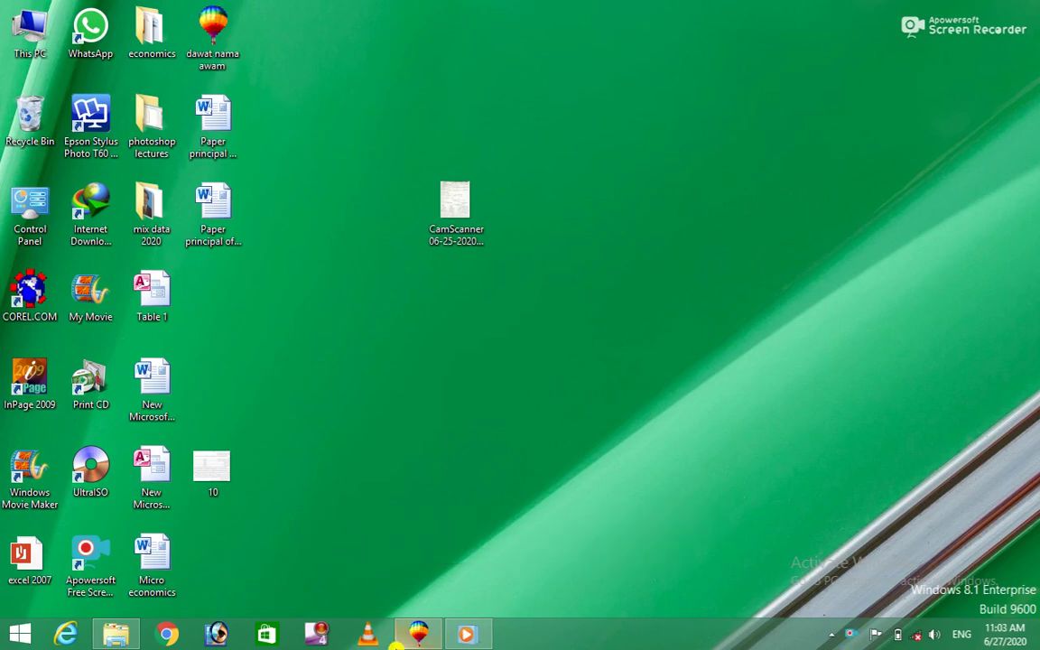
Restore the blank Graphic1 drawing and browse the Effects and Bitmaps menus.
{"action": "left_click", "coordinate": [413, 636]}
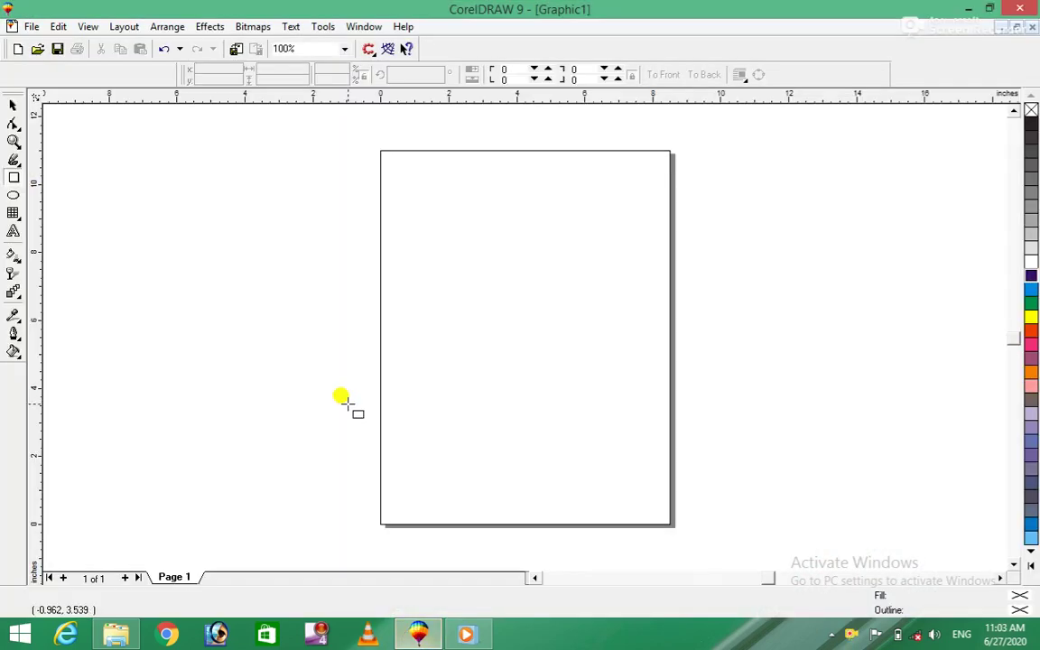
{"action": "left_click", "coordinate": [204, 27]}
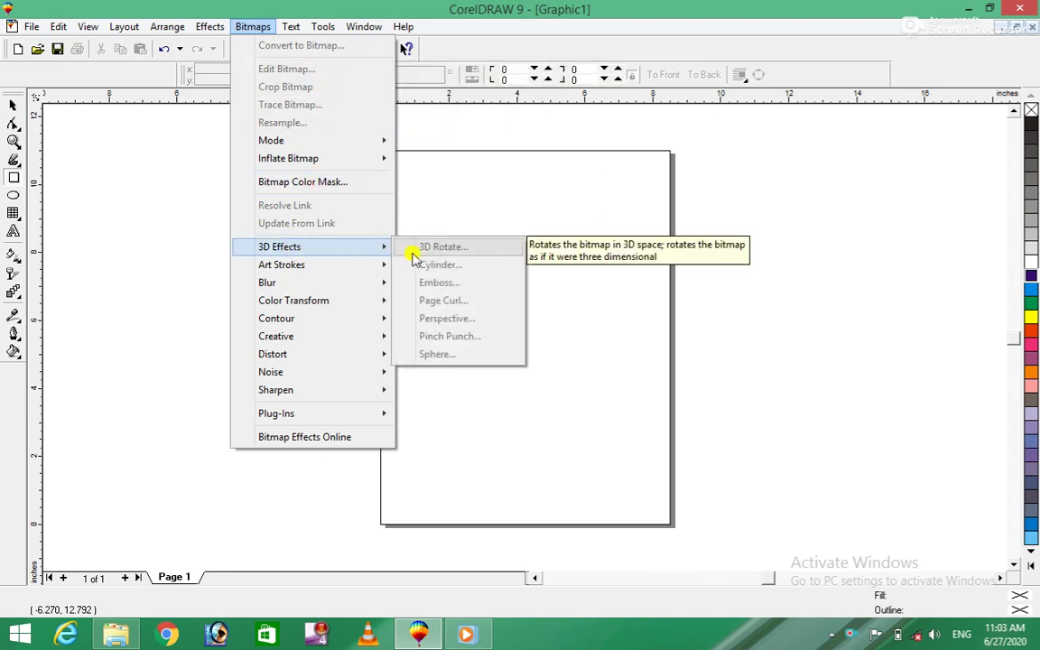
{"action": "mouse_move", "coordinate": [271, 372]}
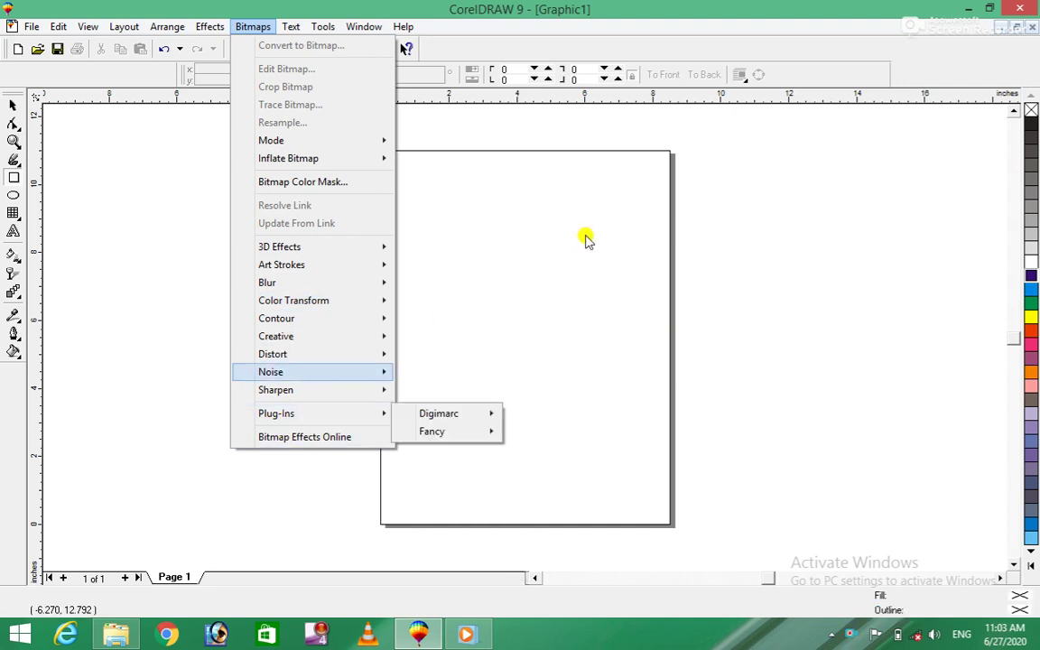
{"action": "left_click", "coordinate": [582, 233]}
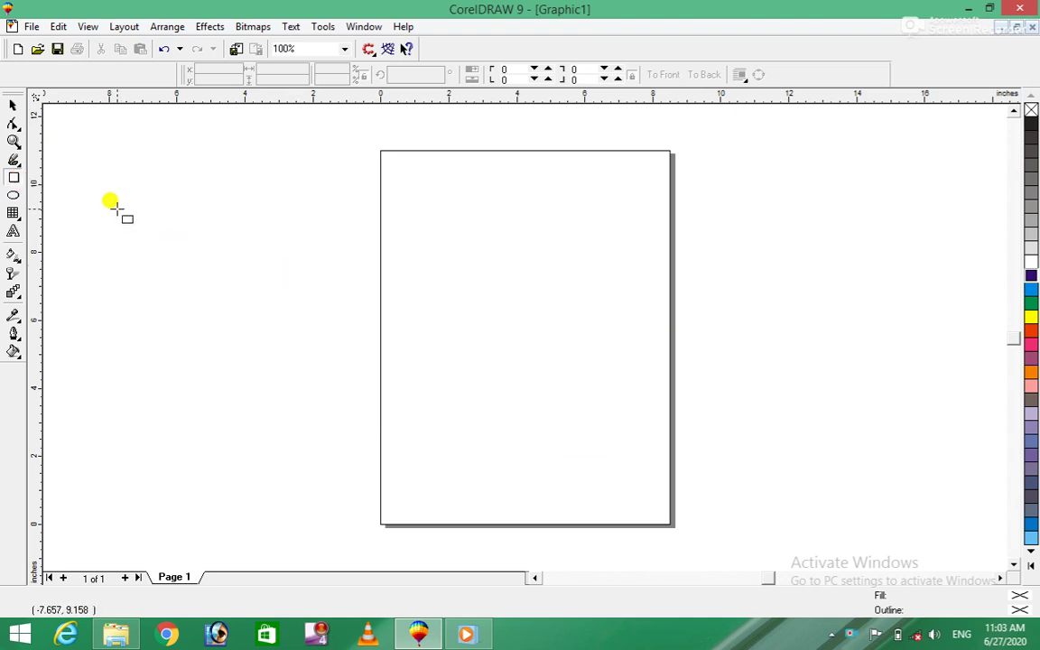
{"action": "left_click", "coordinate": [14, 107]}
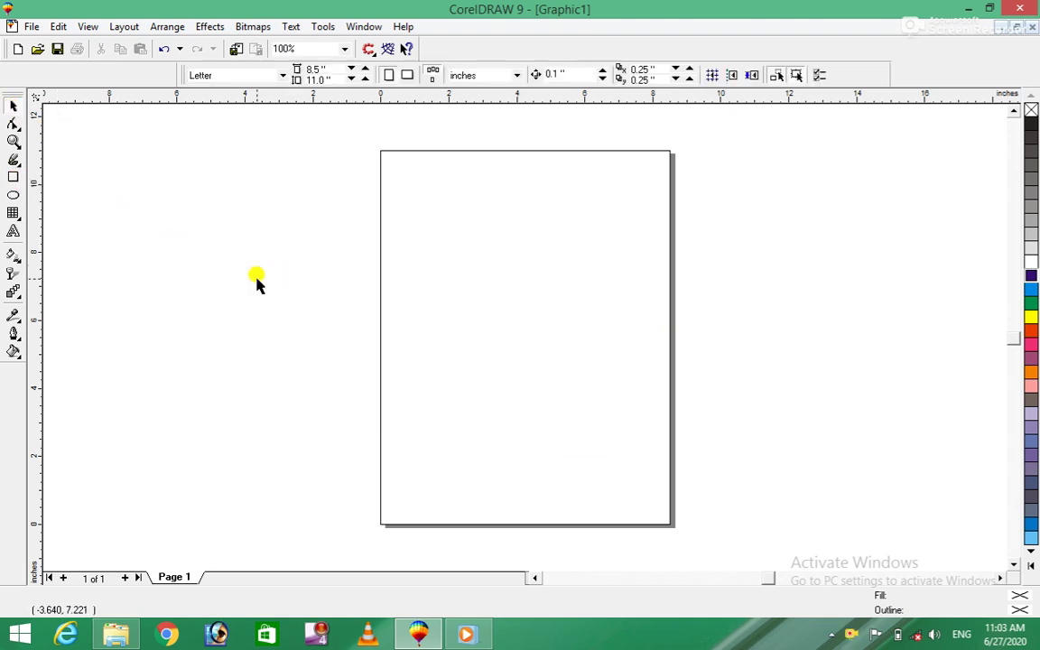
Draw a wide rectangle over the page's left side and fill it dark blue.
{"action": "left_click", "coordinate": [13, 178]}
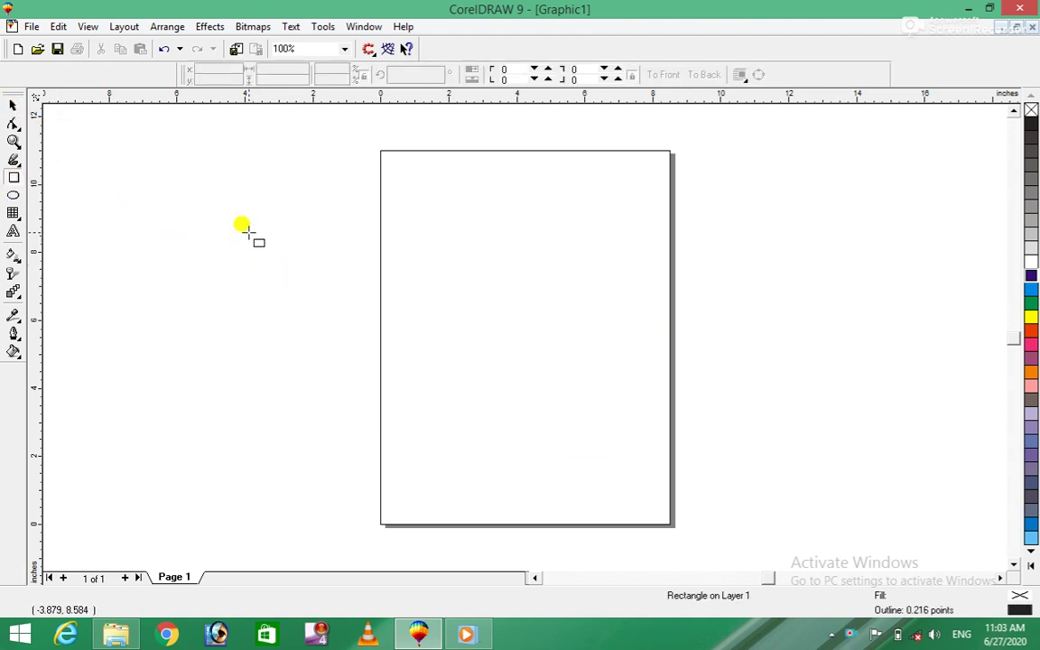
{"action": "mouse_move", "coordinate": [279, 227]}
{"action": "left_mouse_down"}
{"action": "mouse_move", "coordinate": [564, 405]}
{"action": "mouse_move", "coordinate": [590, 408]}
{"action": "left_mouse_up"}
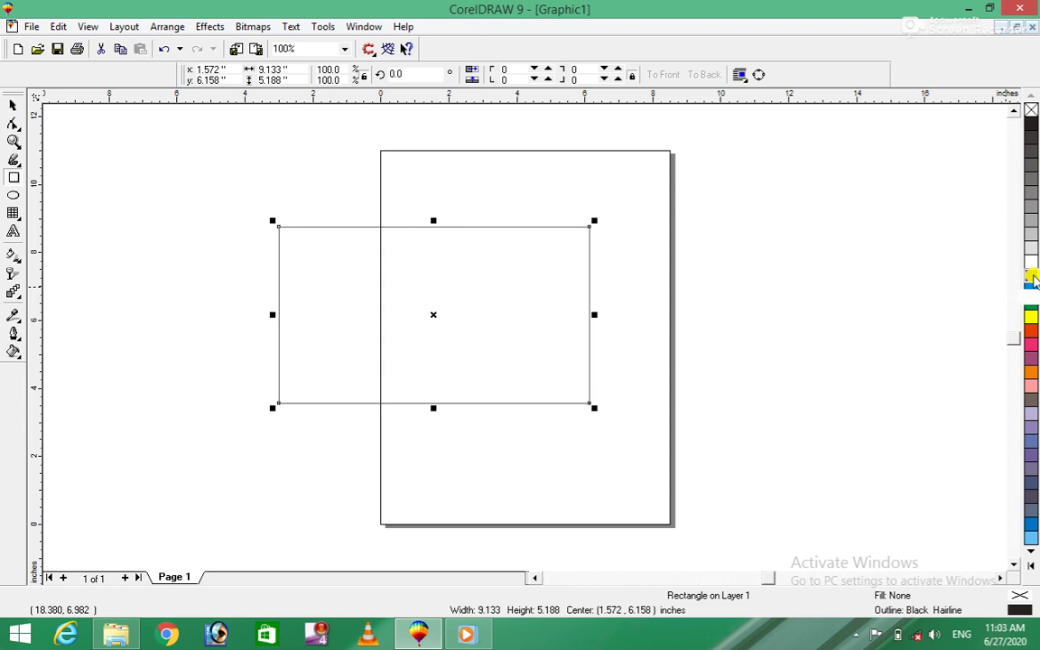
{"action": "left_click", "coordinate": [1030, 275]}
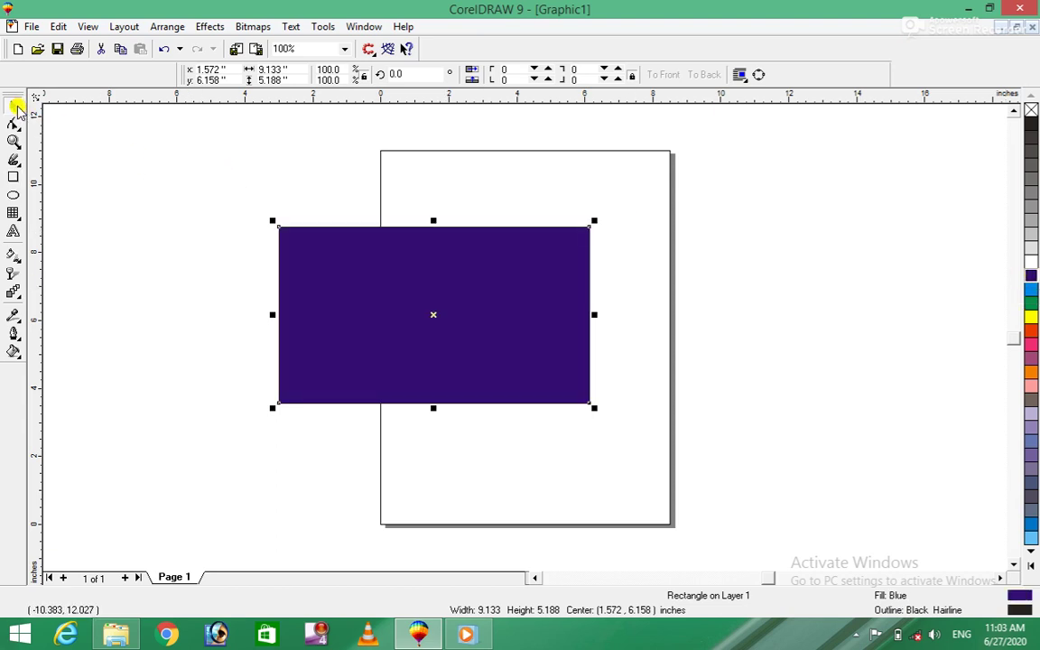
{"action": "left_click", "coordinate": [371, 250]}
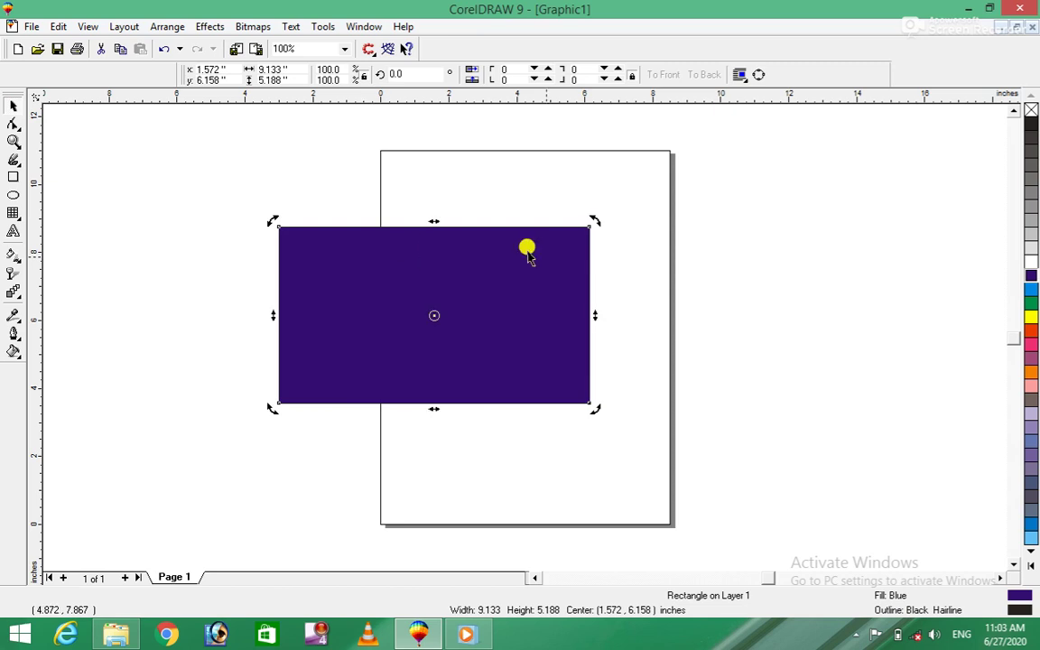
{"action": "left_click", "coordinate": [571, 273]}
{"action": "left_click", "coordinate": [603, 276]}
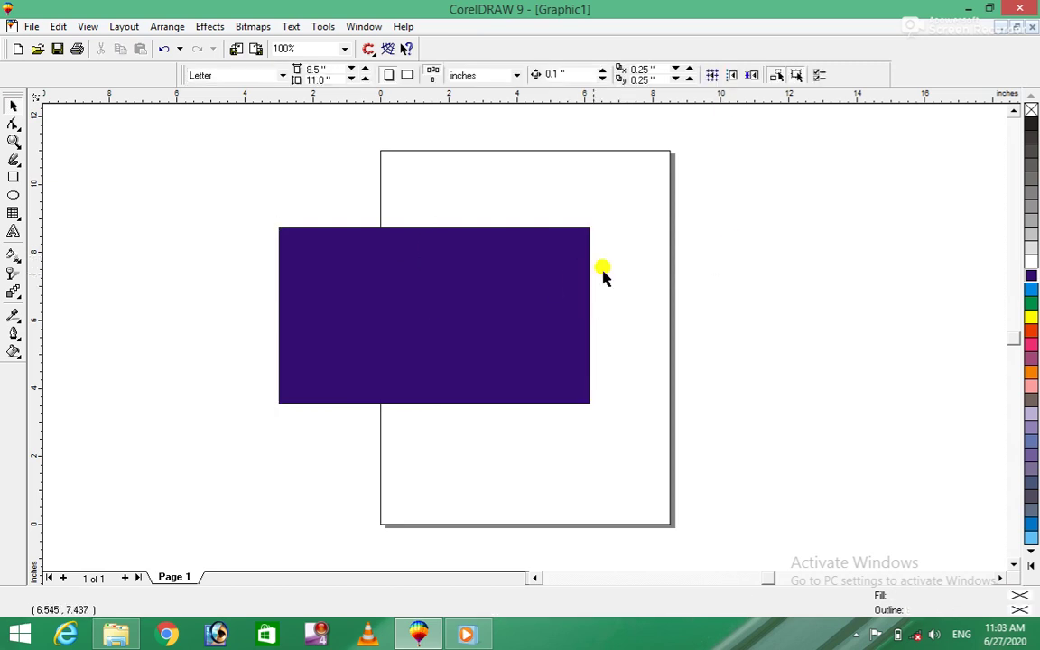
{"action": "left_click", "coordinate": [536, 282]}
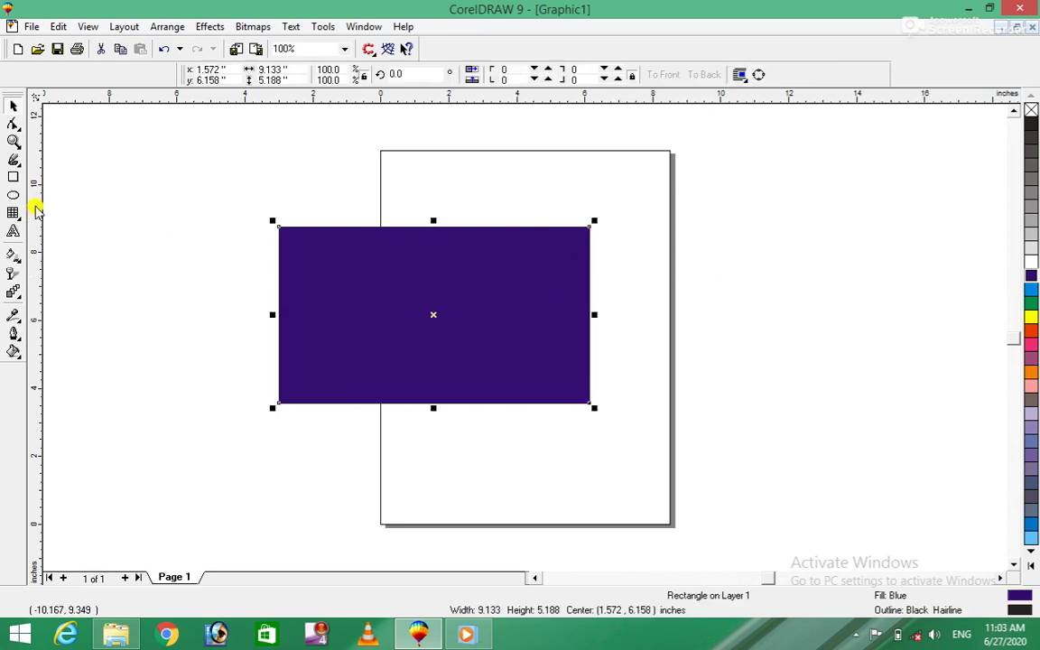
Add a smaller green rectangle over the blue one's top, undoing an extra rectangle.
{"action": "left_click", "coordinate": [13, 178]}
{"action": "left_click_drag", "start_coordinate": [312, 183], "coordinate": [560, 284]}
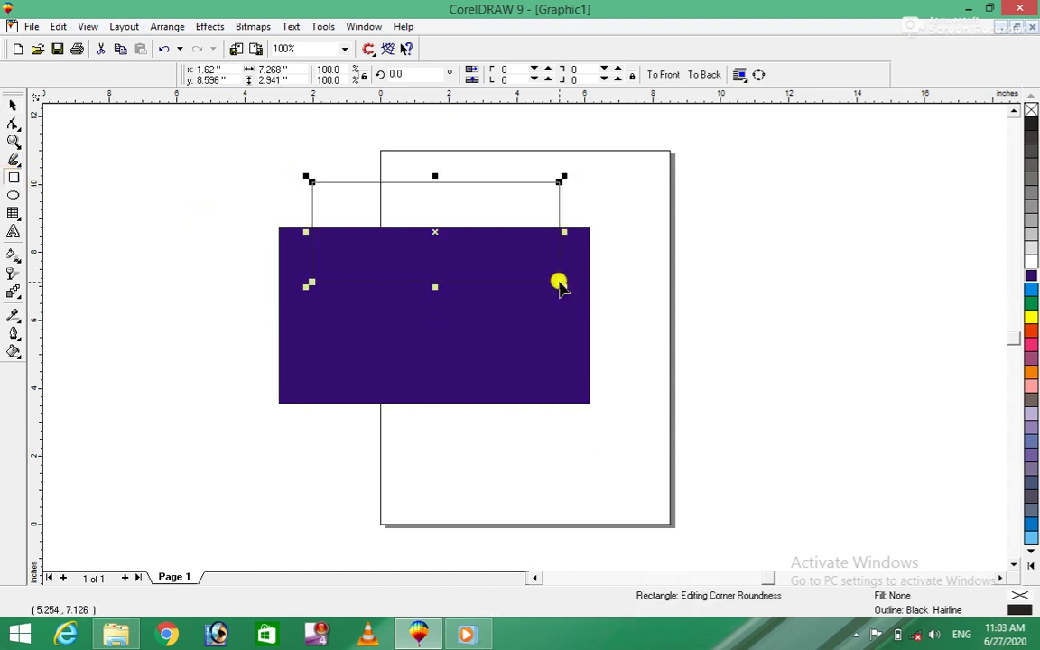
{"action": "left_click", "coordinate": [1029, 301]}
{"action": "left_click_drag", "start_coordinate": [321, 373], "coordinate": [523, 480]}
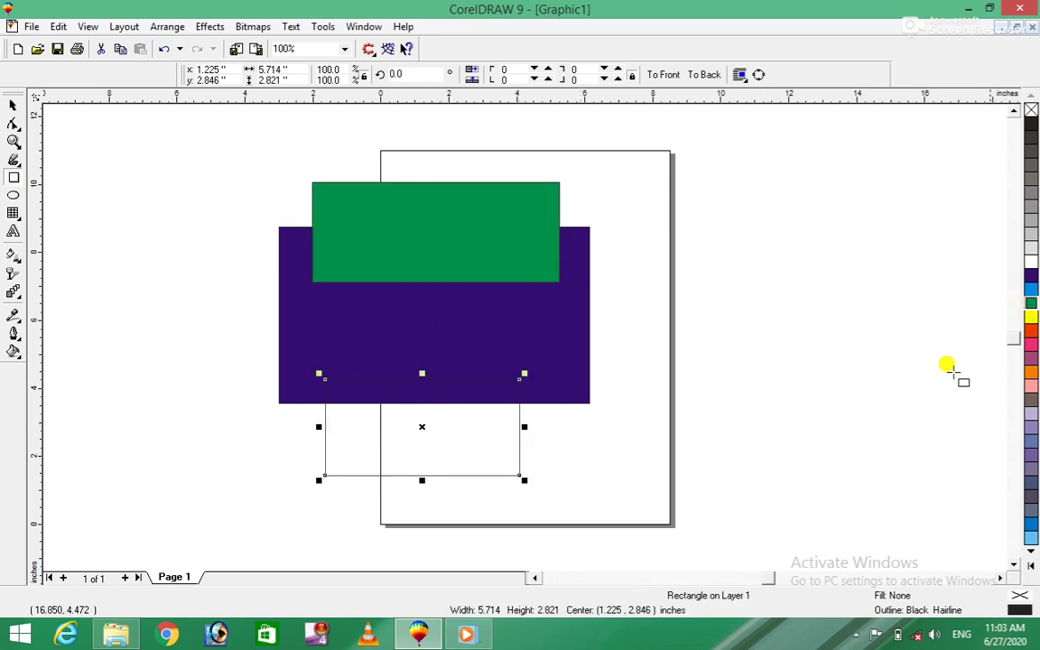
{"action": "key", "text": "ctrl+z"}
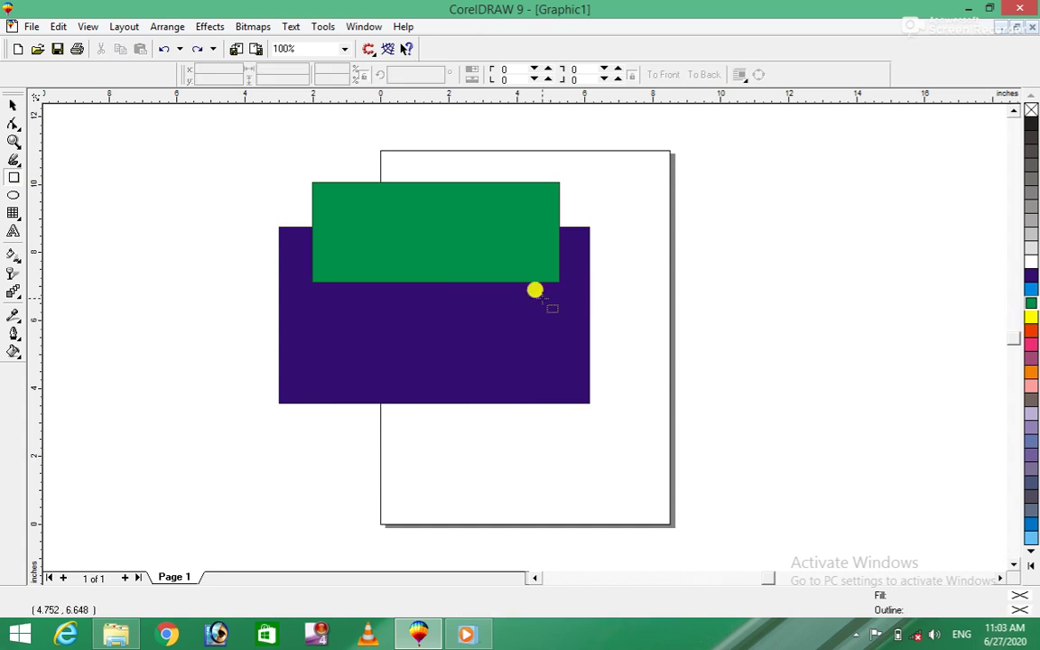
{"action": "left_click", "coordinate": [14, 197]}
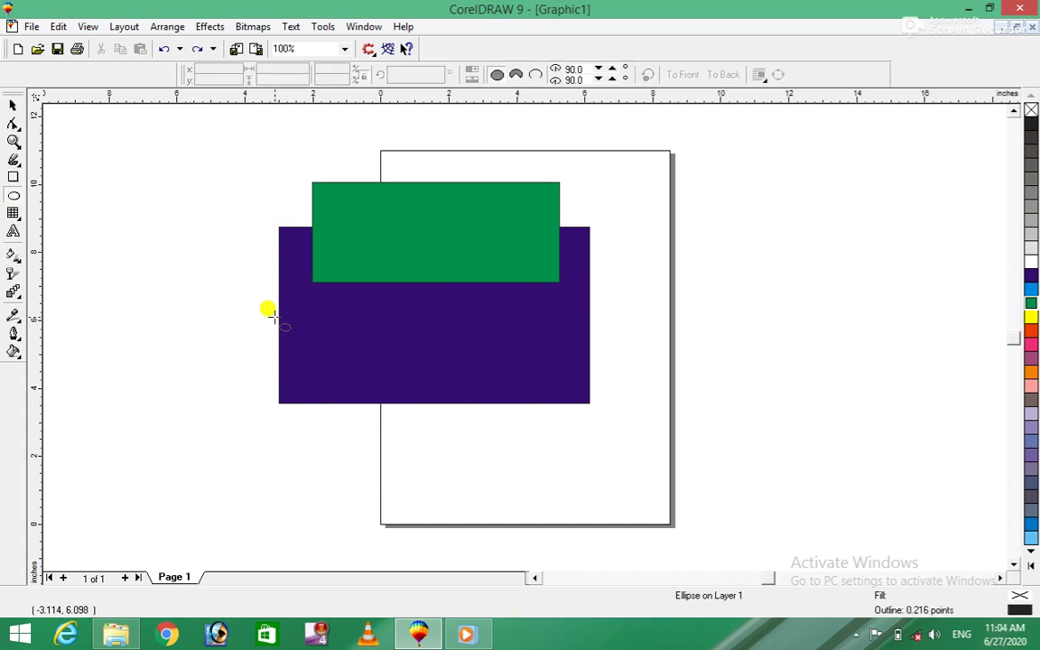
Draw a red ellipse across the blue rectangle's bottom and weld all three shapes.
{"action": "left_click_drag", "start_coordinate": [333, 354], "coordinate": [542, 451]}
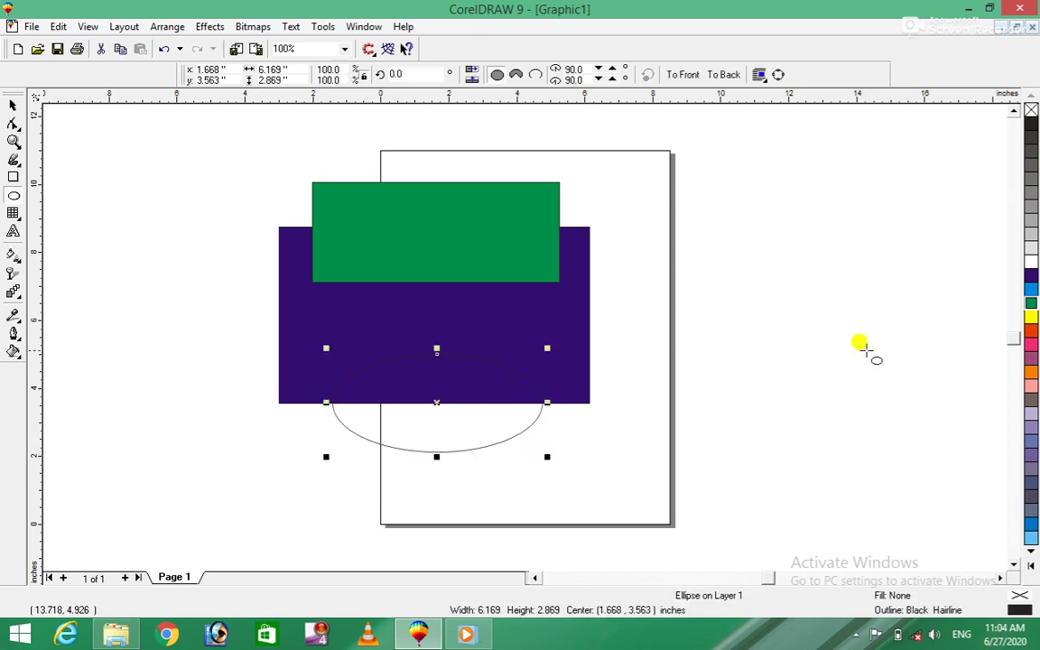
{"action": "left_click", "coordinate": [1029, 332]}
{"action": "left_click", "coordinate": [14, 106]}
{"action": "left_click_drag", "start_coordinate": [205, 122], "coordinate": [663, 462]}
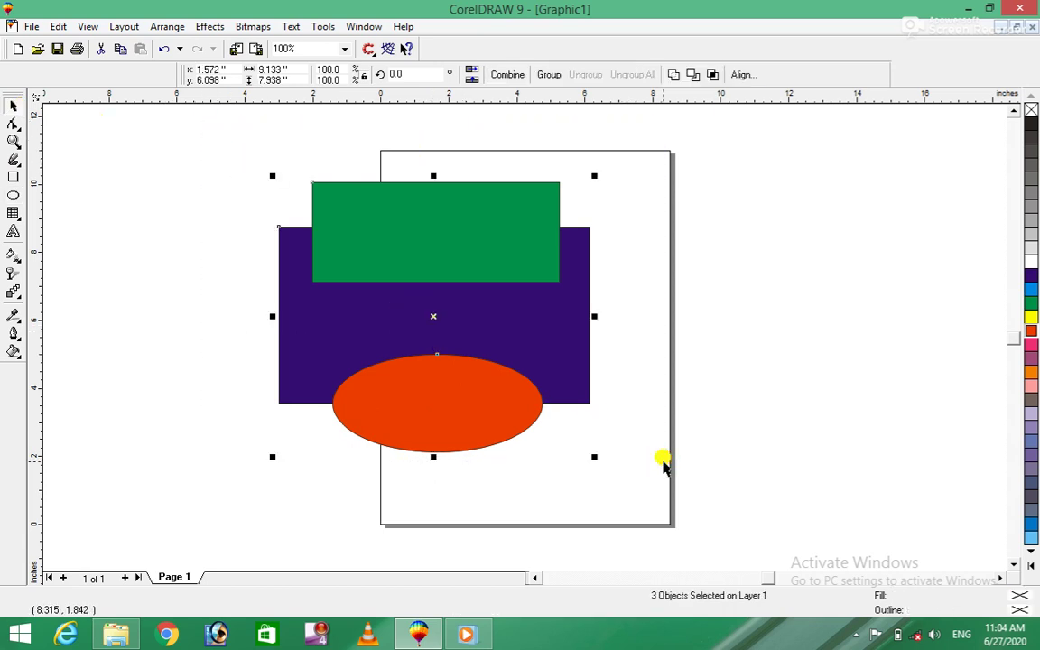
{"action": "left_click", "coordinate": [672, 75]}
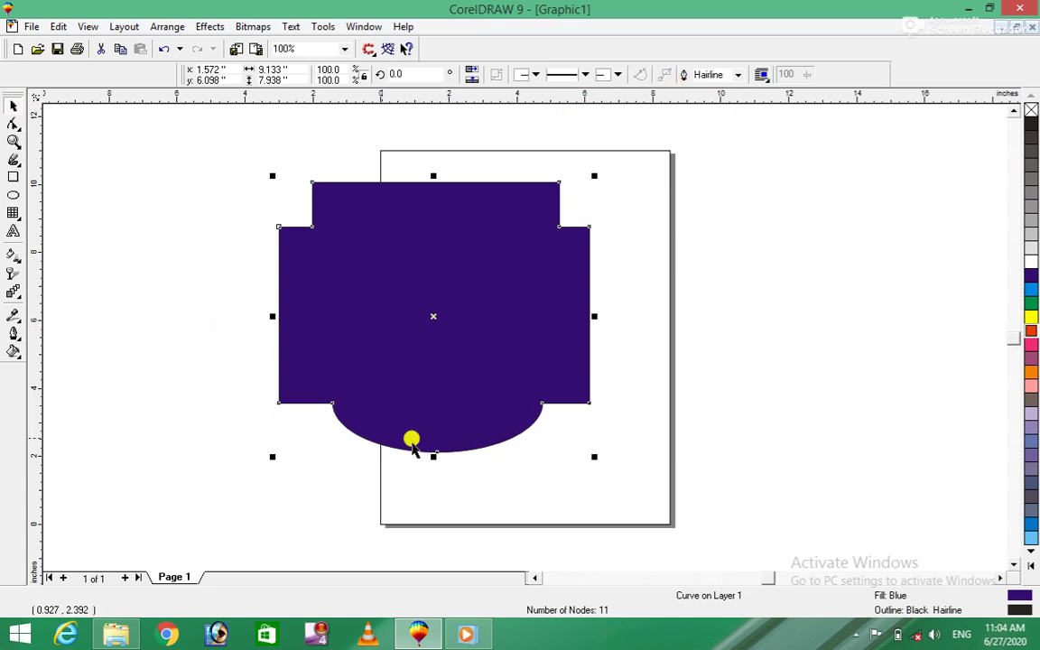
Reselect the welded shape and bring up the Convert to Bitmap settings.
{"action": "left_click", "coordinate": [230, 305]}
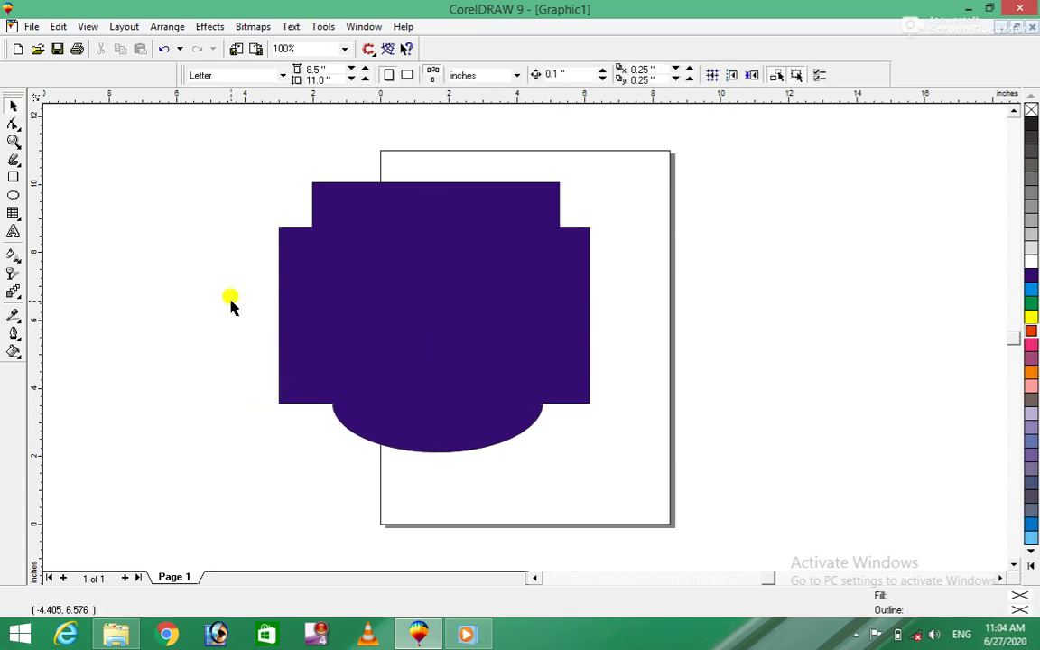
{"action": "left_click_drag", "start_coordinate": [224, 151], "coordinate": [657, 491]}
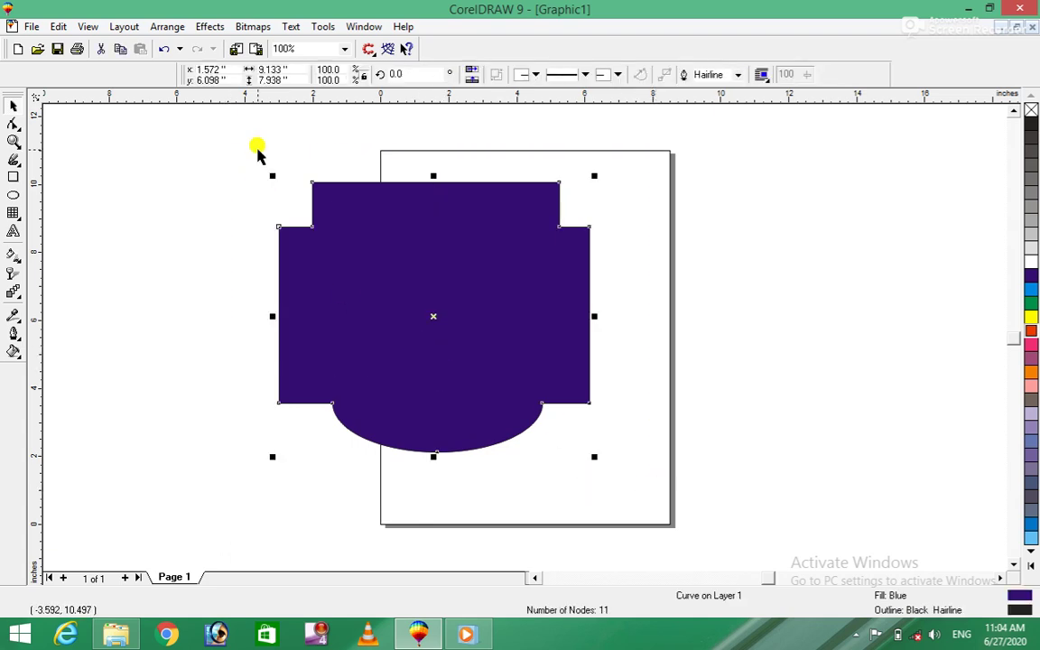
{"action": "left_click", "coordinate": [260, 27]}
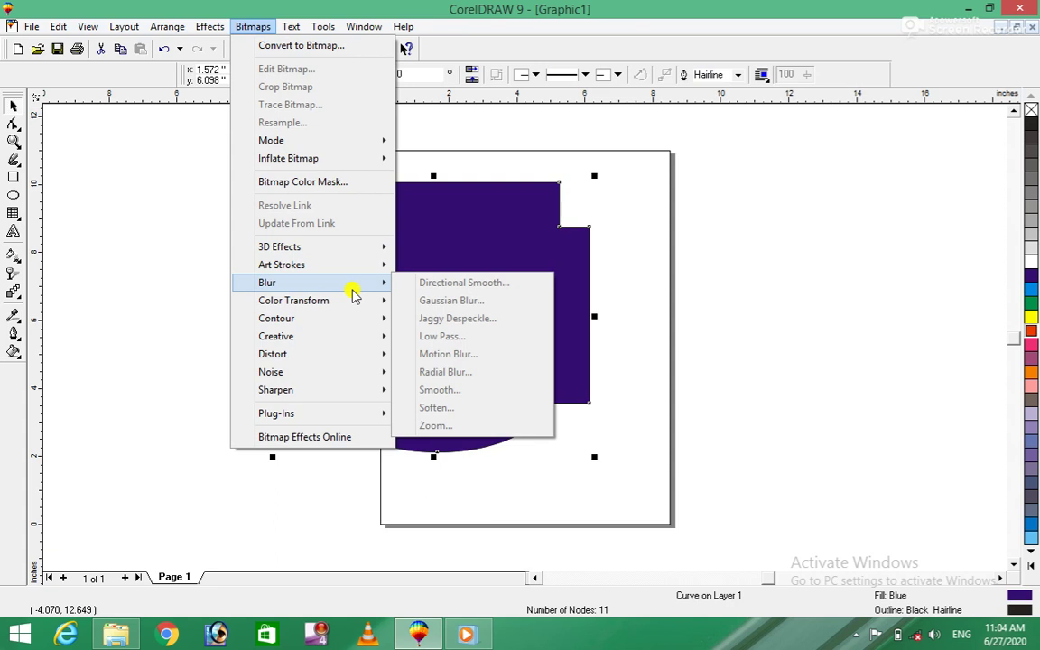
{"action": "left_click", "coordinate": [308, 49]}
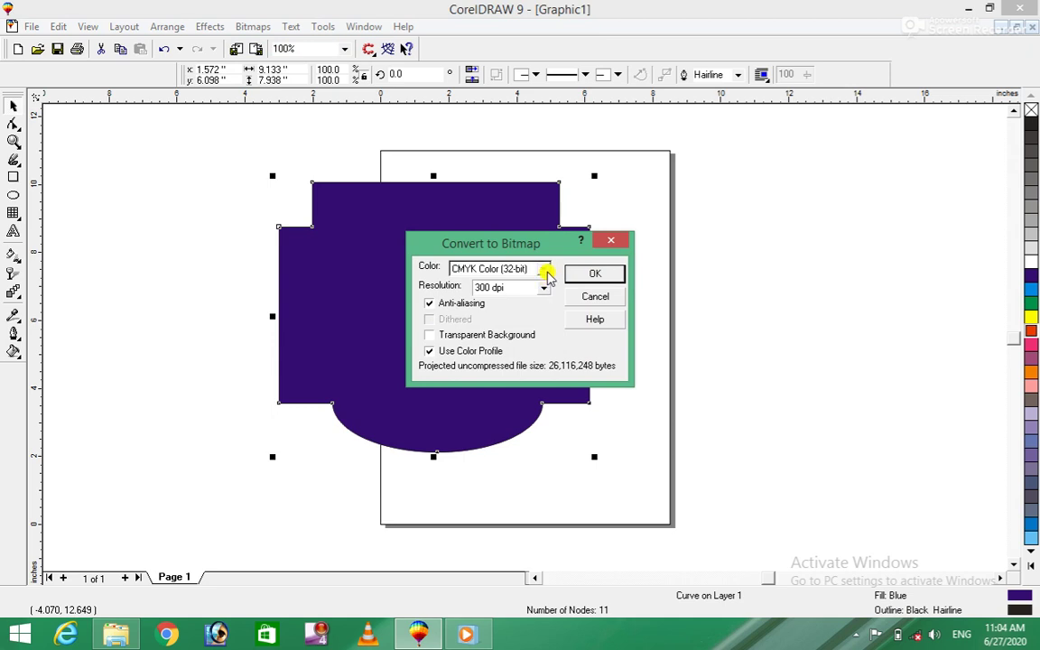
Convert the welded shape to a 300 dpi CMYK Color (32-bit) bitmap, accepting the size warning.
{"action": "left_click", "coordinate": [544, 269]}
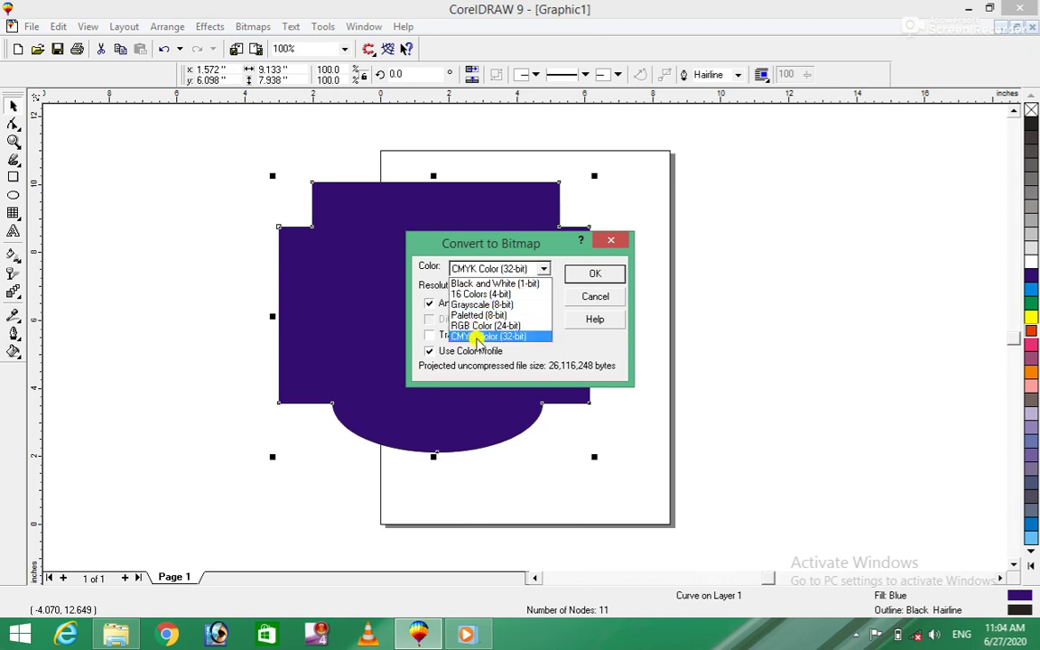
{"action": "left_click", "coordinate": [478, 339]}
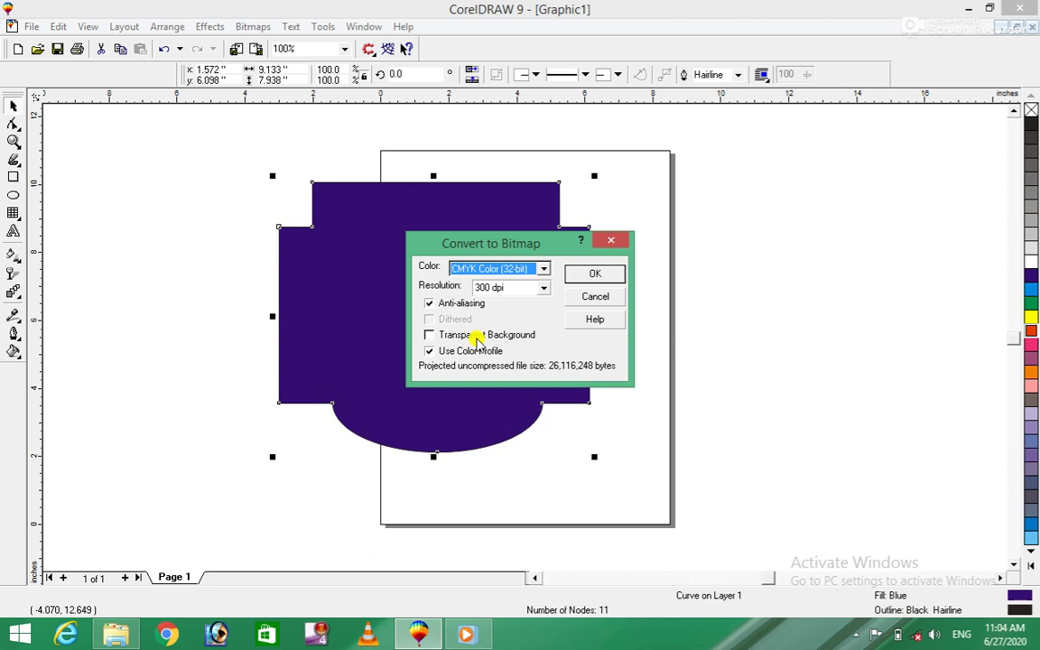
{"action": "left_click", "coordinate": [596, 273]}
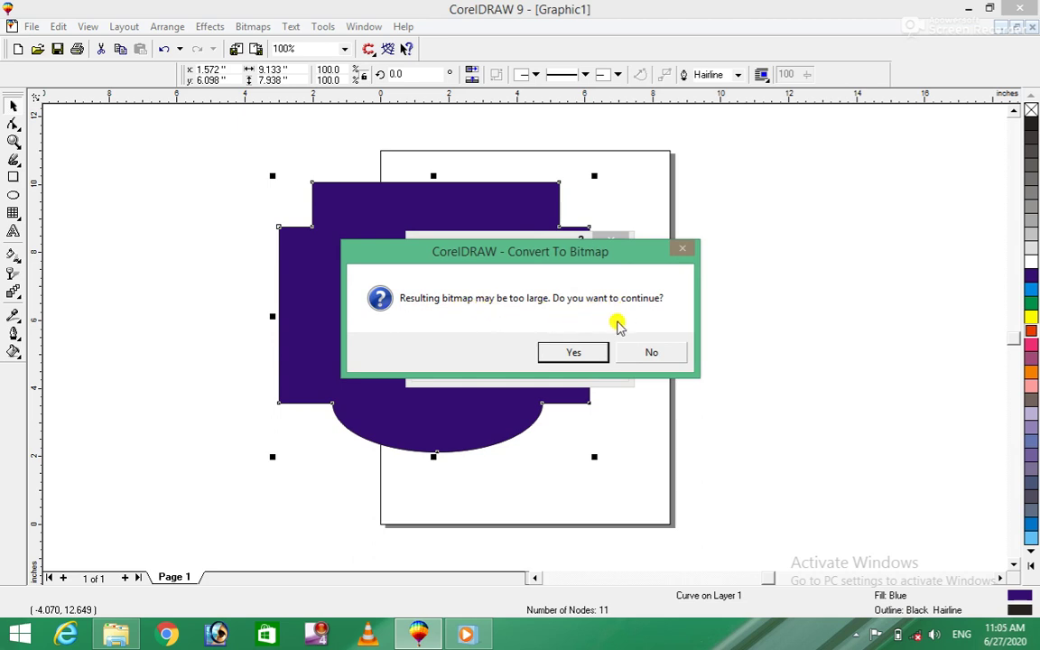
{"action": "left_click", "coordinate": [572, 354]}
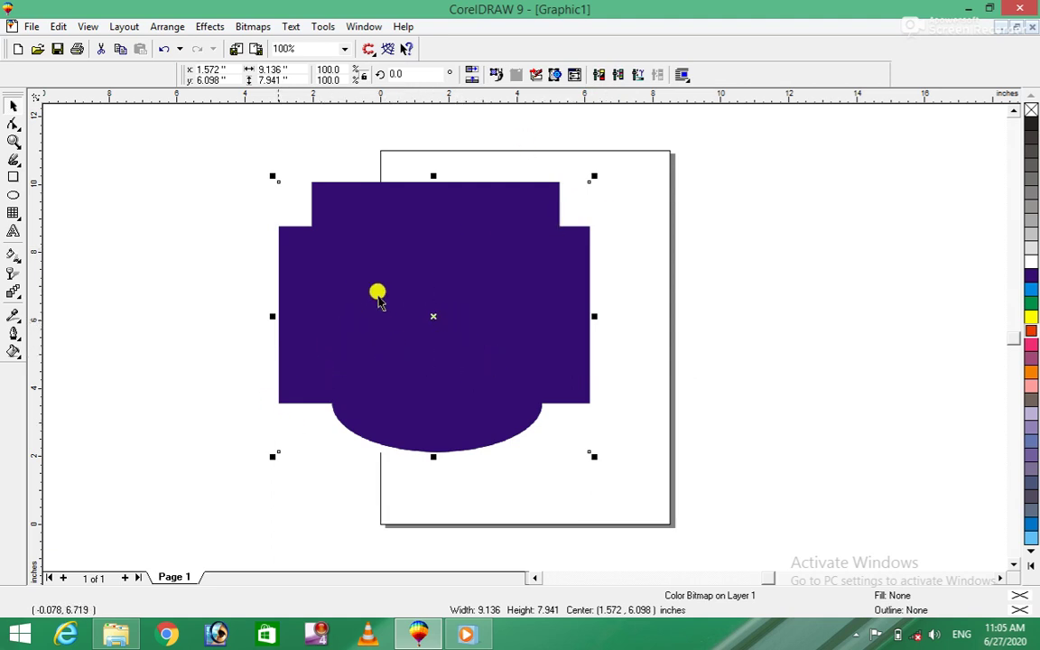
{"action": "left_click", "coordinate": [243, 27]}
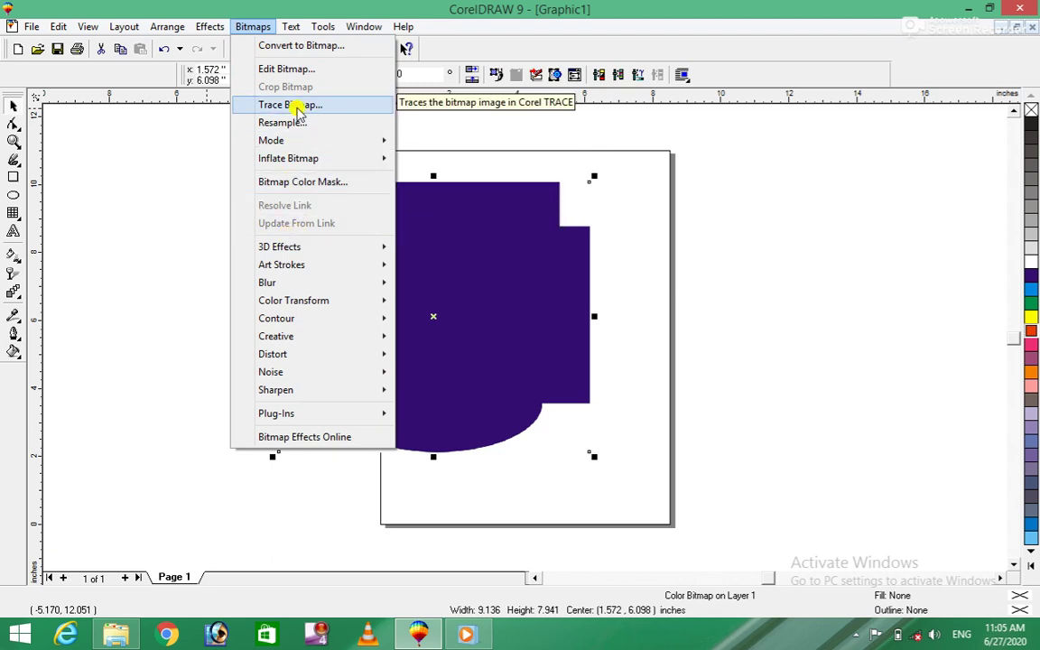
{"action": "left_click", "coordinate": [316, 71]}
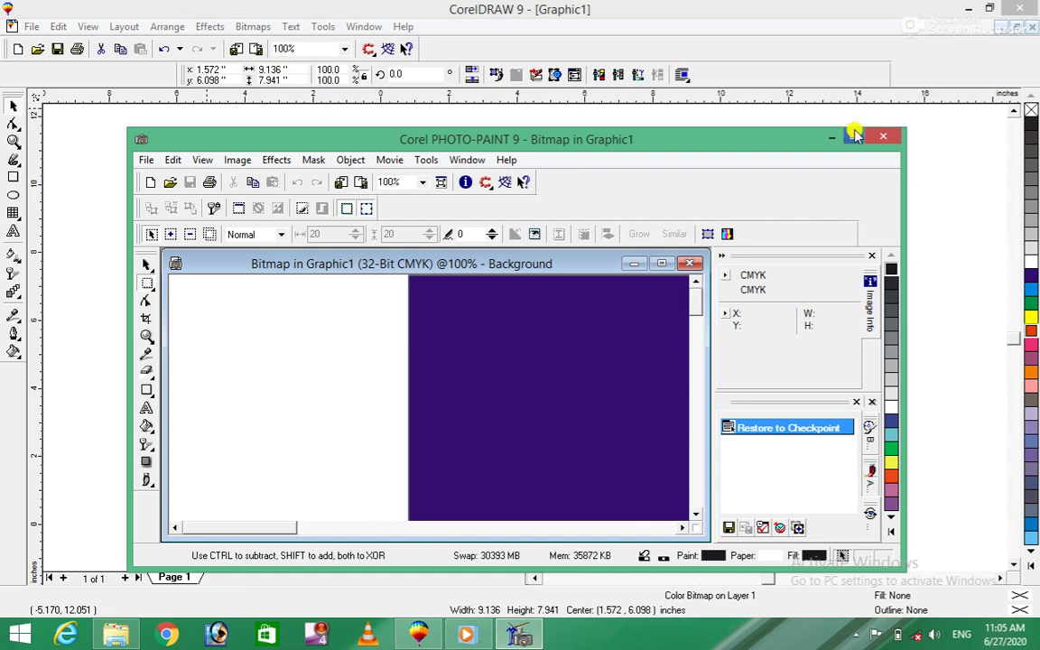
{"action": "left_click", "coordinate": [881, 135]}
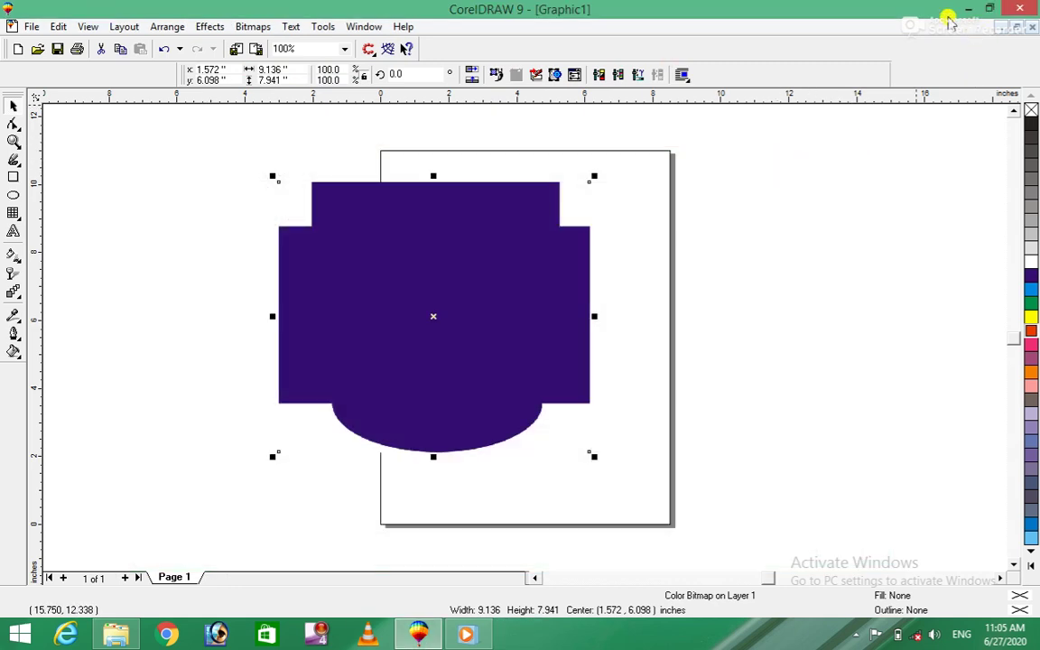
{"action": "left_click", "coordinate": [967, 8]}
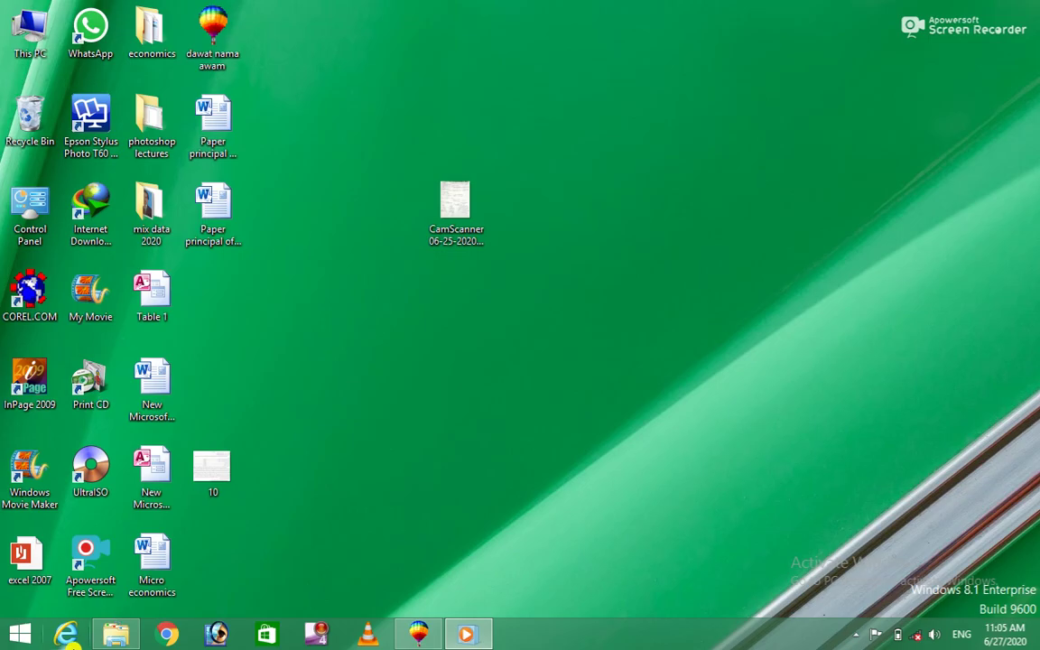
Try dragging the portrait photo in from the folder window, then cancel the import.
{"action": "left_click", "coordinate": [115, 635]}
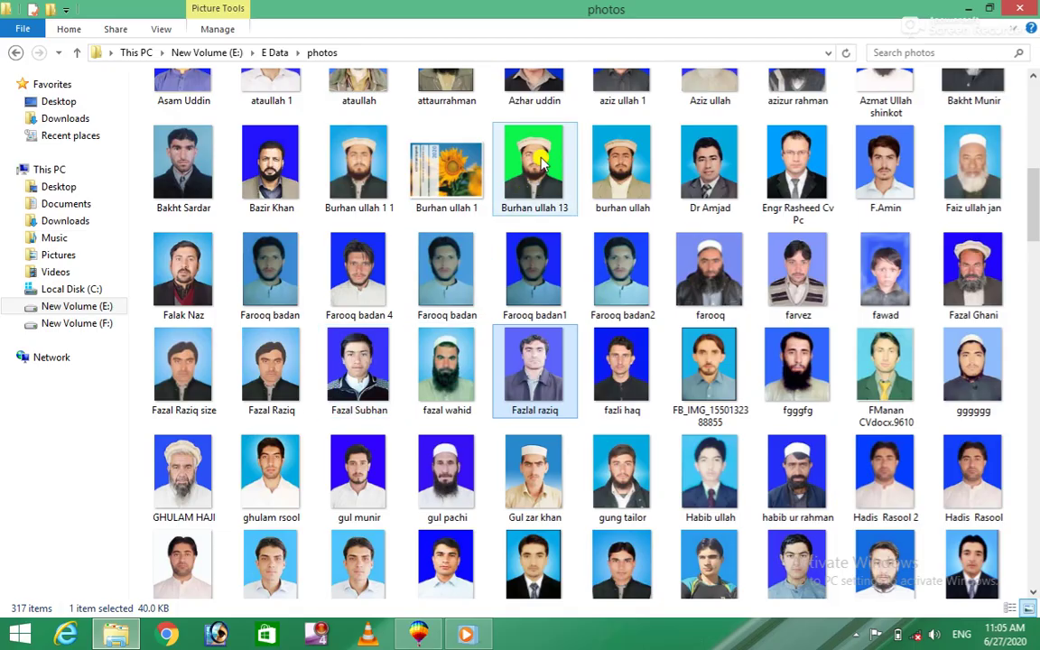
{"action": "left_click_drag", "start_coordinate": [541, 162], "coordinate": [483, 424]}
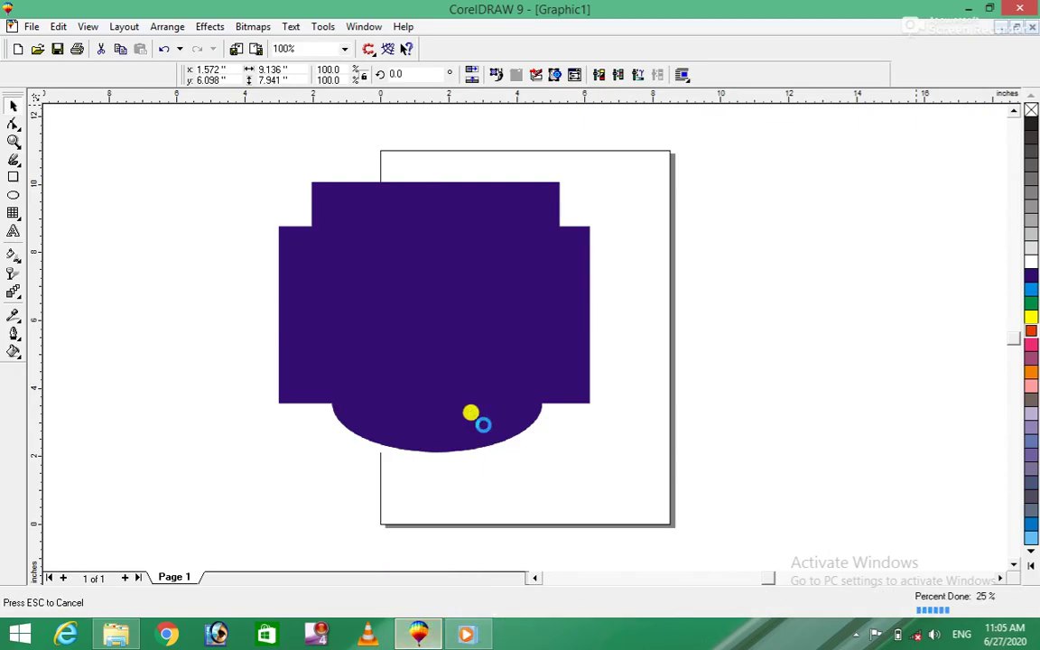
{"action": "key", "text": "Delete"}
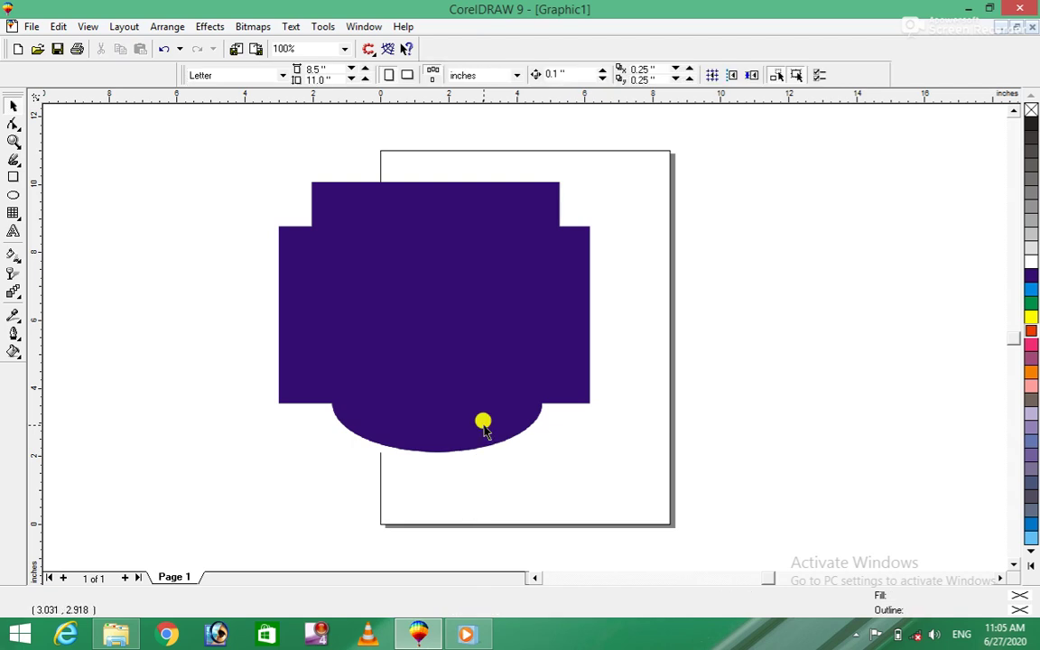
{"action": "left_click", "coordinate": [233, 50]}
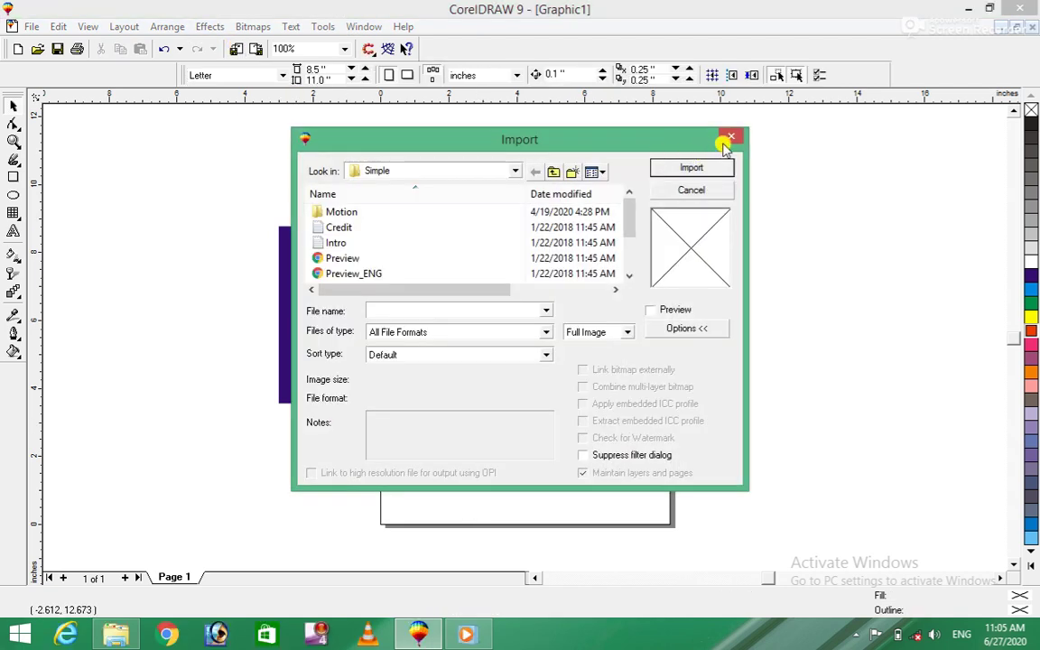
{"action": "left_click", "coordinate": [730, 137]}
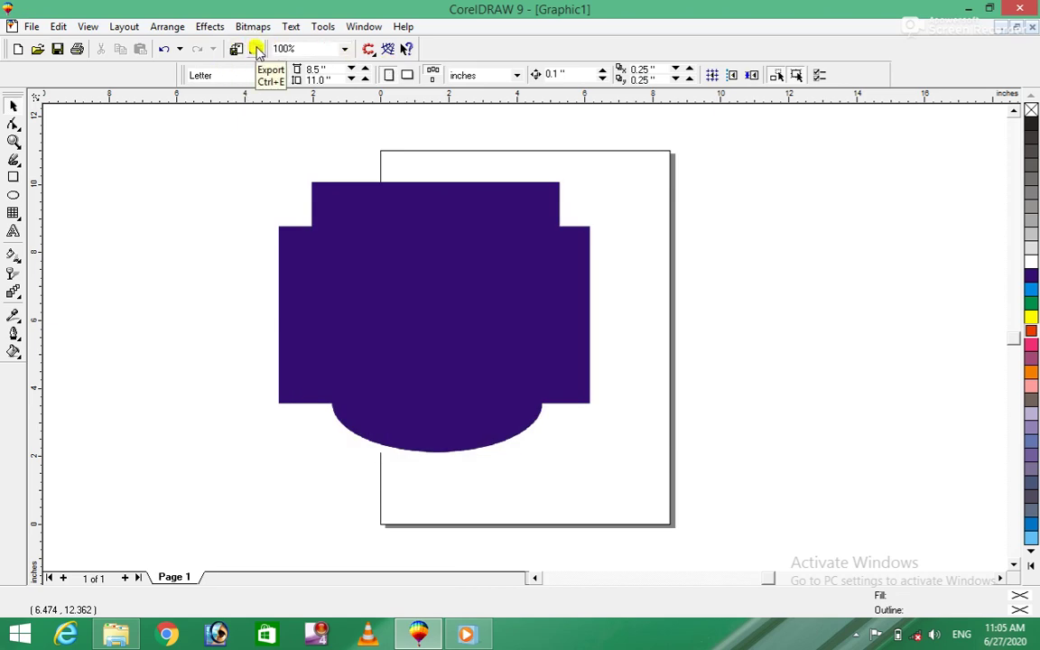
In the Import dialog, browse to New Volume (E:) > E Data > photos.
{"action": "left_click", "coordinate": [237, 49]}
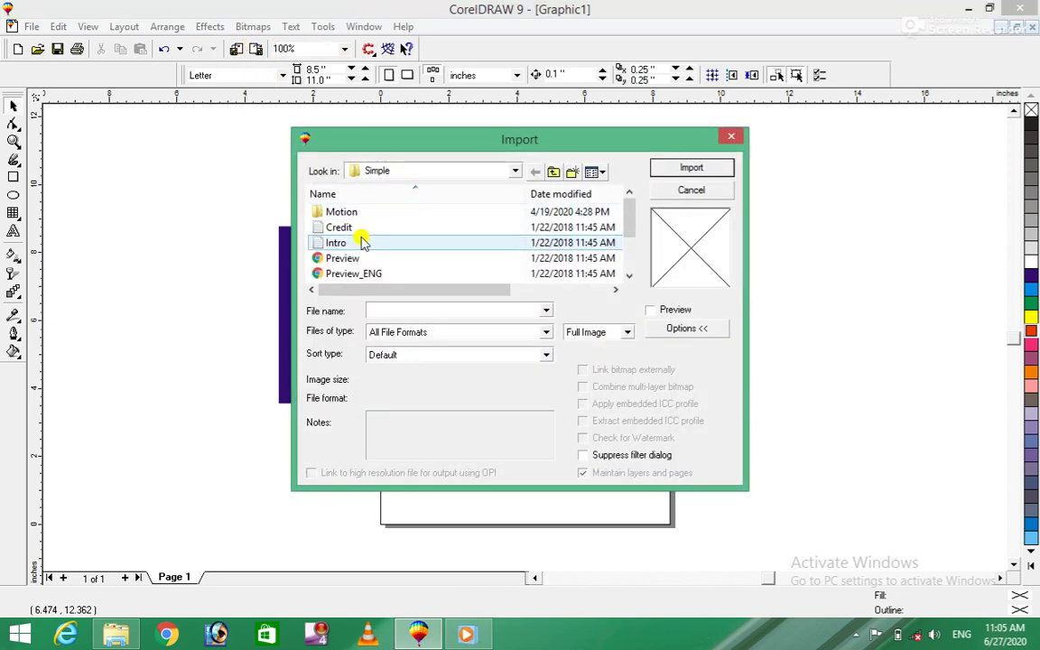
{"action": "left_click", "coordinate": [515, 172]}
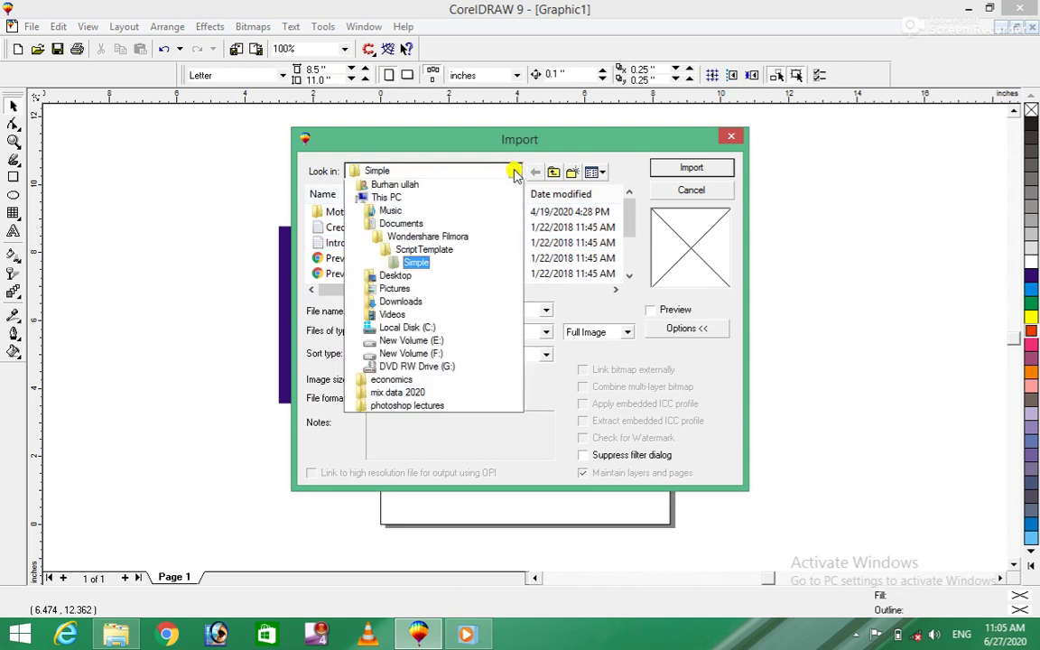
{"action": "left_click", "coordinate": [424, 382]}
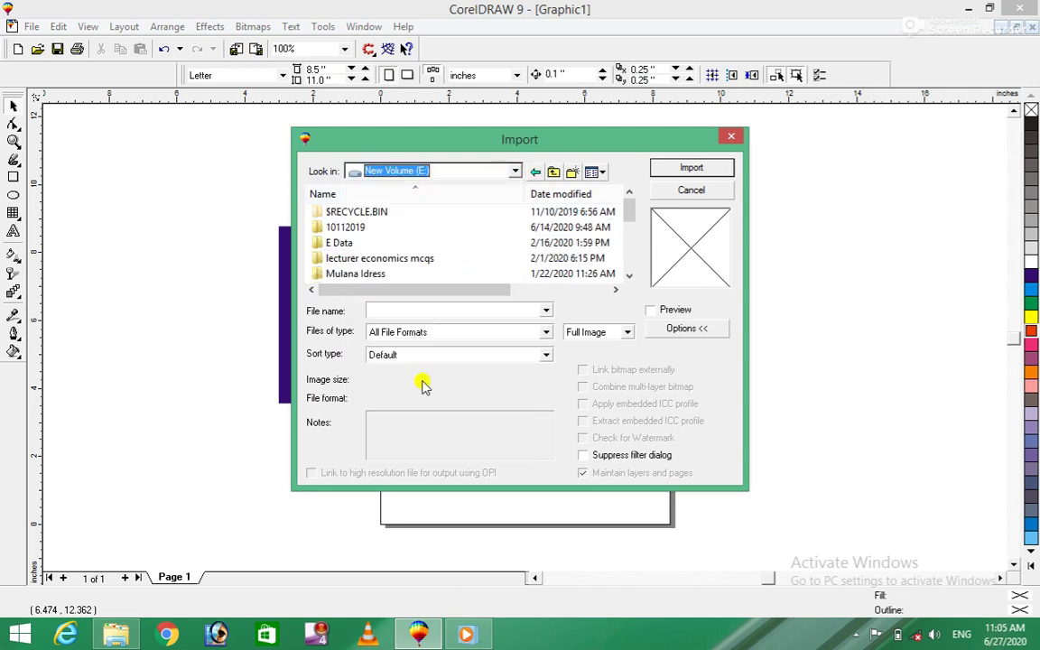
{"action": "double_click", "coordinate": [390, 242]}
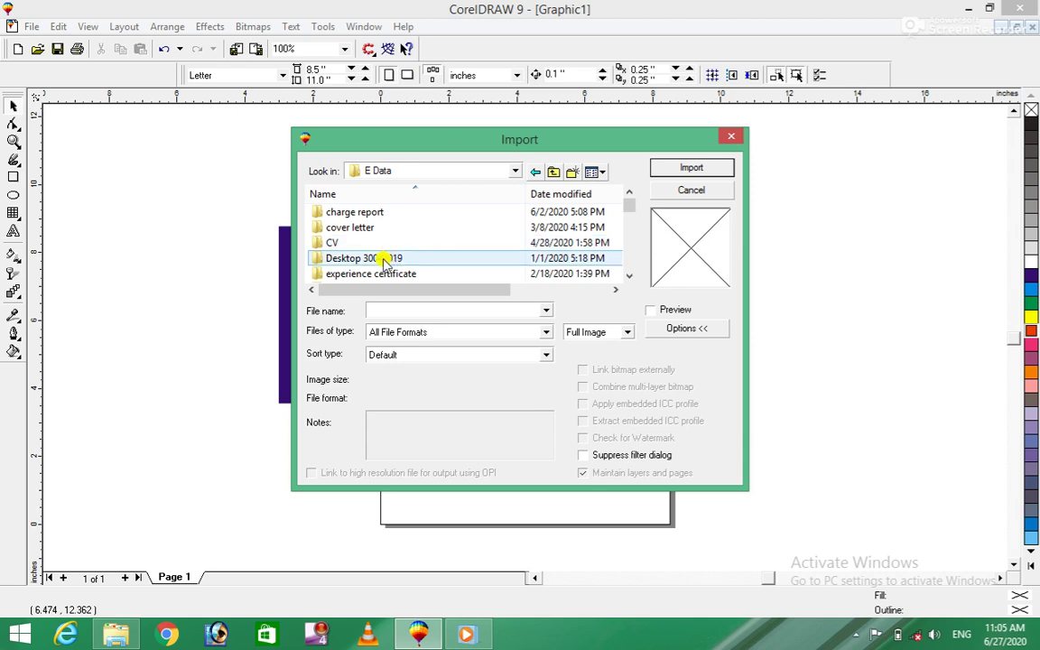
{"action": "scroll", "coordinate": [630, 213], "scroll_direction": "down", "scroll_amount": 1}
{"action": "scroll", "coordinate": [630, 213], "scroll_direction": "down", "scroll_amount": 1}
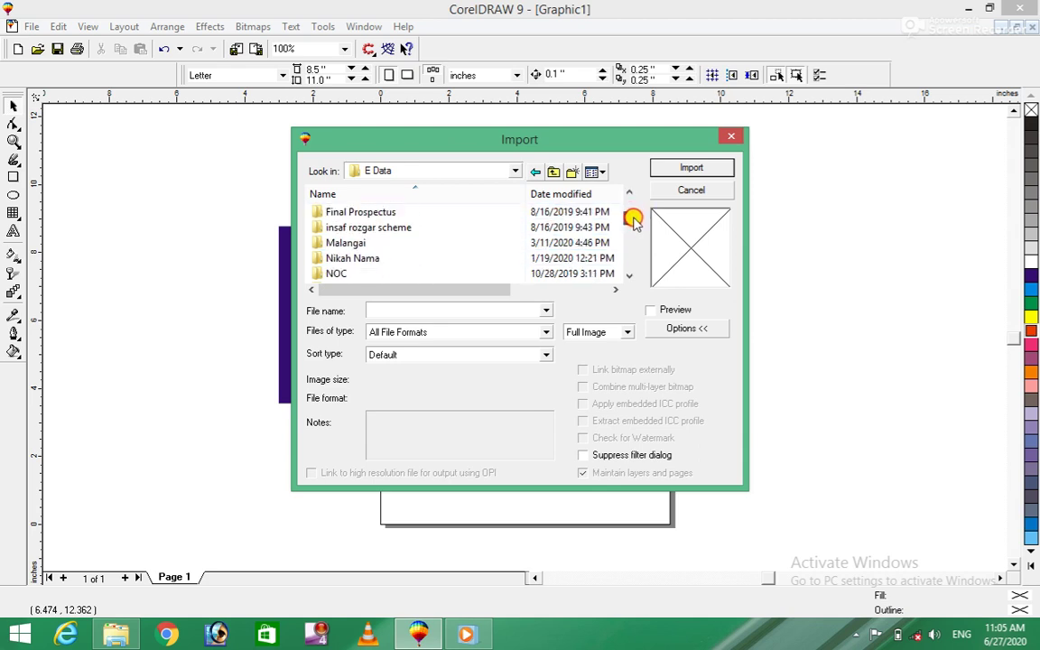
{"action": "scroll", "coordinate": [632, 216], "scroll_direction": "down", "scroll_amount": 1}
{"action": "double_click", "coordinate": [341, 258]}
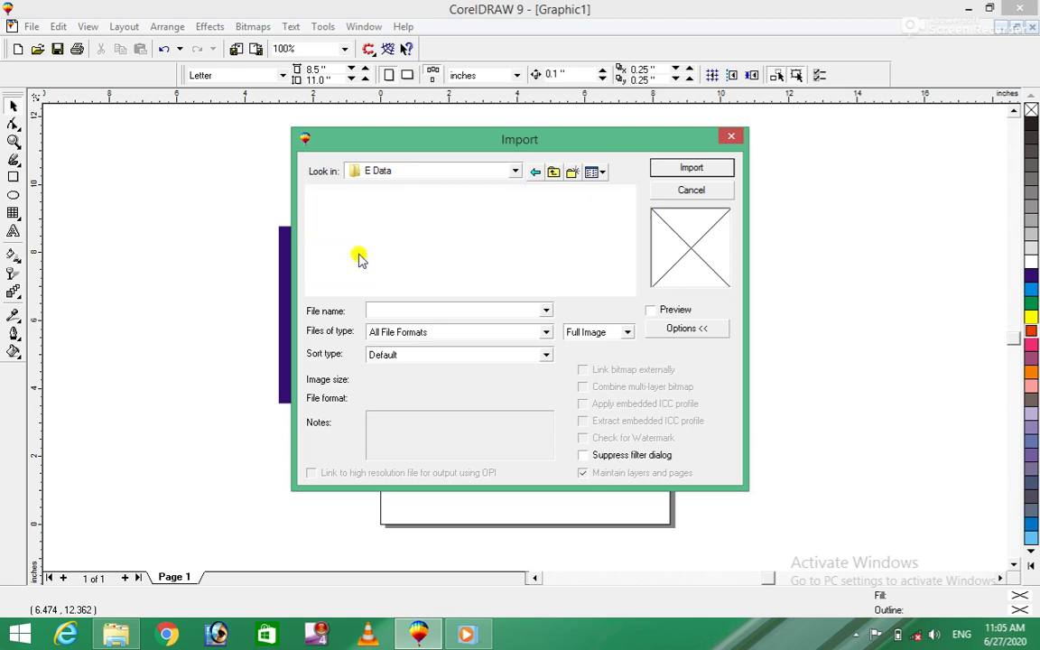
Import the green-background portrait photo and place it to the right of the page.
{"action": "left_click", "coordinate": [424, 233]}
{"action": "key", "text": "b"}
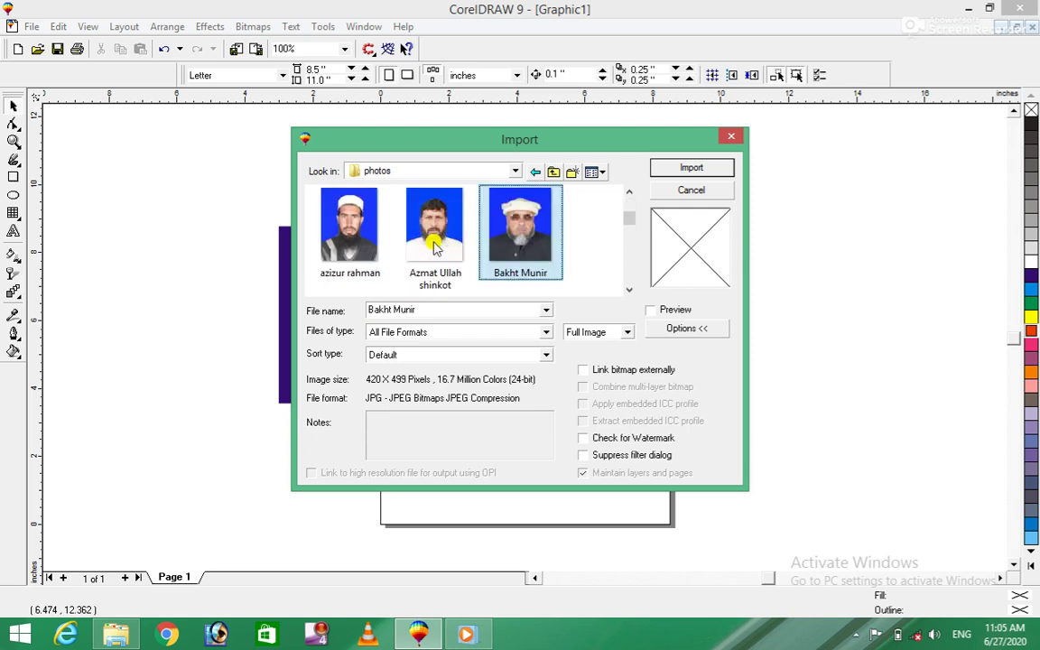
{"action": "key", "text": "b"}
{"action": "key", "text": "b"}
{"action": "key", "text": "b"}
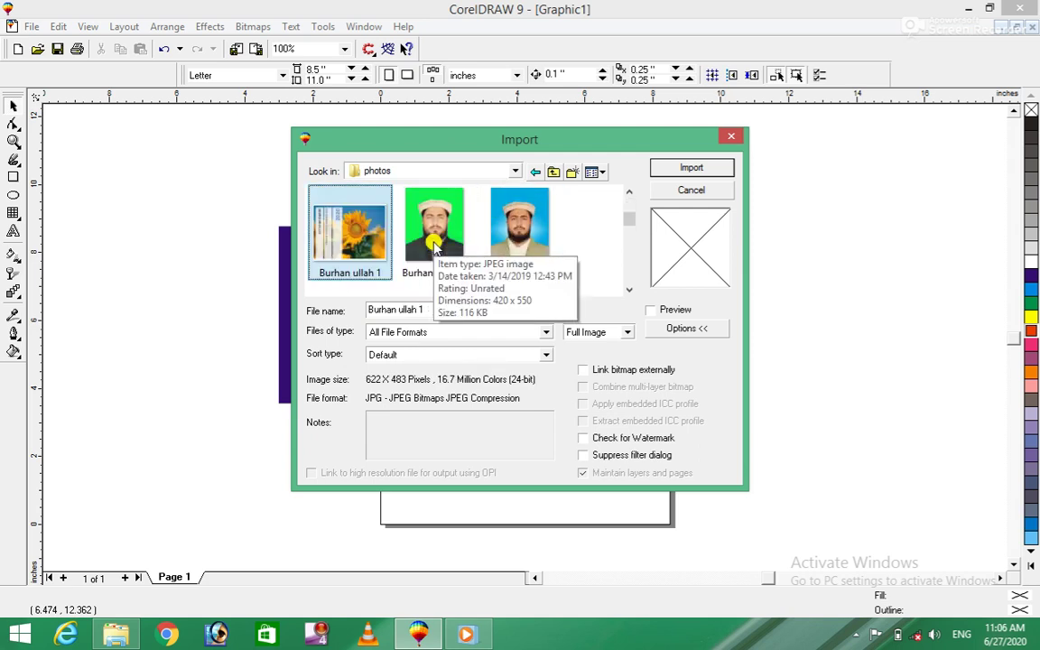
{"action": "left_click", "coordinate": [433, 230]}
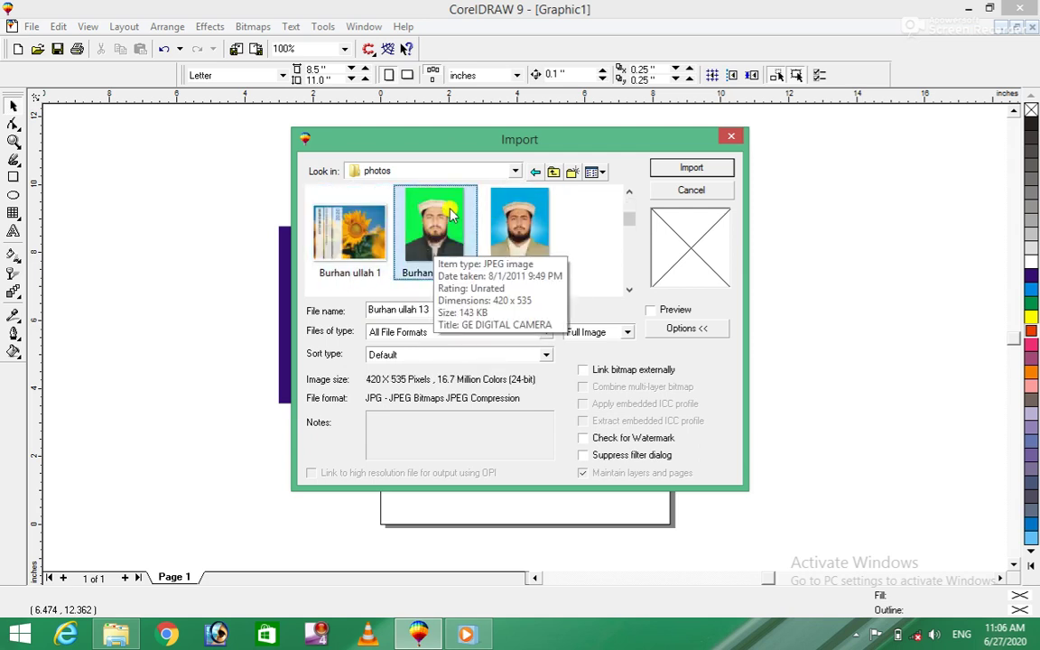
{"action": "left_click", "coordinate": [690, 168]}
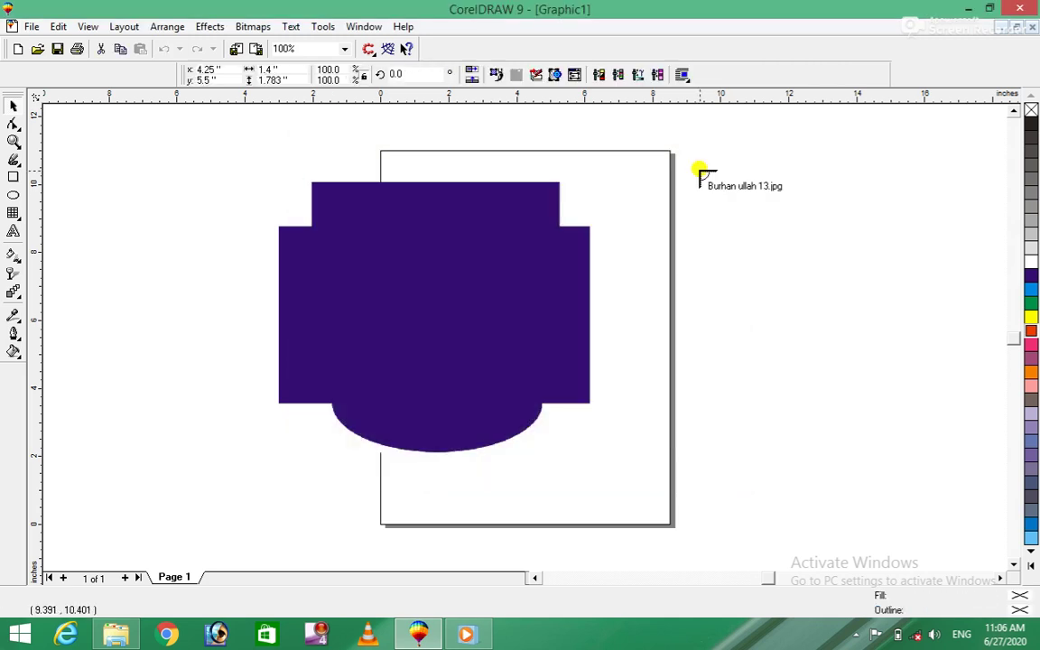
{"action": "left_click_drag", "start_coordinate": [650, 190], "coordinate": [738, 301]}
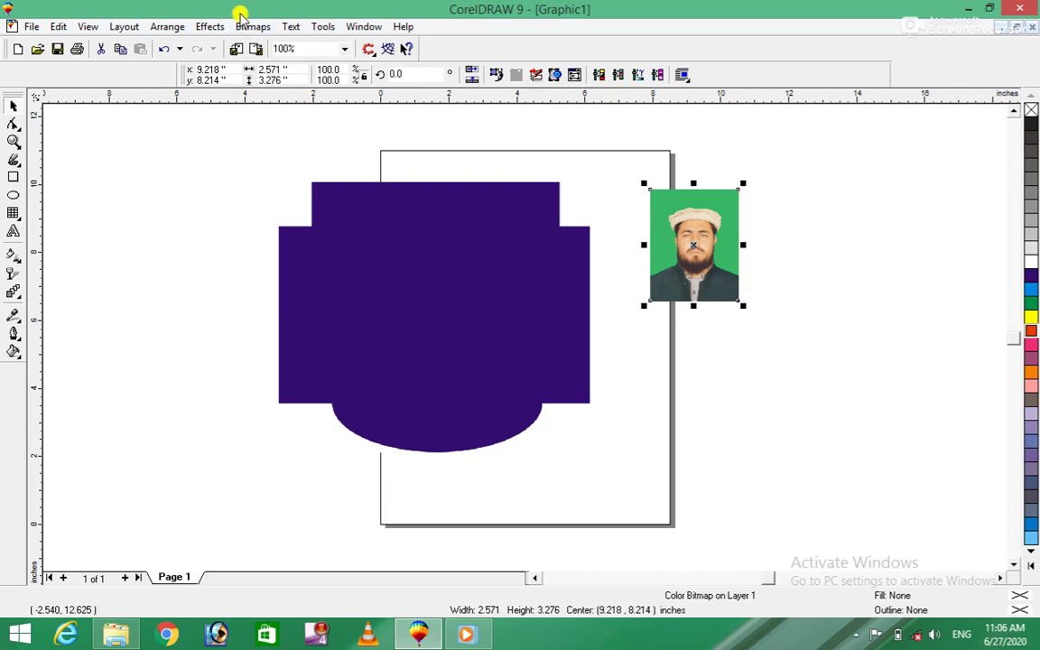
Convert the placed portrait to a 300 dpi CMYK bitmap, accepting the size warning.
{"action": "left_click", "coordinate": [259, 27]}
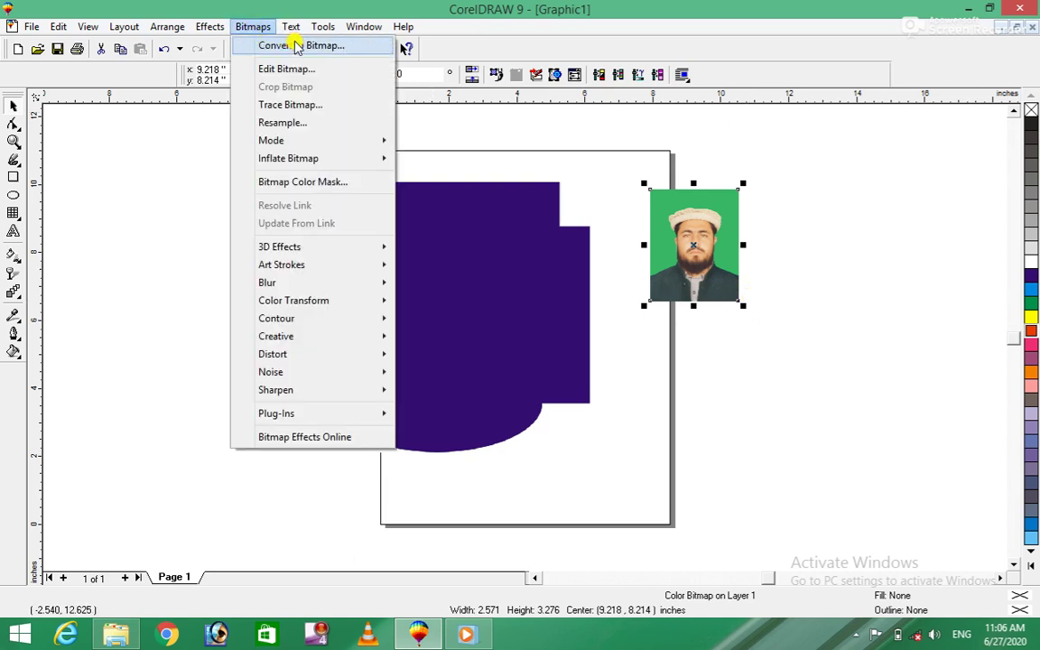
{"action": "left_click", "coordinate": [297, 46]}
{"action": "left_click", "coordinate": [582, 275]}
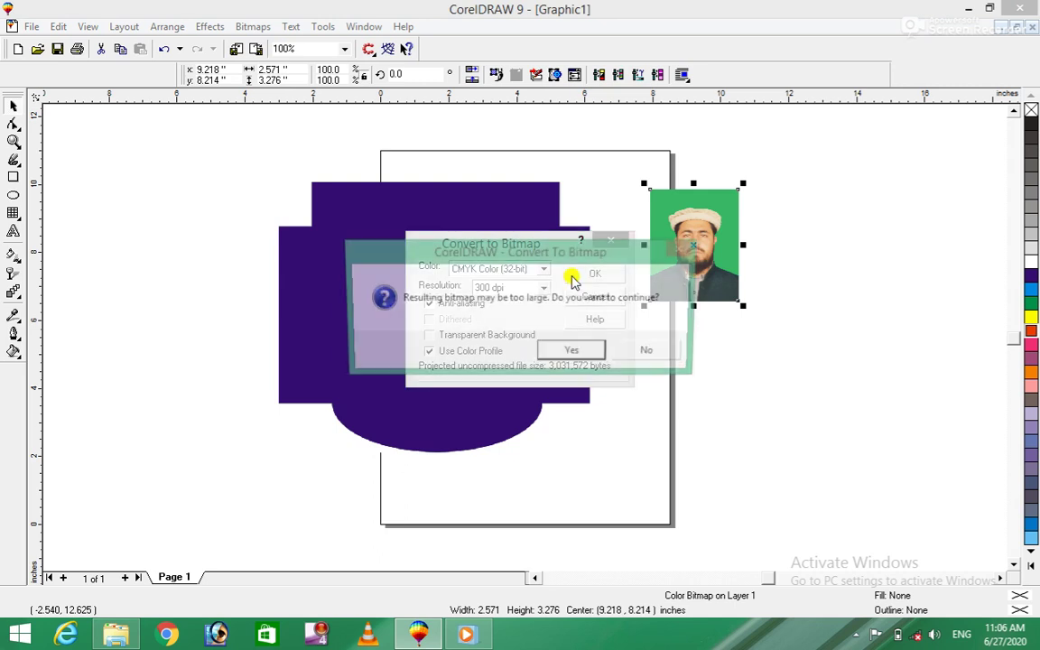
{"action": "left_click", "coordinate": [573, 352]}
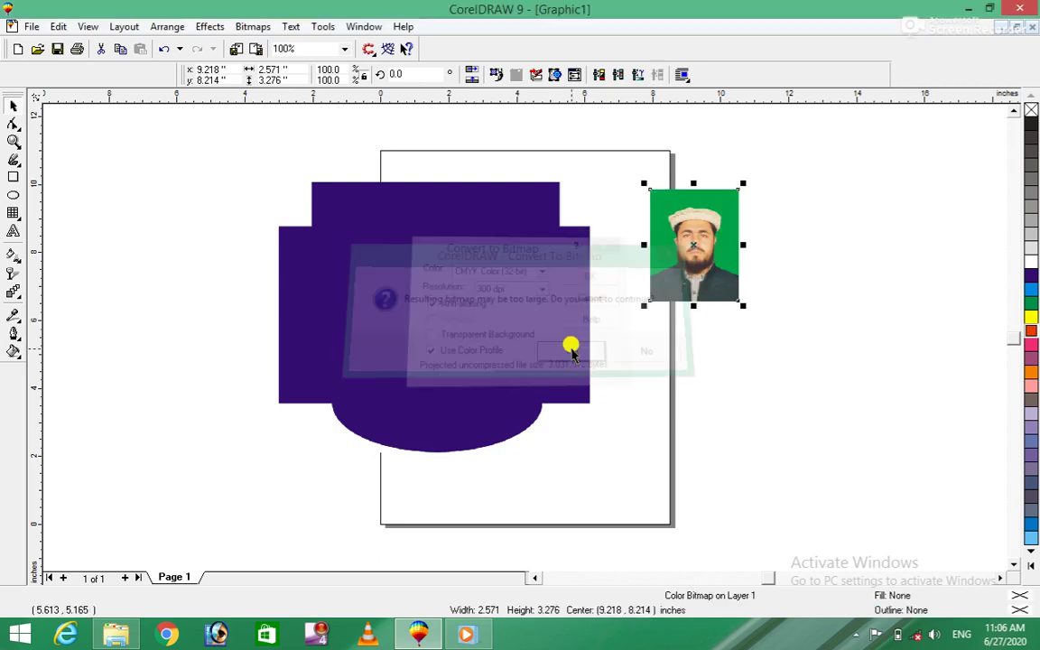
Reselect the portrait bitmap and open it in PHOTO-PAINT via Edit Bitmap.
{"action": "left_click", "coordinate": [869, 296]}
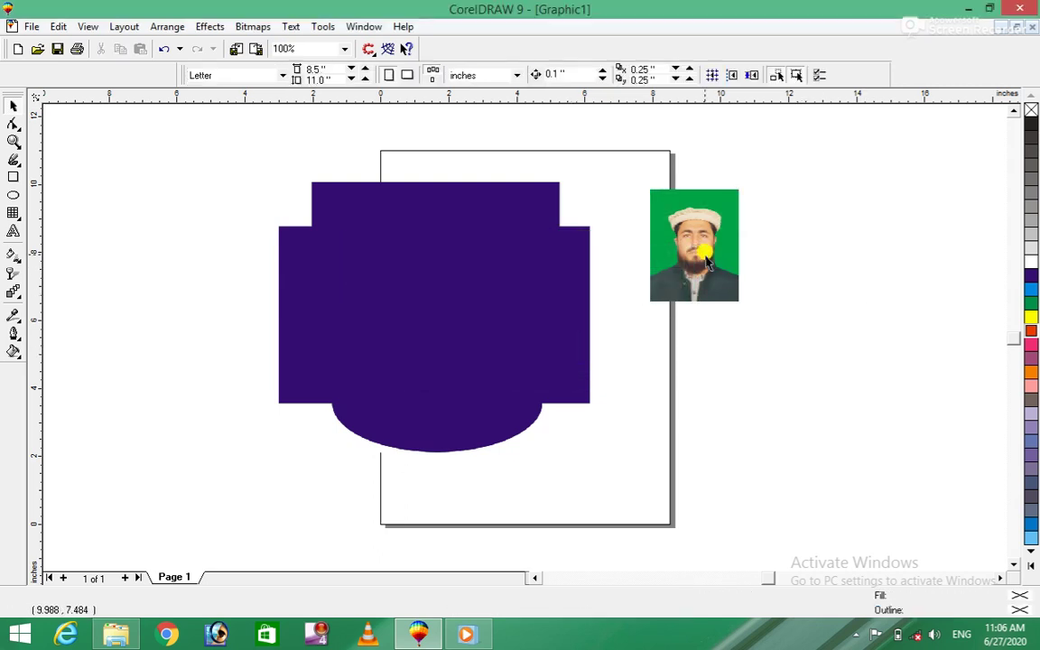
{"action": "left_click", "coordinate": [709, 262]}
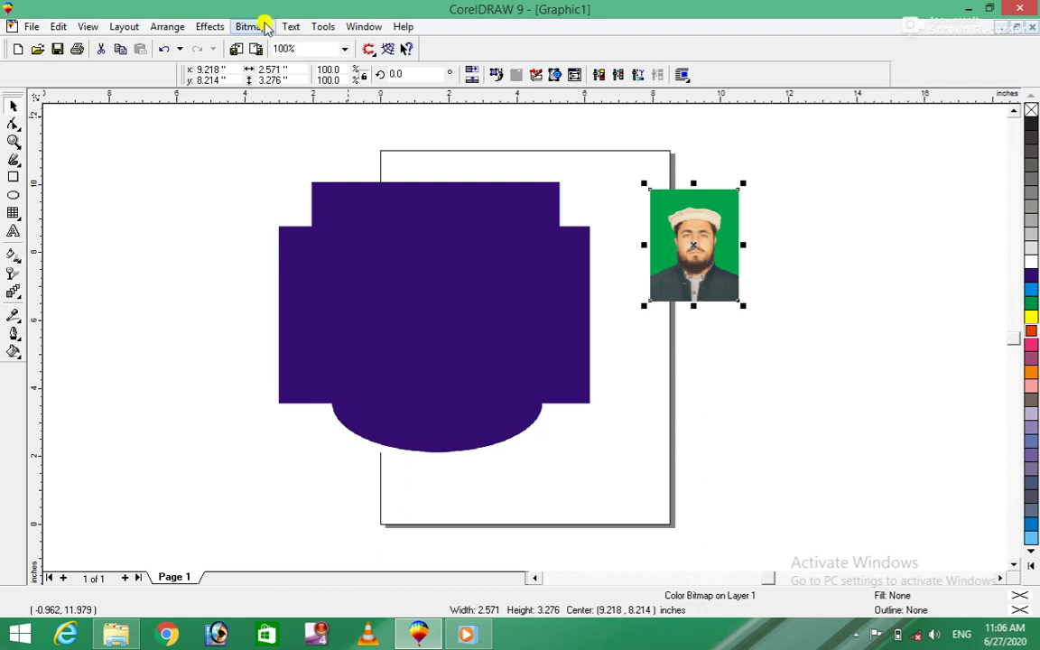
{"action": "left_click", "coordinate": [253, 26]}
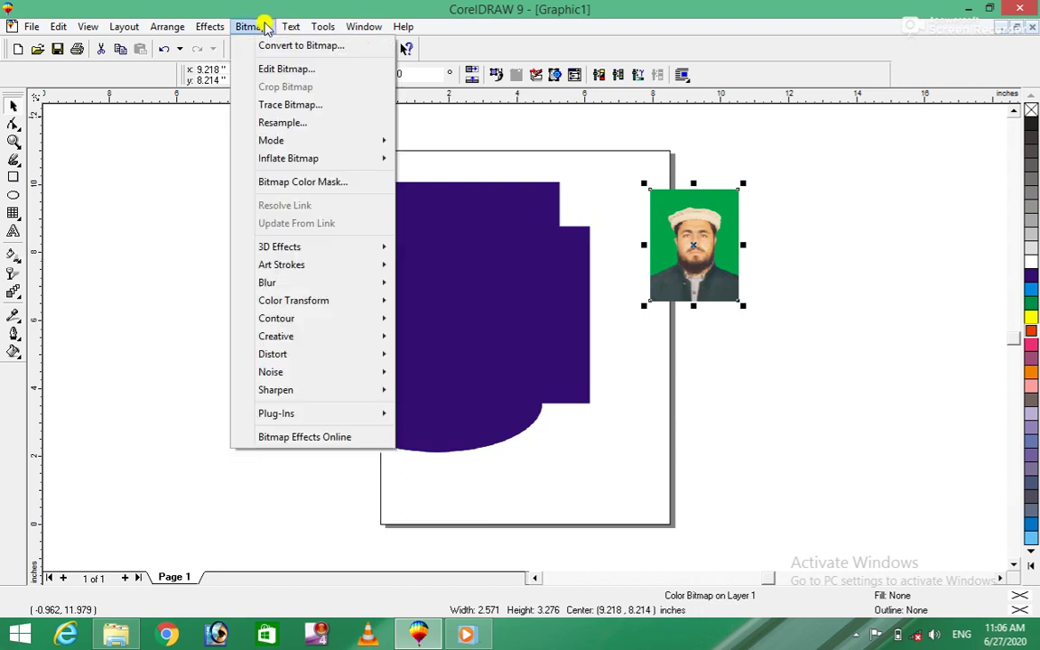
{"action": "left_click", "coordinate": [327, 74]}
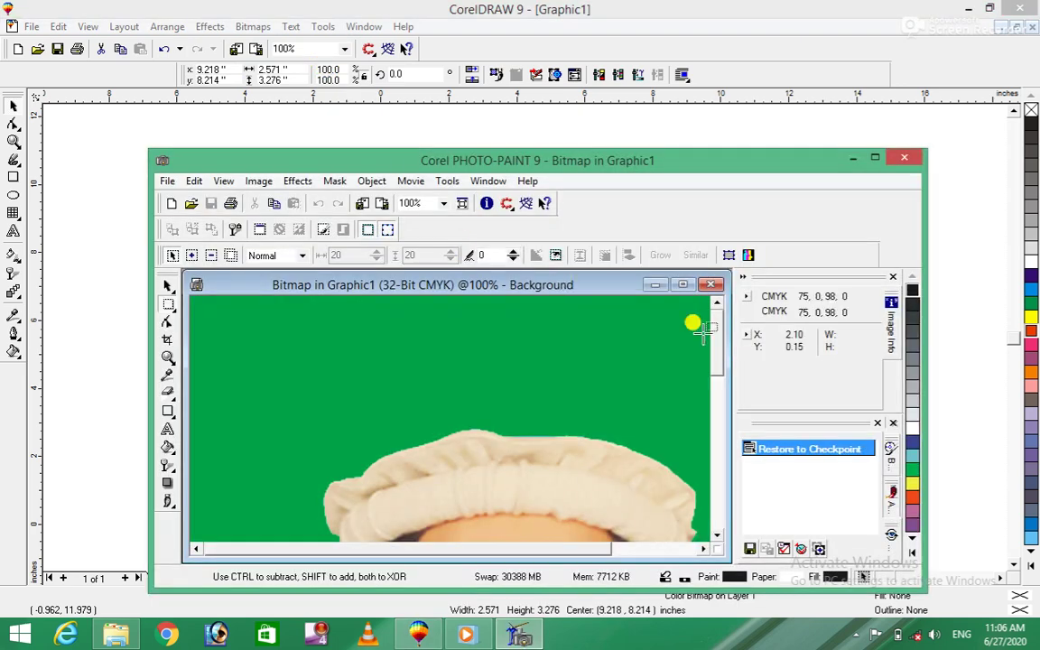
Mark a crop area on the portrait from the face down to the chest.
{"action": "left_click_drag", "start_coordinate": [710, 159], "coordinate": [677, 71]}
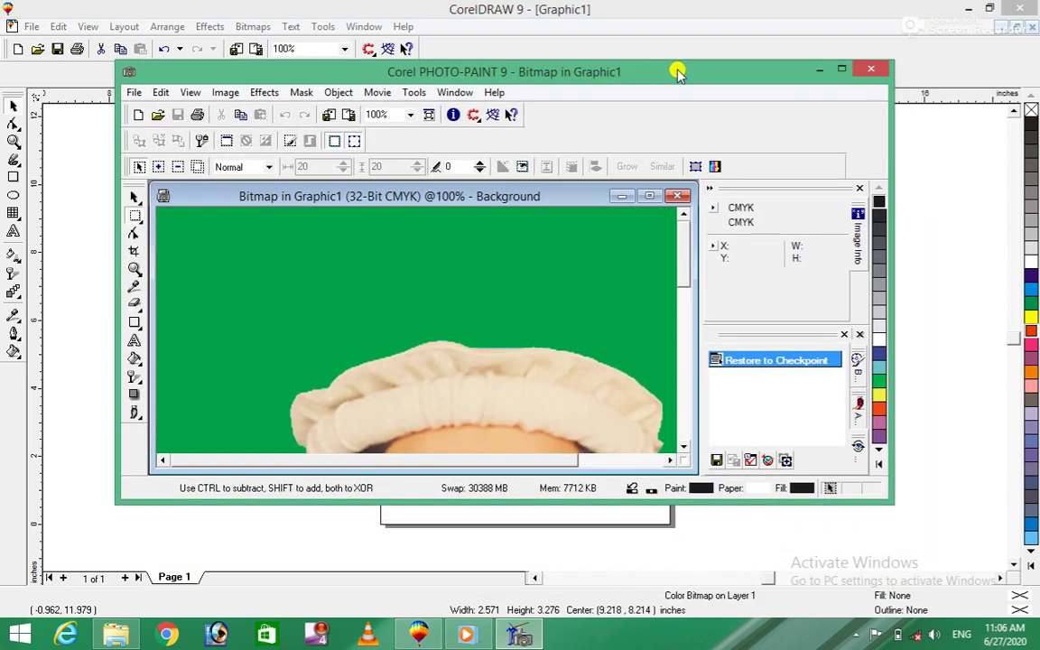
{"action": "left_click", "coordinate": [681, 451]}
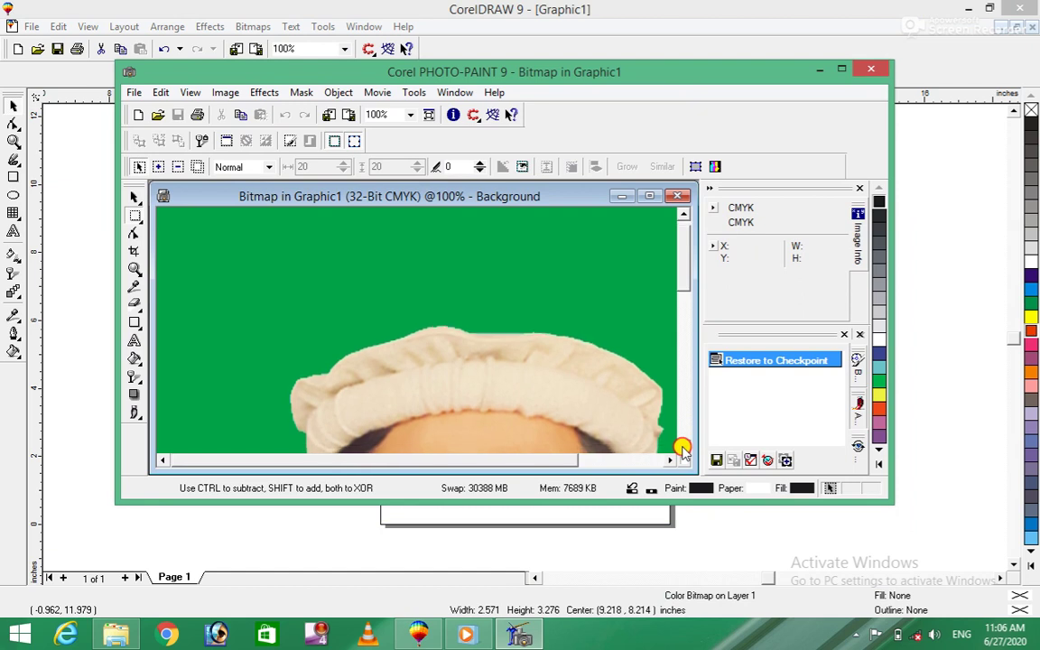
{"action": "left_click_drag", "start_coordinate": [681, 451], "coordinate": [682, 449]}
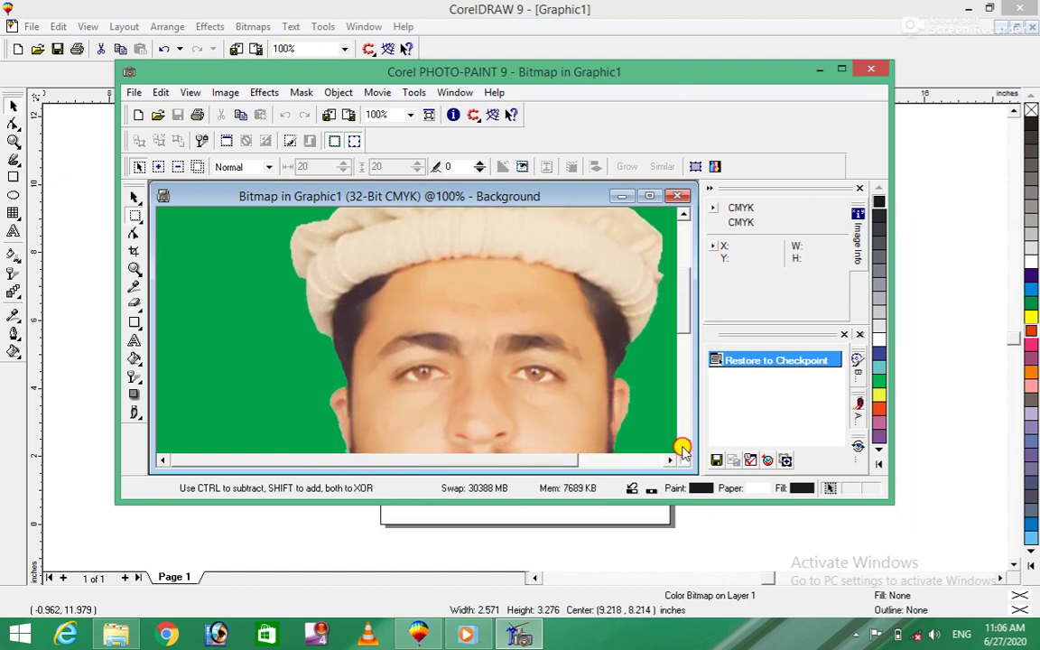
{"action": "left_click", "coordinate": [134, 250]}
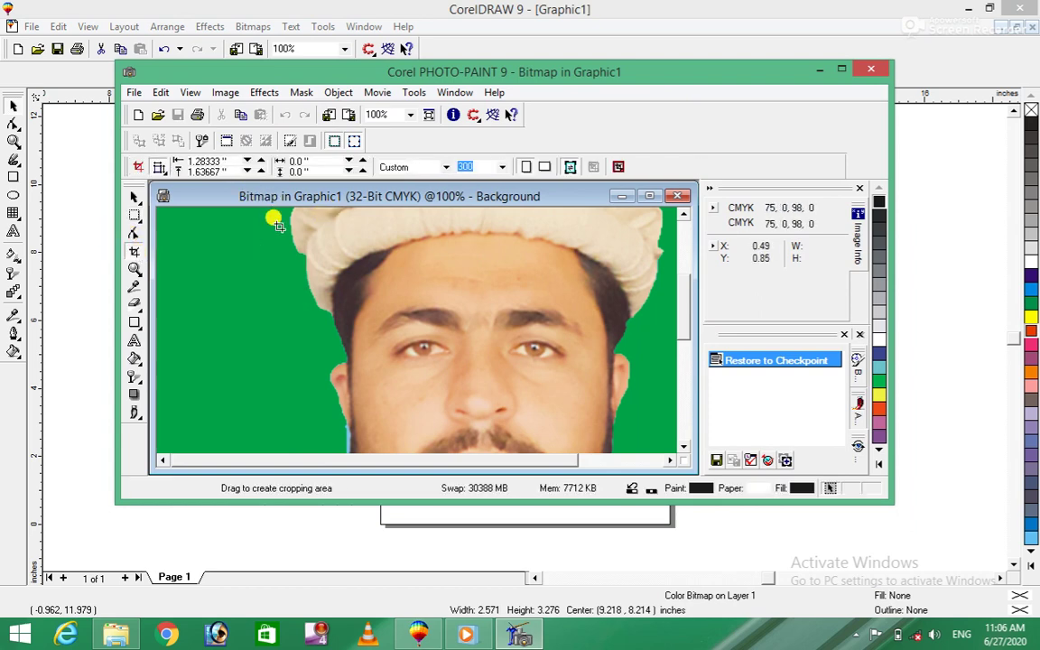
{"action": "left_click_drag", "start_coordinate": [289, 226], "coordinate": [648, 451]}
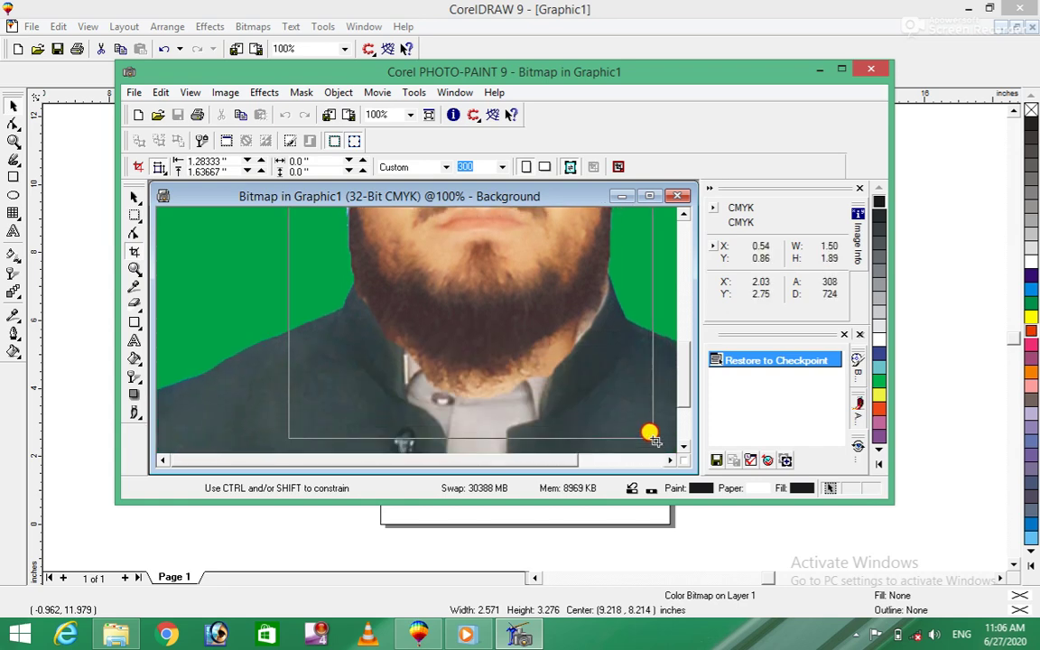
{"action": "left_click_drag", "start_coordinate": [648, 451], "coordinate": [658, 435]}
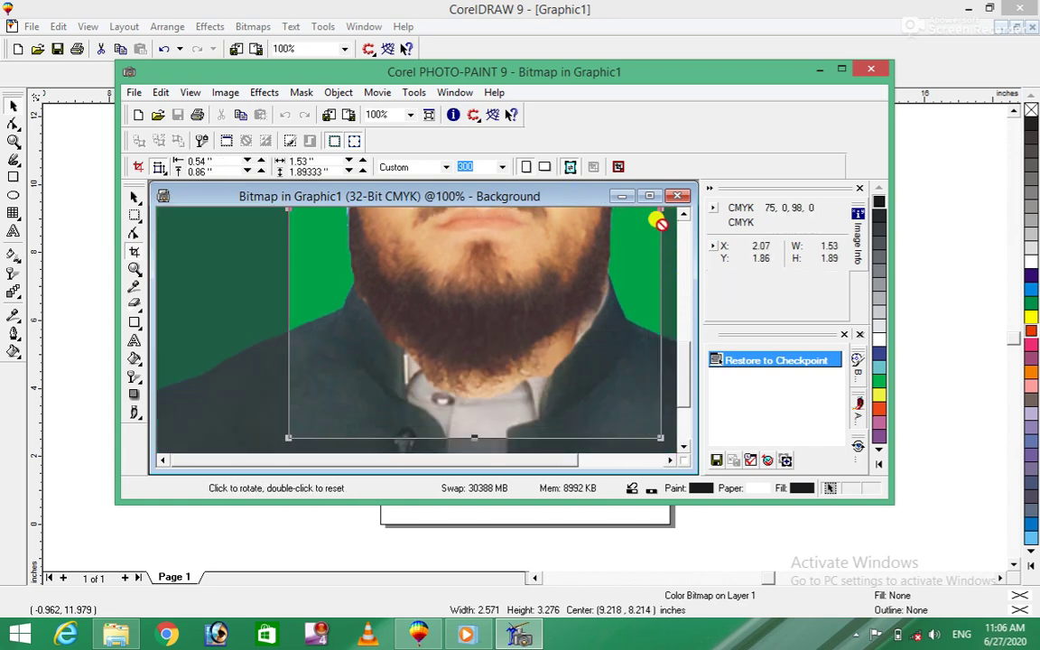
Extend the crop area upward to include the hat.
{"action": "scroll", "coordinate": [683, 217], "scroll_direction": "up", "scroll_amount": 5}
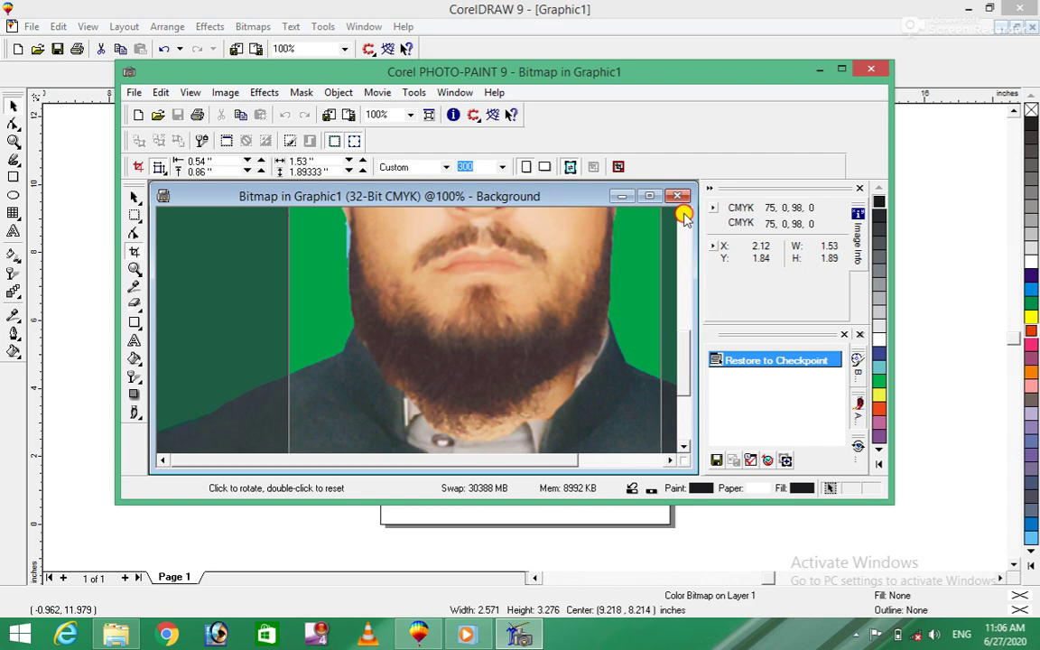
{"action": "scroll", "coordinate": [683, 216], "scroll_direction": "up", "scroll_amount": 1}
{"action": "scroll", "coordinate": [683, 217], "scroll_direction": "up", "scroll_amount": 1}
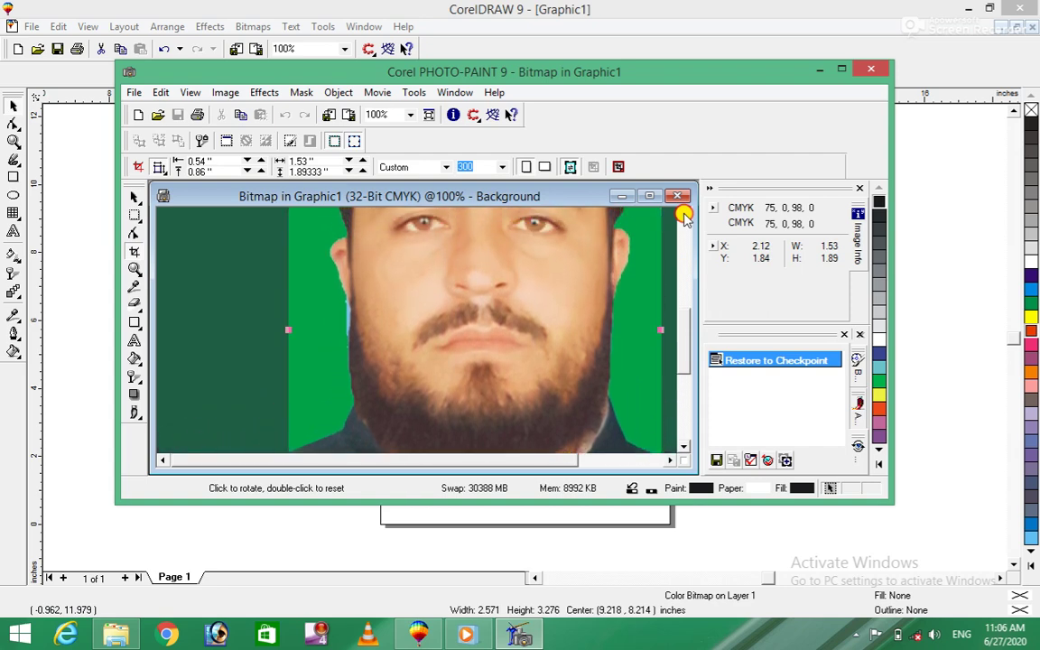
{"action": "scroll", "coordinate": [683, 217], "scroll_direction": "up", "scroll_amount": 1}
{"action": "scroll", "coordinate": [683, 217], "scroll_direction": "up", "scroll_amount": 1}
{"action": "scroll", "coordinate": [683, 217], "scroll_direction": "up", "scroll_amount": 1}
{"action": "scroll", "coordinate": [684, 217], "scroll_direction": "up", "scroll_amount": 1}
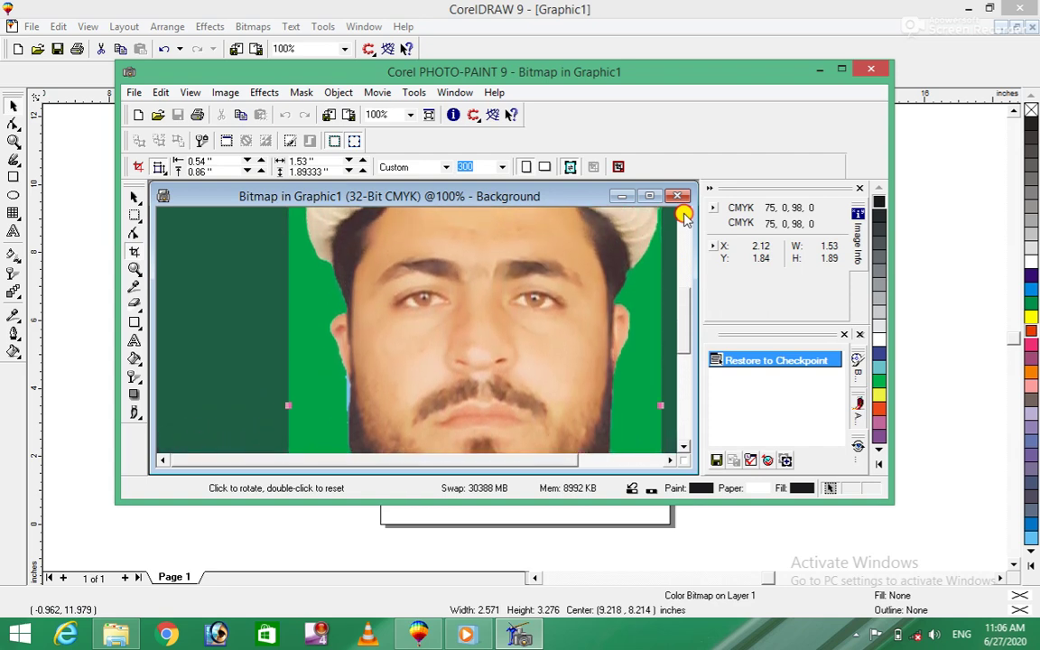
{"action": "scroll", "coordinate": [683, 217], "scroll_direction": "up", "scroll_amount": 1}
{"action": "scroll", "coordinate": [683, 217], "scroll_direction": "up", "scroll_amount": 1}
{"action": "scroll", "coordinate": [683, 217], "scroll_direction": "up", "scroll_amount": 1}
{"action": "scroll", "coordinate": [683, 217], "scroll_direction": "up", "scroll_amount": 1}
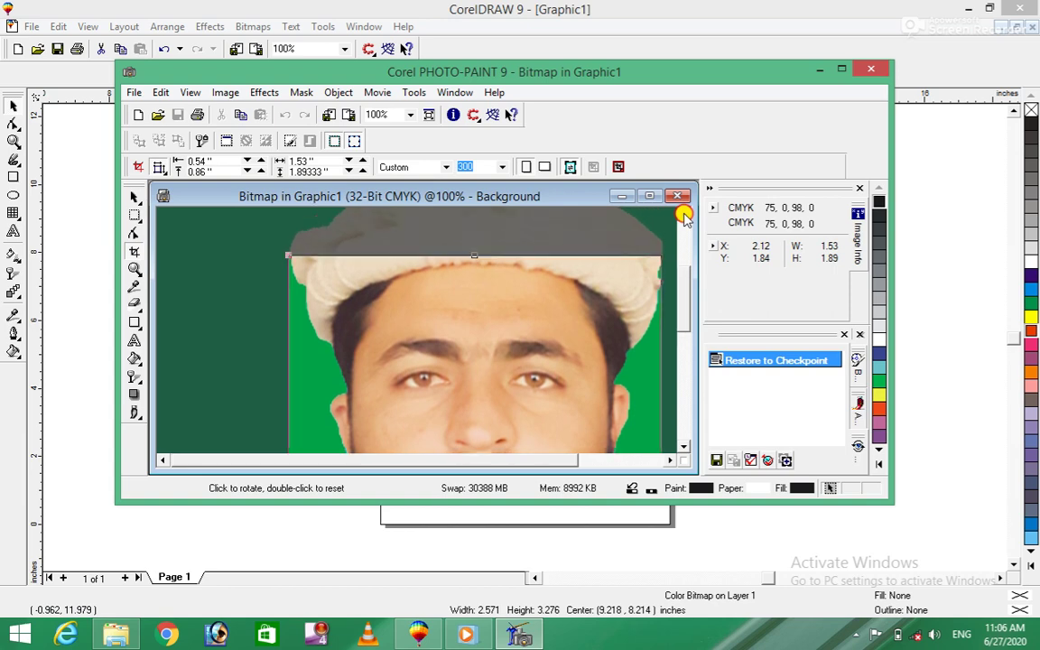
{"action": "scroll", "coordinate": [684, 216], "scroll_direction": "up", "scroll_amount": 1}
{"action": "scroll", "coordinate": [684, 216], "scroll_direction": "up", "scroll_amount": 1}
{"action": "scroll", "coordinate": [683, 217], "scroll_direction": "up", "scroll_amount": 1}
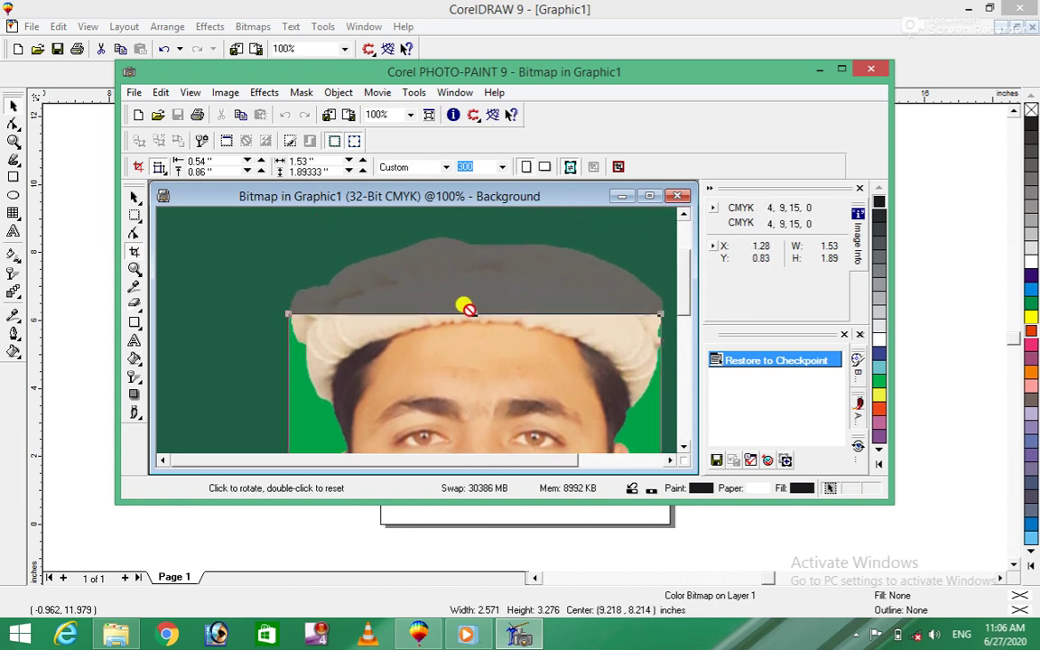
{"action": "left_click_drag", "start_coordinate": [473, 313], "coordinate": [463, 224]}
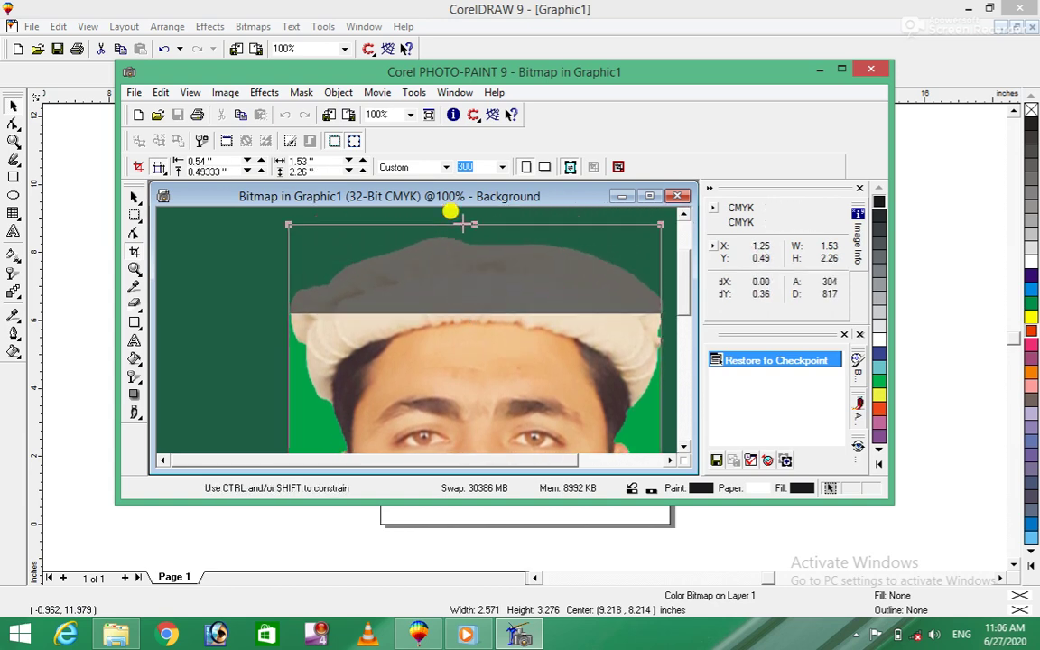
Crop the portrait to the marked area and close PHOTO-PAINT, saving the changes.
{"action": "double_click", "coordinate": [591, 386]}
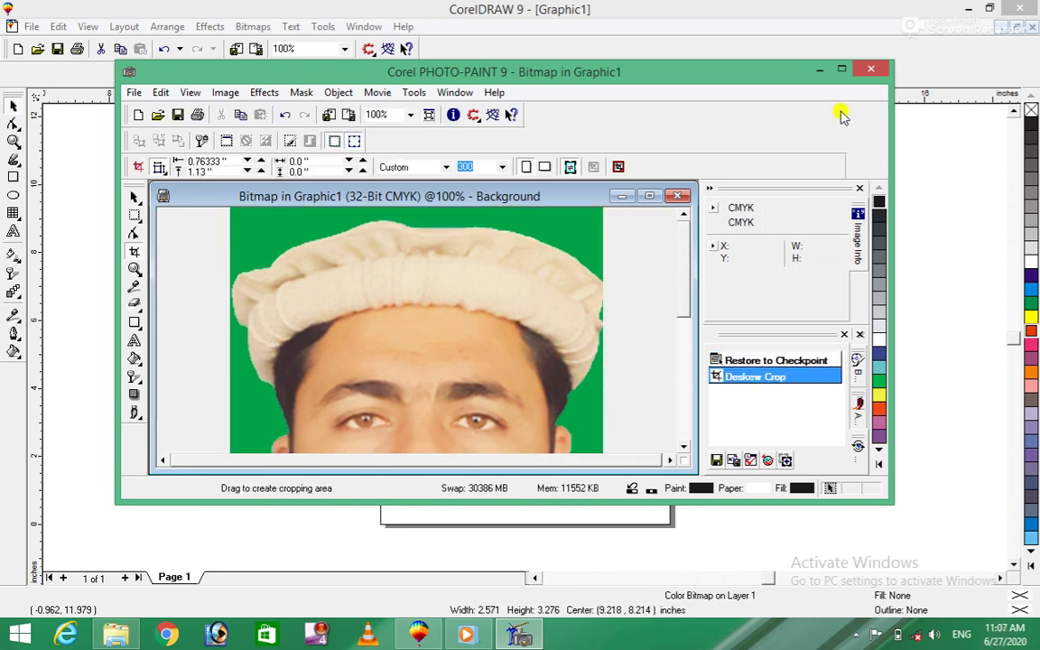
{"action": "left_click", "coordinate": [870, 70]}
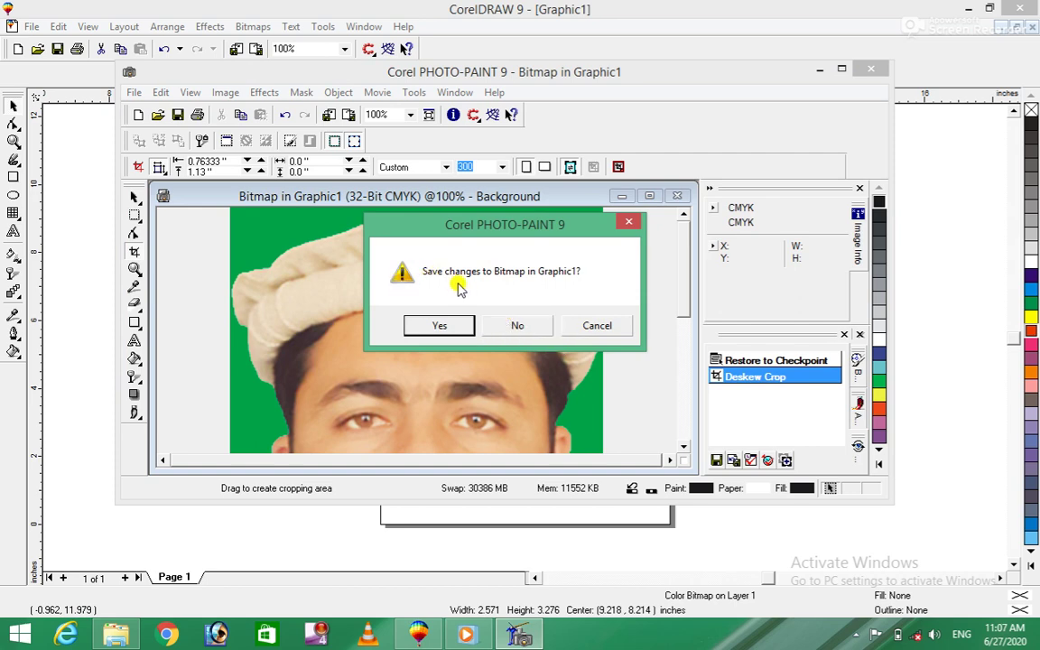
{"action": "left_click", "coordinate": [437, 323]}
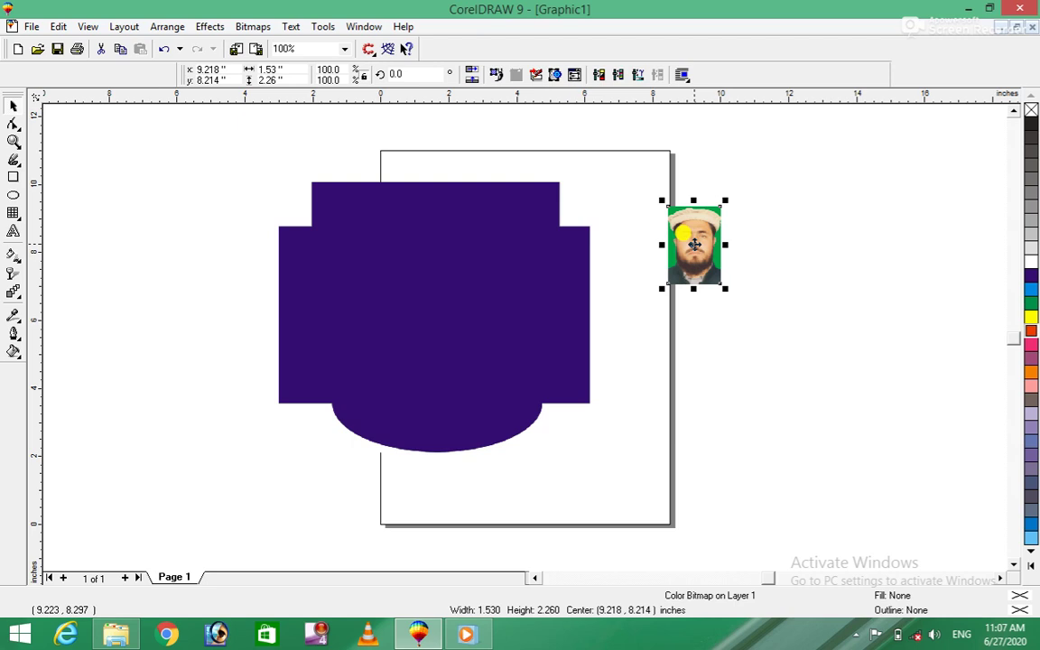
Undo the crop to restore the full photo and reopen it in PHOTO-PAINT.
{"action": "left_click", "coordinate": [254, 27]}
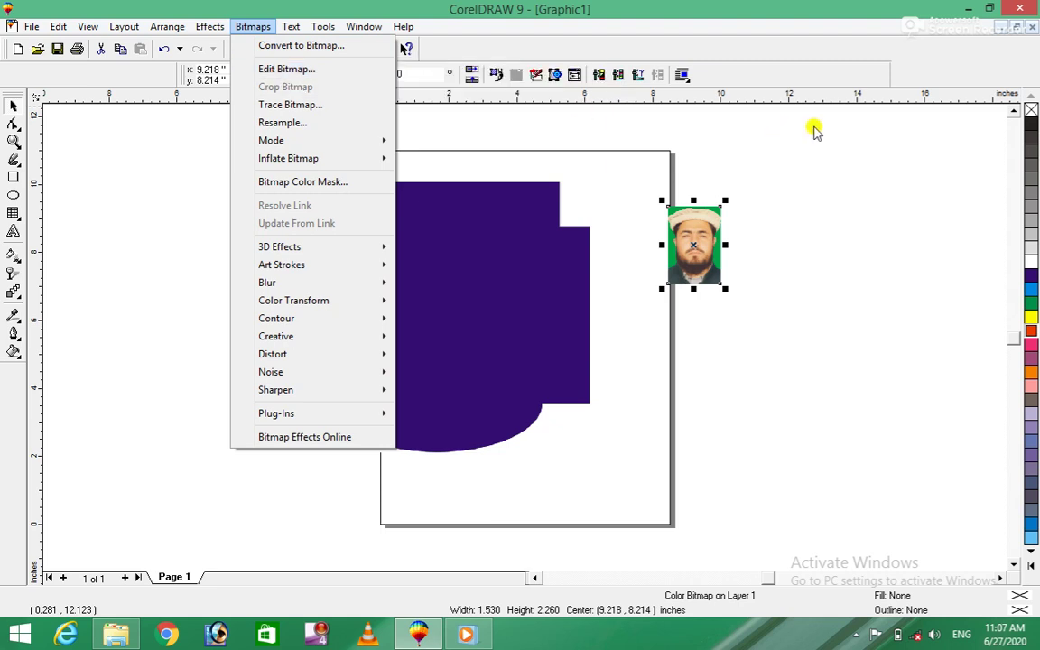
{"action": "left_click", "coordinate": [829, 227]}
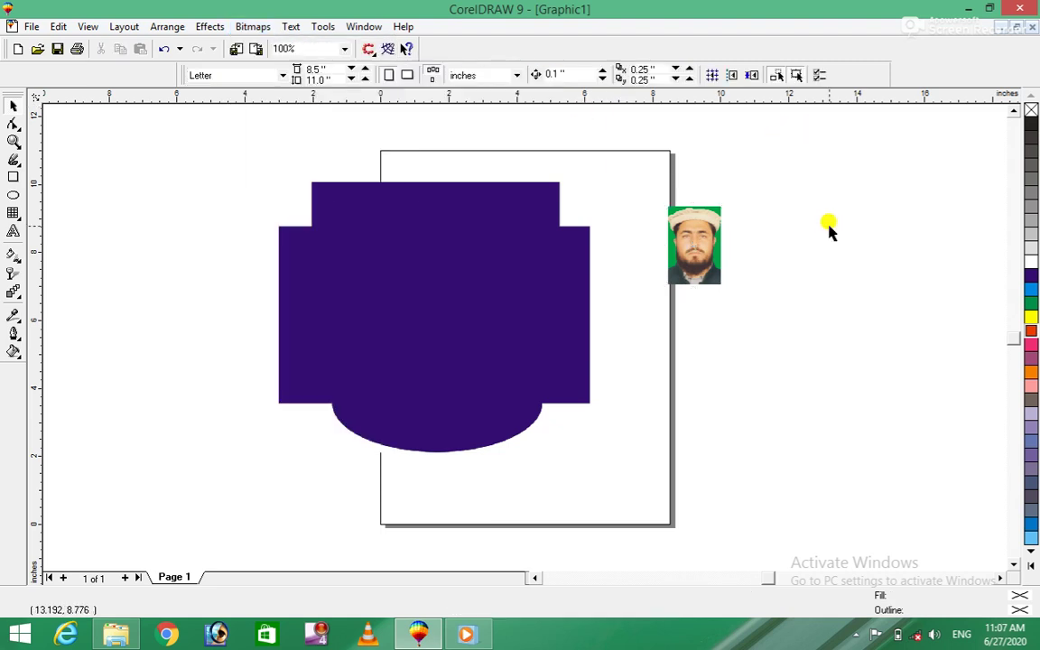
{"action": "key", "text": "ctrl+z"}
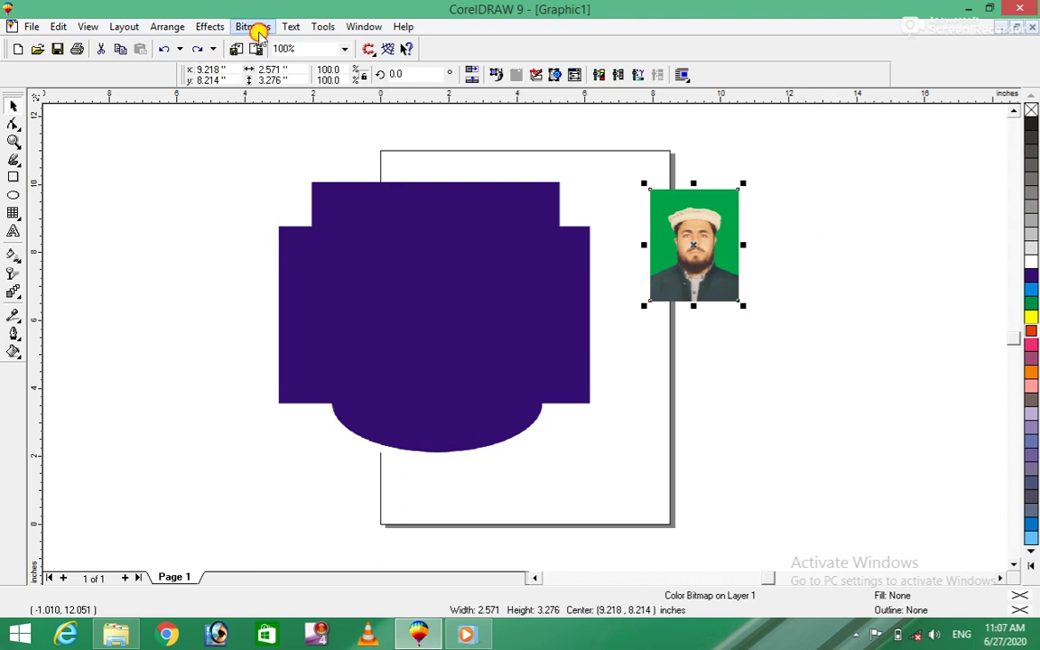
{"action": "left_click", "coordinate": [252, 26]}
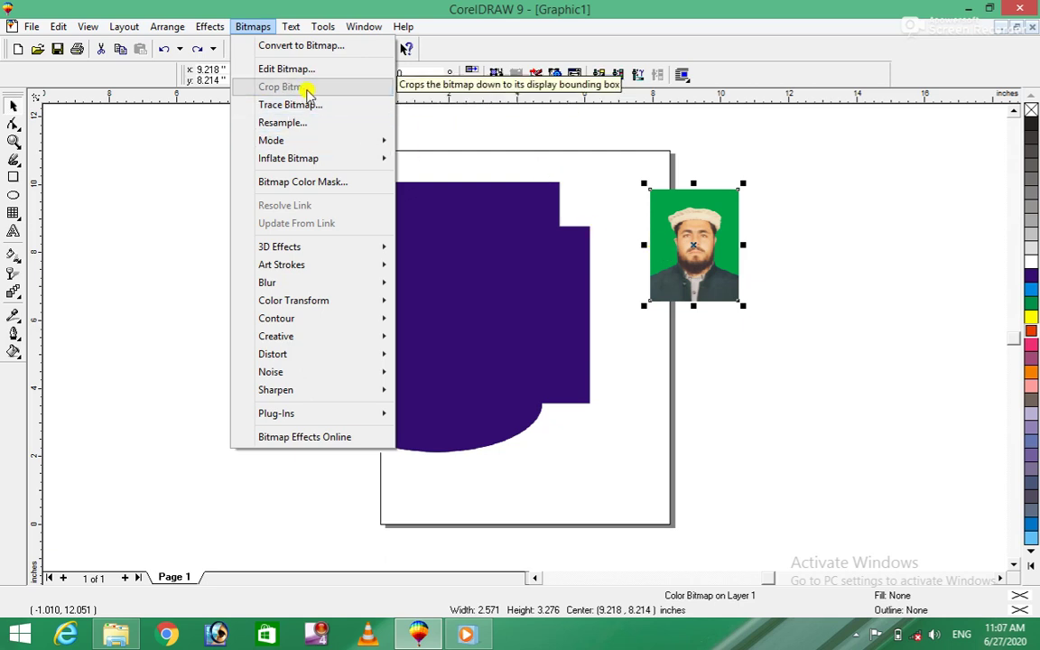
{"action": "left_click", "coordinate": [303, 71]}
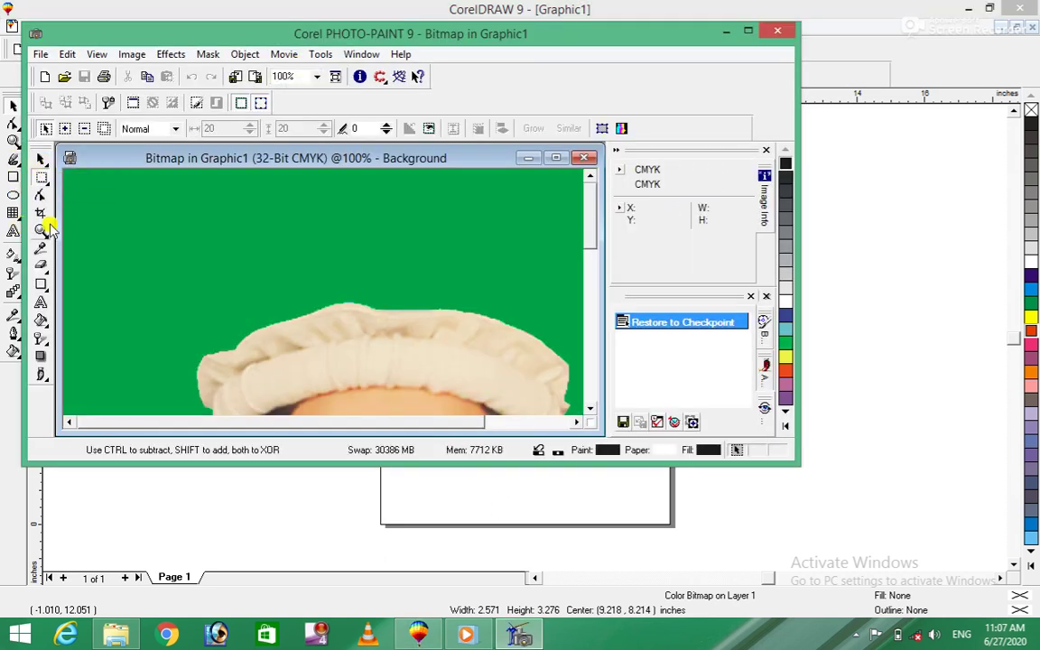
Add the person's name as text above the hat and save the captioned photo back.
{"action": "left_click", "coordinate": [41, 302]}
{"action": "left_click", "coordinate": [298, 257]}
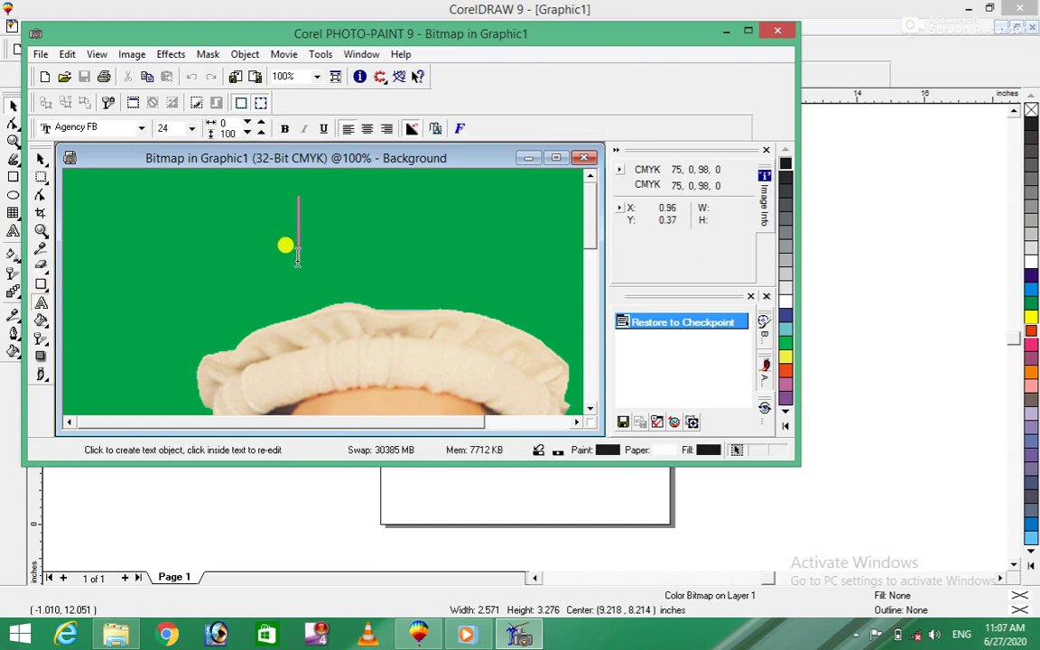
{"action": "type", "text": "Burhan Ulla"}
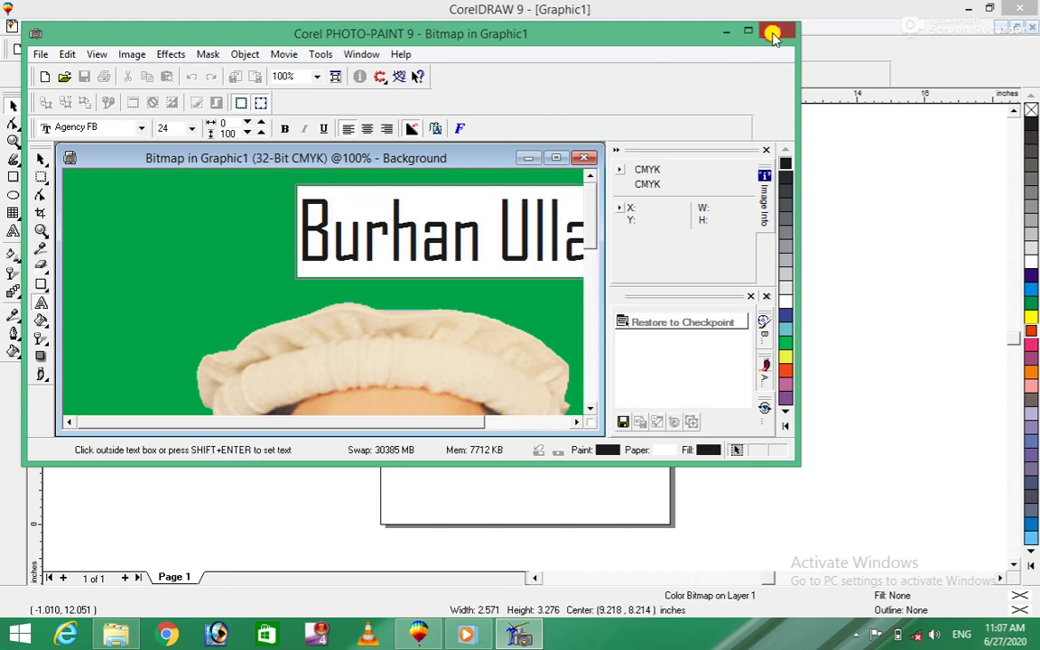
{"action": "left_click", "coordinate": [776, 32]}
{"action": "left_click", "coordinate": [463, 357]}
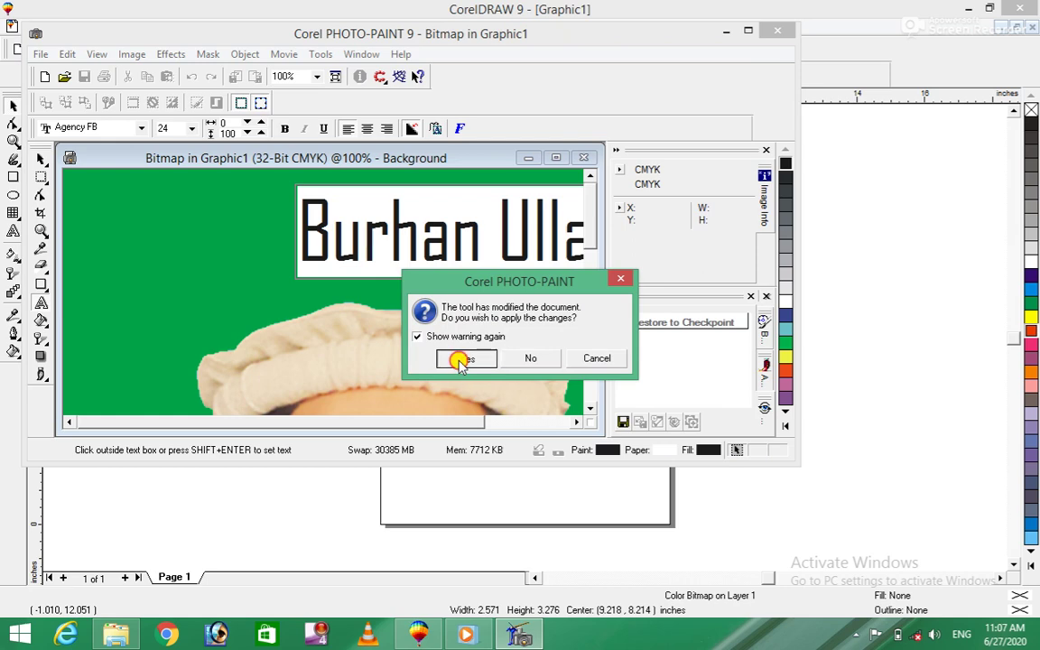
{"action": "left_click", "coordinate": [358, 291]}
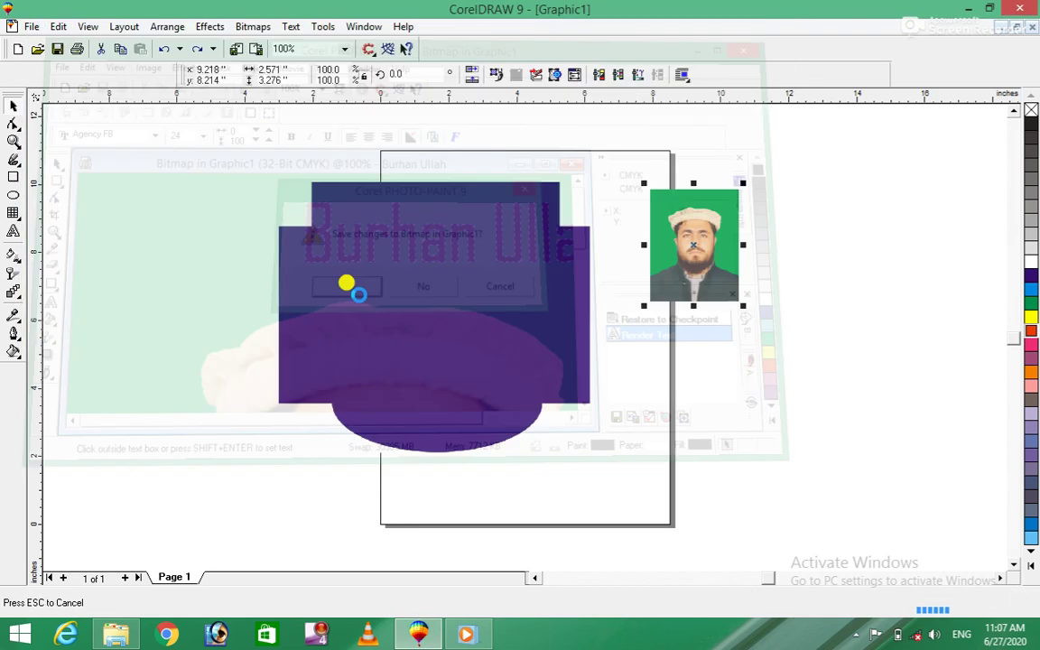
{"action": "left_click", "coordinate": [696, 195]}
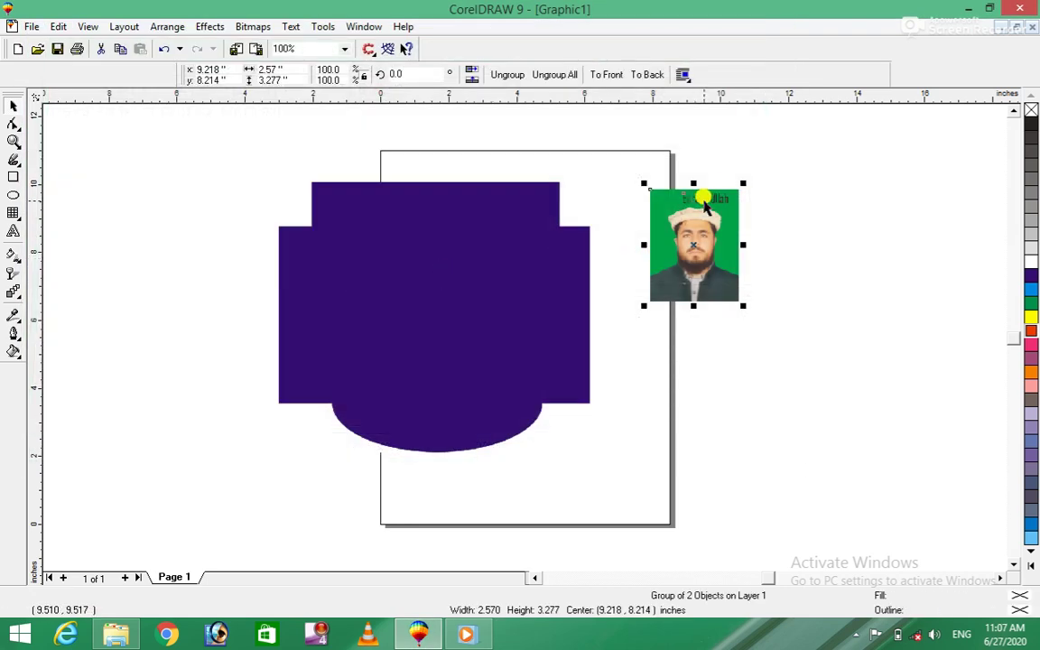
Undo the name caption so the plain 2.571 by 3.276 inch portrait remains.
{"action": "left_click", "coordinate": [776, 221]}
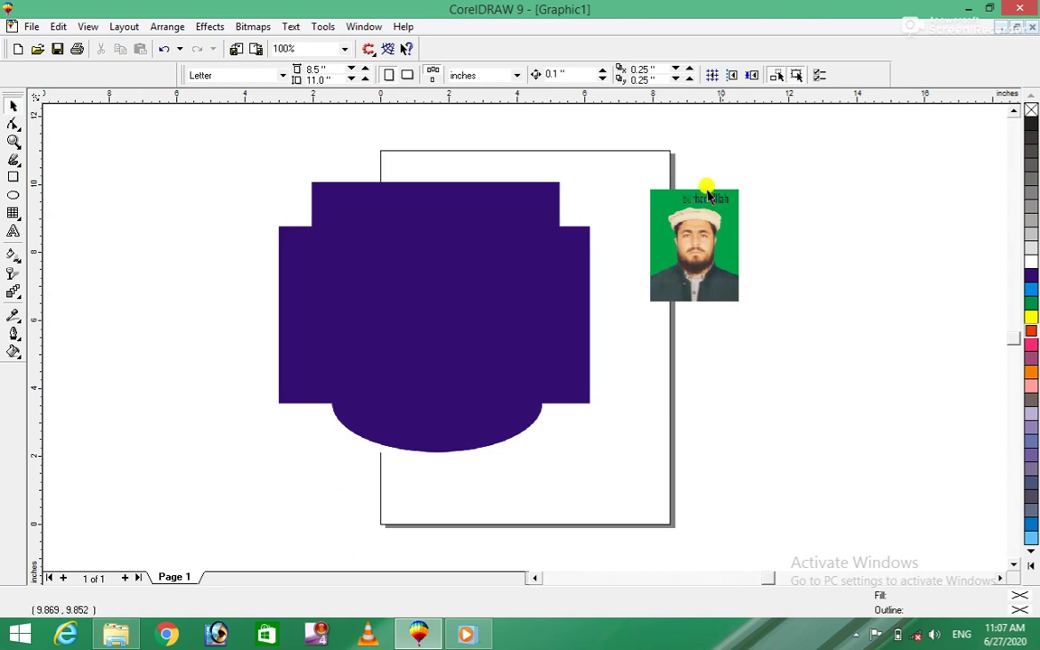
{"action": "key", "text": "ctrl+z"}
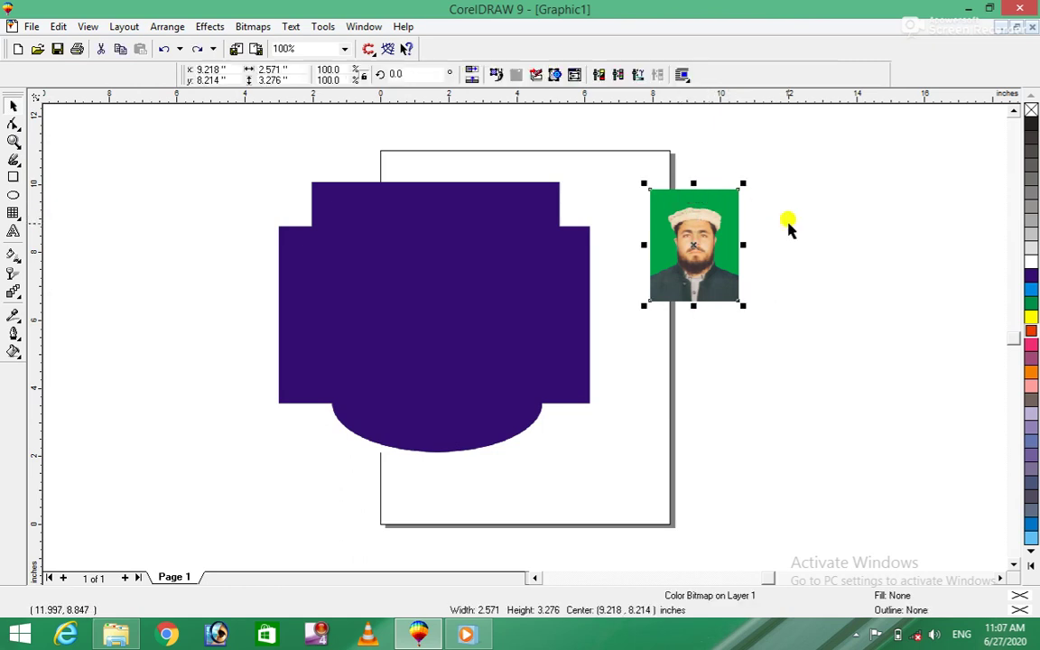
{"action": "left_click", "coordinate": [253, 26]}
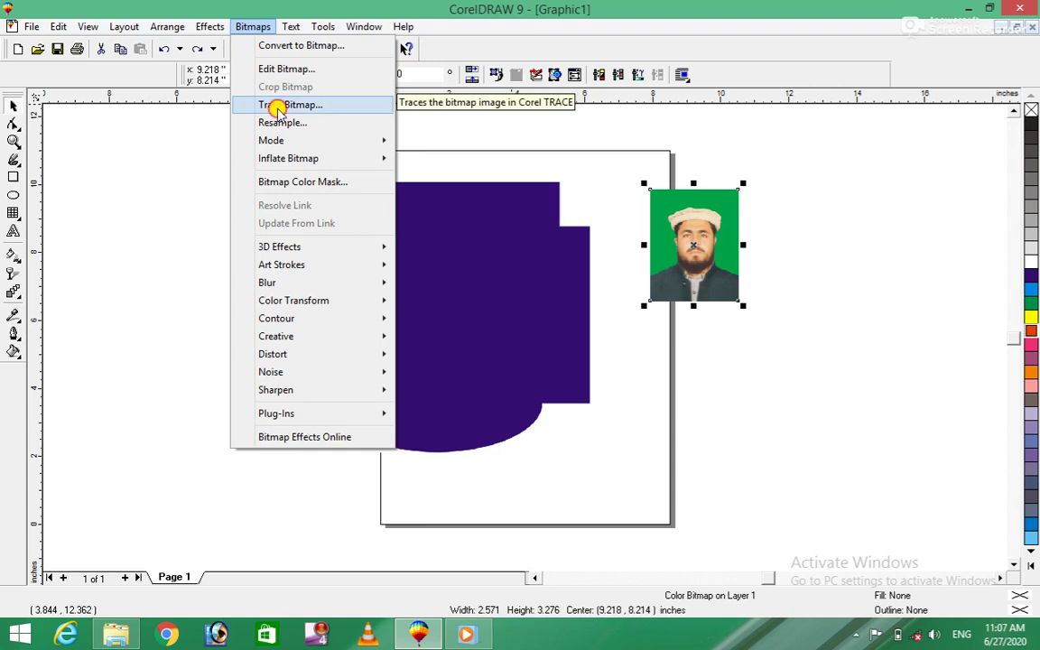
Trace the portrait as an Advanced Outline in CorelTRACE, returning 307 objects to the drawing.
{"action": "left_click", "coordinate": [277, 107]}
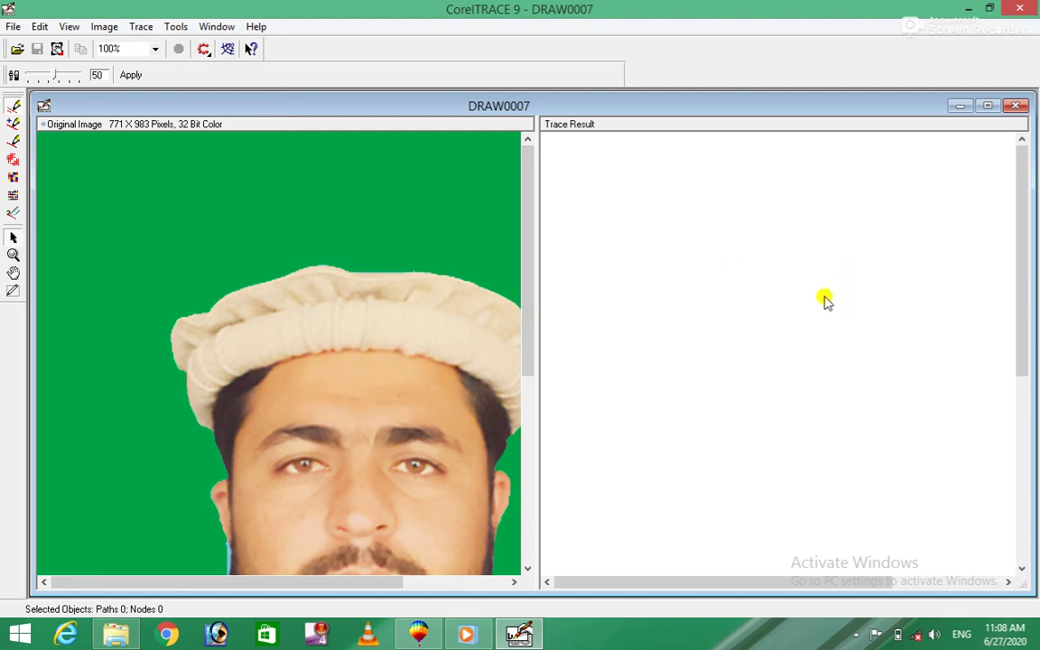
{"action": "left_click", "coordinate": [12, 127]}
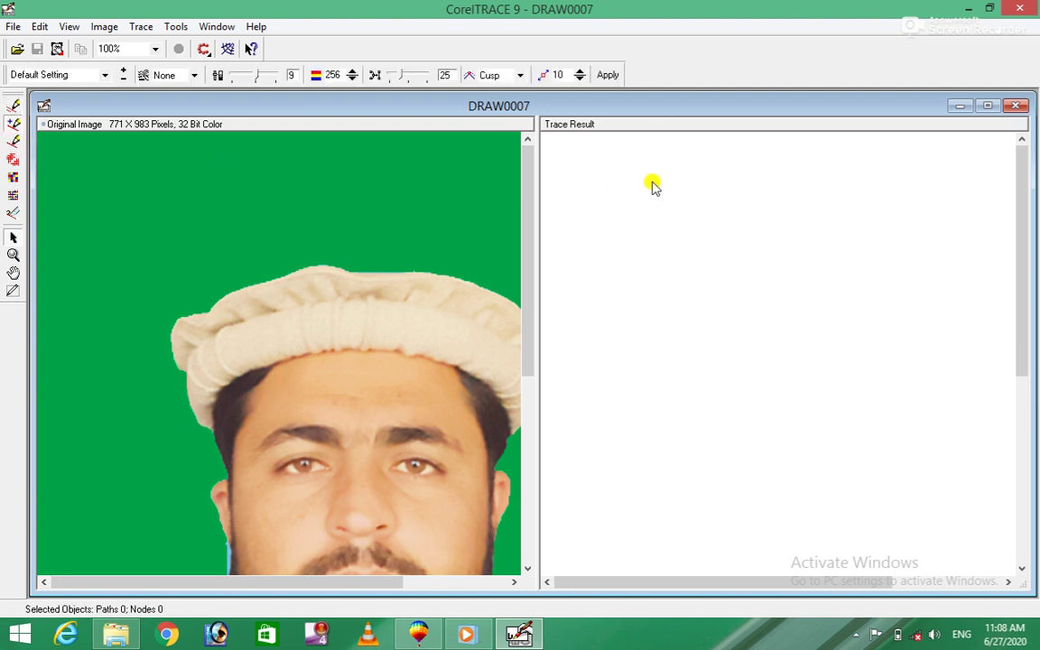
{"action": "left_click", "coordinate": [607, 76]}
{"action": "left_click", "coordinate": [610, 76]}
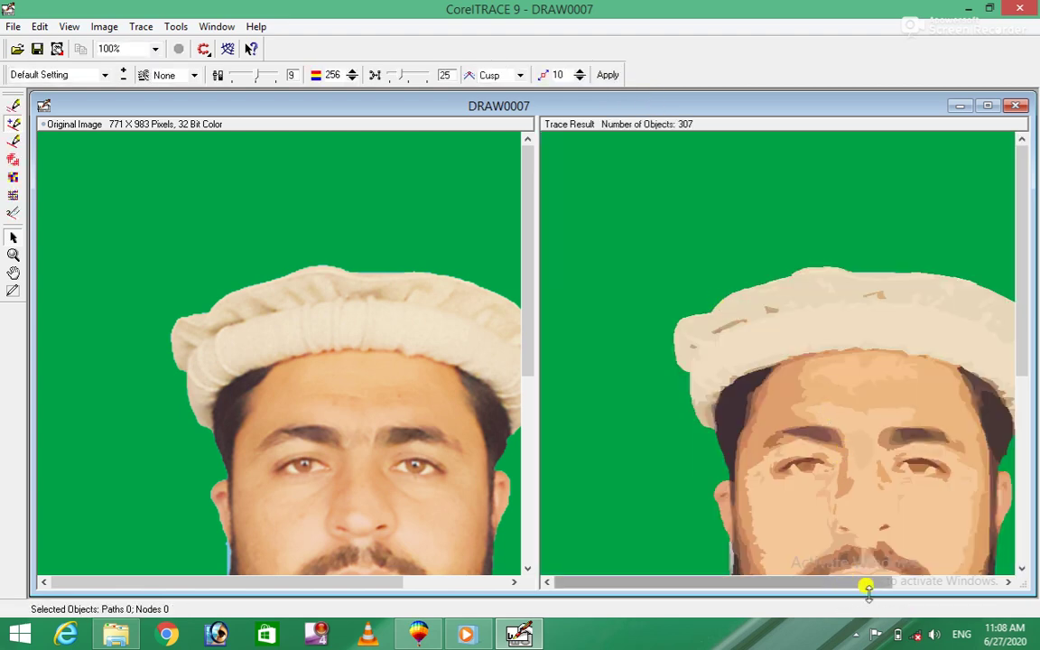
{"action": "left_click", "coordinate": [1006, 582]}
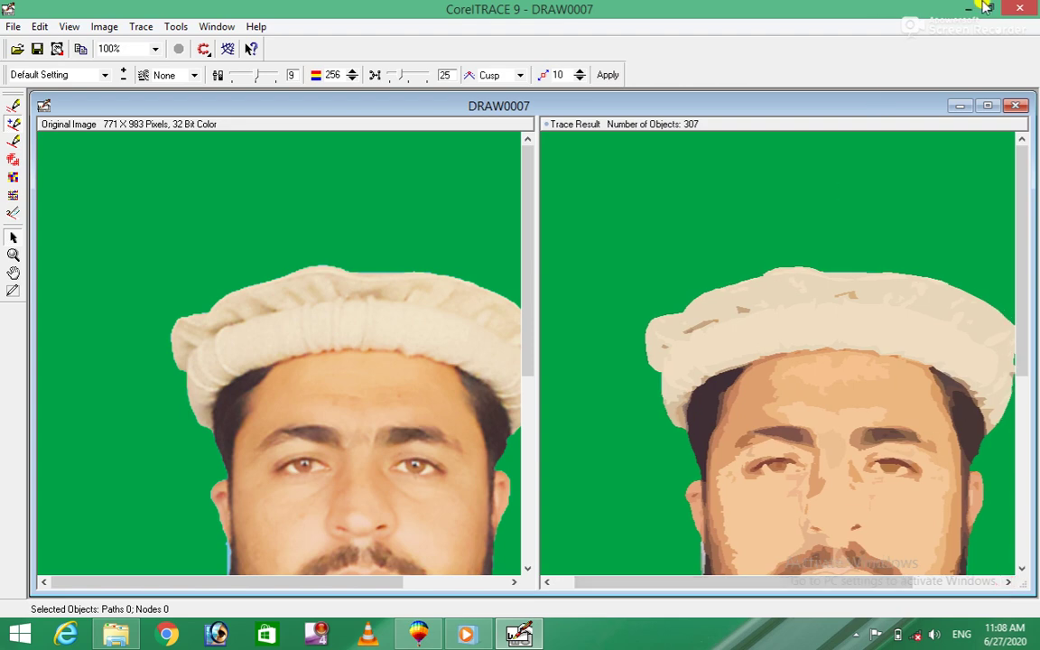
{"action": "left_click", "coordinate": [1022, 8]}
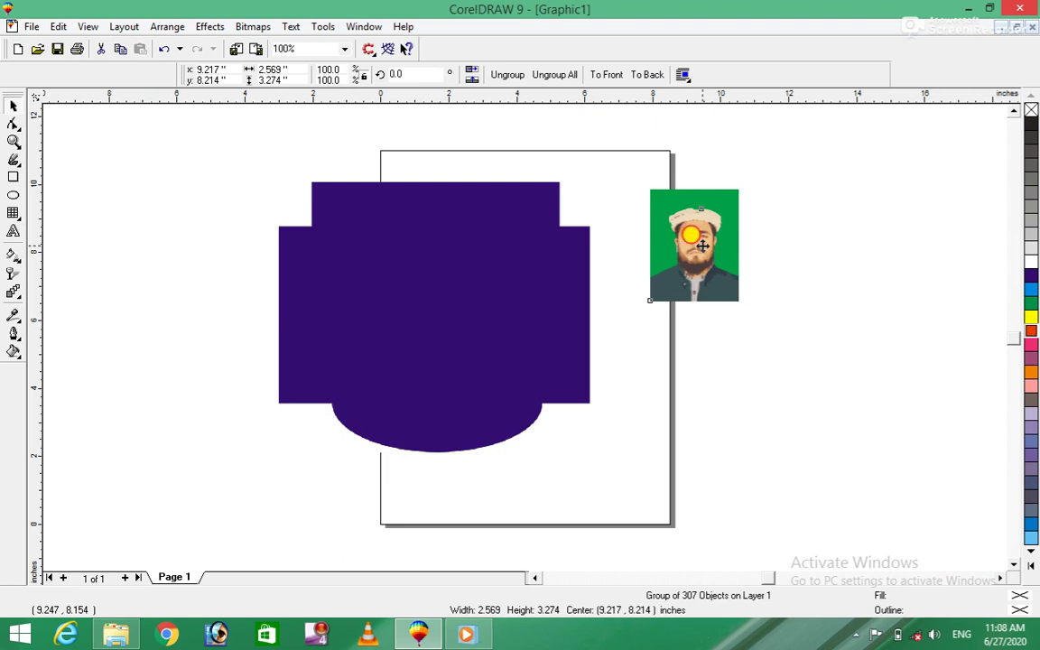
Move the traced portrait right of the original photo and fill it dark blue.
{"action": "left_click_drag", "start_coordinate": [687, 232], "coordinate": [807, 244]}
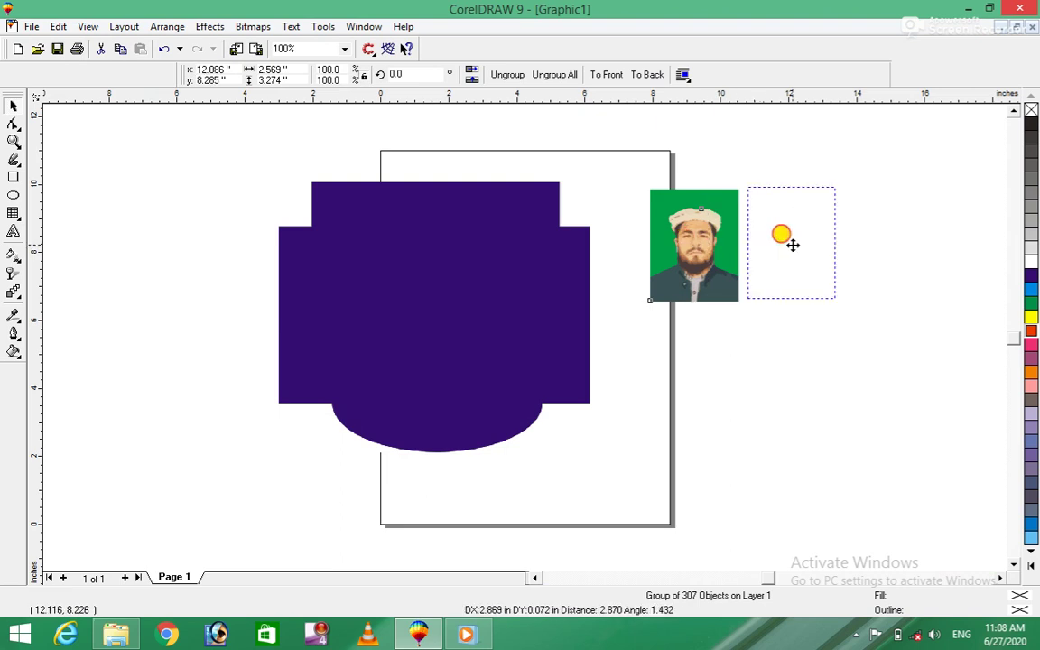
{"action": "left_click", "coordinate": [779, 336]}
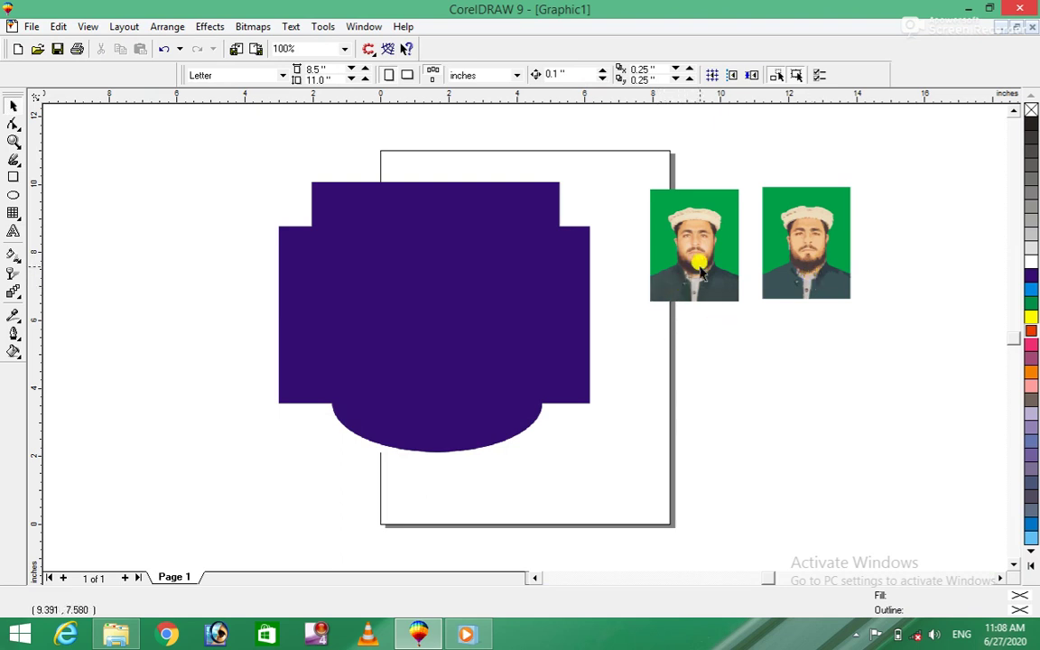
{"action": "left_click", "coordinate": [260, 27]}
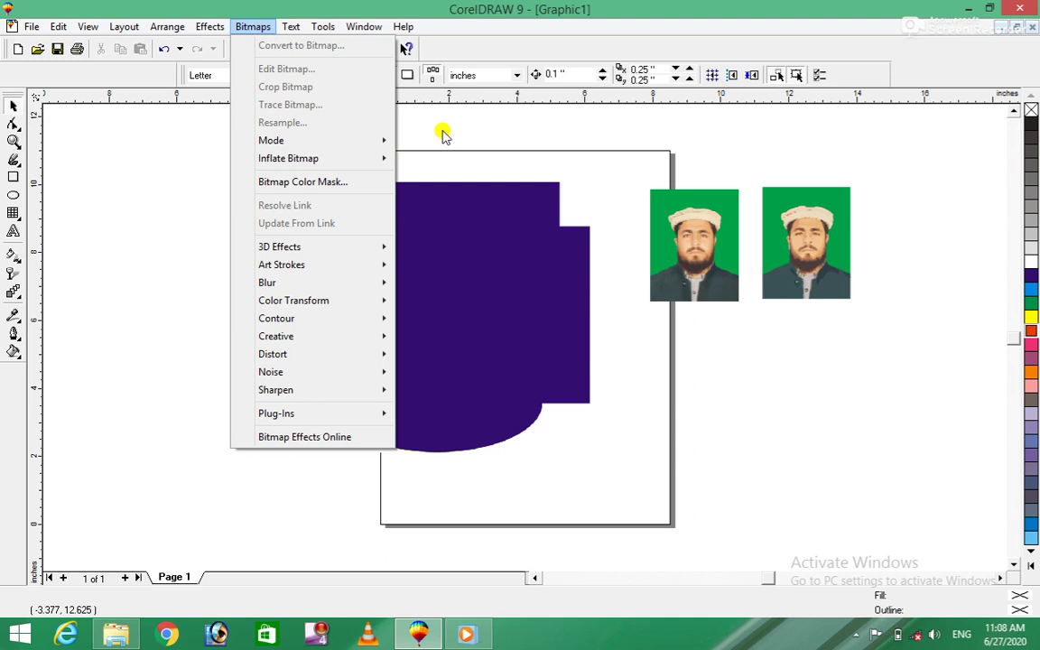
{"action": "left_click", "coordinate": [823, 107]}
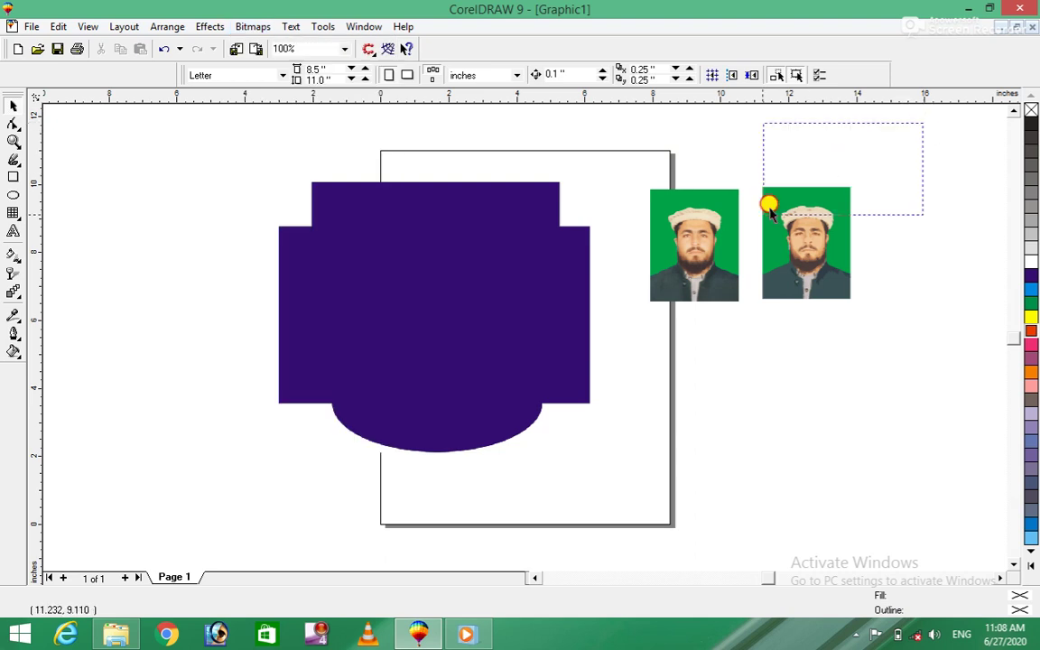
{"action": "left_click", "coordinate": [825, 191]}
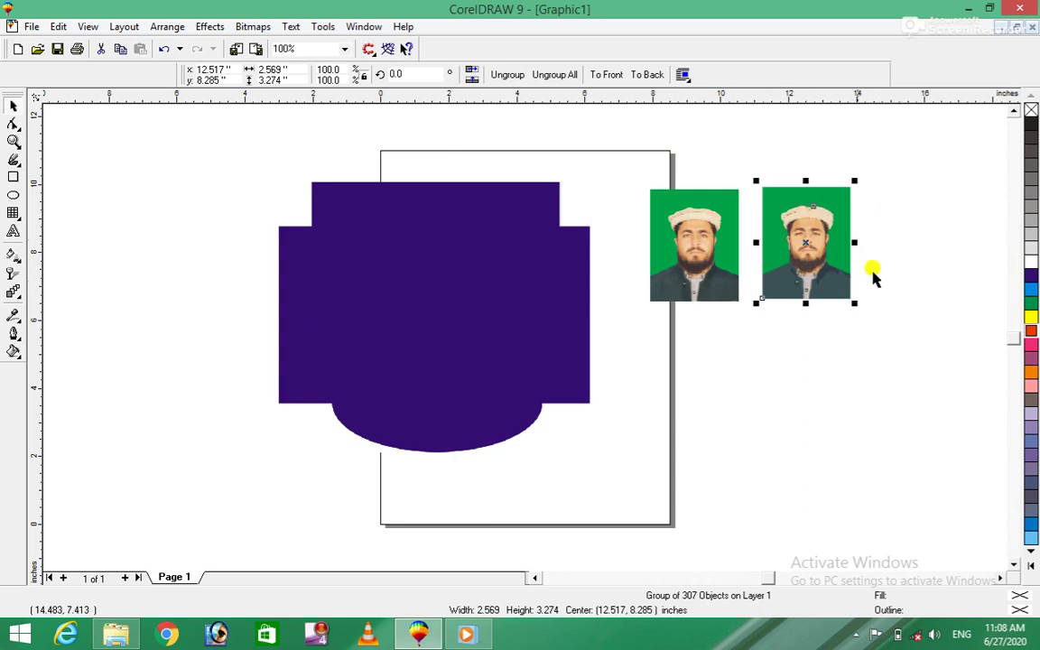
{"action": "left_click", "coordinate": [1030, 277]}
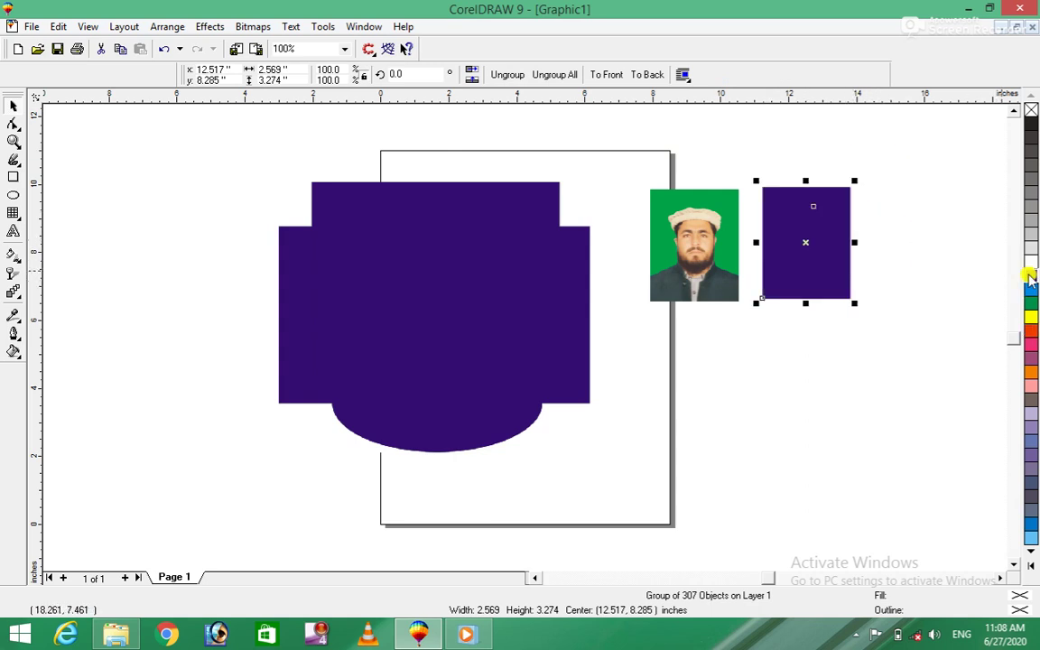
{"action": "key", "text": "ctrl+z"}
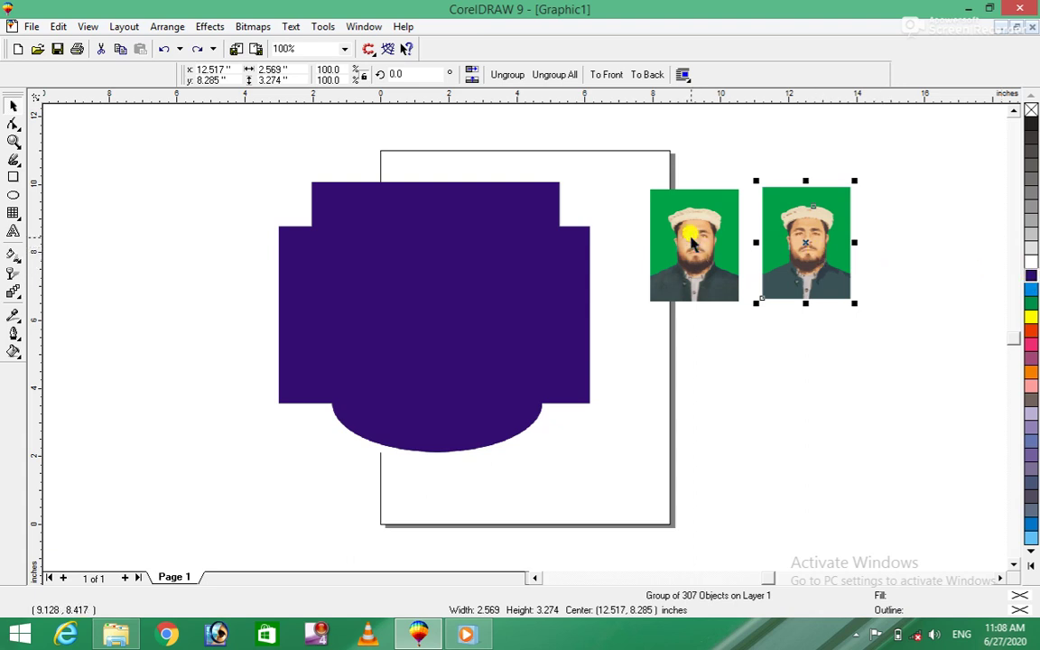
{"action": "left_click", "coordinate": [690, 231]}
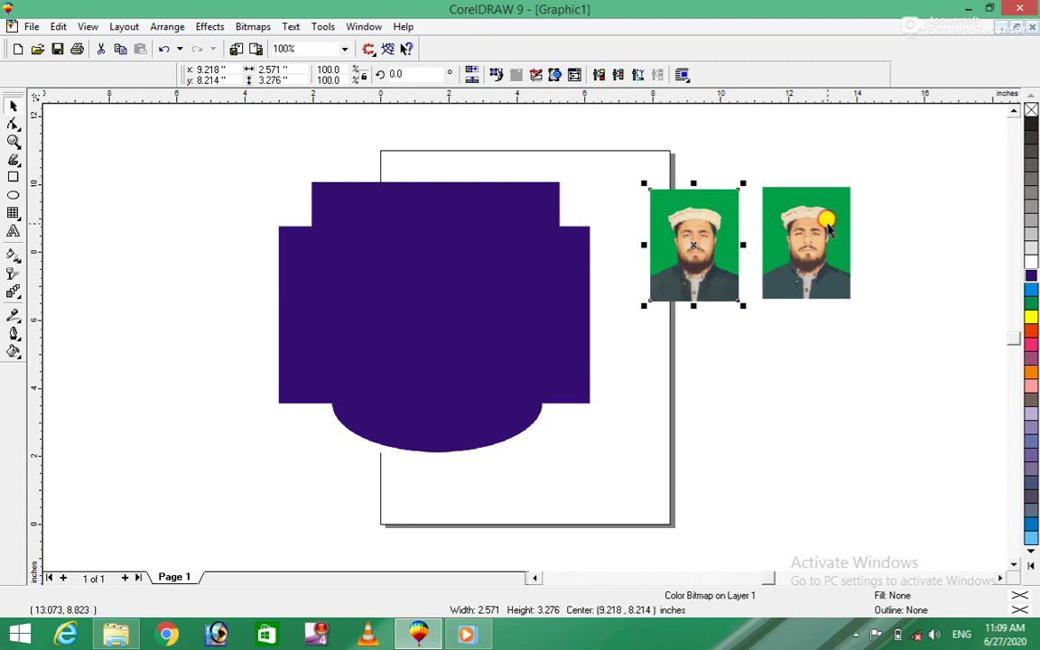
{"action": "left_click", "coordinate": [827, 230]}
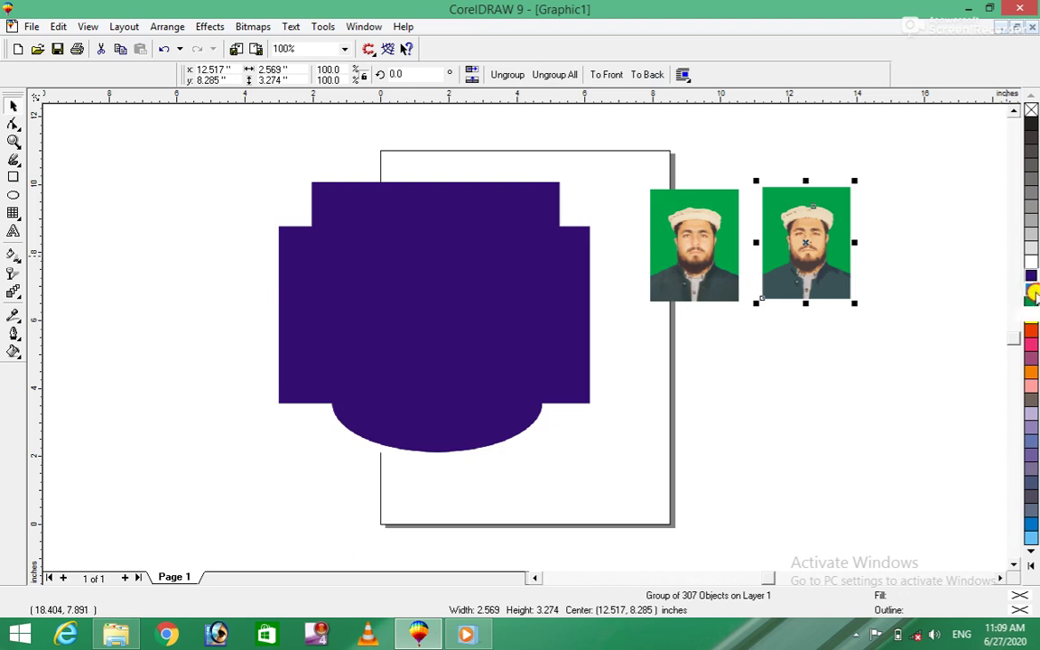
{"action": "left_click", "coordinate": [1032, 291]}
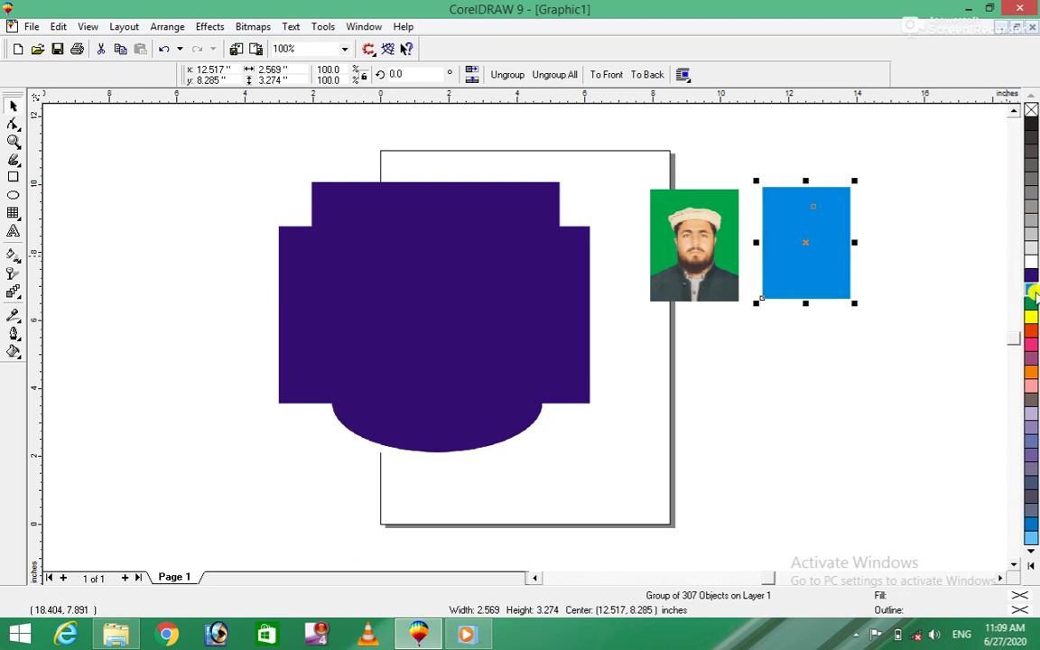
{"action": "key", "text": "ctrl+z"}
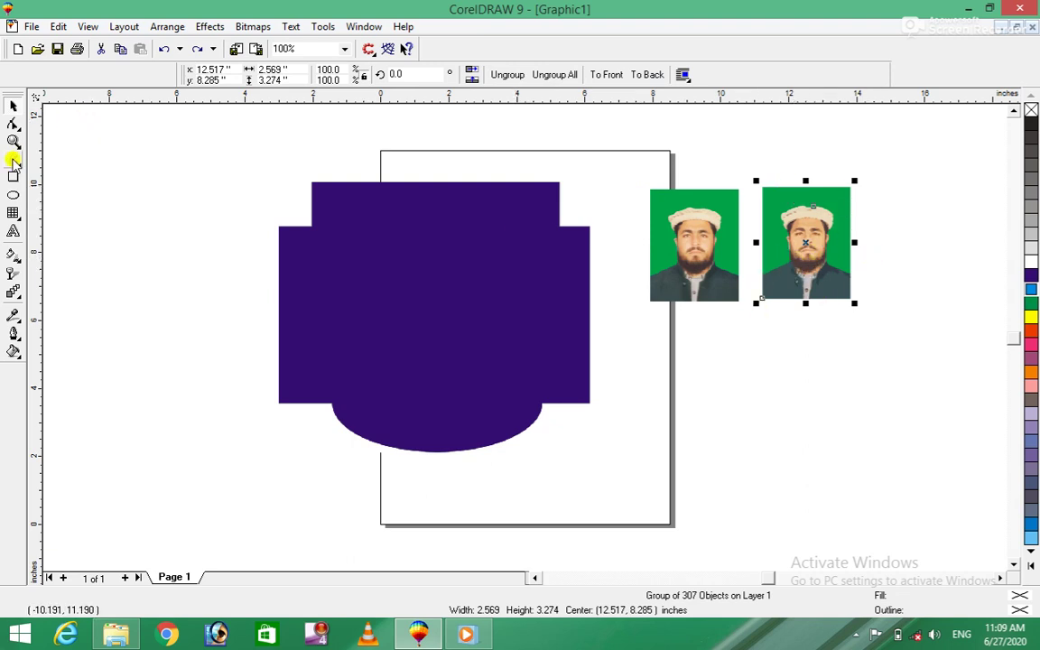
Zoom in to 483% on the traced portrait beside the original photo.
{"action": "left_click", "coordinate": [13, 140]}
{"action": "left_click_drag", "start_coordinate": [737, 179], "coordinate": [840, 275]}
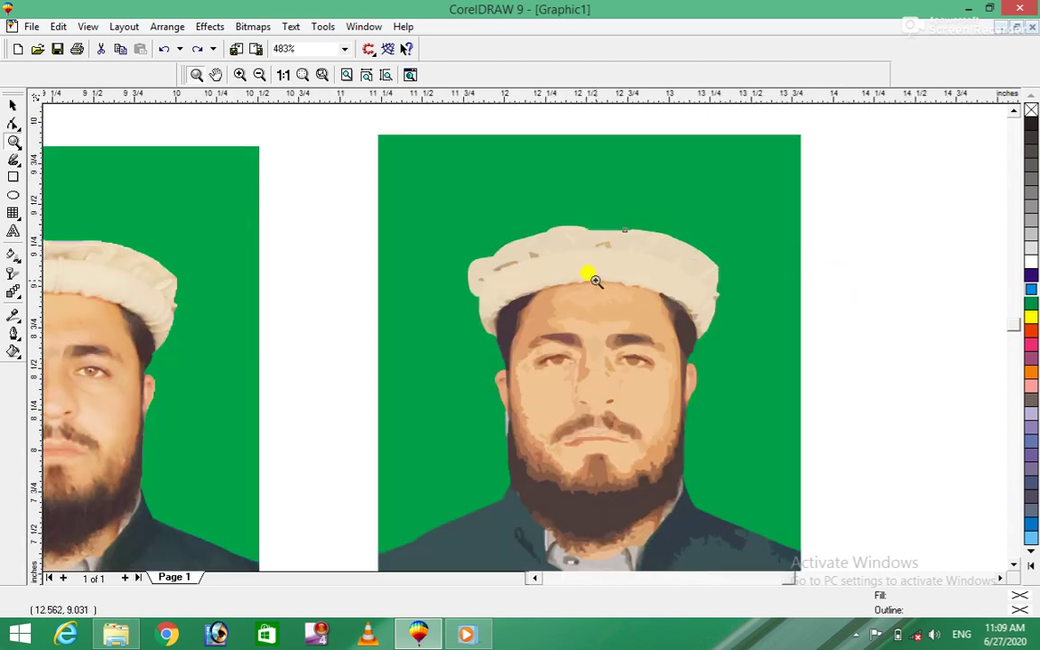
{"action": "left_click", "coordinate": [14, 105]}
{"action": "left_click", "coordinate": [180, 213]}
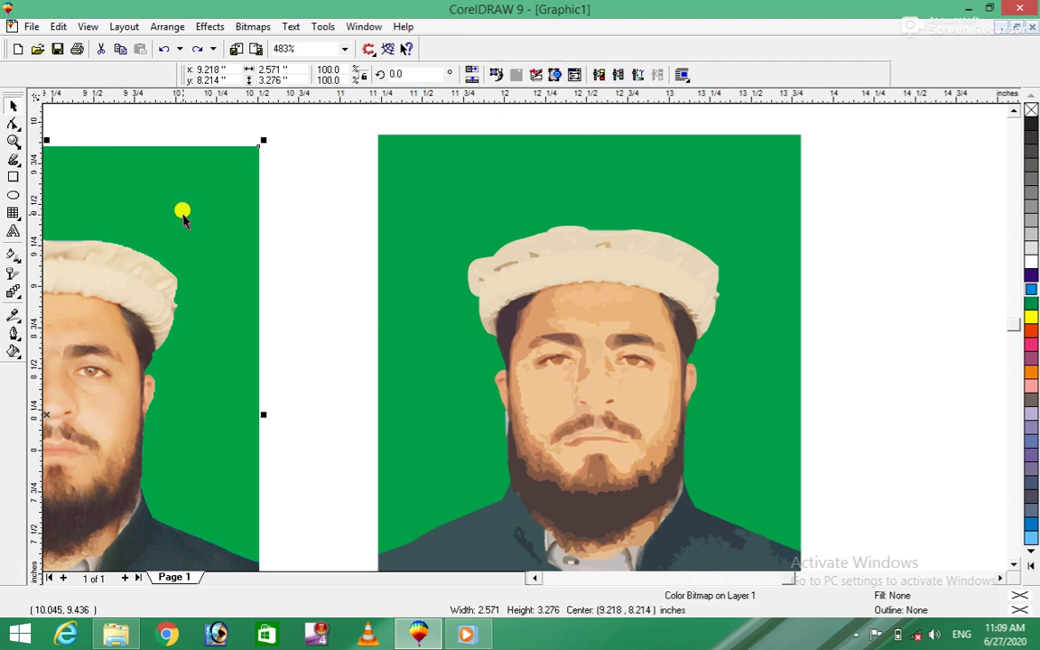
{"action": "left_click", "coordinate": [532, 579]}
{"action": "left_click", "coordinate": [532, 579]}
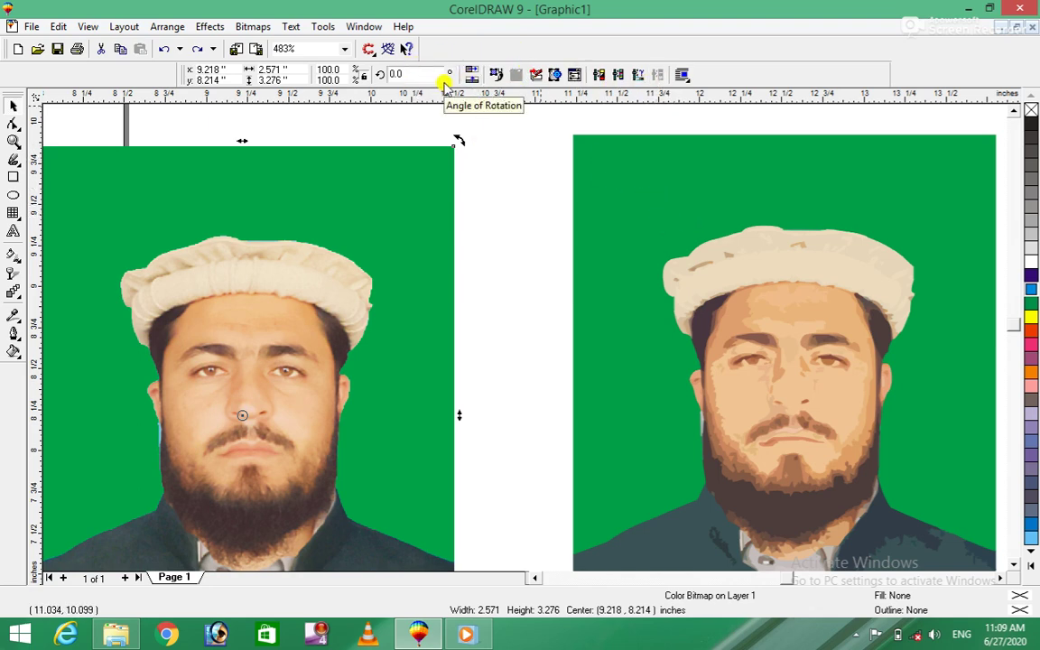
Select the traced portrait group and ungroup it into 307 separate objects.
{"action": "left_click", "coordinate": [625, 166]}
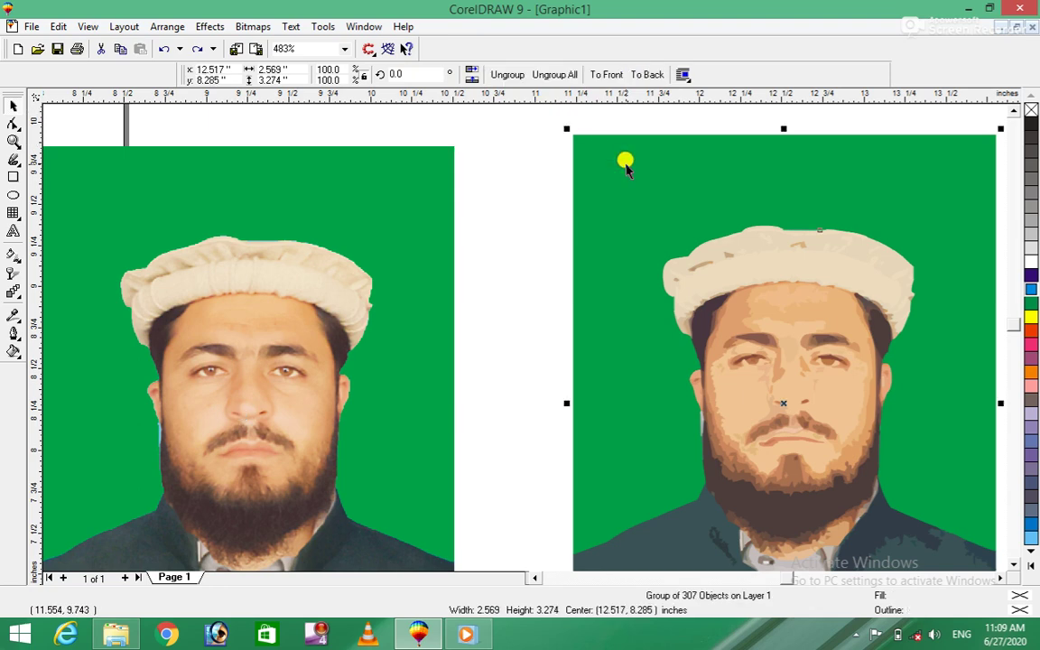
{"action": "left_click", "coordinate": [710, 207]}
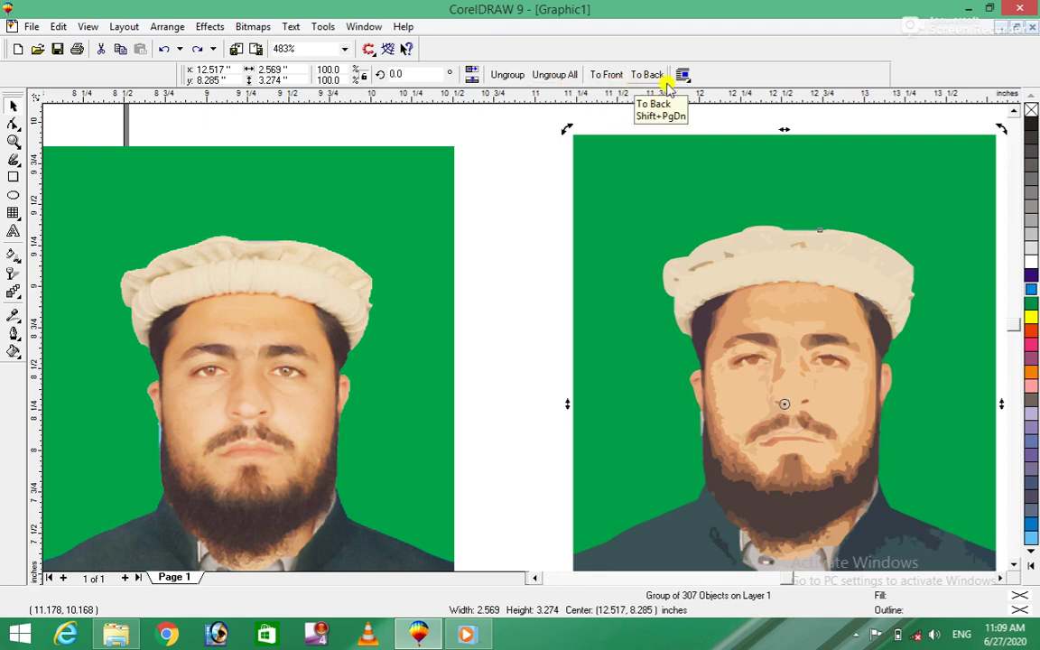
{"action": "left_click", "coordinate": [553, 74]}
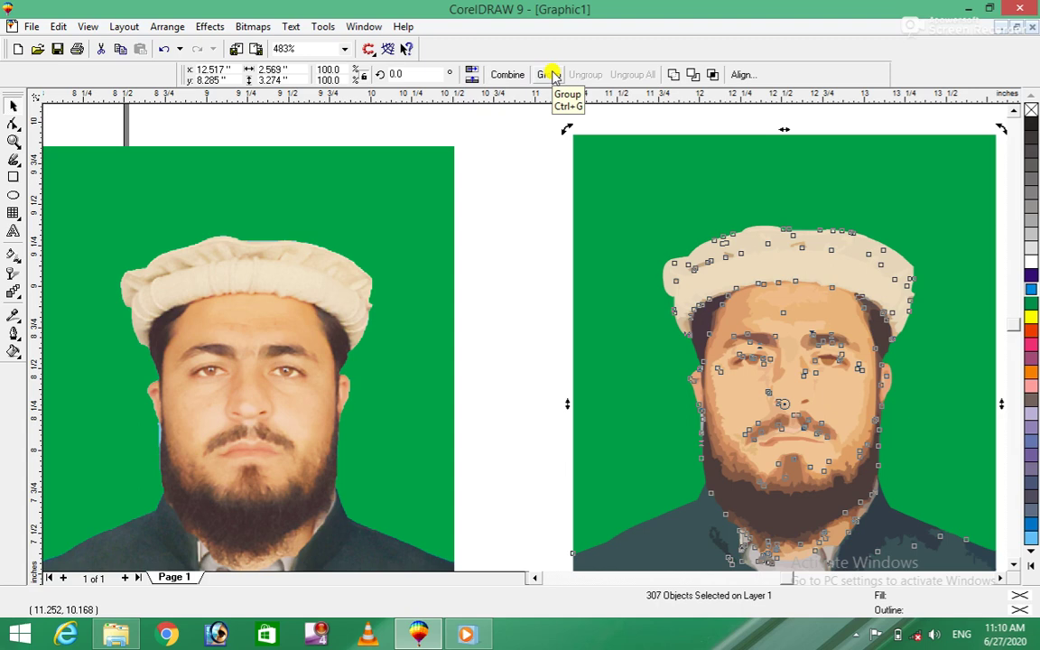
Fill the traced portrait's green background piece with dark blue, raising the Uniform Fill default prompt.
{"action": "left_click", "coordinate": [501, 155]}
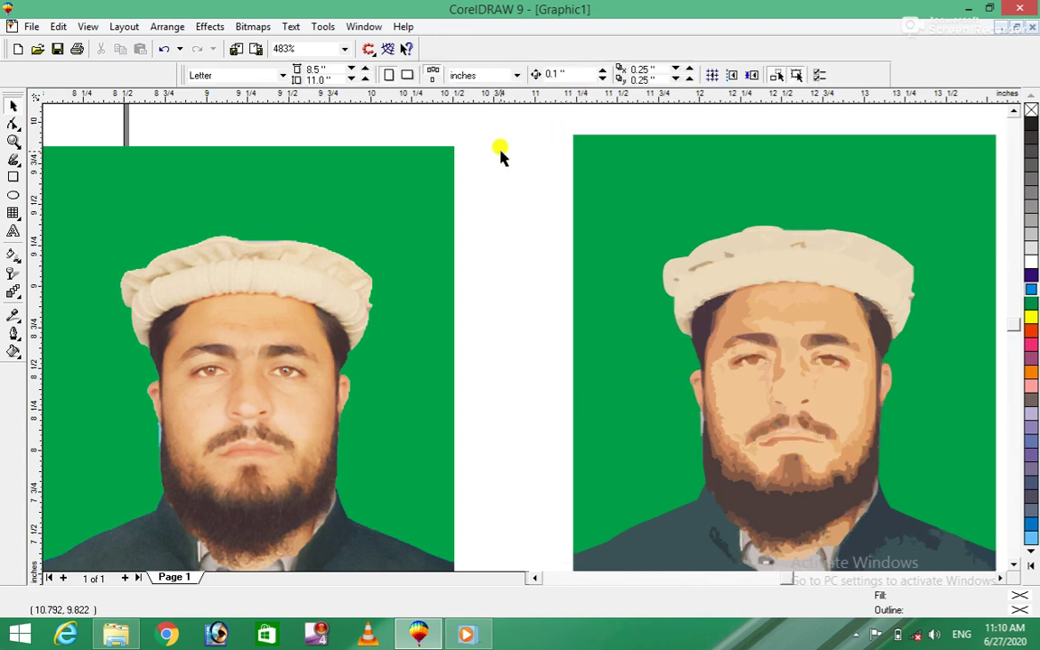
{"action": "left_click", "coordinate": [998, 577]}
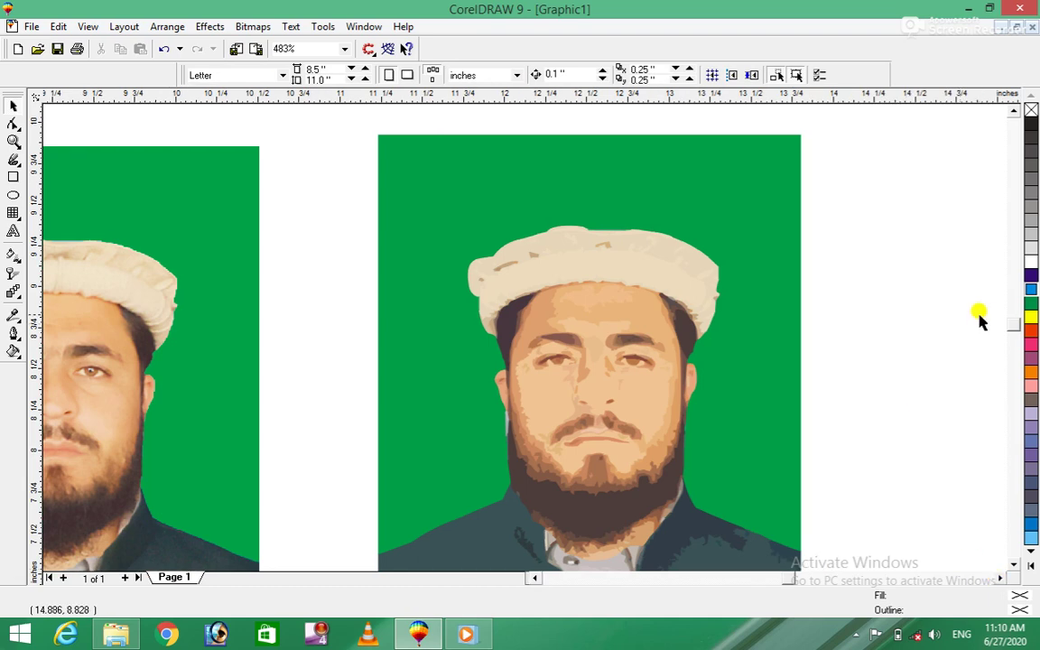
{"action": "left_click", "coordinate": [704, 152]}
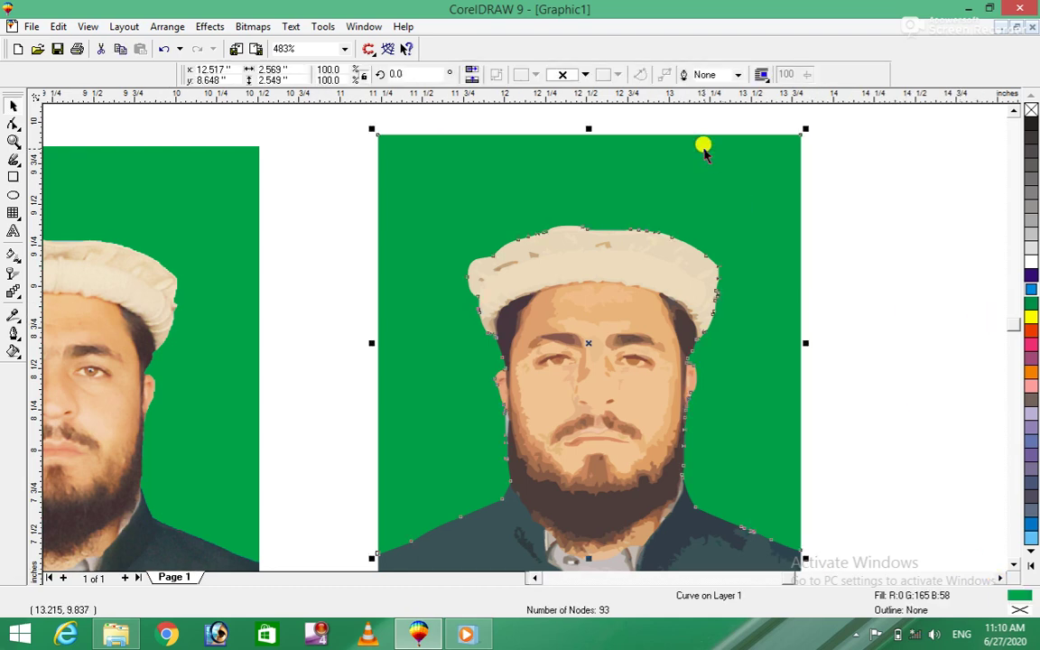
{"action": "left_click", "coordinate": [1029, 281]}
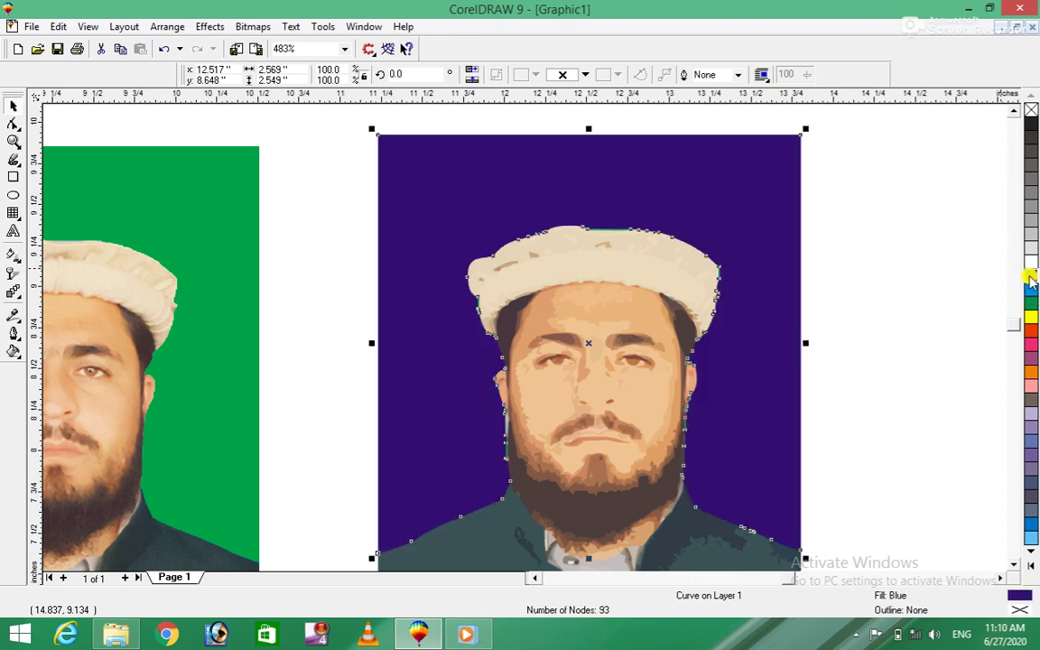
{"action": "left_click", "coordinate": [889, 298]}
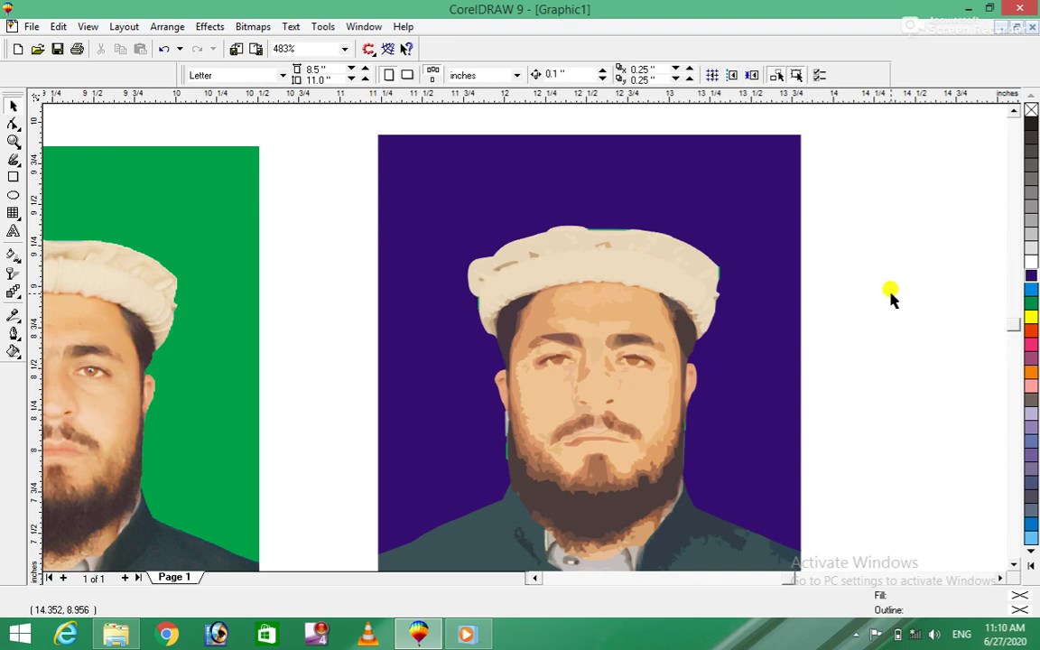
{"action": "left_click", "coordinate": [1030, 330]}
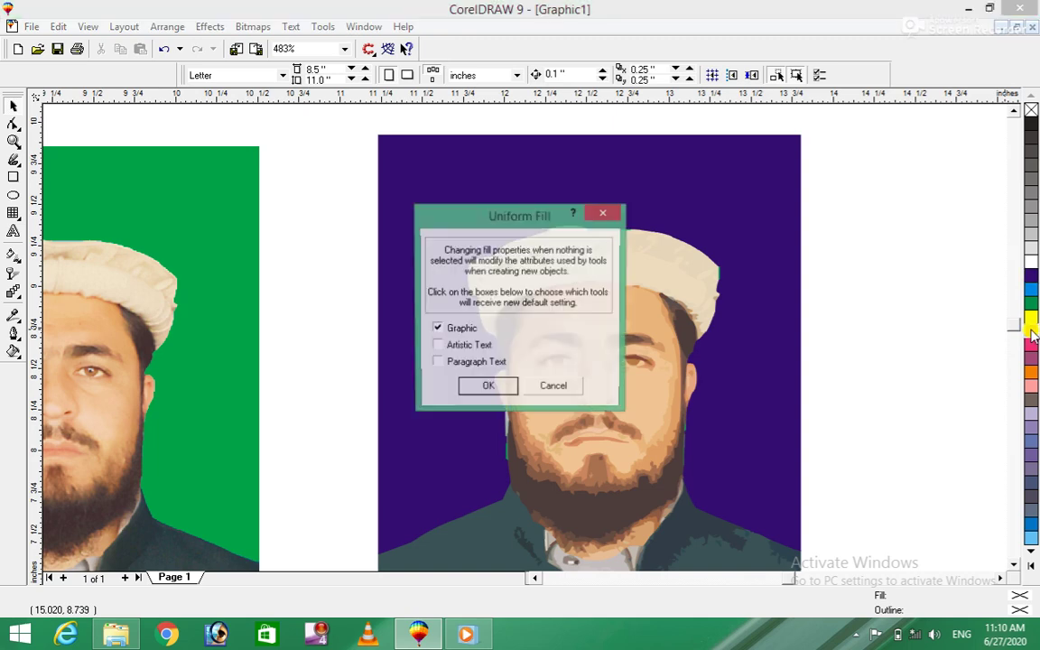
Cancel the fill prompt and recolour the background red, magenta, orange, then pink.
{"action": "left_click", "coordinate": [561, 390]}
{"action": "left_click", "coordinate": [756, 153]}
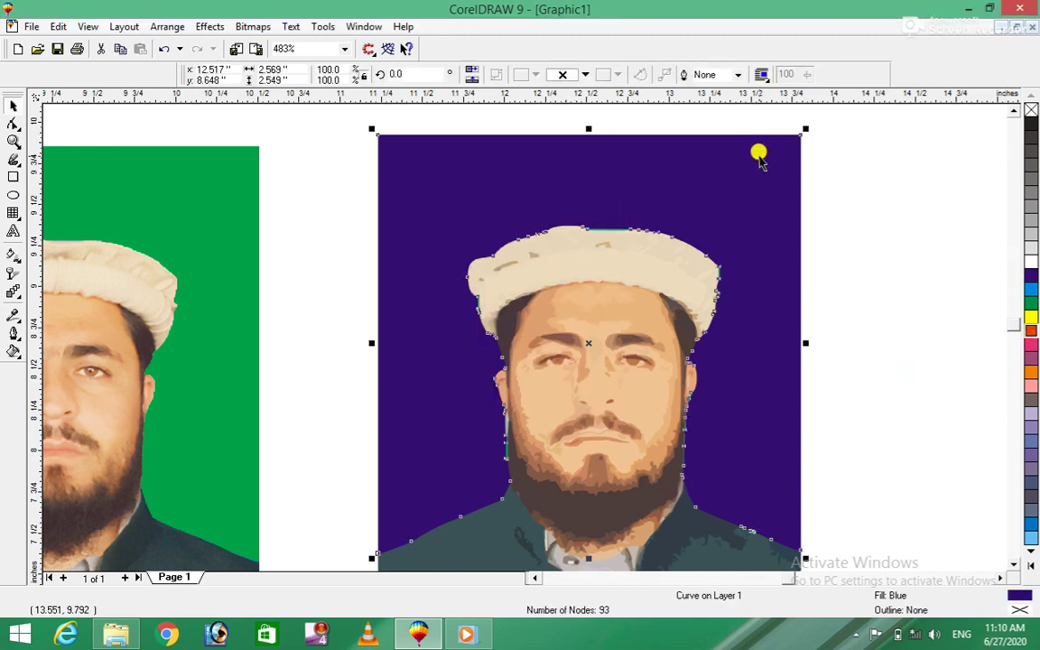
{"action": "left_click", "coordinate": [1030, 334]}
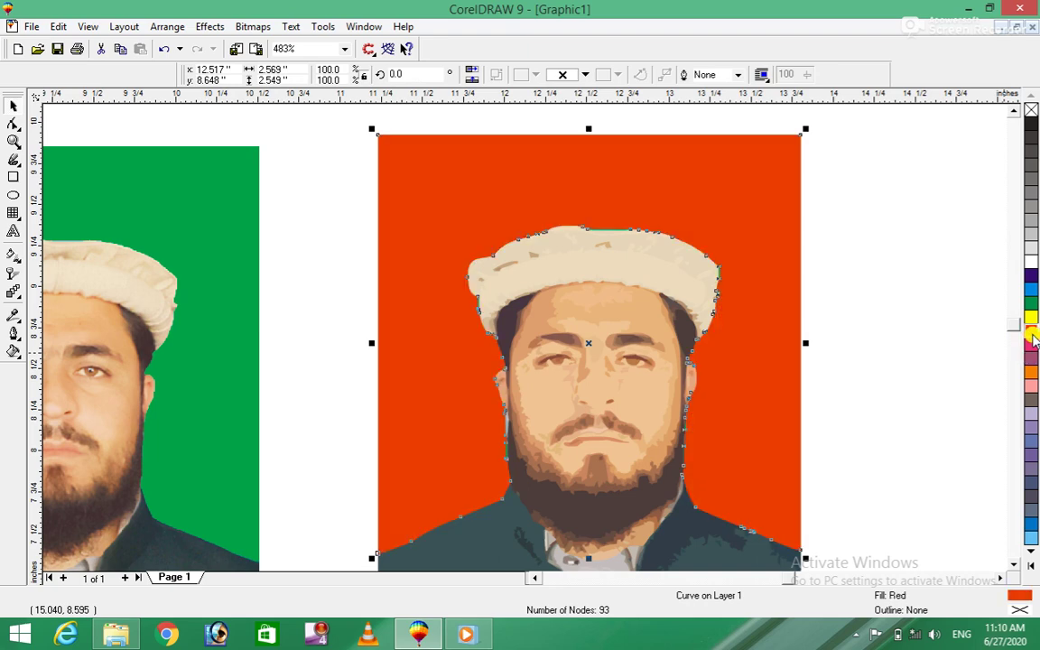
{"action": "left_click", "coordinate": [1032, 347]}
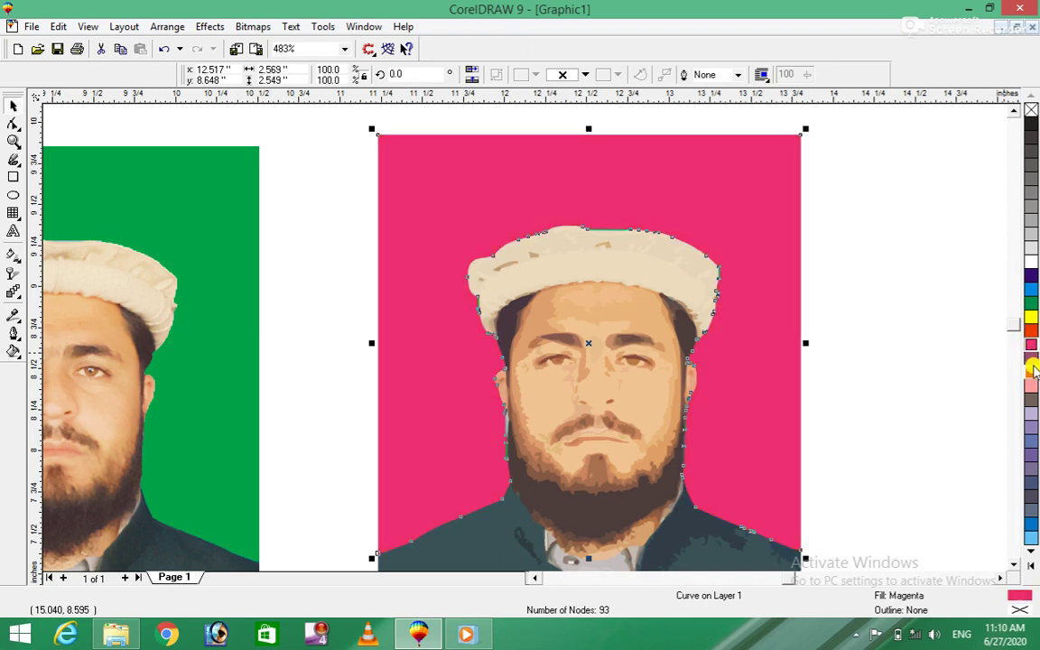
{"action": "left_click", "coordinate": [1031, 377]}
{"action": "left_click", "coordinate": [1032, 383]}
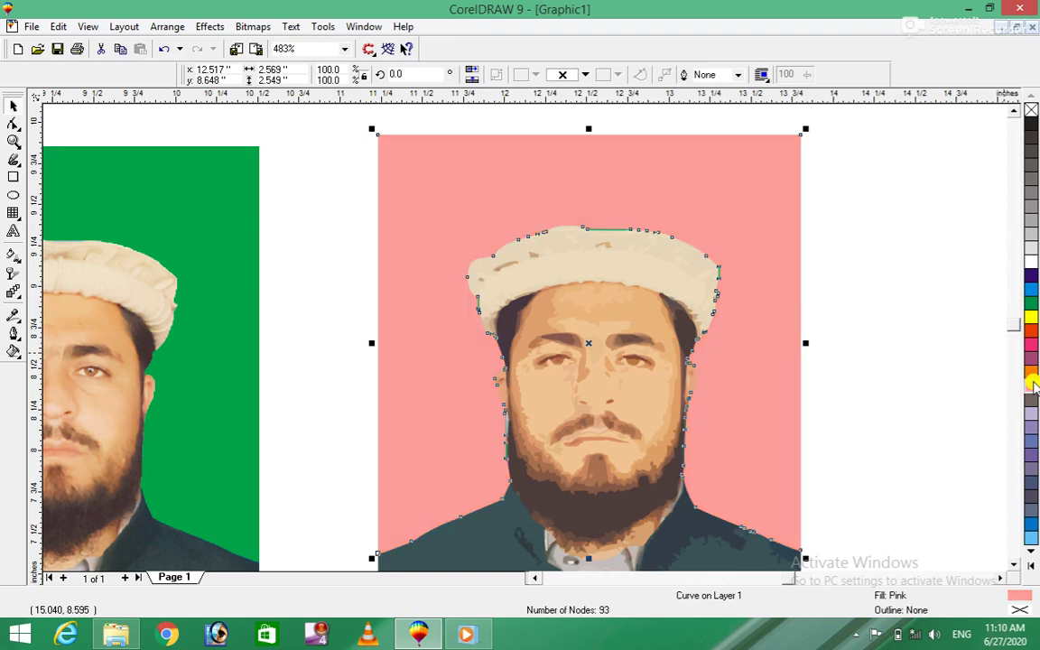
Put the original photo in rotate mode, then select a skin-tone piece of the traced face.
{"action": "left_click", "coordinate": [240, 394]}
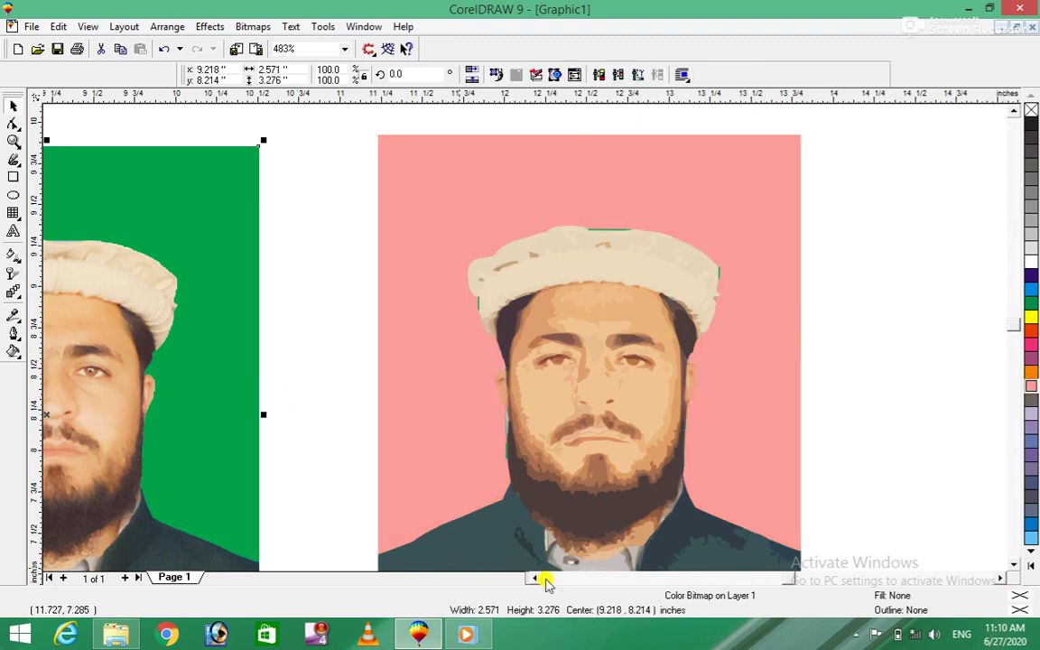
{"action": "scroll", "coordinate": [534, 581], "scroll_direction": "left", "scroll_amount": 3}
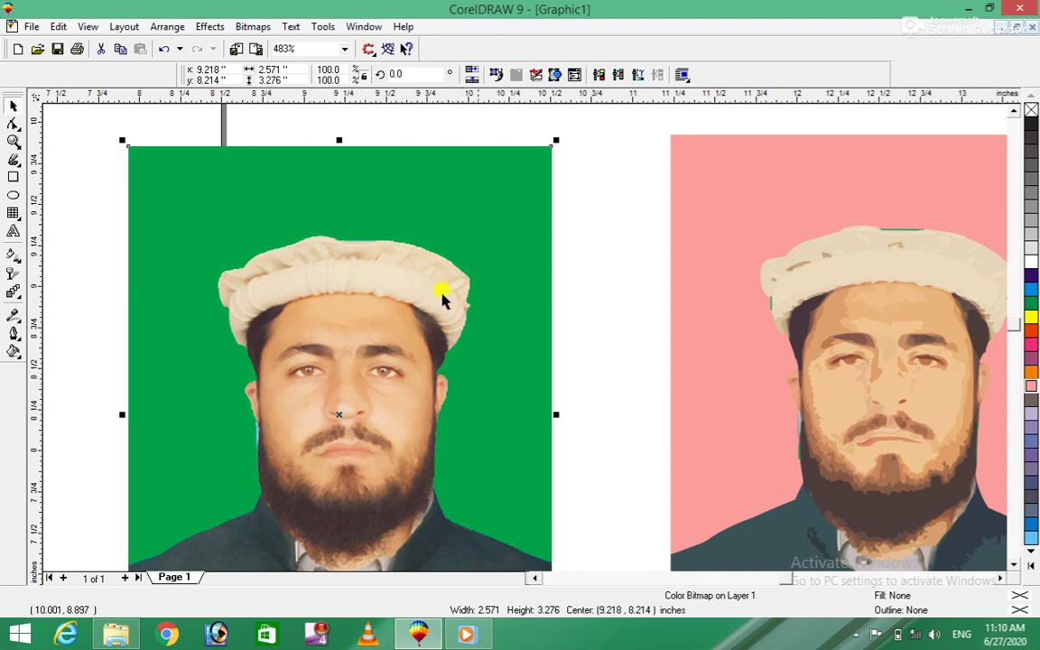
{"action": "left_click", "coordinate": [448, 216]}
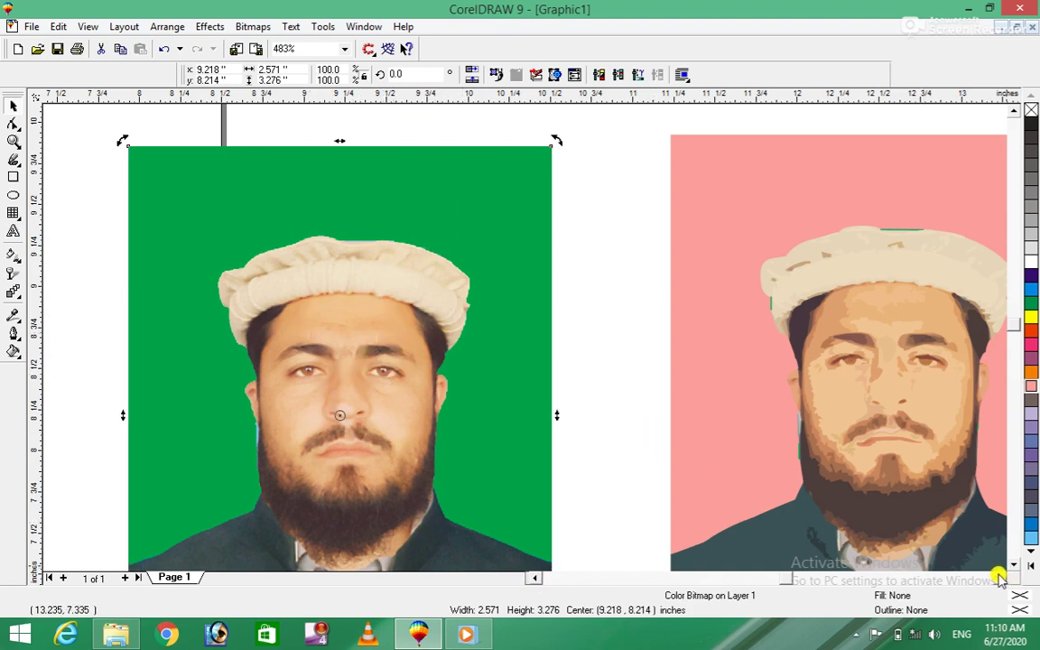
{"action": "scroll", "coordinate": [1000, 581], "scroll_direction": "right", "scroll_amount": 3}
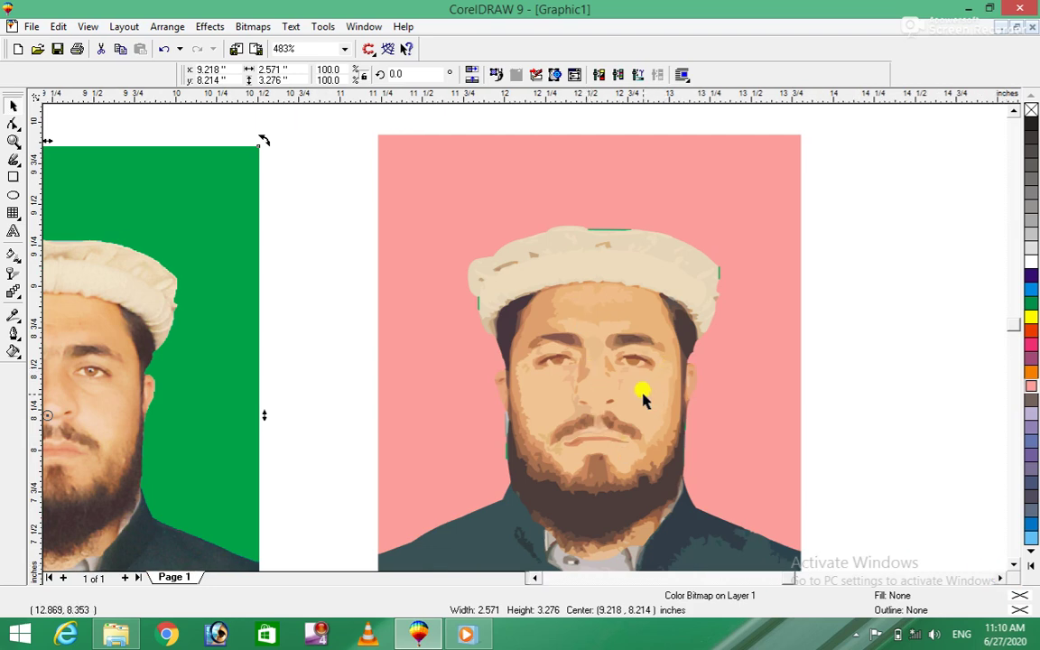
{"action": "left_click", "coordinate": [643, 398]}
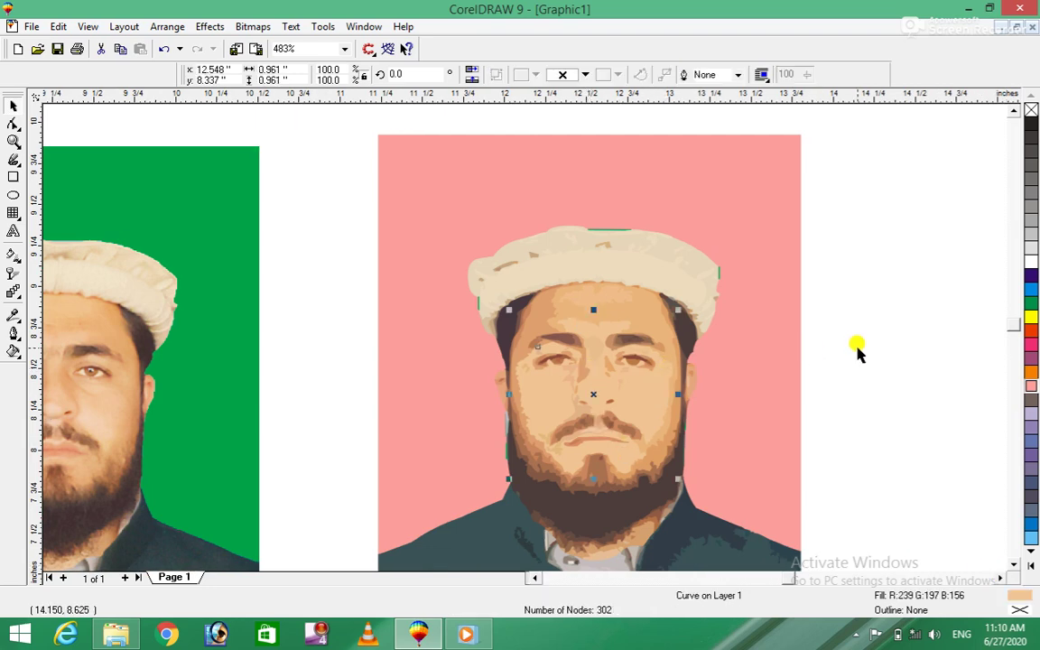
Try pink, purple and magenta on the face piece, then undo the change.
{"action": "left_click", "coordinate": [1029, 387]}
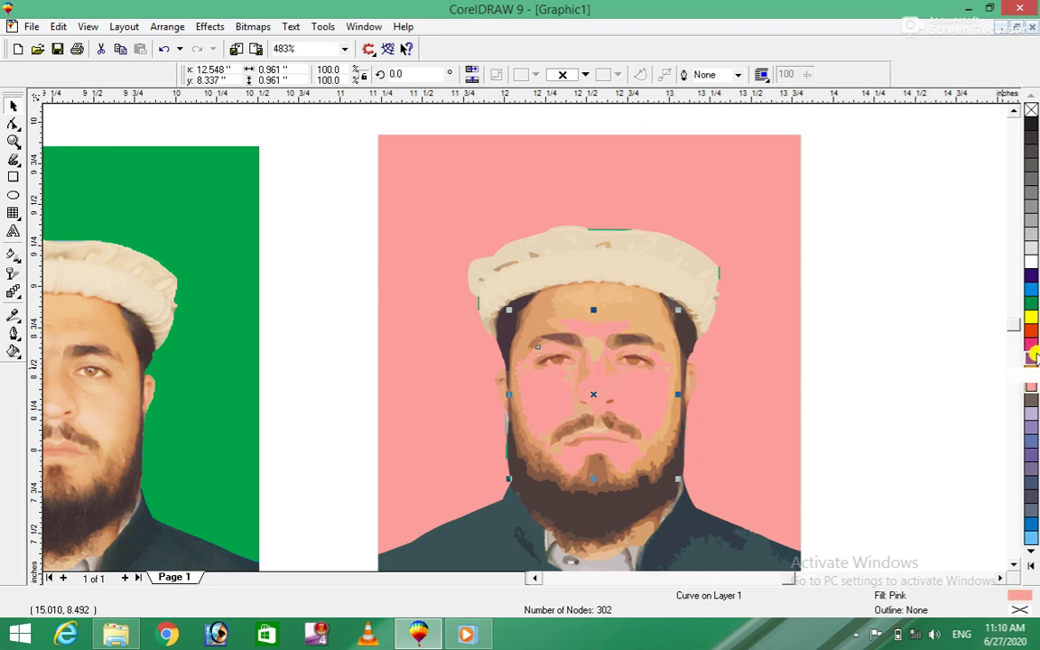
{"action": "left_click", "coordinate": [1032, 356]}
{"action": "left_click", "coordinate": [1031, 341]}
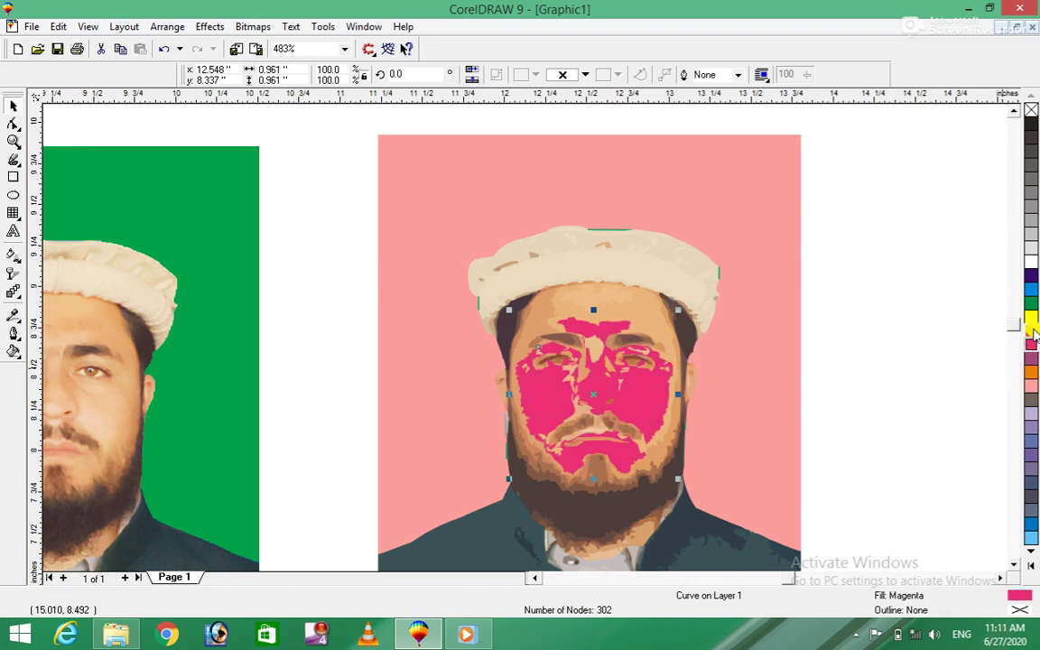
{"action": "key", "text": "ctrl+z"}
{"action": "key", "text": "ctrl+z"}
{"action": "key", "text": "ctrl+z"}
{"action": "key", "text": "ctrl+z"}
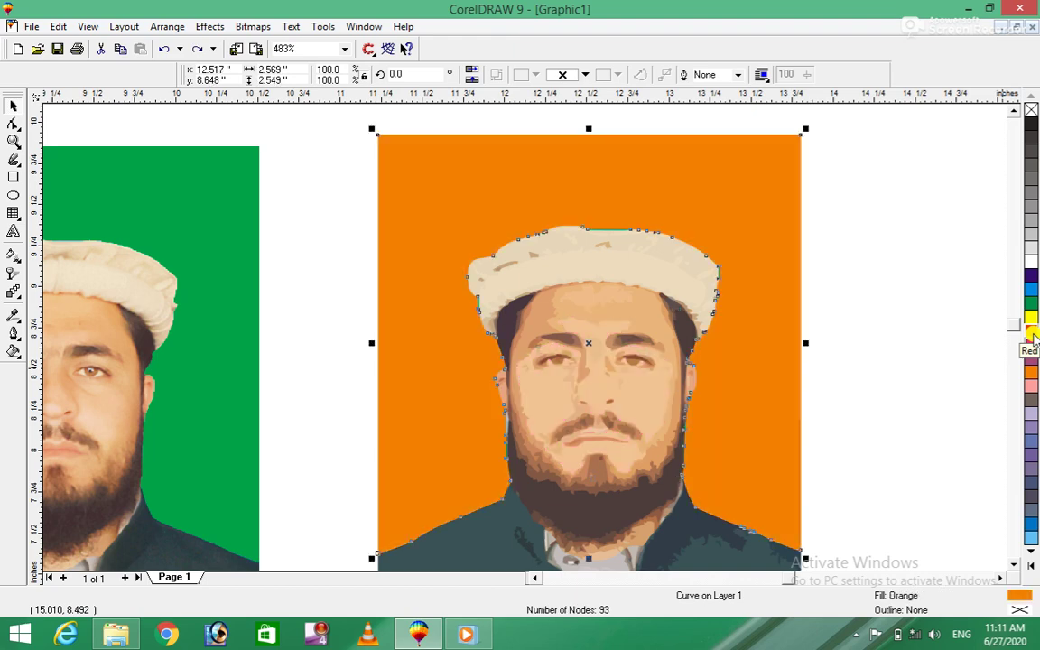
Fill the hat band, main hat shape, highlight and left-edge beige piece with blue.
{"action": "left_click", "coordinate": [647, 281]}
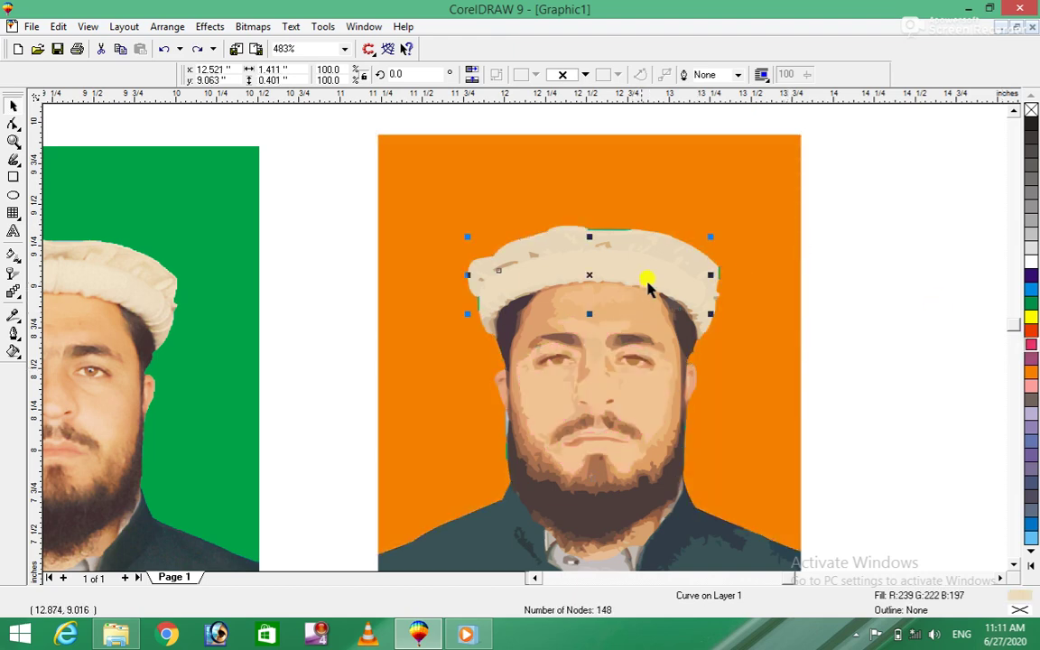
{"action": "left_click", "coordinate": [1031, 276]}
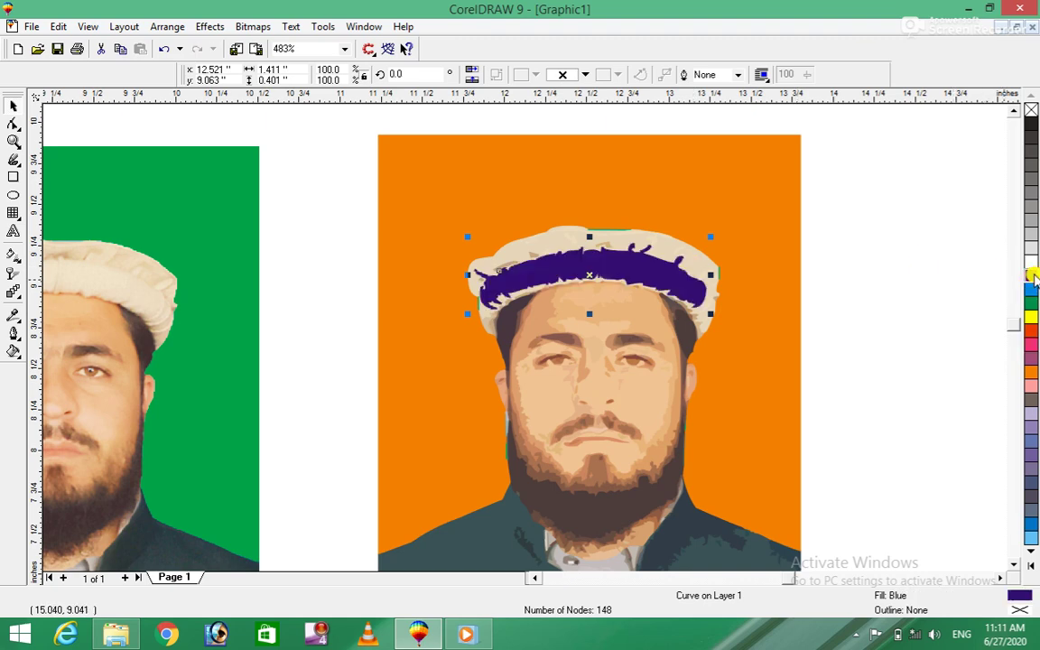
{"action": "left_click", "coordinate": [662, 246]}
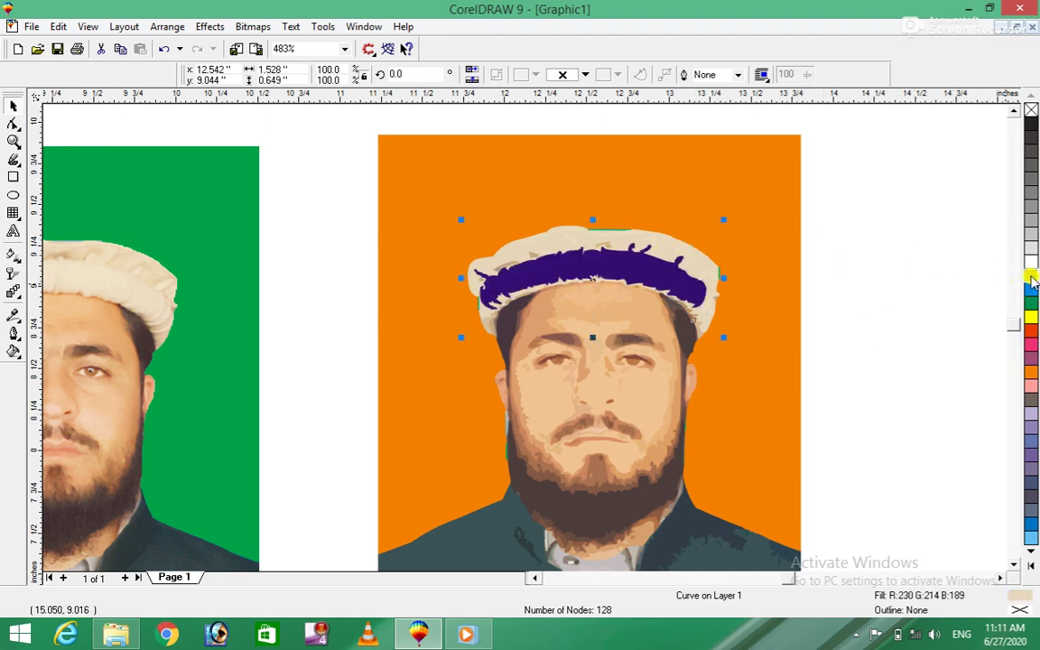
{"action": "left_click", "coordinate": [1031, 278]}
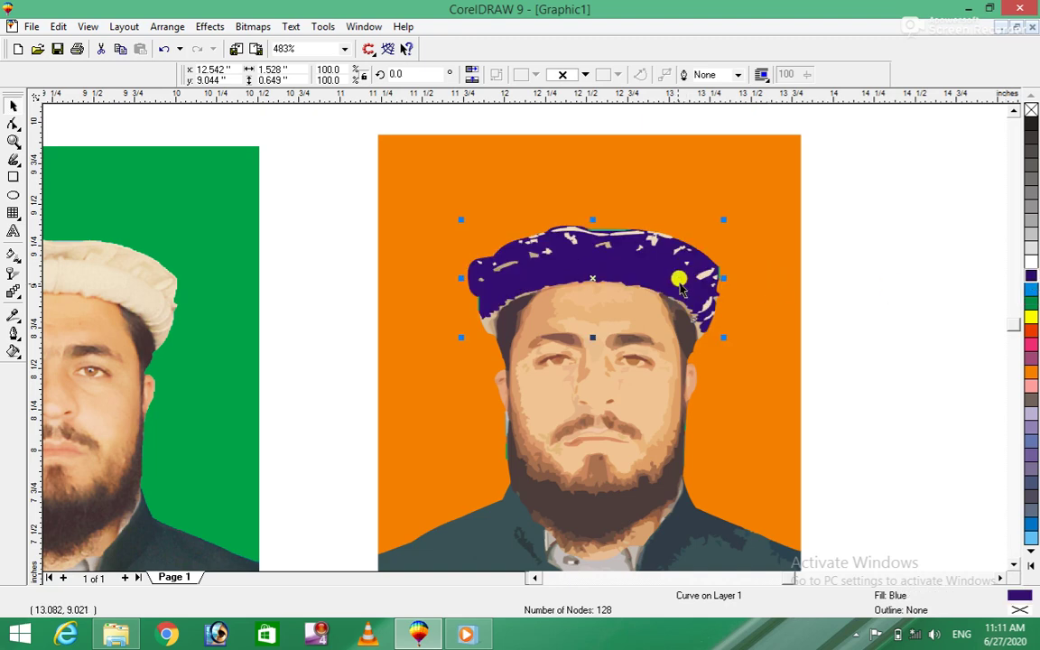
{"action": "left_click", "coordinate": [698, 276]}
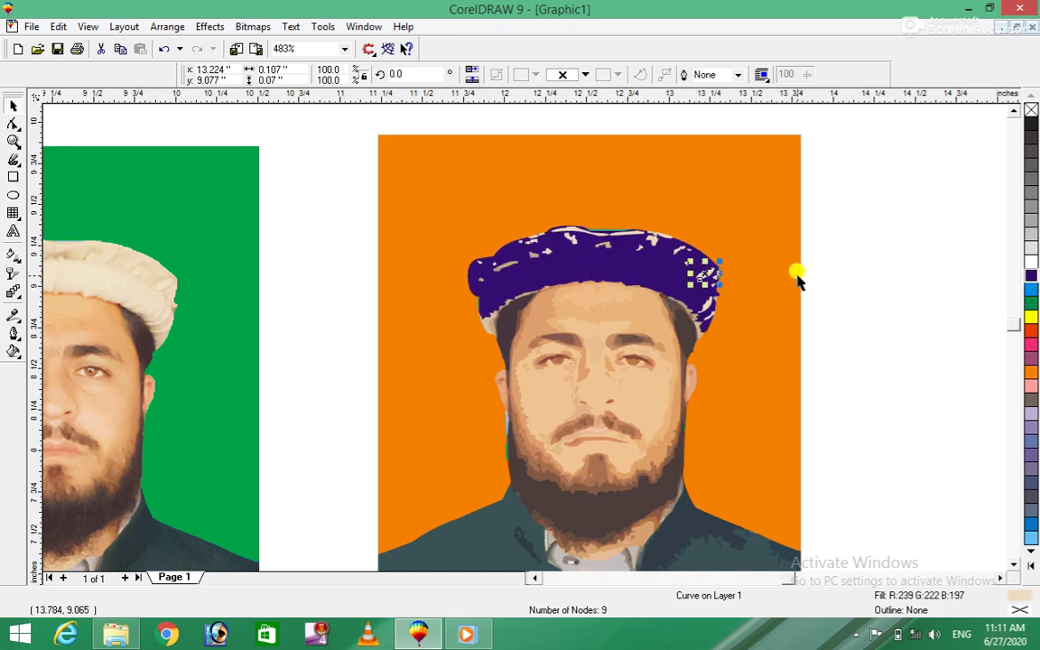
{"action": "left_click", "coordinate": [1032, 275]}
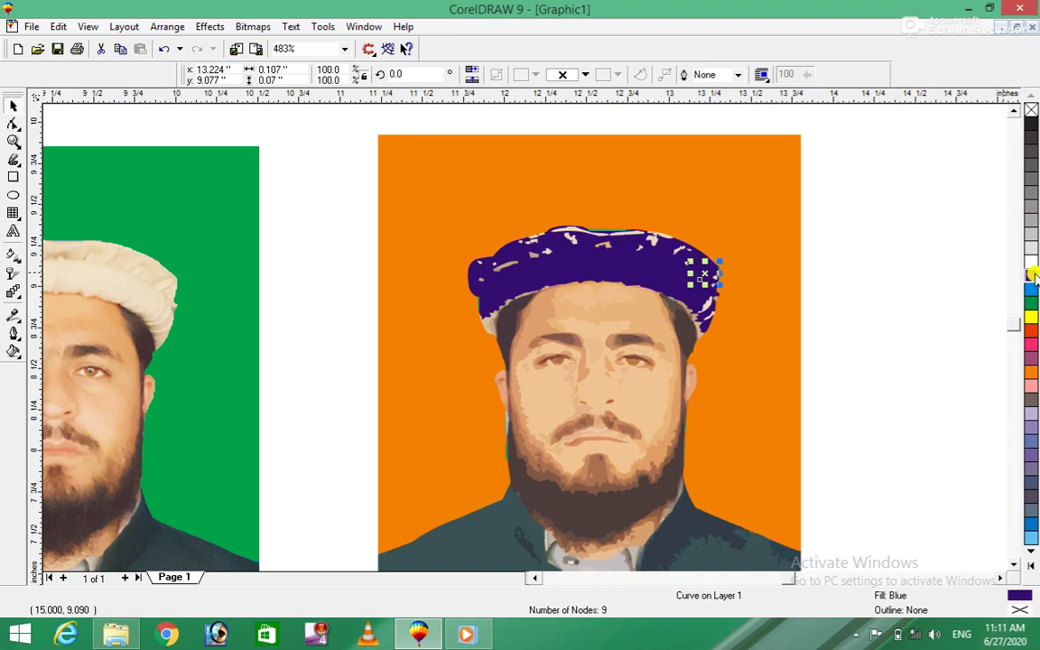
{"action": "left_click", "coordinate": [488, 332]}
{"action": "left_click", "coordinate": [486, 325]}
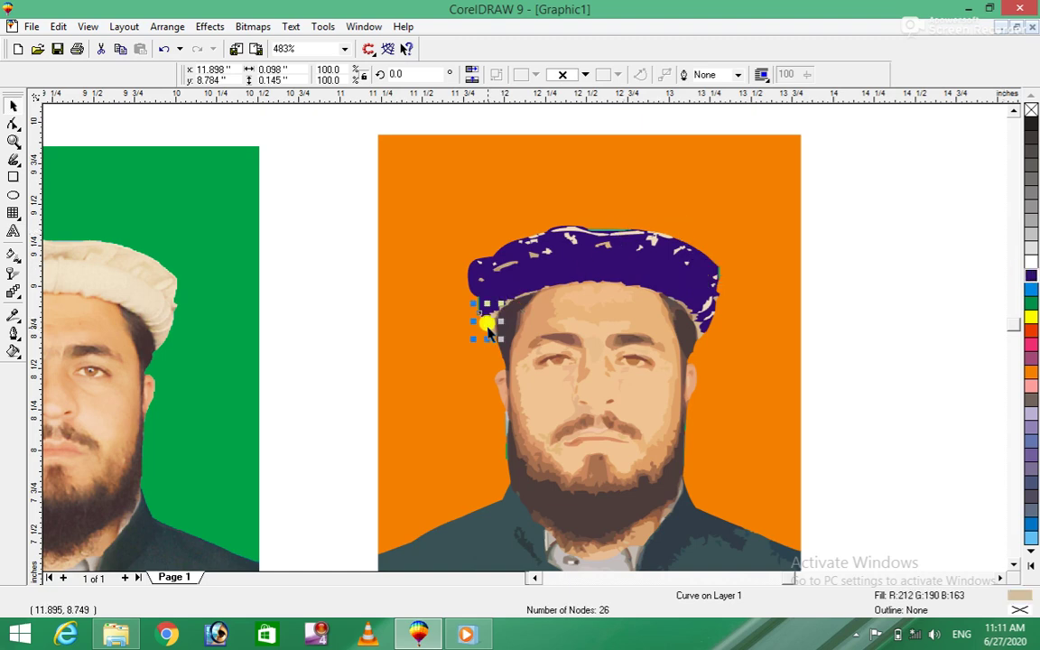
{"action": "left_click", "coordinate": [1028, 281]}
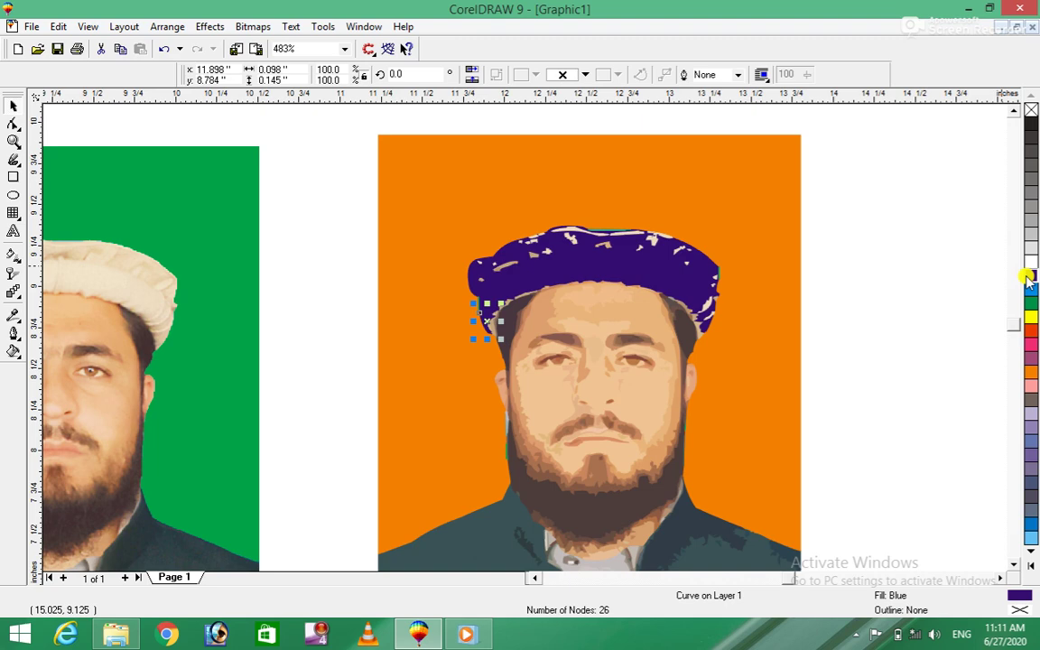
Undo twice to restore the beige hat and magenta background.
{"action": "key", "text": "ctrl+z"}
{"action": "key", "text": "ctrl+z"}
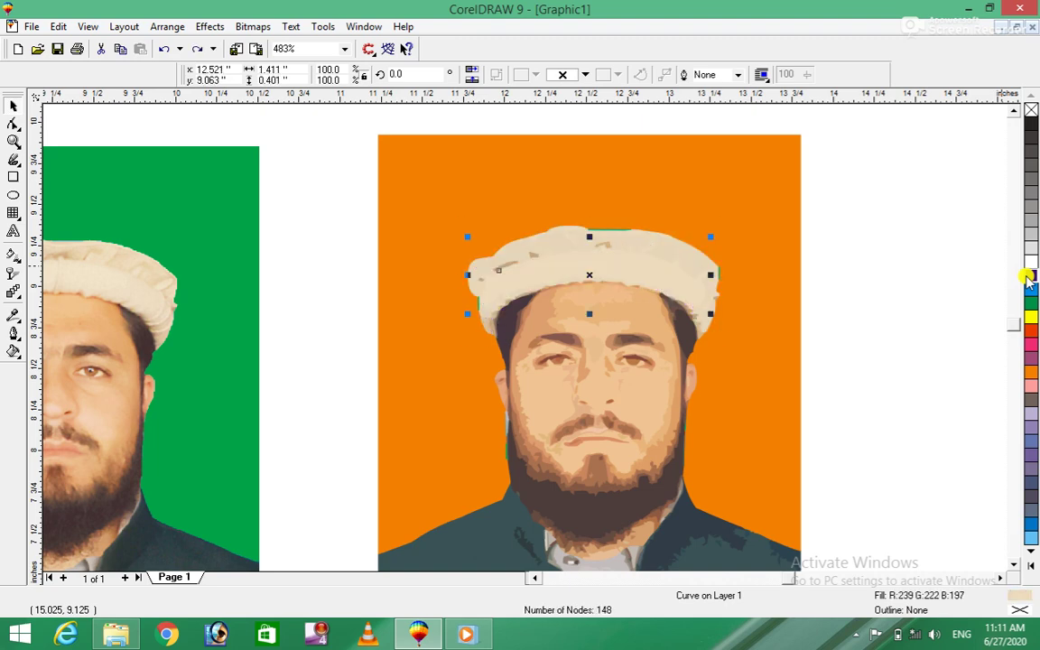
{"action": "key", "text": "ctrl+z"}
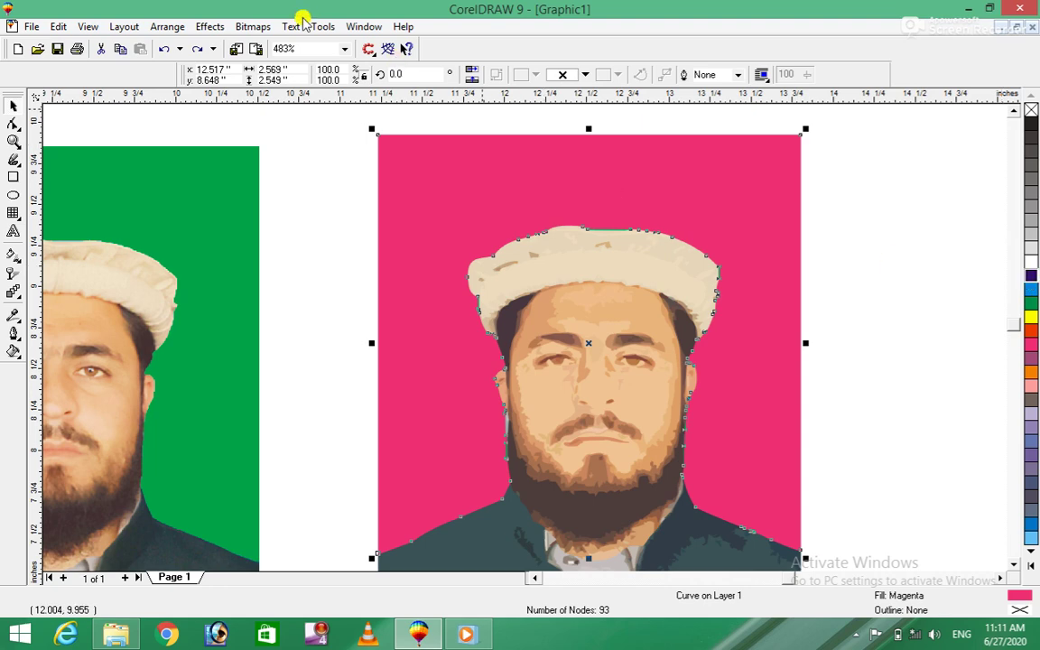
{"action": "left_click", "coordinate": [257, 27]}
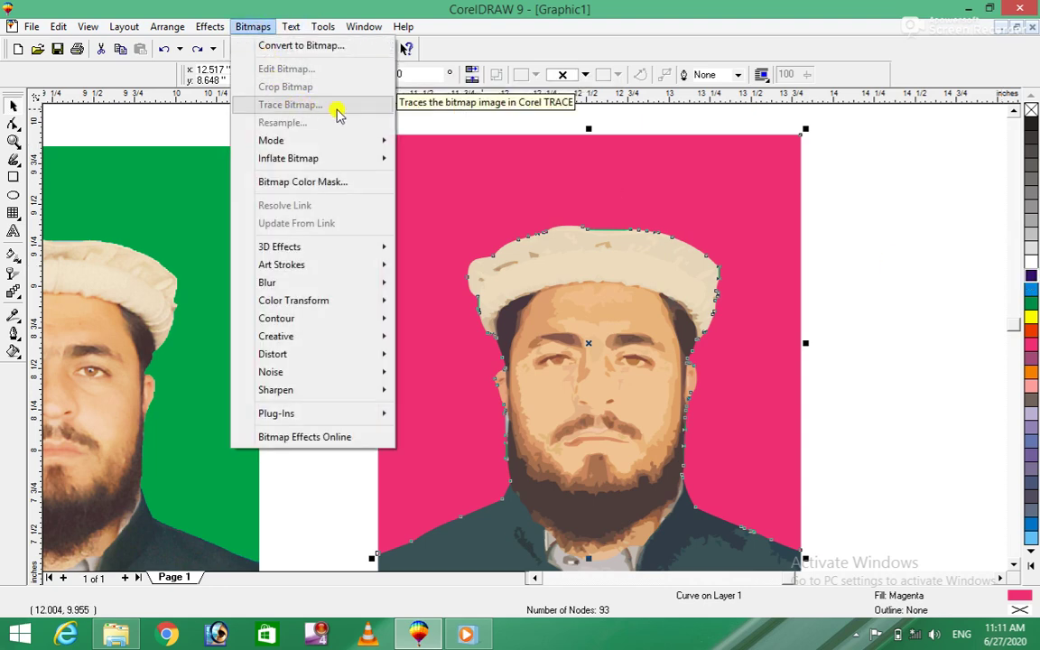
{"action": "left_click", "coordinate": [200, 211]}
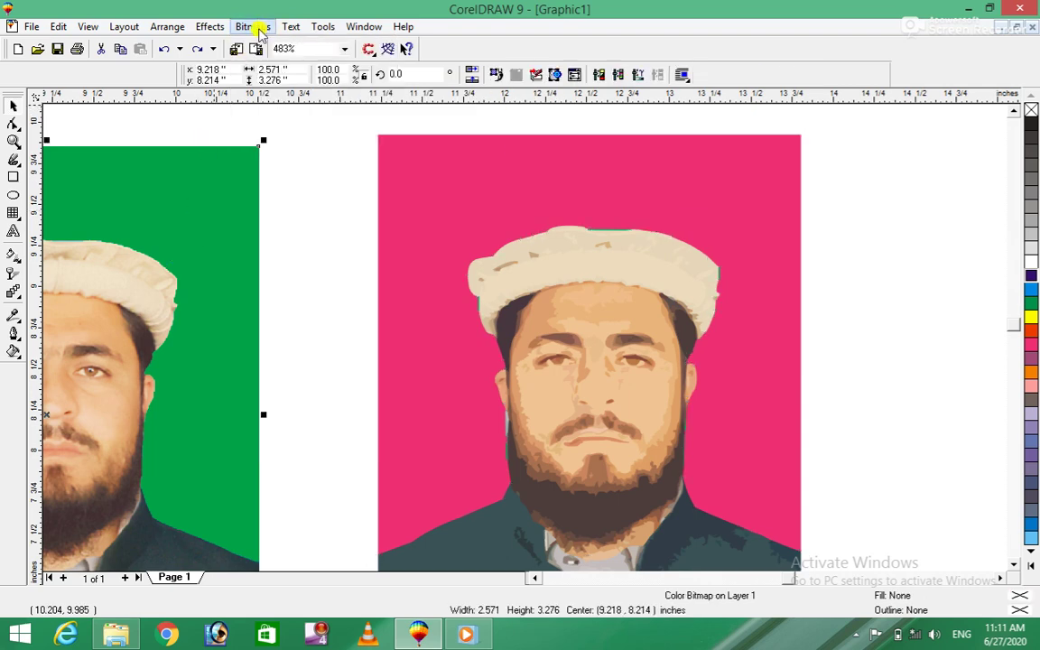
{"action": "left_click", "coordinate": [253, 26]}
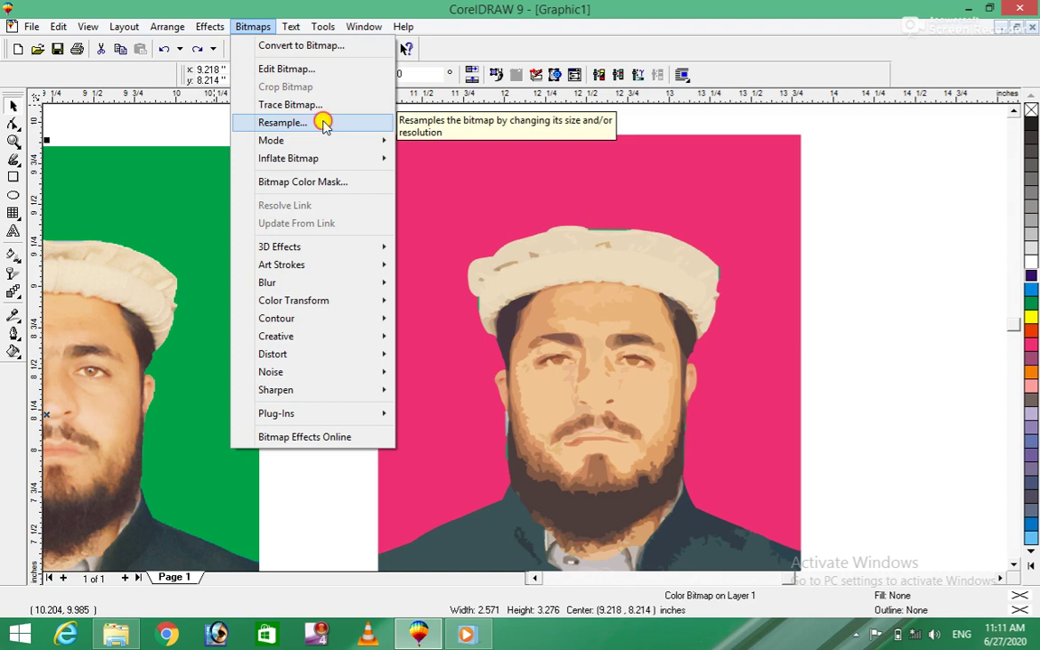
{"action": "left_click", "coordinate": [323, 123]}
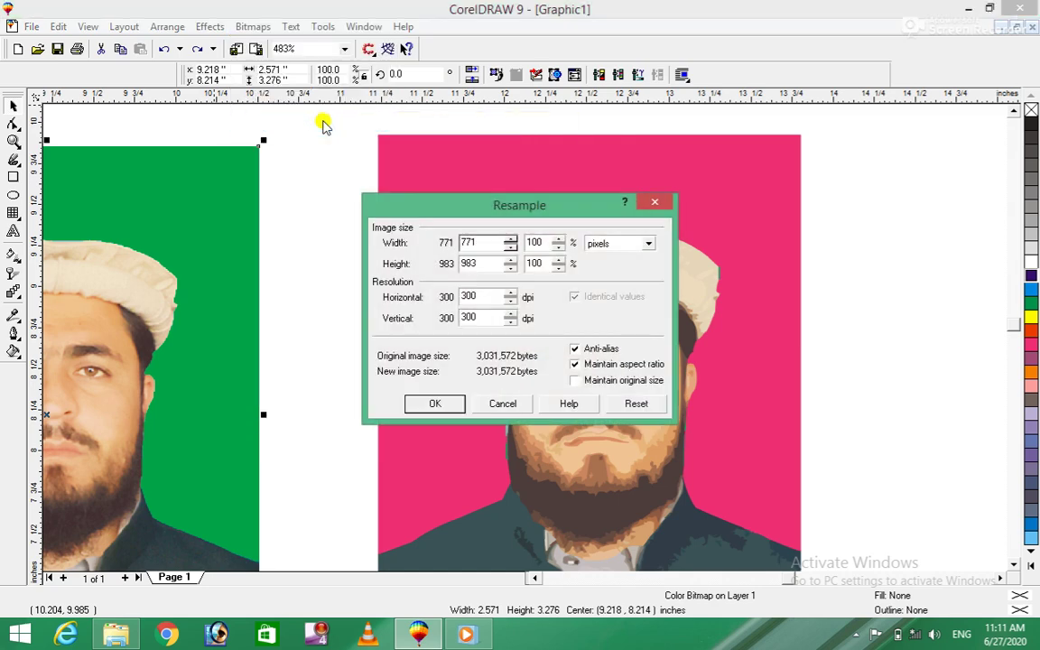
{"action": "left_click", "coordinate": [519, 565]}
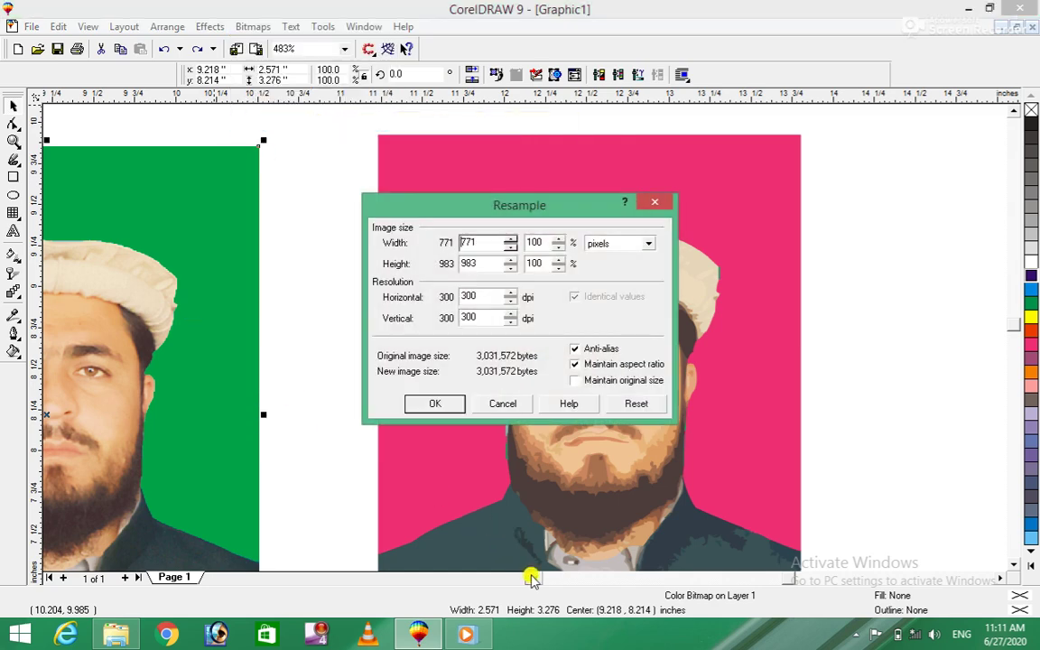
{"action": "left_click", "coordinate": [496, 403]}
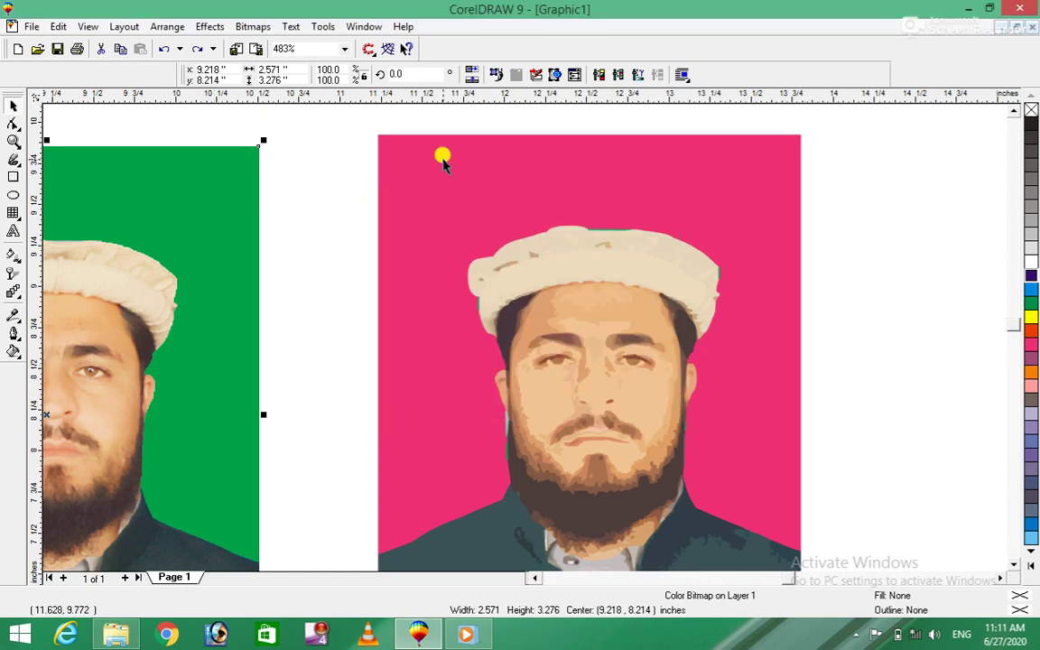
{"action": "left_click_drag", "start_coordinate": [337, 116], "coordinate": [650, 442]}
Delete the traced portrait and bring the whole green-background photo into view.
{"action": "scroll", "coordinate": [650, 441], "scroll_direction": "down", "scroll_amount": 3}
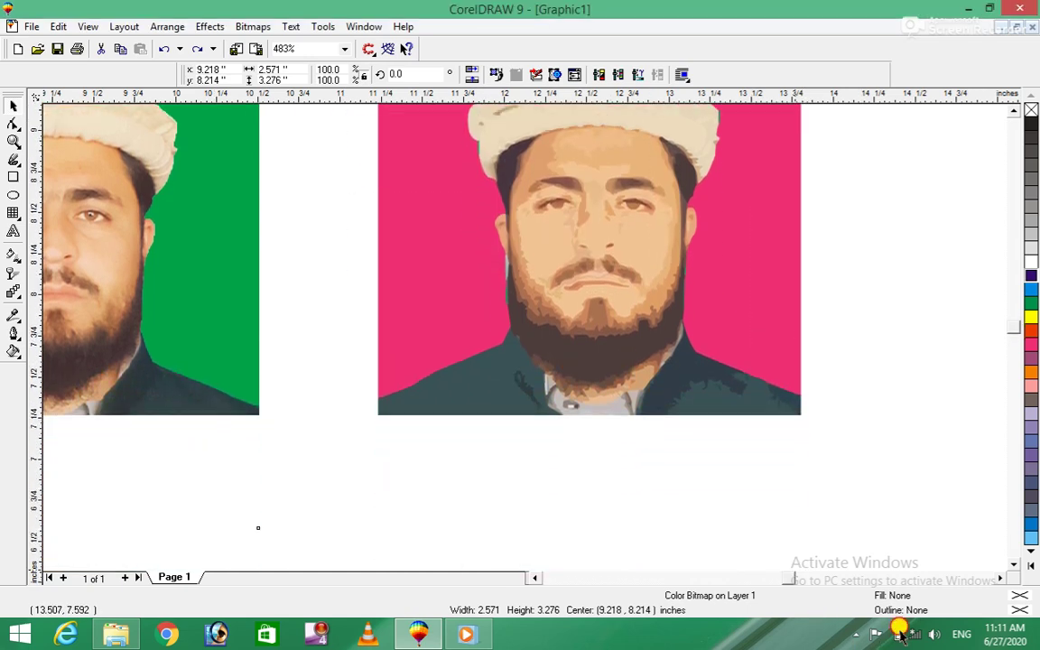
{"action": "key", "text": "Delete"}
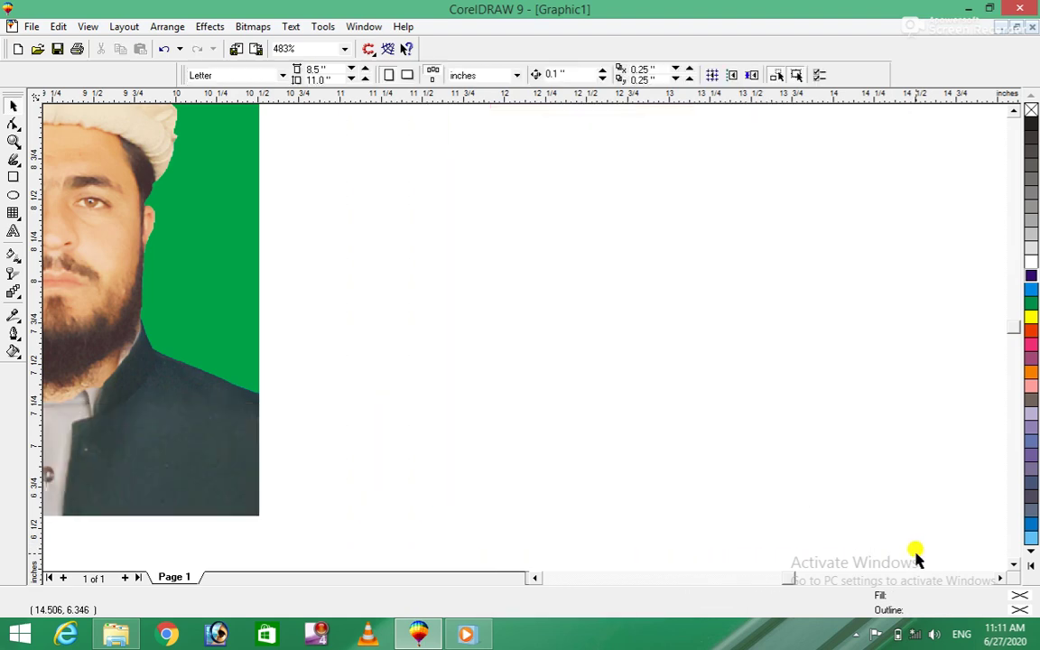
{"action": "left_click", "coordinate": [534, 578]}
{"action": "left_click", "coordinate": [536, 578]}
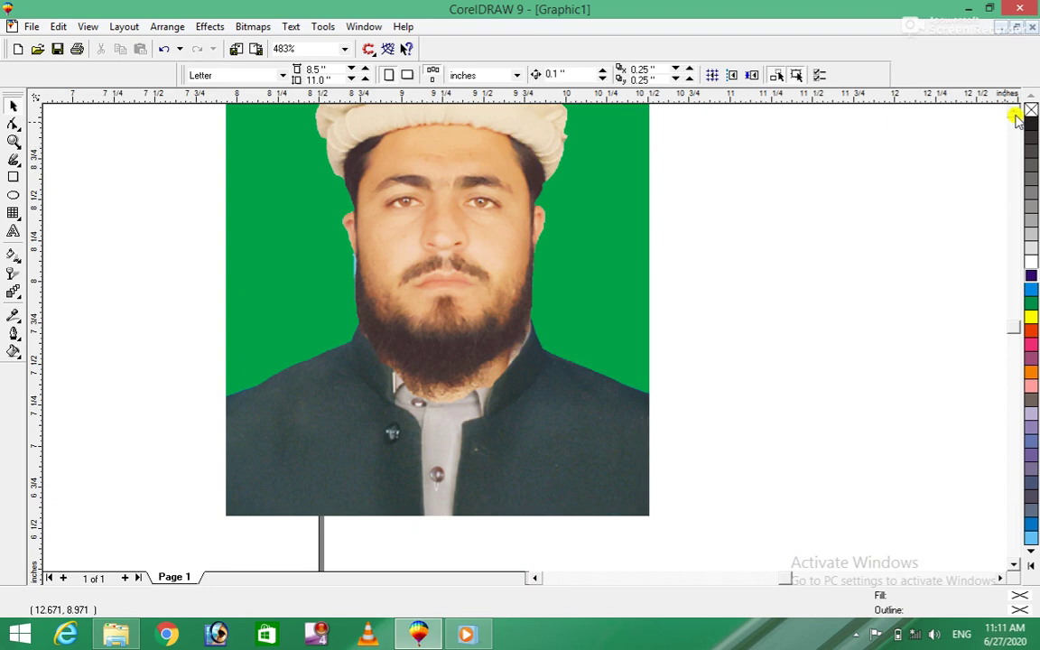
{"action": "left_click", "coordinate": [1013, 109]}
{"action": "left_click", "coordinate": [1014, 109]}
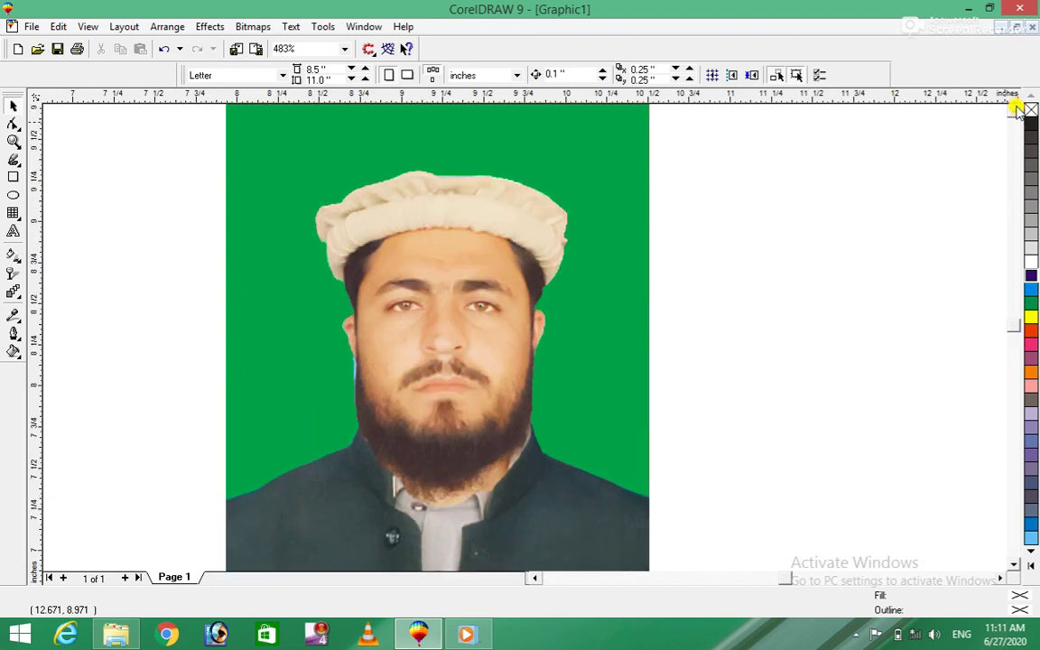
Reposition the green photo and scale it down to 1.556 by 1.982 inches.
{"action": "left_click", "coordinate": [425, 271]}
{"action": "left_click_drag", "start_coordinate": [425, 271], "coordinate": [456, 353]}
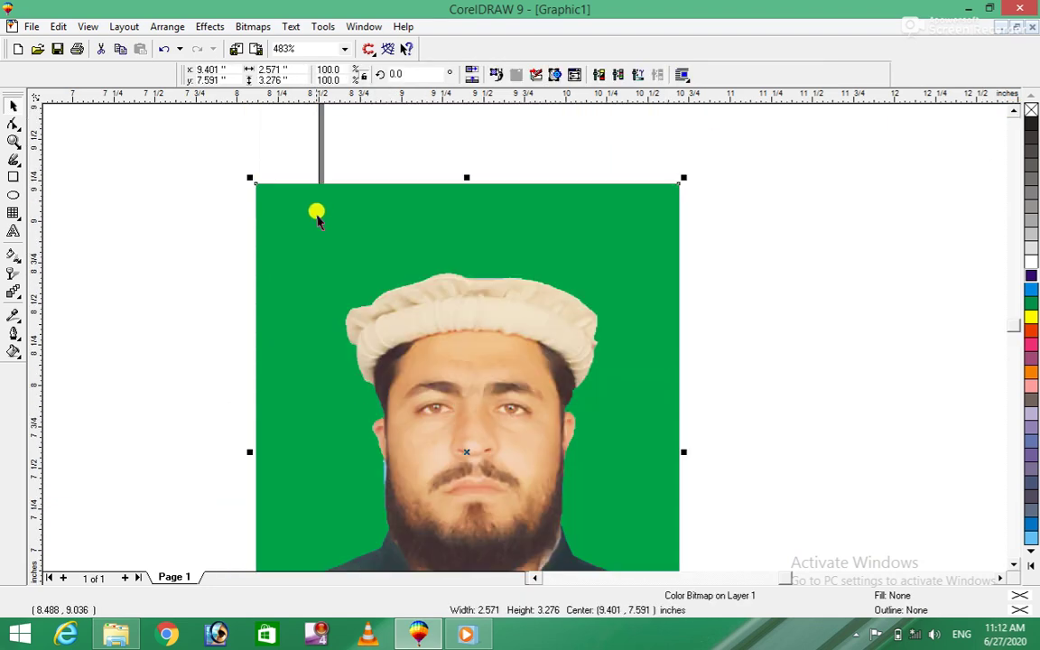
{"action": "left_click_drag", "start_coordinate": [242, 177], "coordinate": [421, 395]}
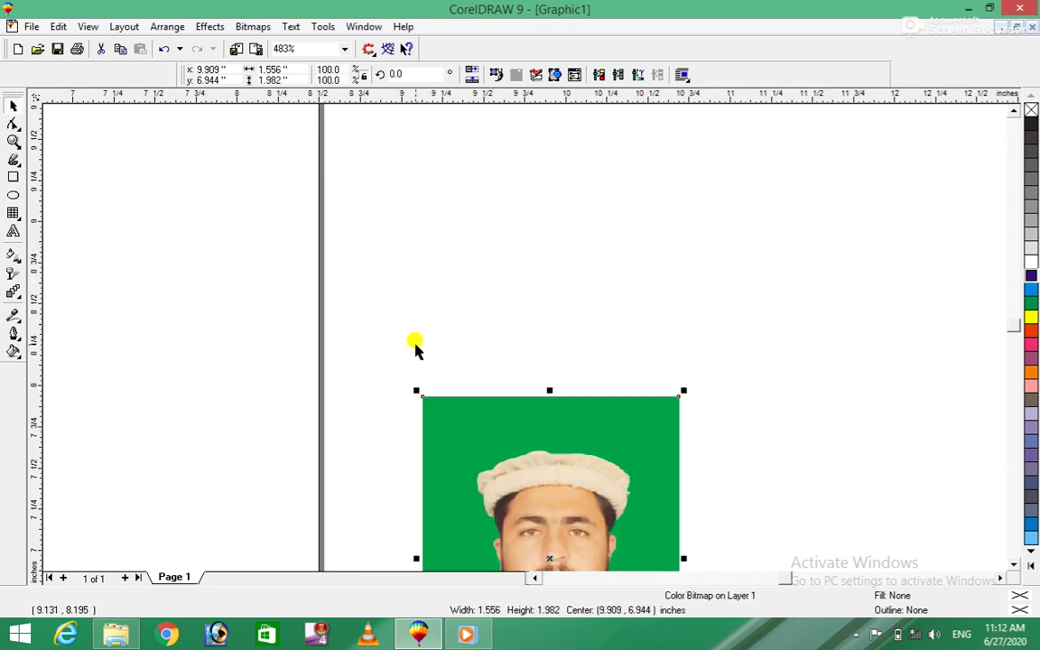
{"action": "left_click_drag", "start_coordinate": [584, 469], "coordinate": [528, 238]}
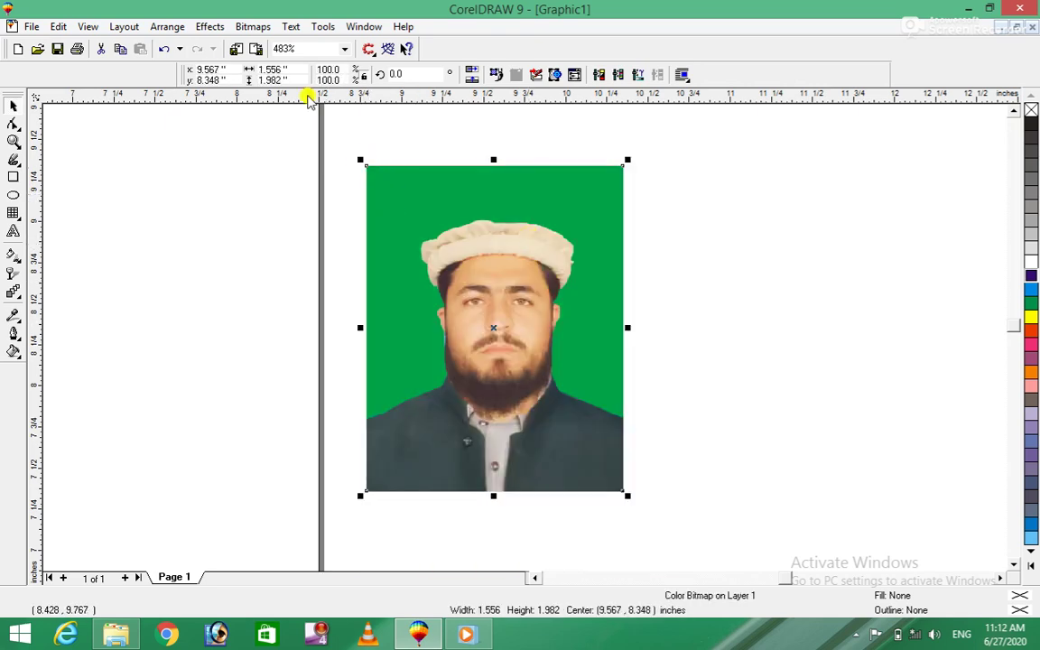
{"action": "left_click", "coordinate": [249, 27]}
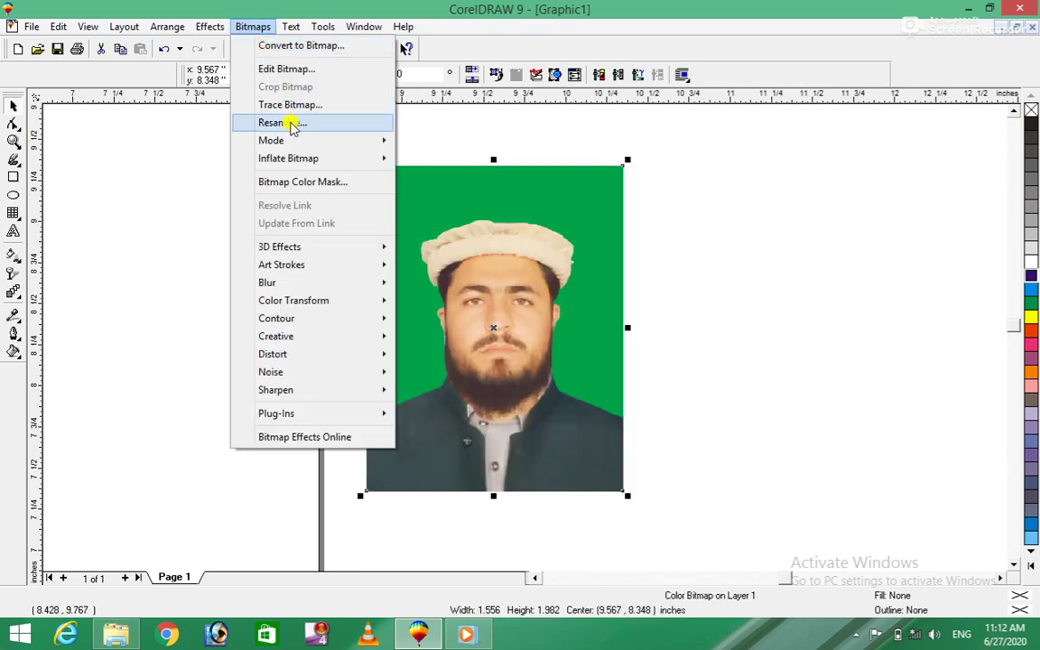
{"action": "left_click", "coordinate": [321, 124]}
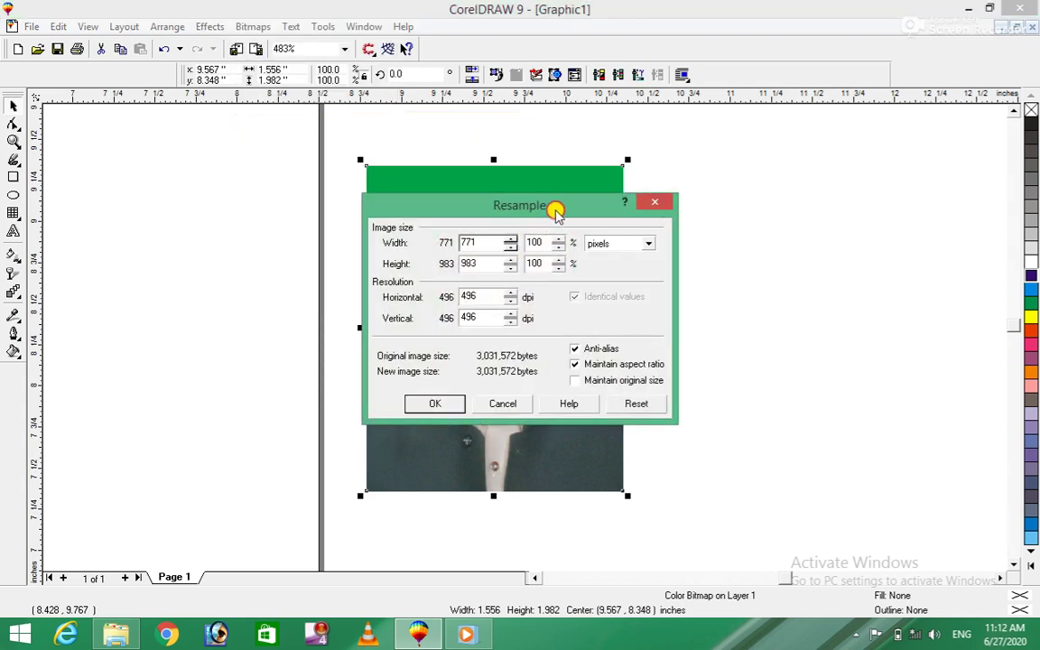
{"action": "left_click_drag", "start_coordinate": [554, 211], "coordinate": [845, 179]}
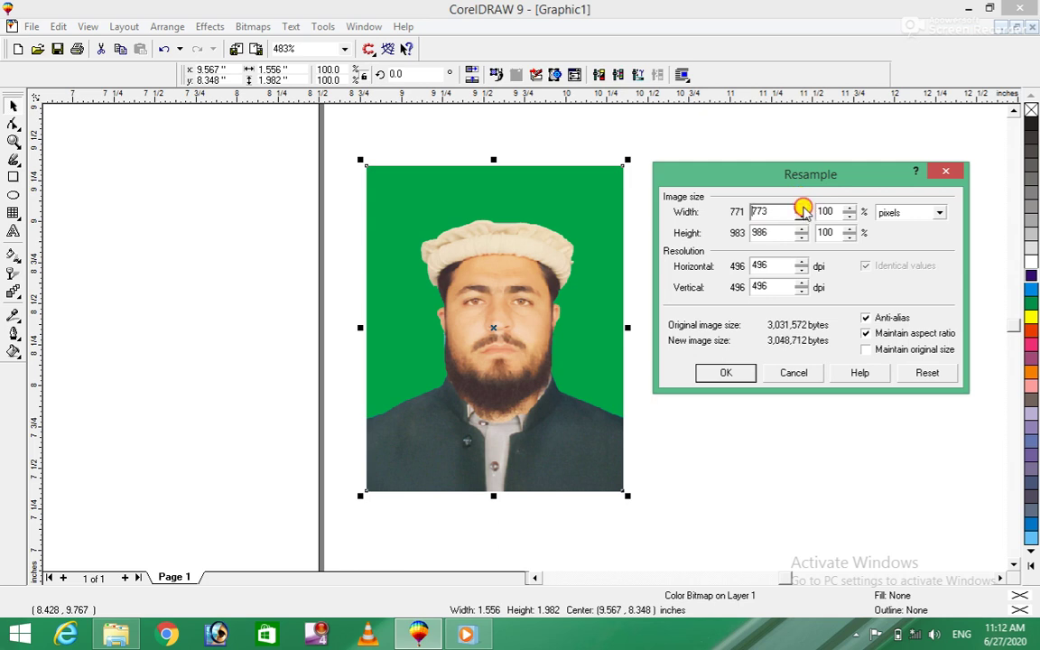
{"action": "left_click", "coordinate": [801, 208]}
{"action": "left_click", "coordinate": [801, 207]}
{"action": "left_click", "coordinate": [801, 208]}
{"action": "left_click", "coordinate": [801, 208]}
{"action": "left_click", "coordinate": [801, 208]}
{"action": "left_click", "coordinate": [801, 207]}
{"action": "left_click", "coordinate": [801, 207]}
{"action": "left_click", "coordinate": [801, 208]}
{"action": "left_click", "coordinate": [801, 207]}
{"action": "left_click", "coordinate": [801, 207]}
{"action": "left_click", "coordinate": [802, 207]}
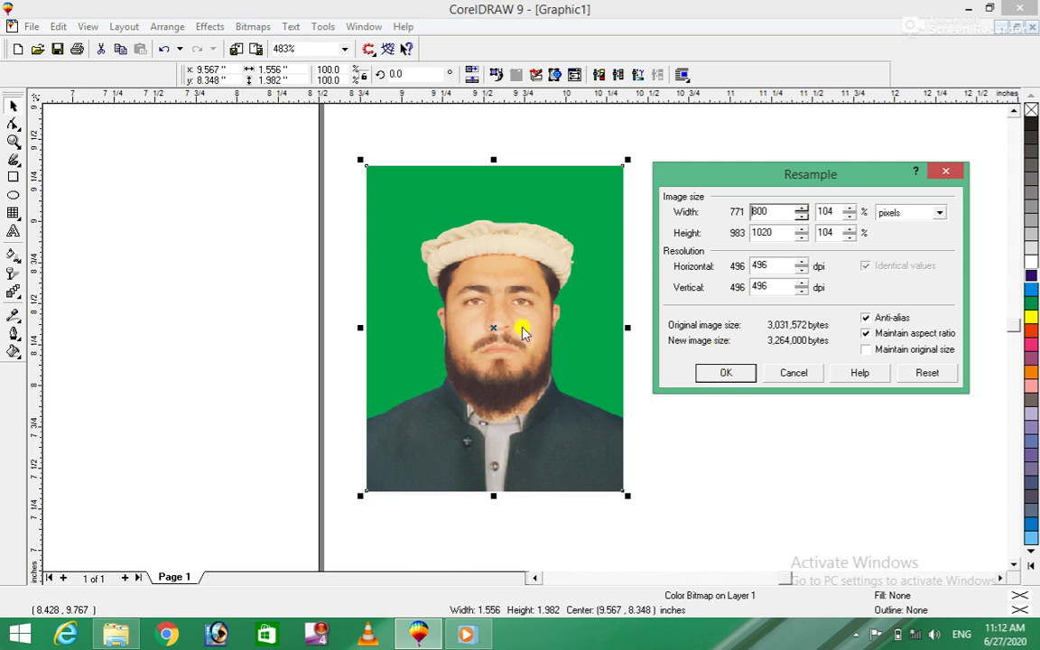
{"action": "left_click", "coordinate": [723, 373]}
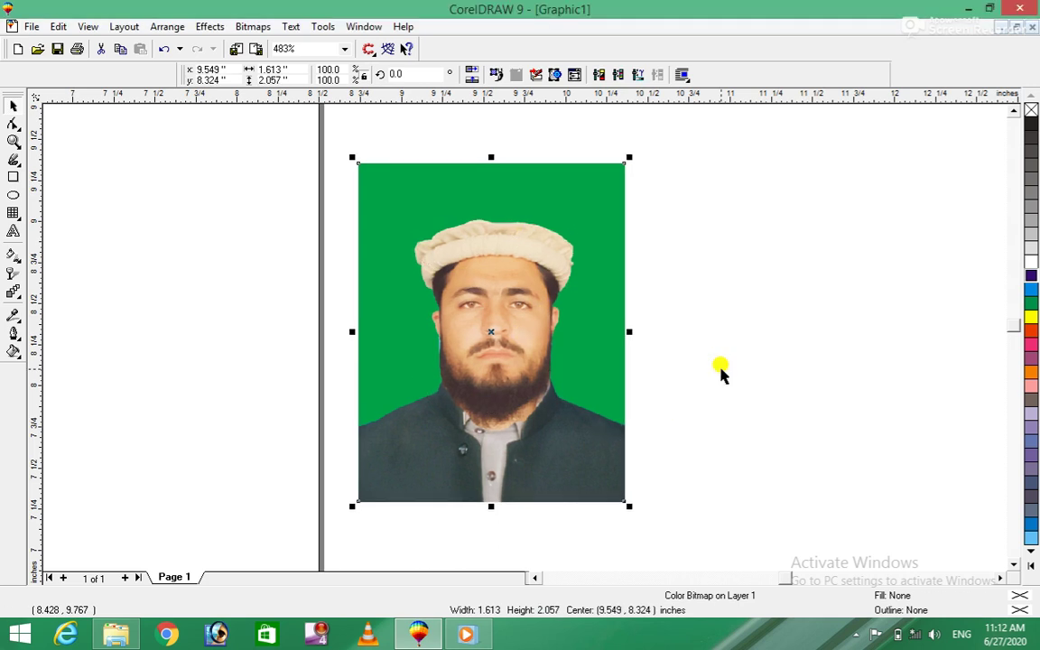
{"action": "key", "text": "ctrl+z"}
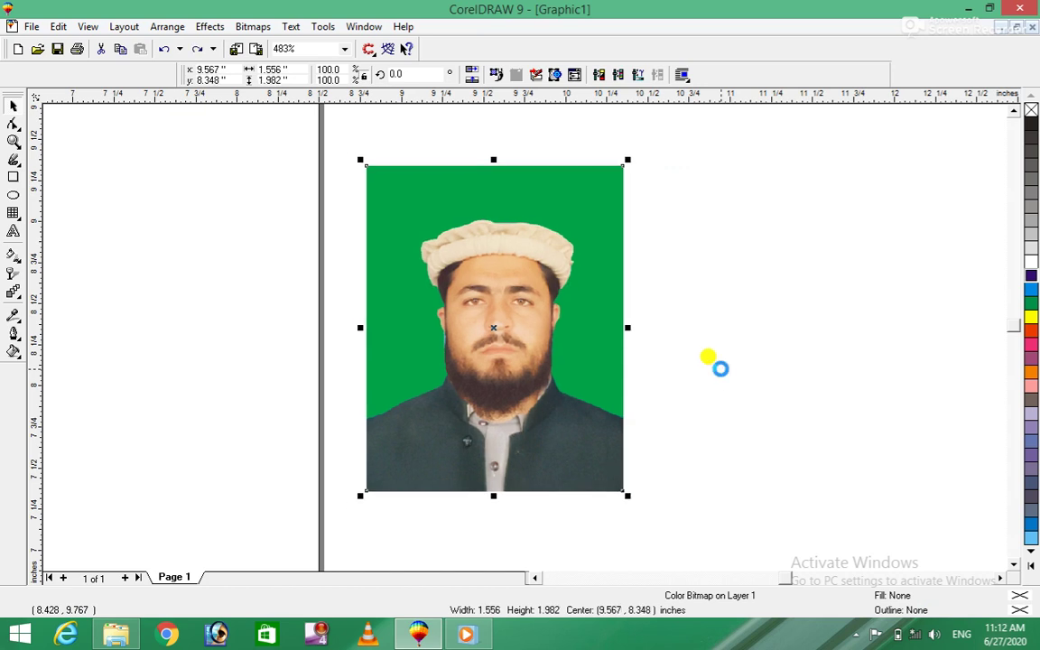
Resample the photo to 900 pixels wide (900 by 1147 px, 117%), keeping aspect ratio.
{"action": "left_click", "coordinate": [246, 27]}
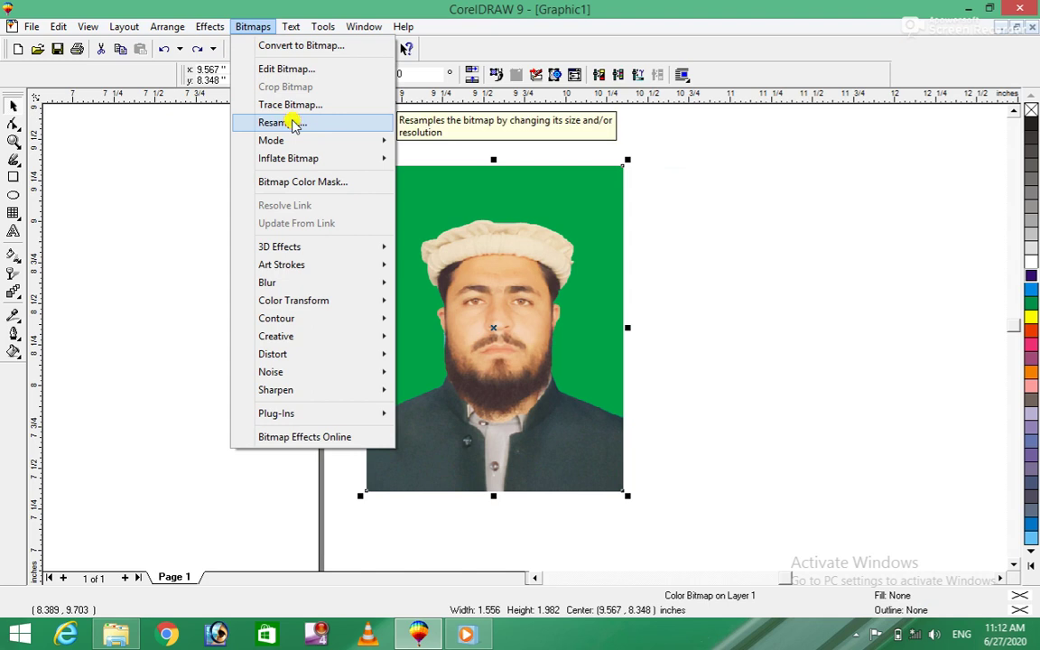
{"action": "left_click", "coordinate": [261, 122]}
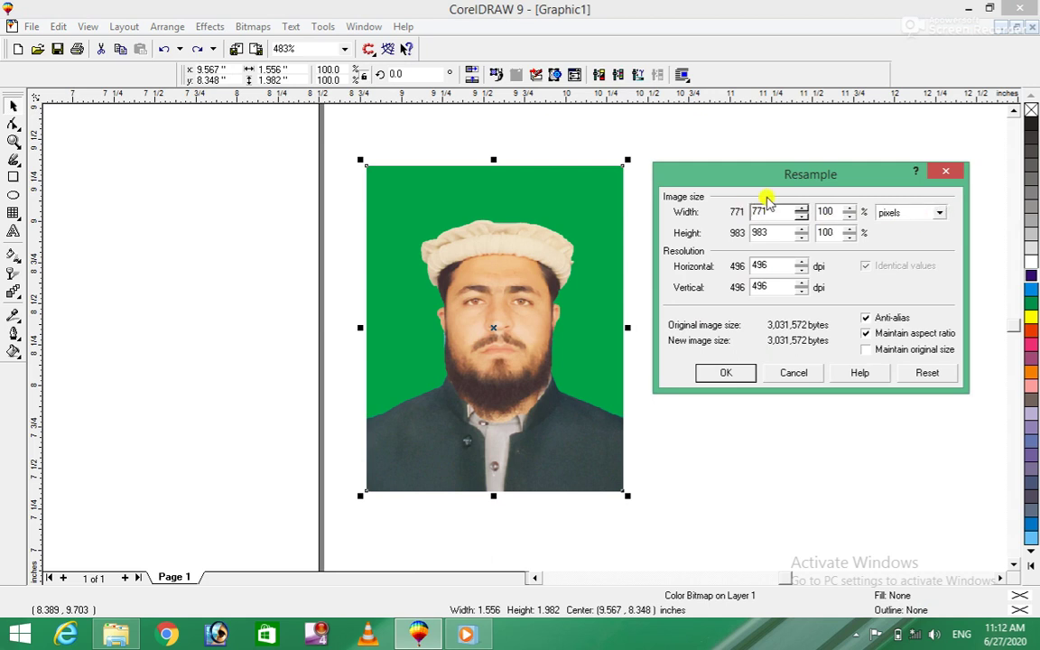
{"action": "double_click", "coordinate": [782, 212]}
{"action": "type", "text": "900"}
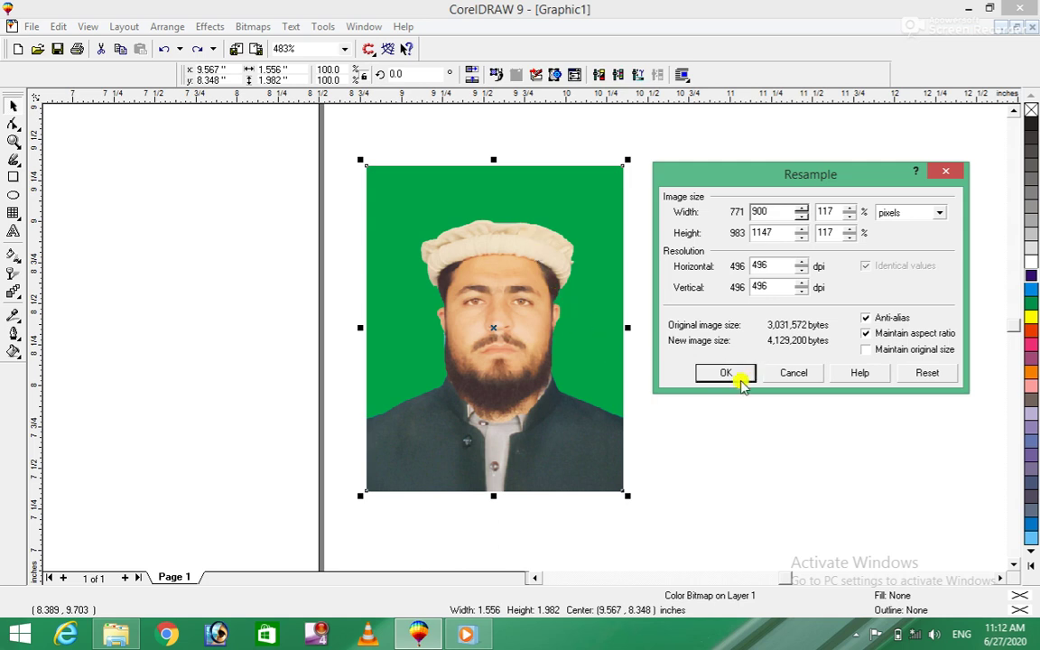
{"action": "left_click", "coordinate": [735, 374]}
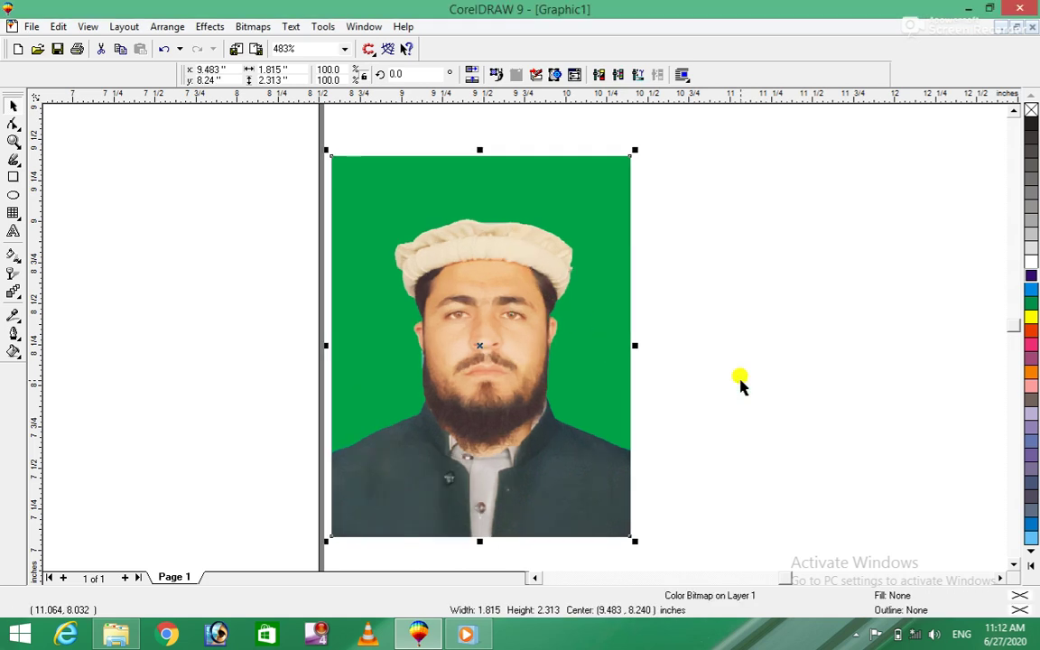
{"action": "left_click", "coordinate": [265, 26]}
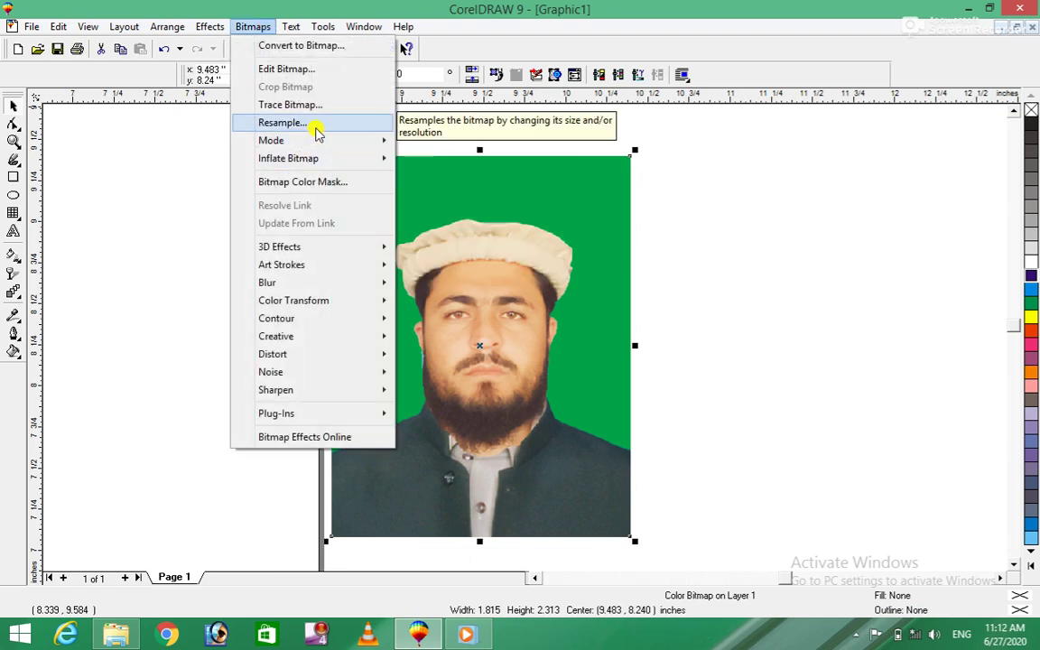
{"action": "mouse_move", "coordinate": [271, 140]}
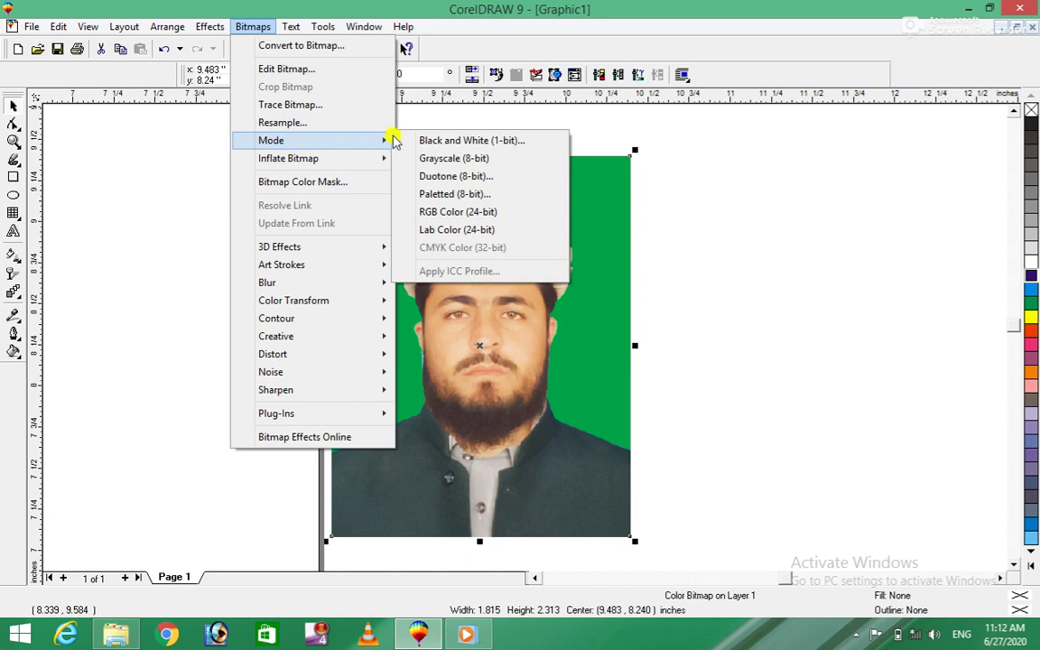
{"action": "left_click", "coordinate": [460, 140]}
{"action": "left_click", "coordinate": [412, 352]}
{"action": "left_click", "coordinate": [600, 351]}
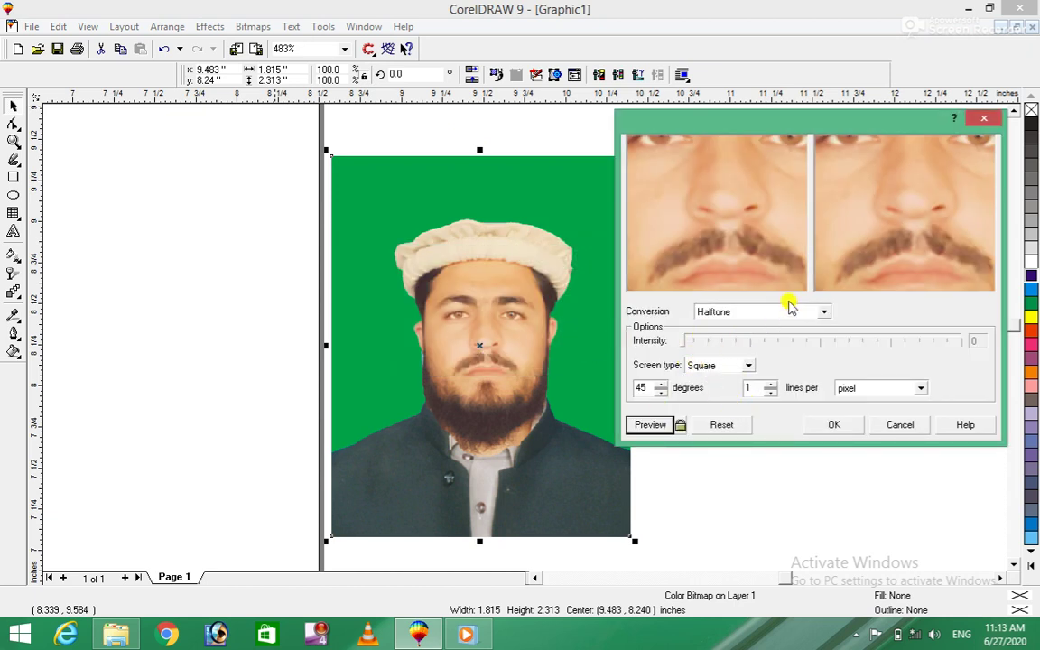
{"action": "left_click", "coordinate": [822, 311]}
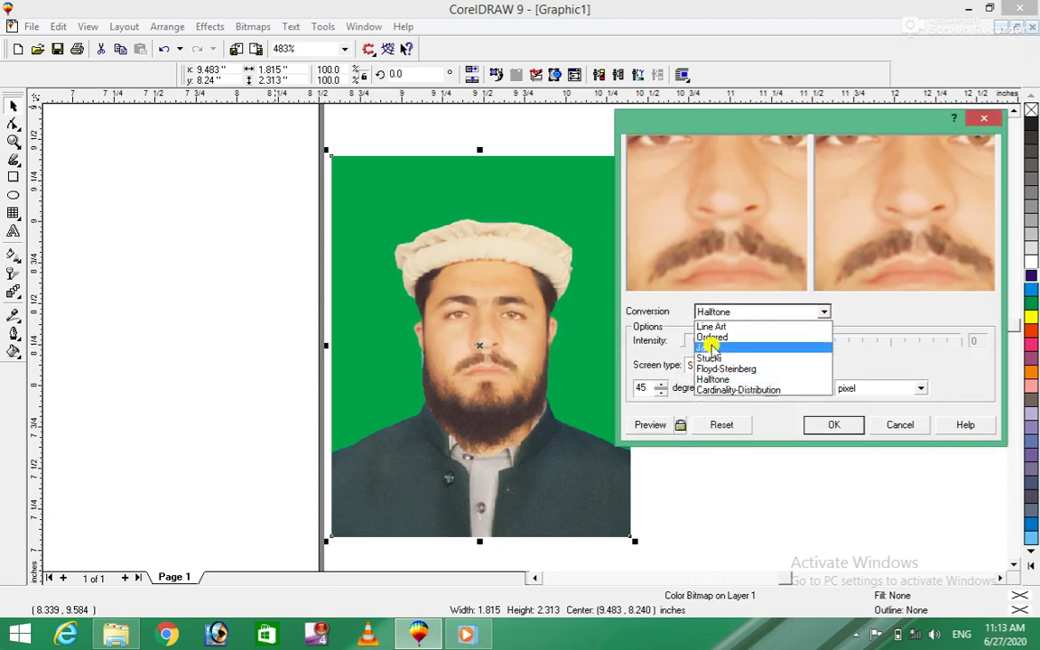
{"action": "left_click", "coordinate": [722, 326]}
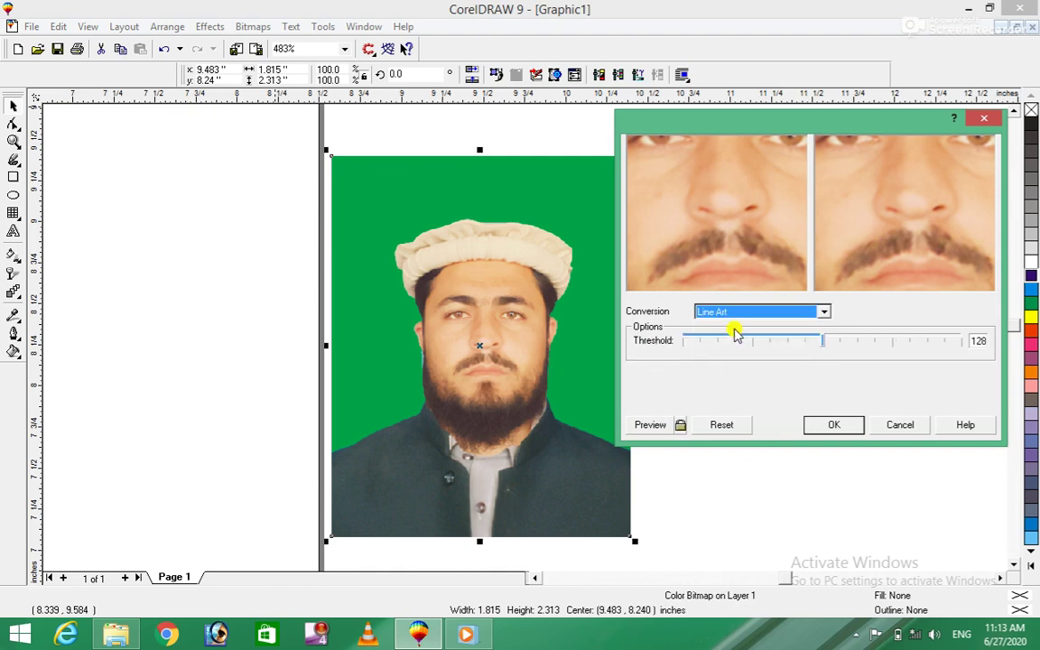
{"action": "left_click", "coordinate": [678, 426]}
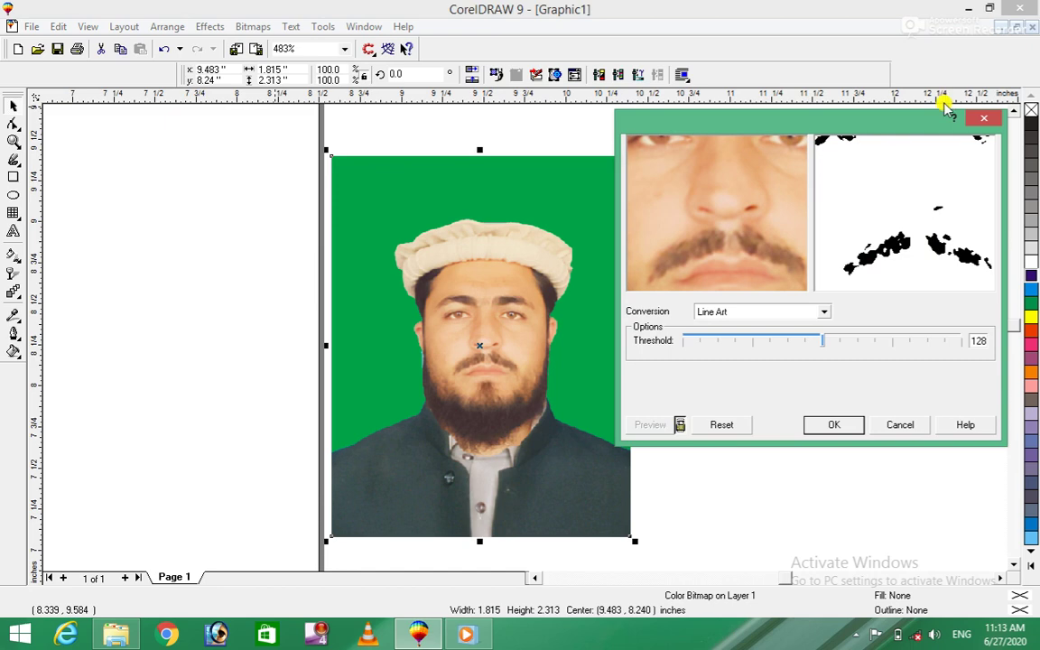
{"action": "left_click", "coordinate": [824, 311]}
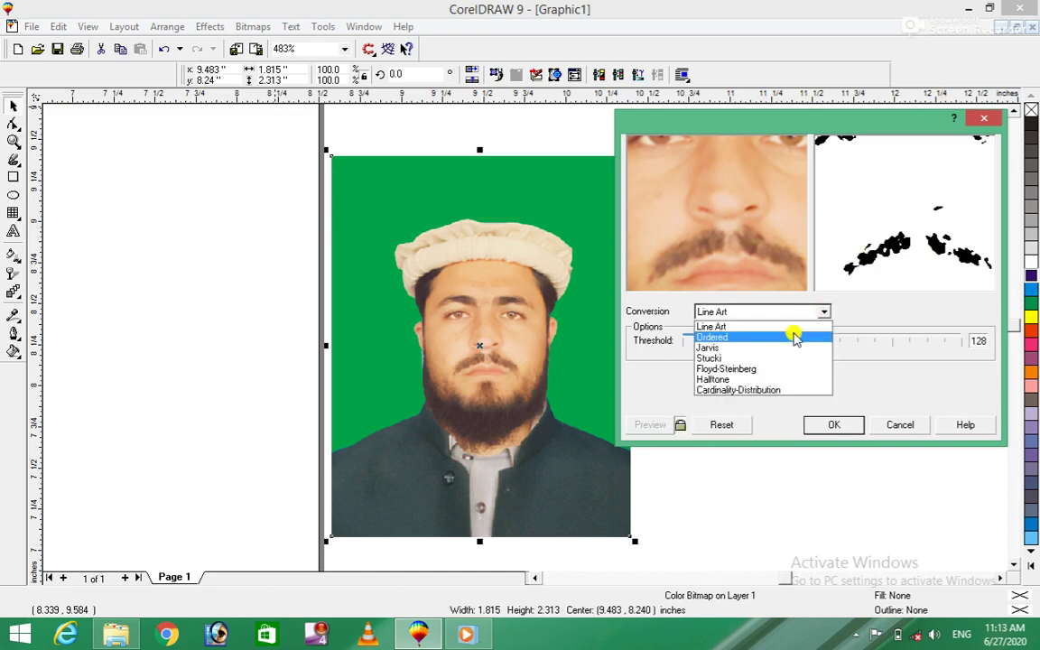
{"action": "left_click", "coordinate": [748, 347]}
{"action": "left_click", "coordinate": [824, 311]}
{"action": "left_click", "coordinate": [824, 312]}
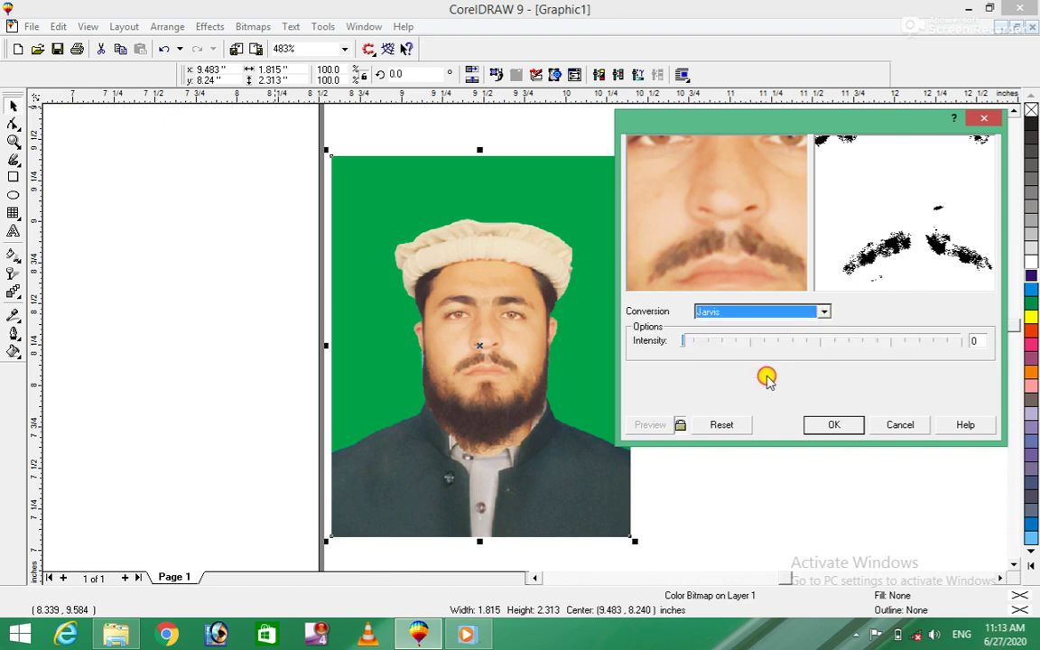
{"action": "left_click", "coordinate": [822, 312]}
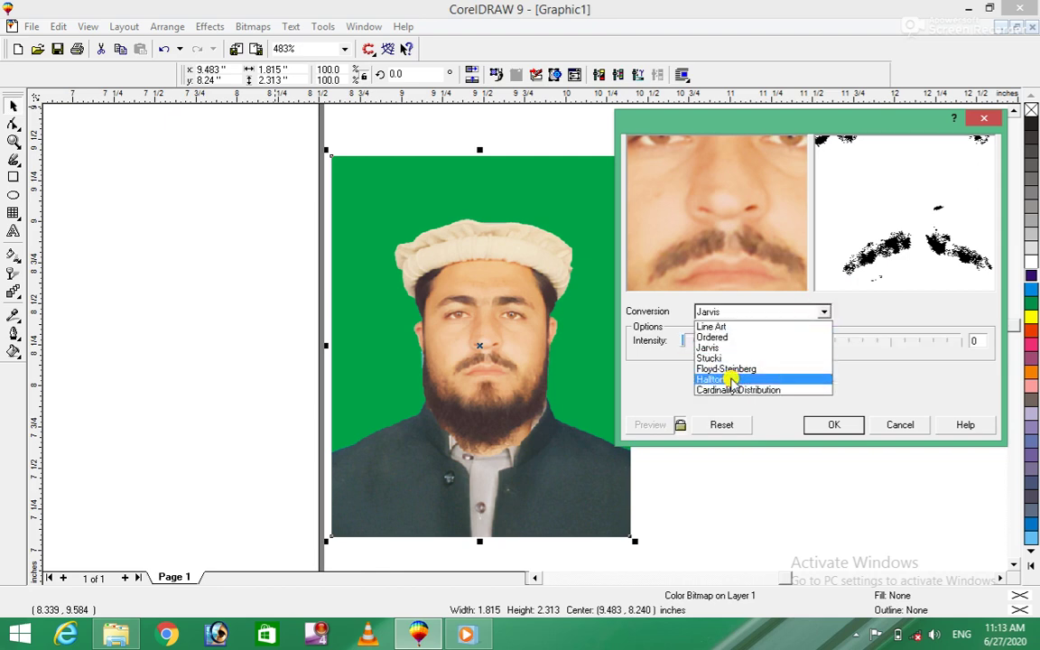
{"action": "left_click", "coordinate": [731, 380]}
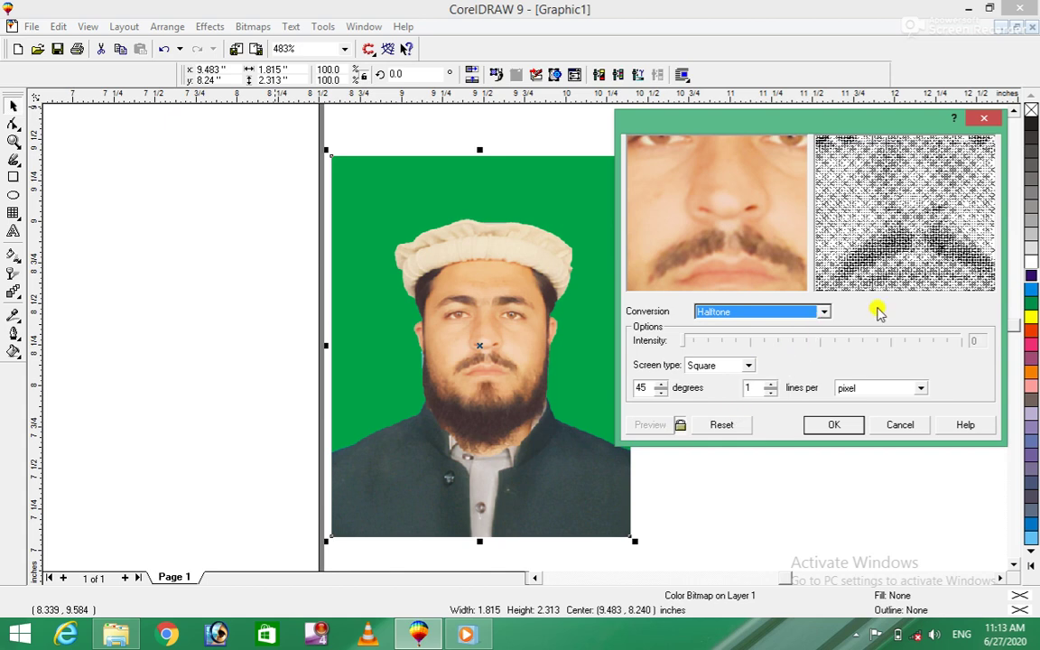
{"action": "left_click", "coordinate": [832, 423]}
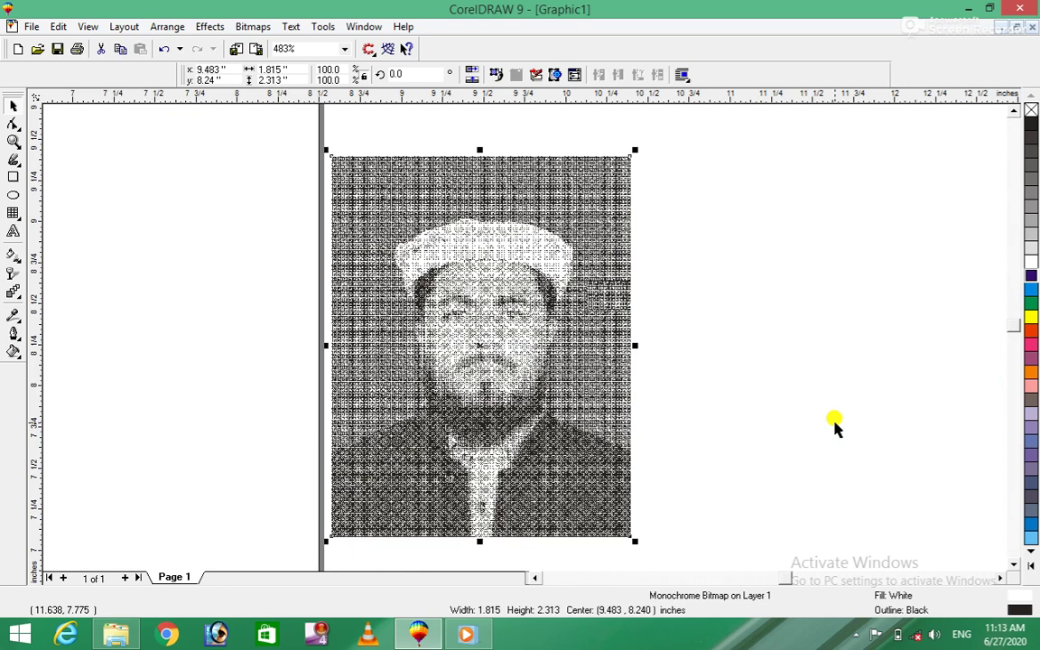
{"action": "key", "text": "ctrl+z"}
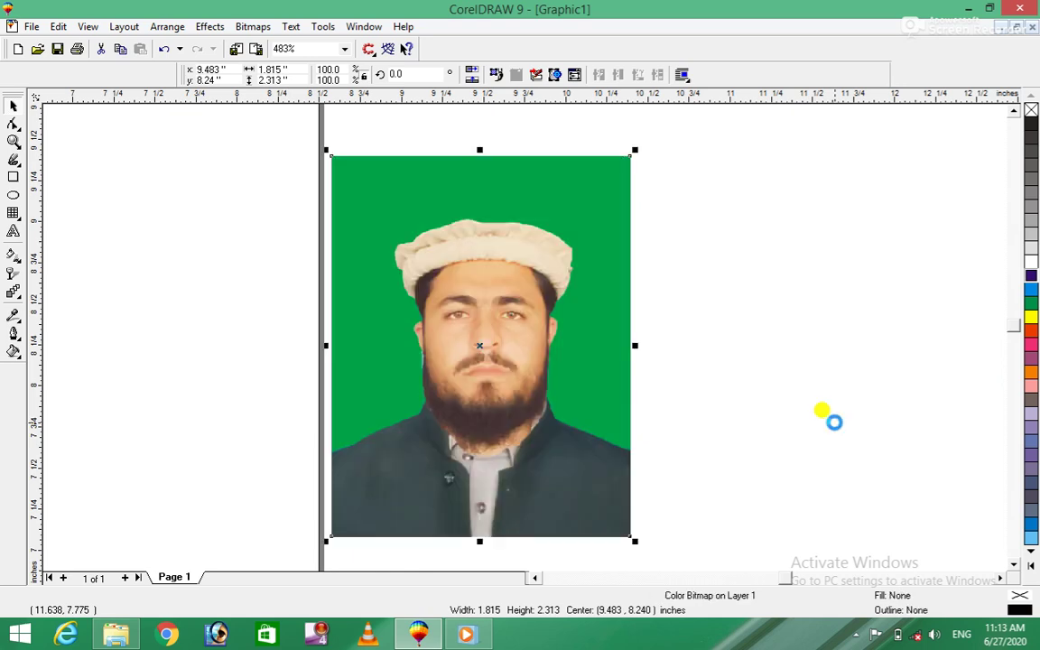
Convert the portrait to 8-bit grayscale.
{"action": "left_click", "coordinate": [264, 25]}
{"action": "mouse_move", "coordinate": [271, 140]}
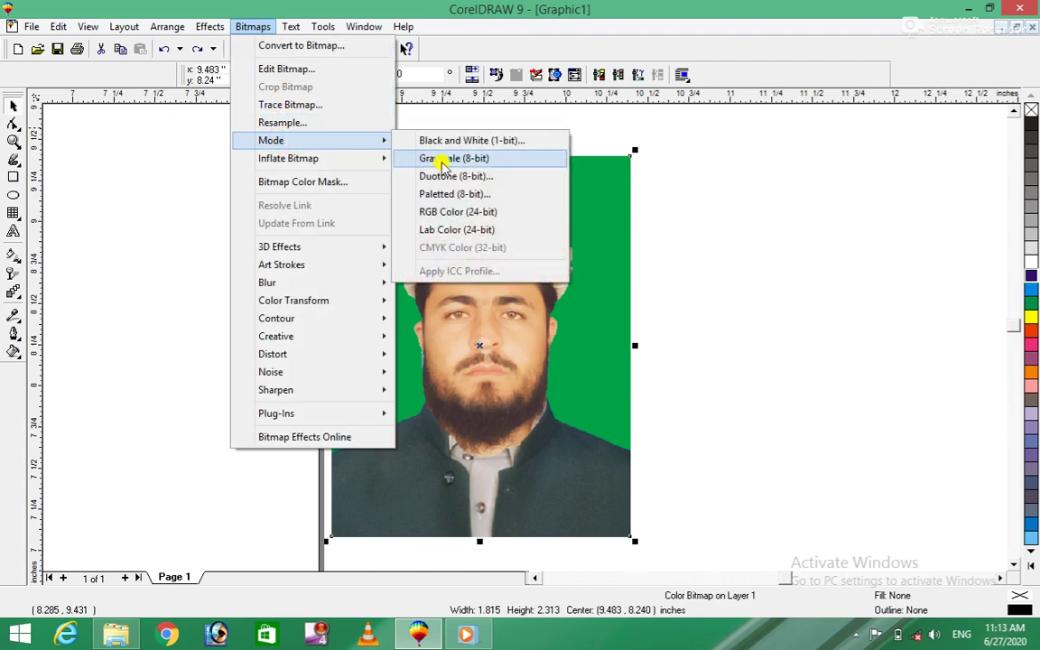
{"action": "left_click", "coordinate": [481, 159]}
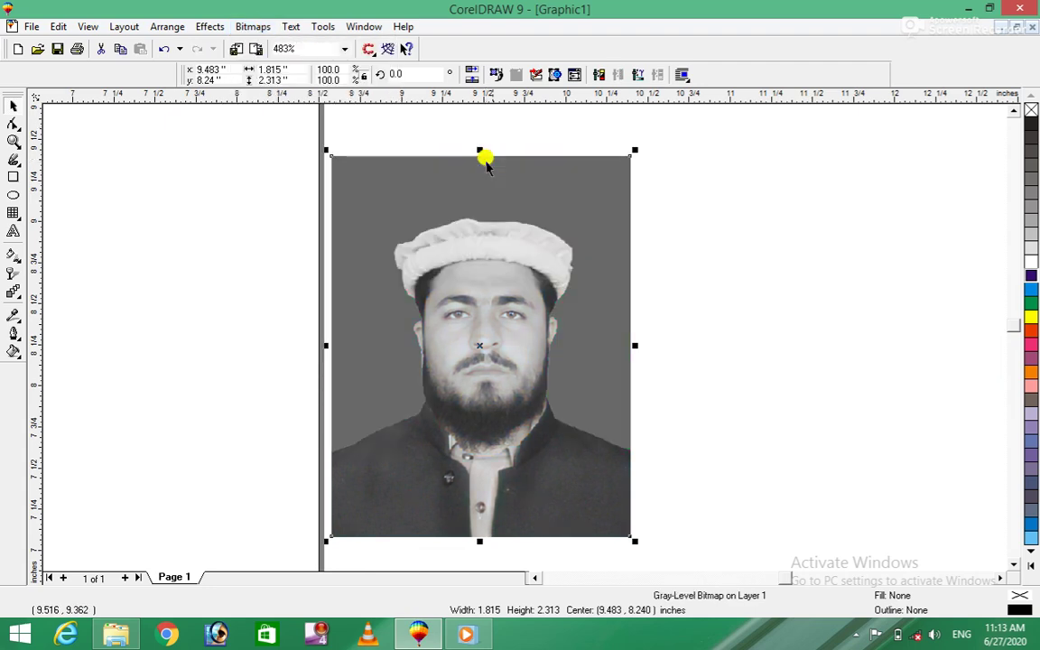
{"action": "left_click", "coordinate": [257, 26]}
In Duotone with live preview, reshape the monotone ink curve to lighten the portrait to pale grey.
{"action": "mouse_move", "coordinate": [271, 140]}
{"action": "left_click", "coordinate": [471, 180]}
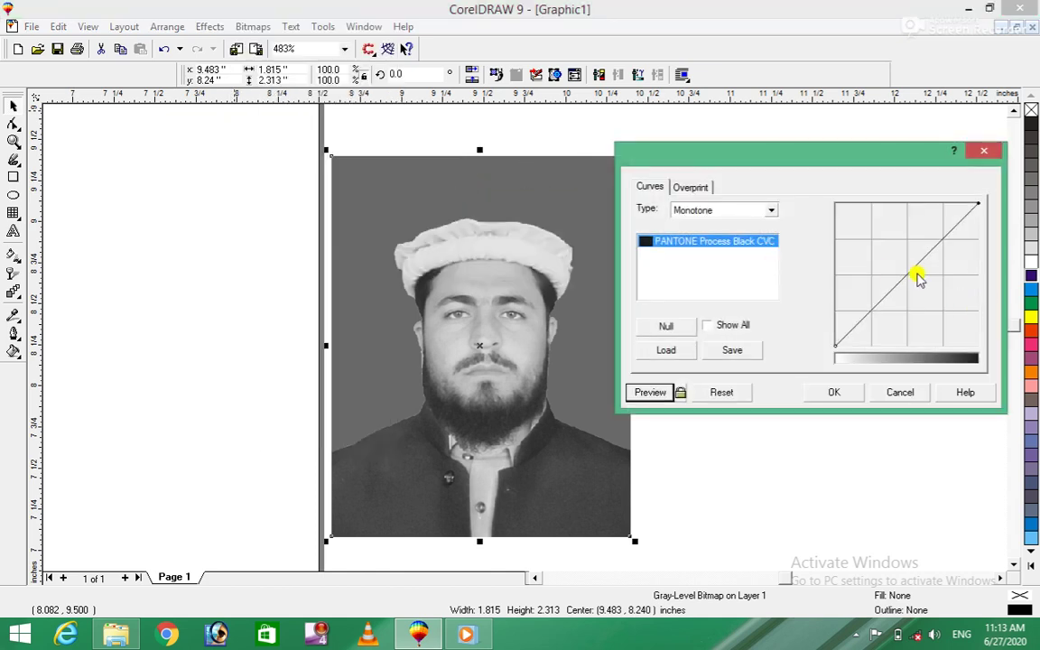
{"action": "left_click_drag", "start_coordinate": [905, 273], "coordinate": [892, 253]}
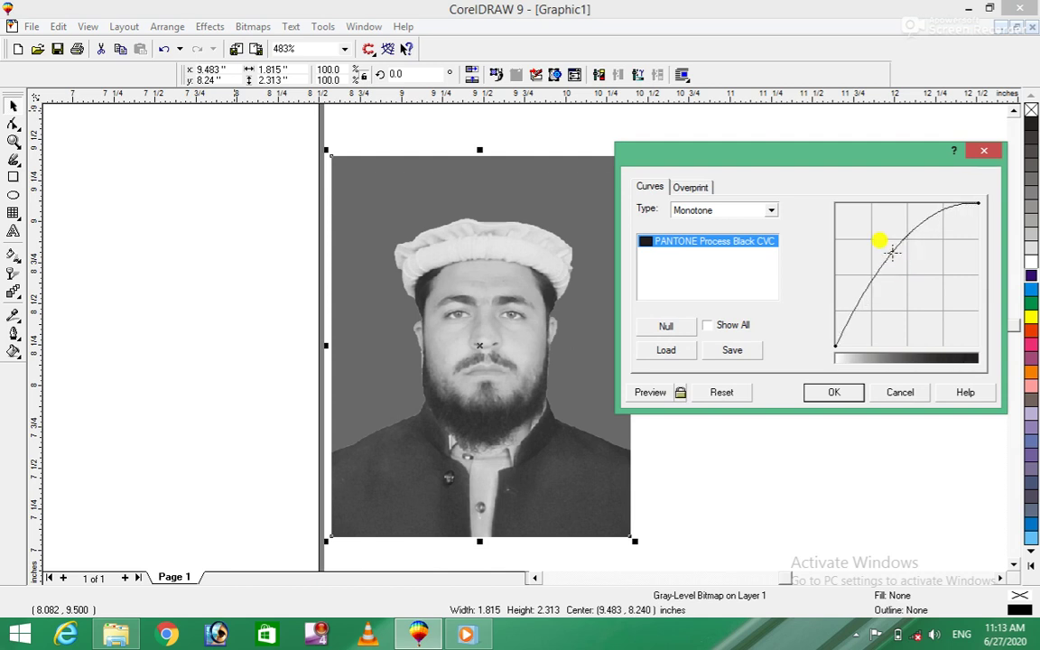
{"action": "left_click", "coordinate": [680, 391]}
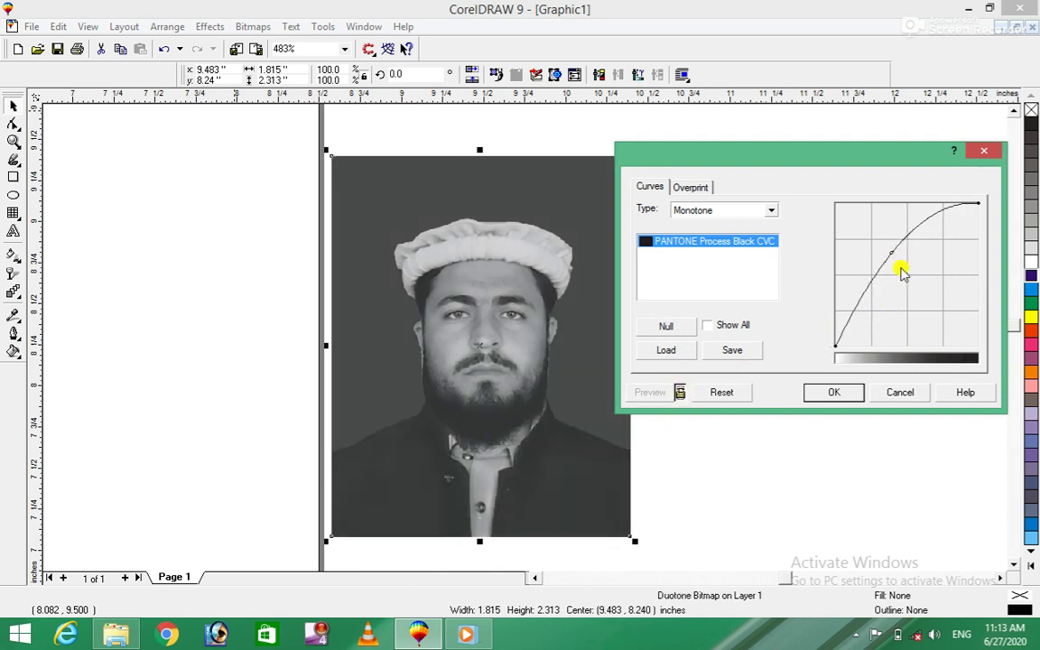
{"action": "left_click_drag", "start_coordinate": [886, 255], "coordinate": [882, 246]}
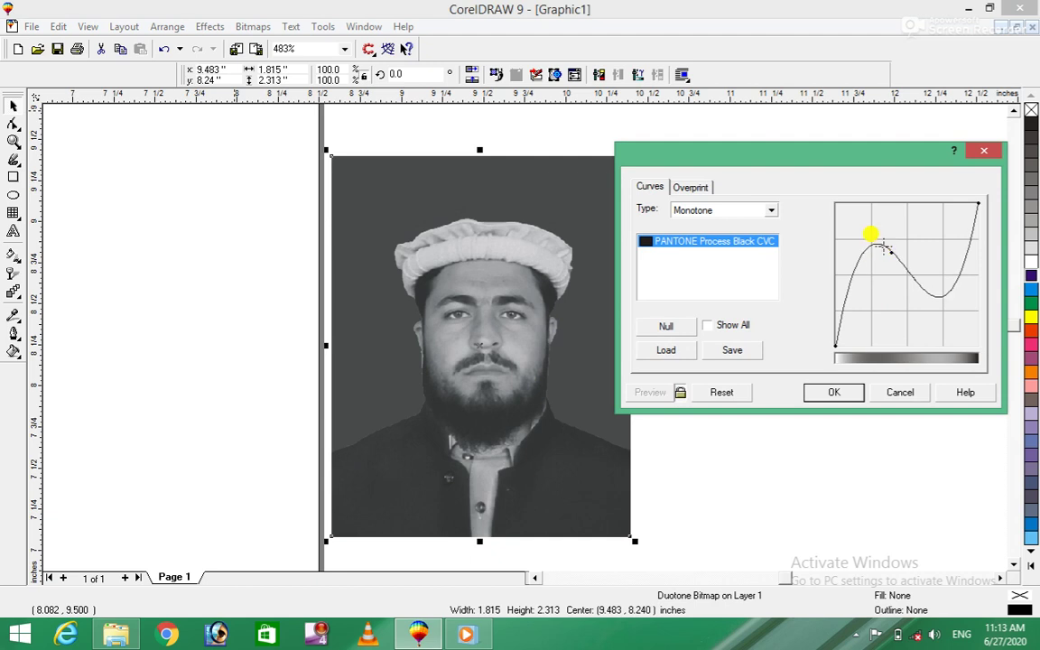
{"action": "left_click_drag", "start_coordinate": [901, 257], "coordinate": [898, 290]}
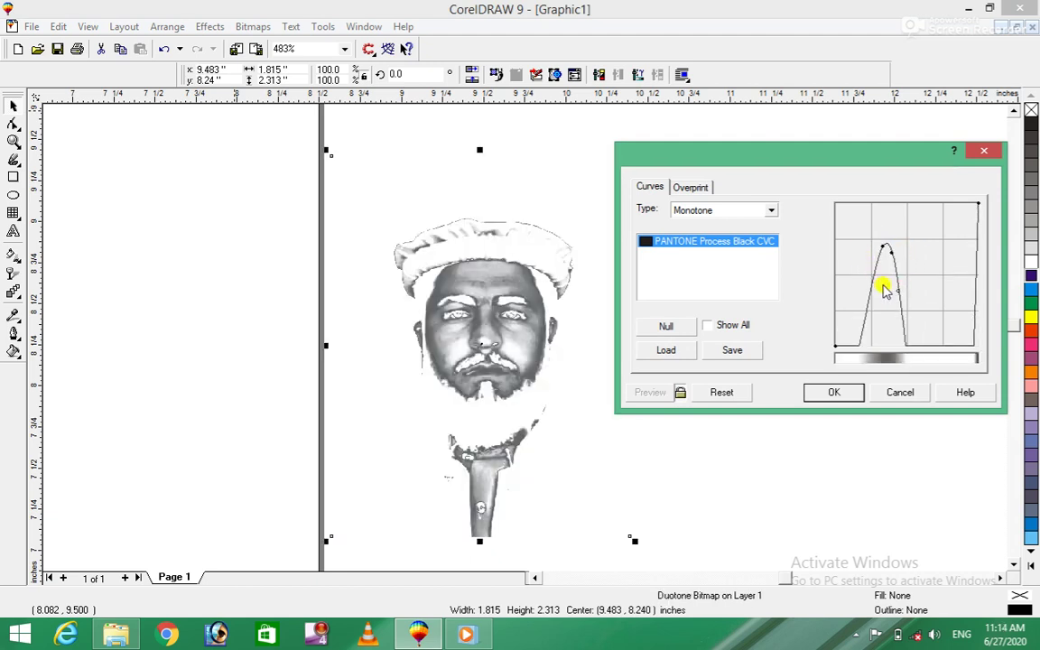
{"action": "left_click", "coordinate": [727, 394]}
{"action": "left_click_drag", "start_coordinate": [907, 273], "coordinate": [919, 287]}
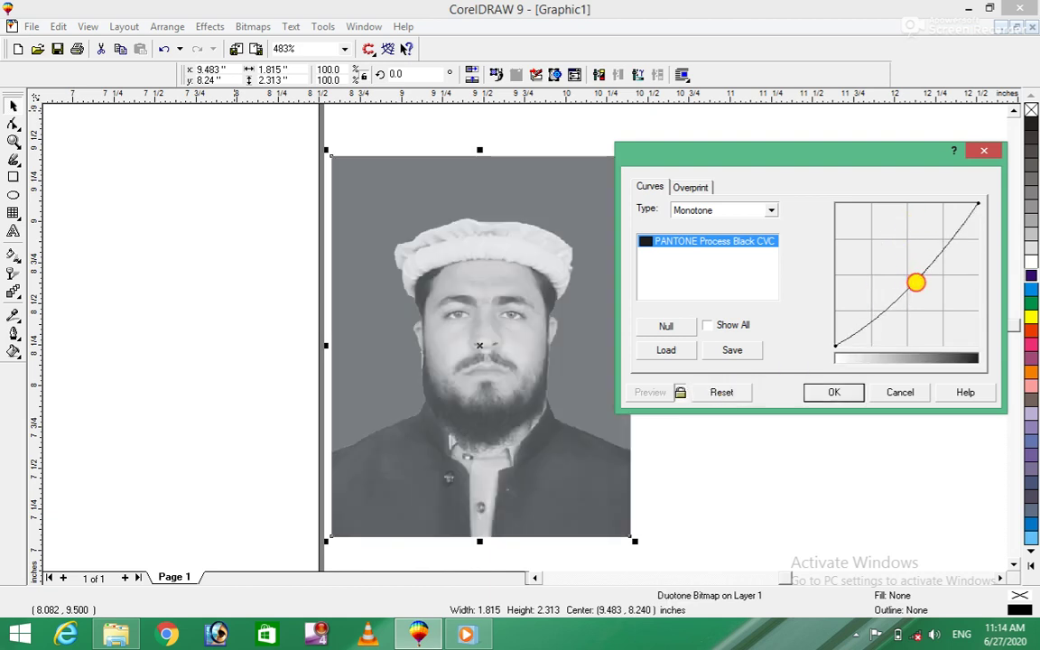
{"action": "left_click_drag", "start_coordinate": [915, 284], "coordinate": [928, 296]}
{"action": "left_click", "coordinate": [769, 210]}
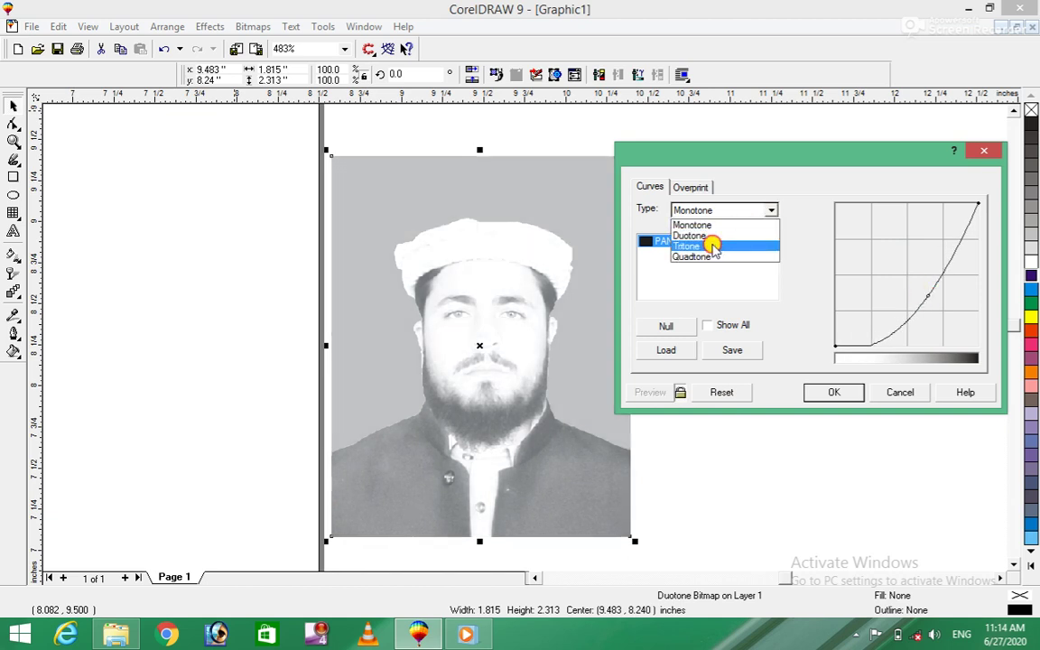
Switch to Tritone and bend the black, Yellow and Magenta ink tone curves.
{"action": "left_click", "coordinate": [713, 246]}
{"action": "mouse_move", "coordinate": [917, 284]}
{"action": "left_mouse_down"}
{"action": "mouse_move", "coordinate": [865, 239]}
{"action": "mouse_move", "coordinate": [921, 312]}
{"action": "left_mouse_up"}
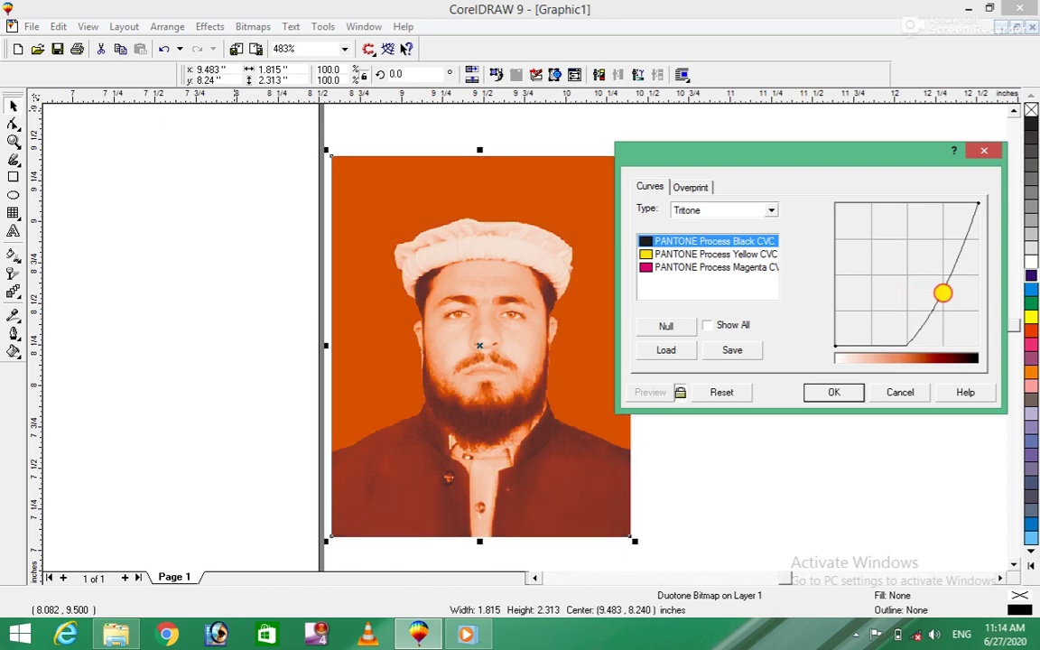
{"action": "left_click", "coordinate": [705, 254]}
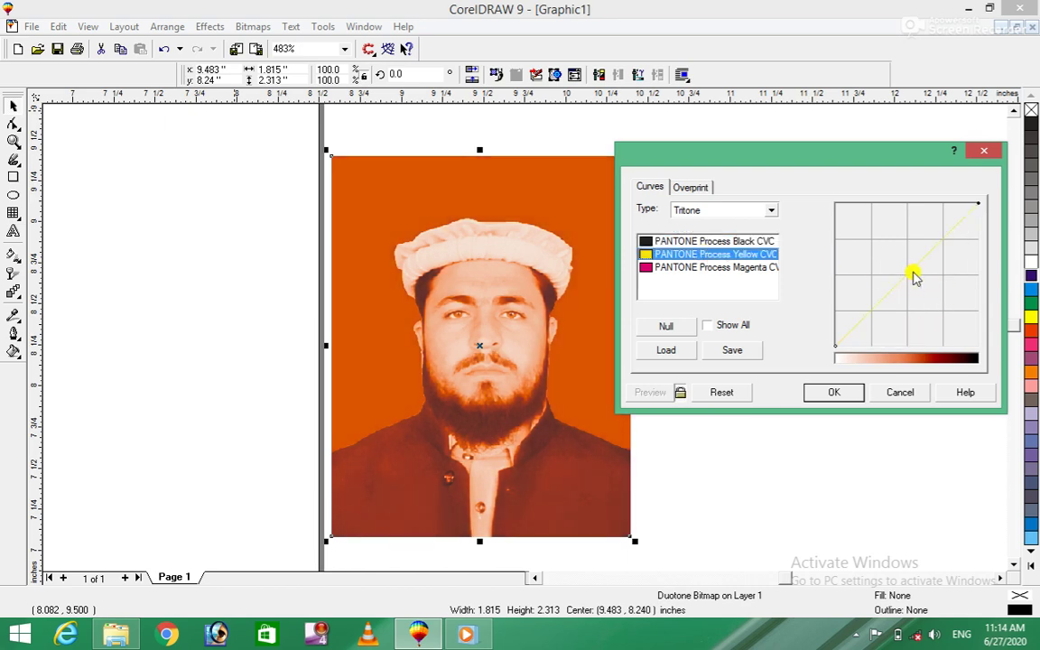
{"action": "mouse_move", "coordinate": [905, 275]}
{"action": "left_mouse_down"}
{"action": "mouse_move", "coordinate": [916, 291]}
{"action": "mouse_move", "coordinate": [894, 274]}
{"action": "left_mouse_up"}
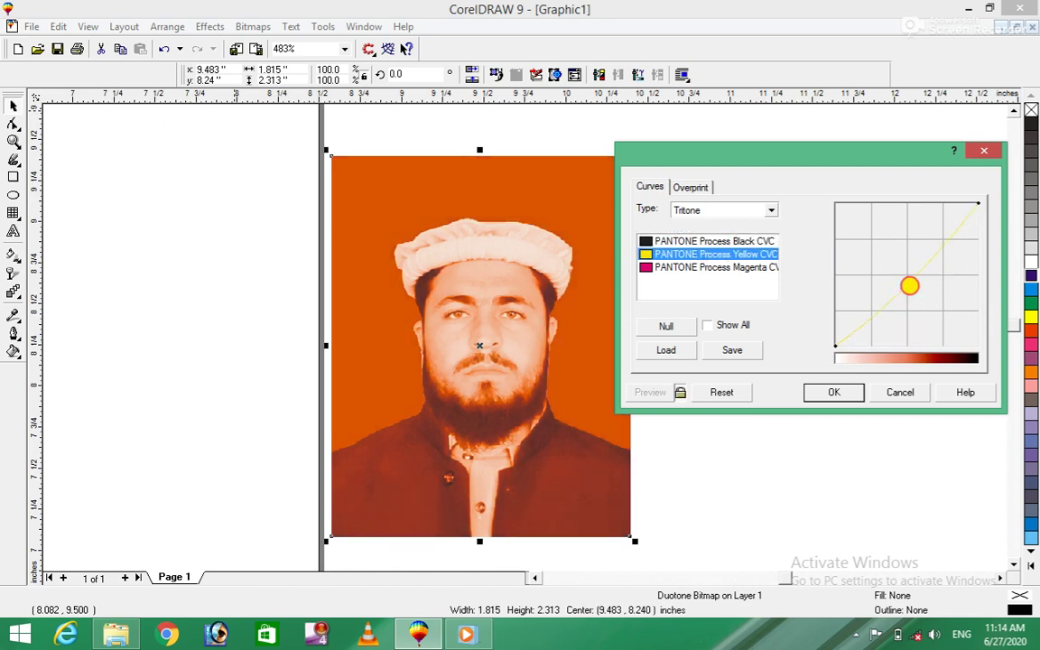
{"action": "left_click", "coordinate": [766, 266]}
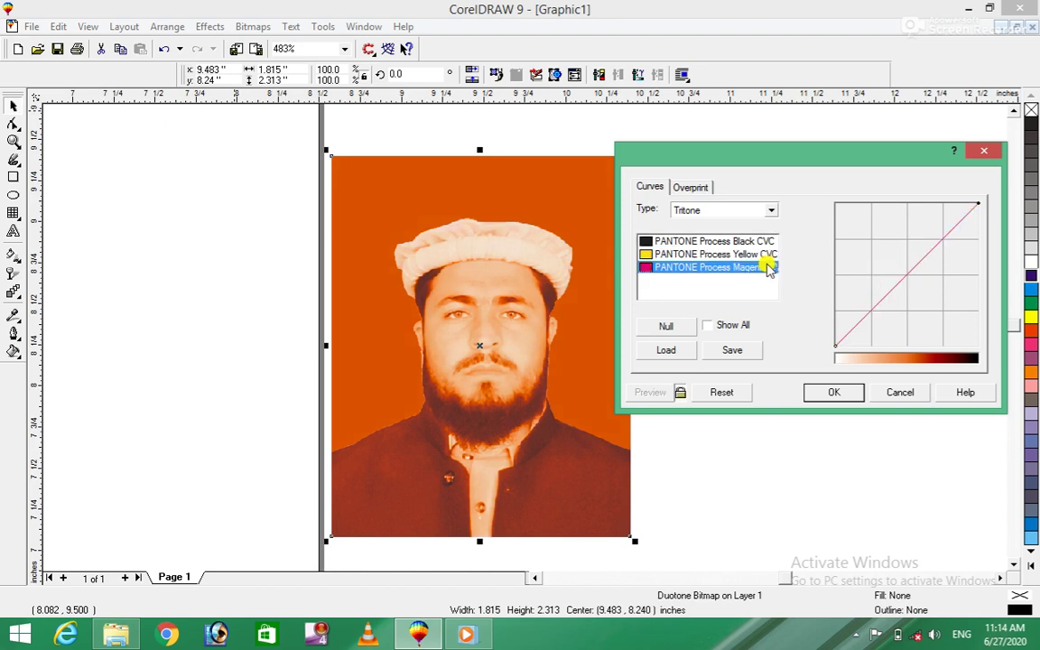
{"action": "left_click", "coordinate": [906, 273]}
{"action": "mouse_move", "coordinate": [906, 274]}
{"action": "left_mouse_down"}
{"action": "mouse_move", "coordinate": [925, 296]}
{"action": "mouse_move", "coordinate": [885, 261]}
{"action": "left_mouse_up"}
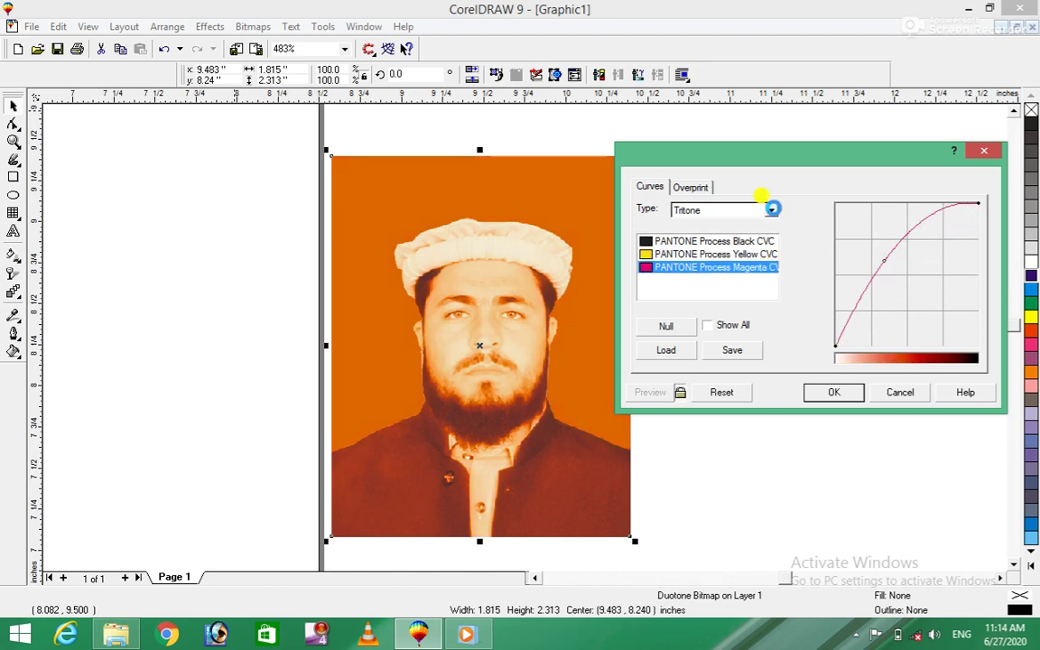
Switch to Quadtone, adjust the Magenta curve, then reset it straight with Null.
{"action": "left_click", "coordinate": [773, 209]}
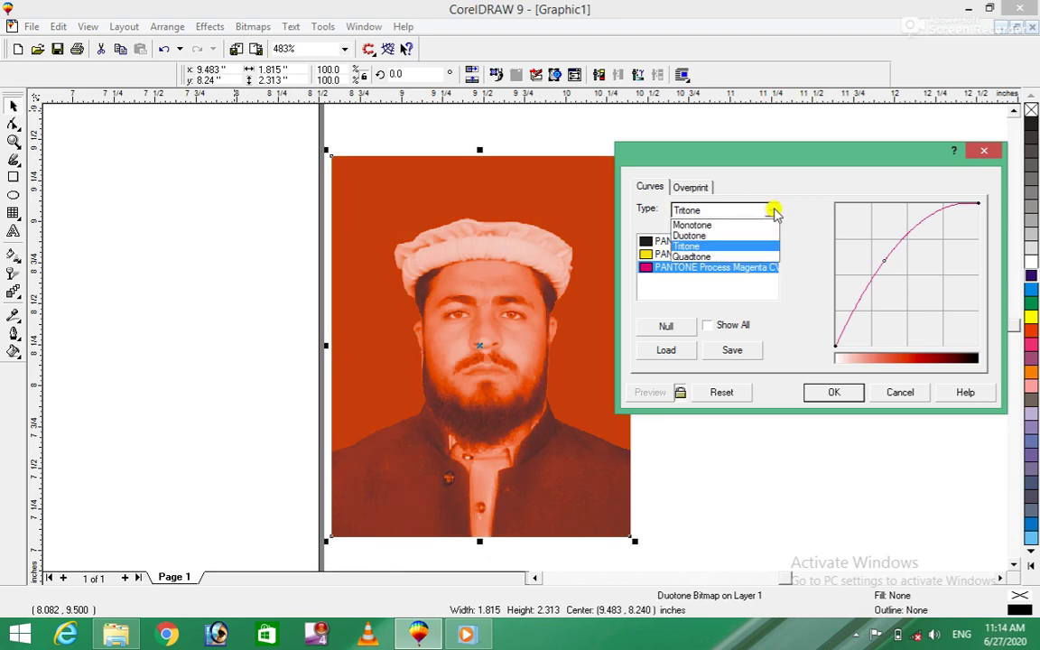
{"action": "left_click", "coordinate": [696, 257]}
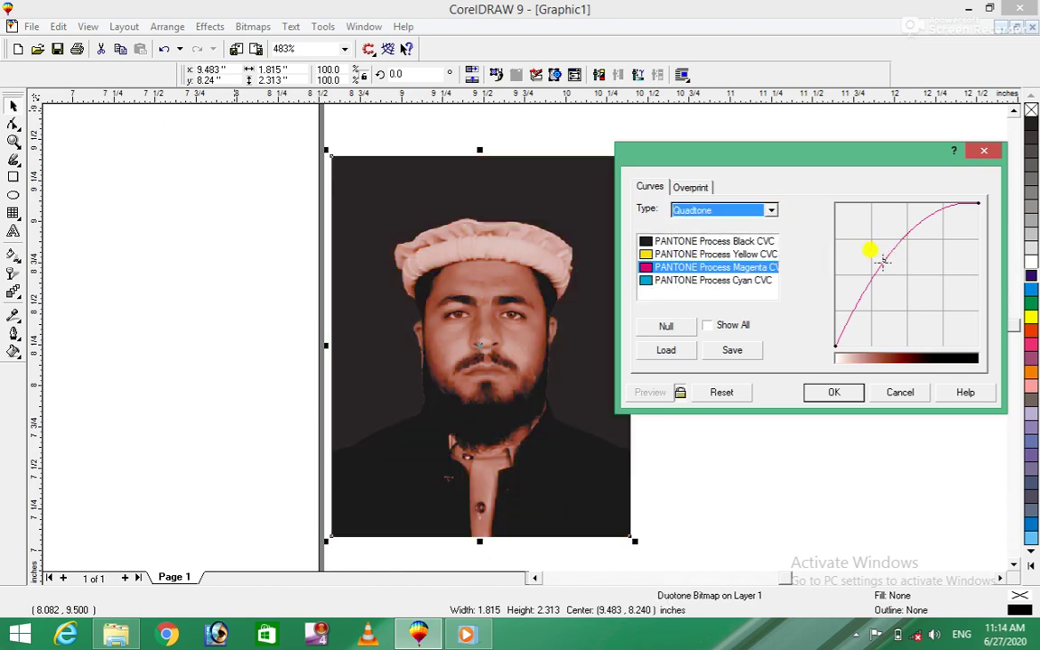
{"action": "left_click", "coordinate": [883, 263]}
{"action": "mouse_move", "coordinate": [883, 262]}
{"action": "left_mouse_down"}
{"action": "mouse_move", "coordinate": [924, 290]}
{"action": "mouse_move", "coordinate": [866, 251]}
{"action": "mouse_move", "coordinate": [885, 272]}
{"action": "left_mouse_up"}
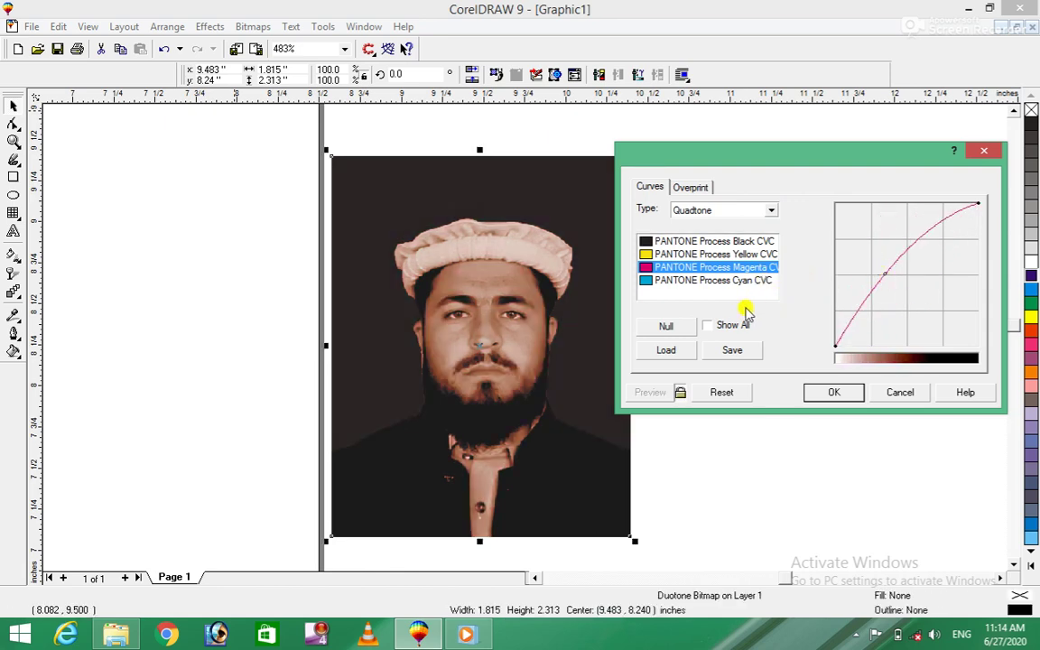
{"action": "left_click", "coordinate": [673, 336]}
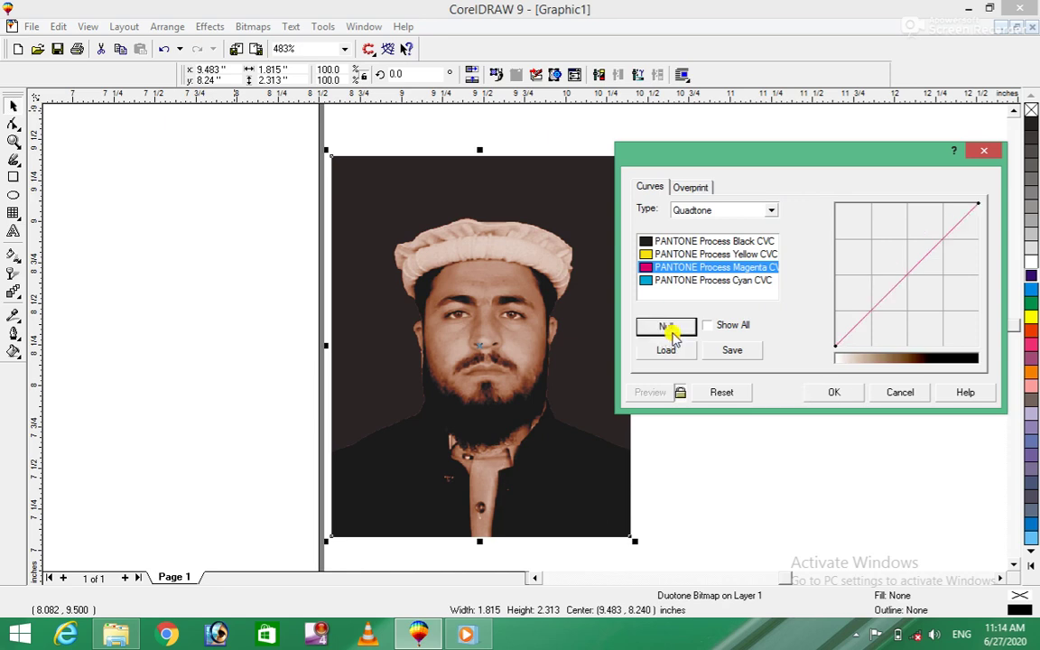
Cancel the Load browser and Duotone dialog, then undo the grayscale conversion.
{"action": "left_click", "coordinate": [666, 351]}
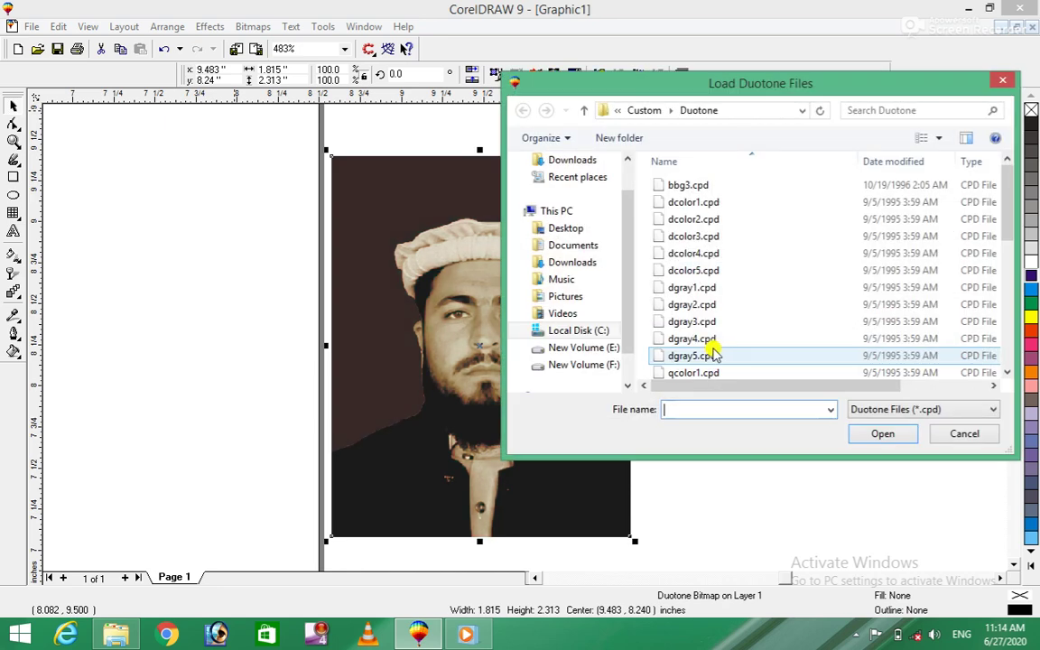
{"action": "left_click", "coordinate": [962, 434]}
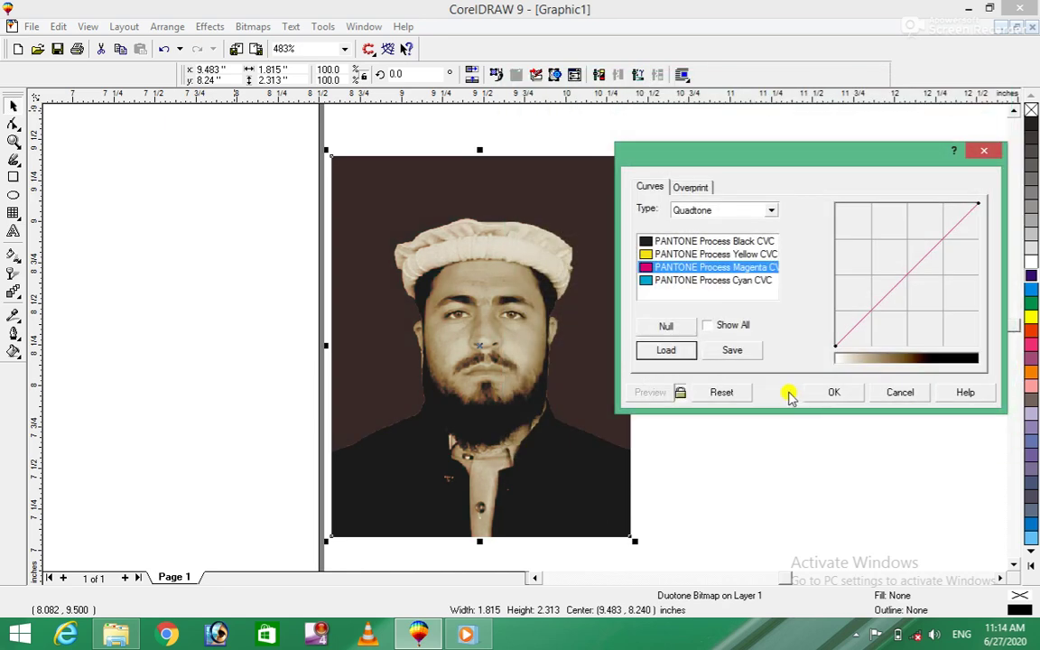
{"action": "left_click", "coordinate": [897, 393]}
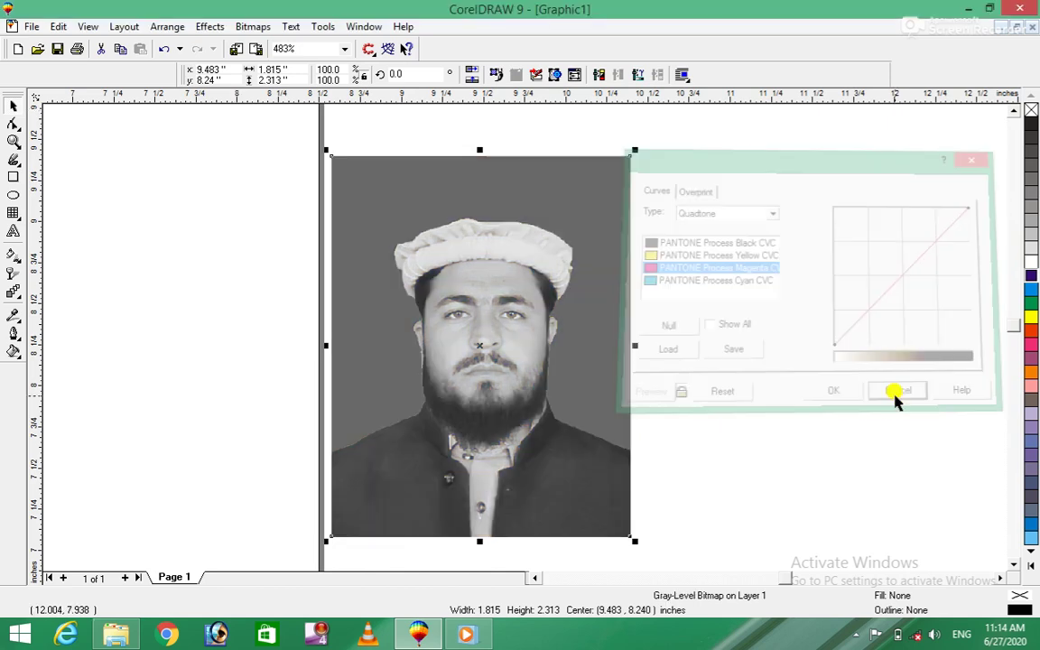
{"action": "key", "text": "ctrl+z"}
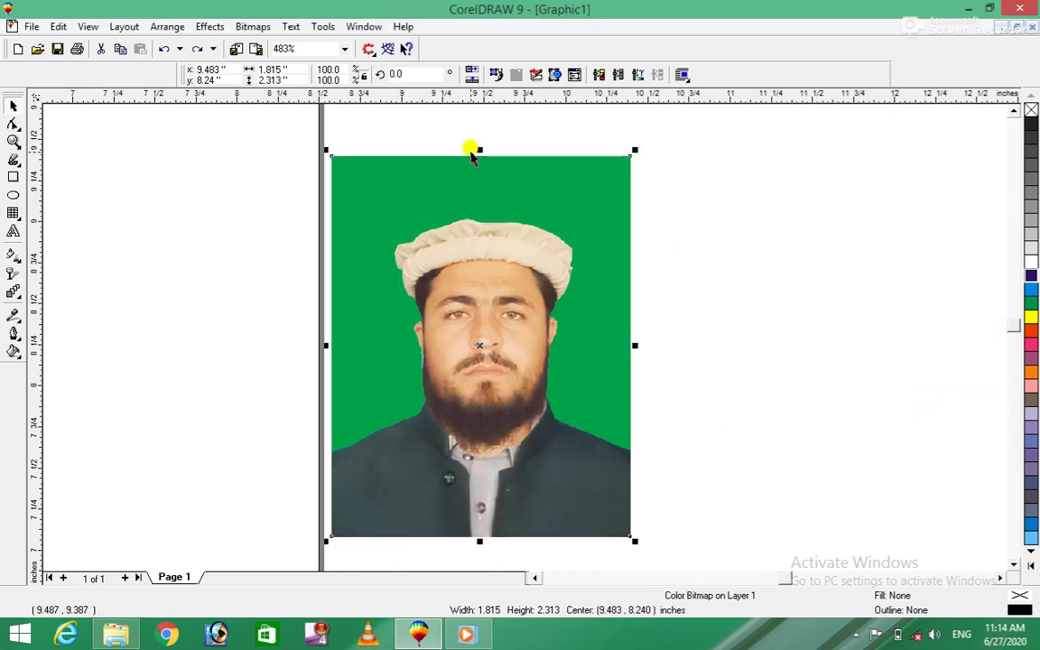
Convert the portrait bitmap to Lab Color (24-bit) via Bitmaps > Mode.
{"action": "left_click", "coordinate": [248, 27]}
{"action": "mouse_move", "coordinate": [271, 140]}
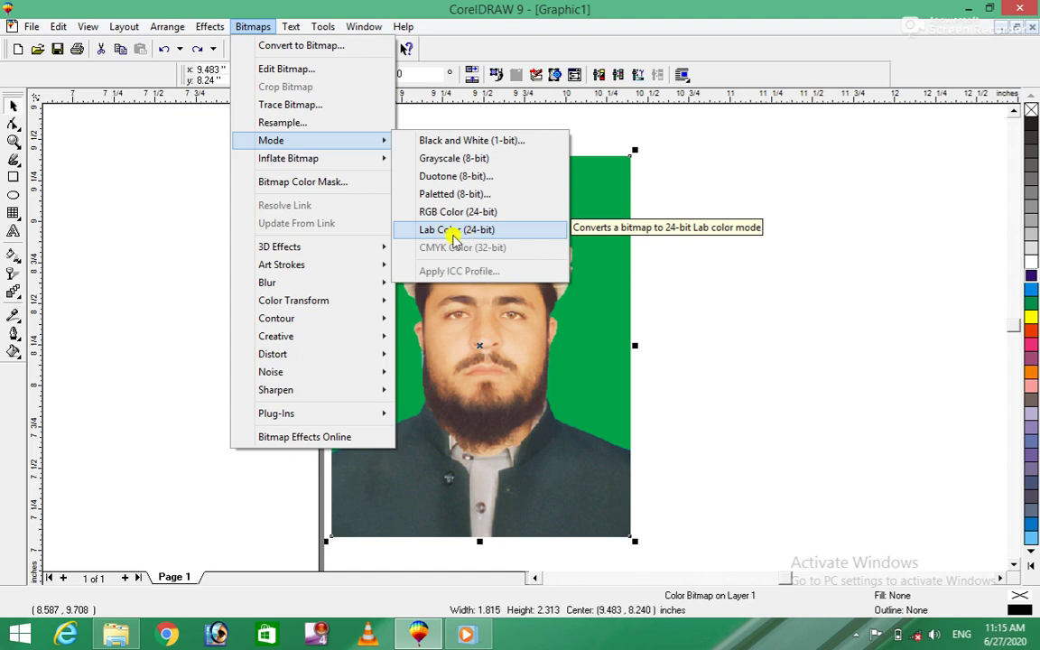
{"action": "left_click", "coordinate": [500, 232]}
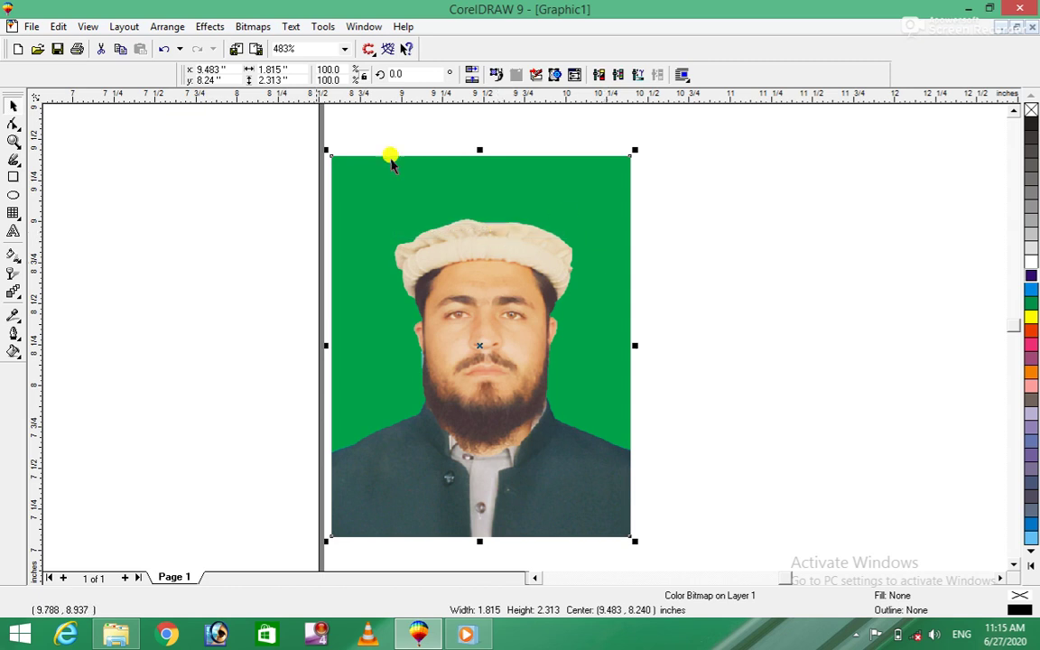
{"action": "left_click", "coordinate": [253, 26]}
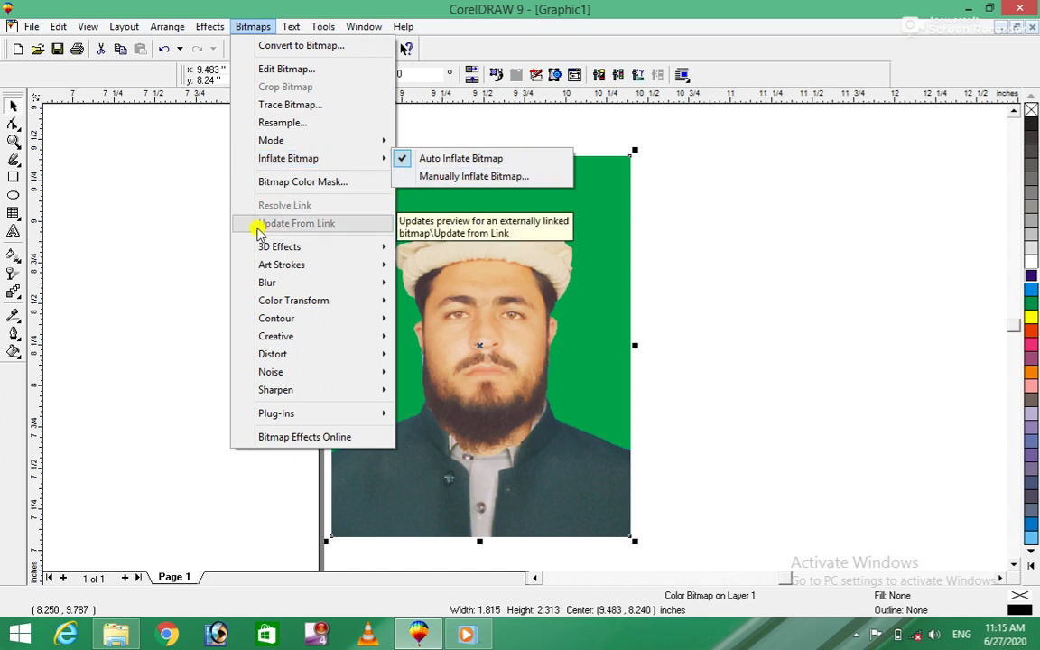
Sample the green background in Bitmap Color Mask, then close the panel.
{"action": "left_click", "coordinate": [315, 190]}
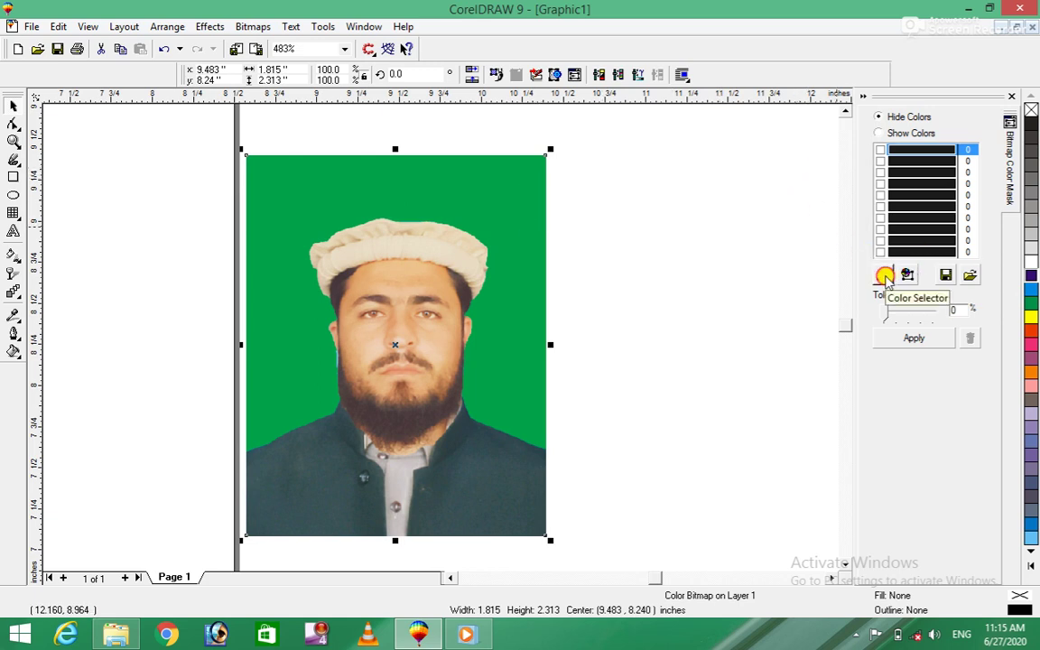
{"action": "left_click", "coordinate": [883, 275]}
{"action": "left_click", "coordinate": [495, 179]}
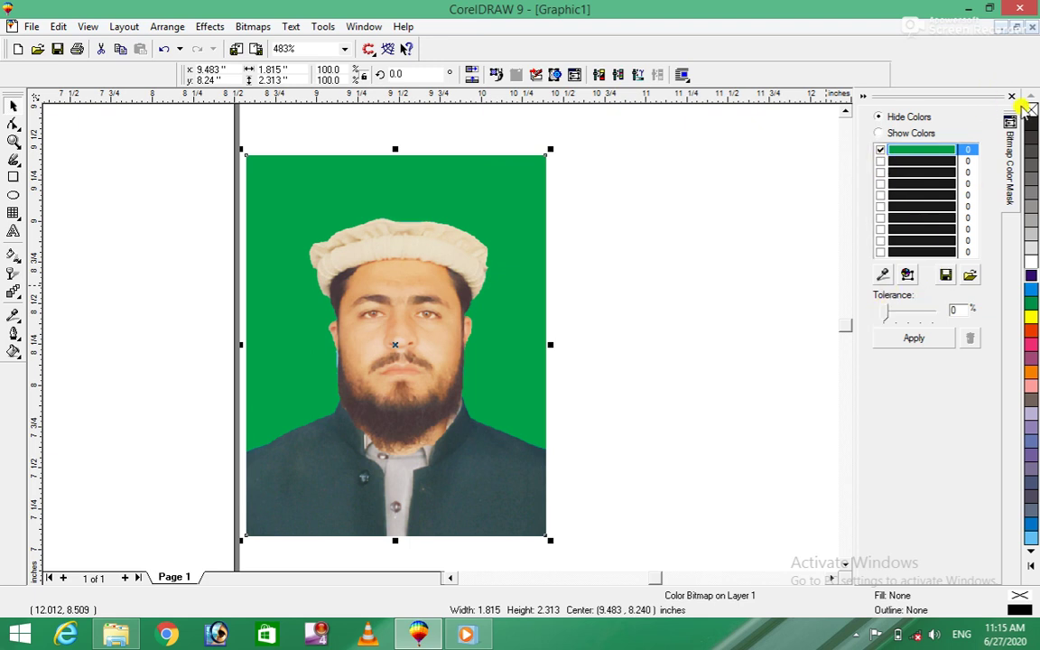
{"action": "left_click", "coordinate": [1012, 97]}
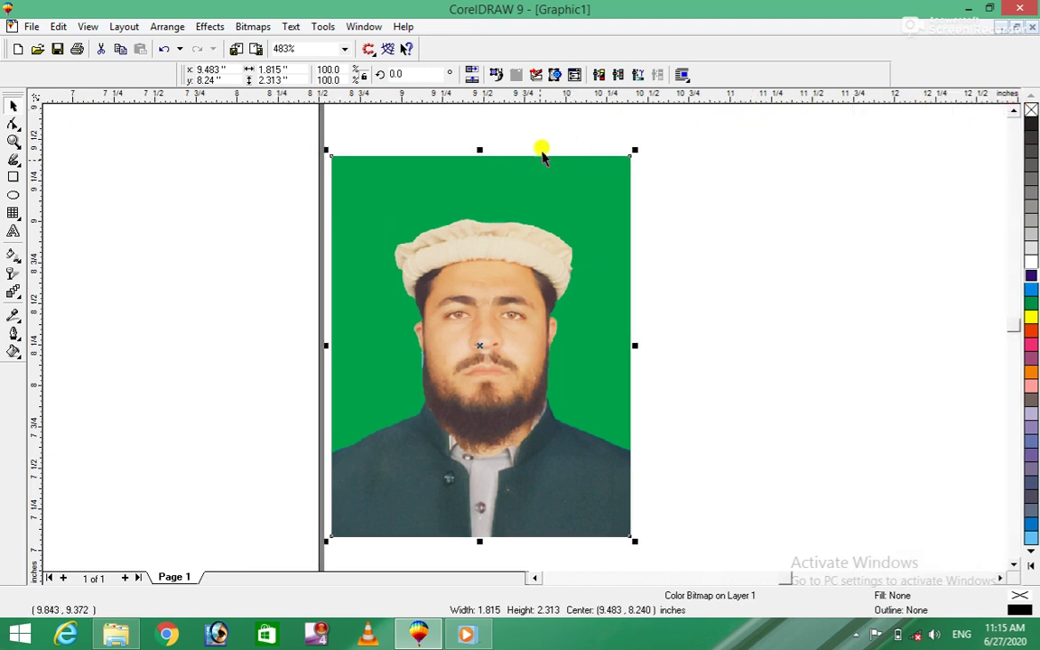
In Bitmap Color Mask, pick the green background, set Hide Colors, and apply.
{"action": "left_click", "coordinate": [249, 27]}
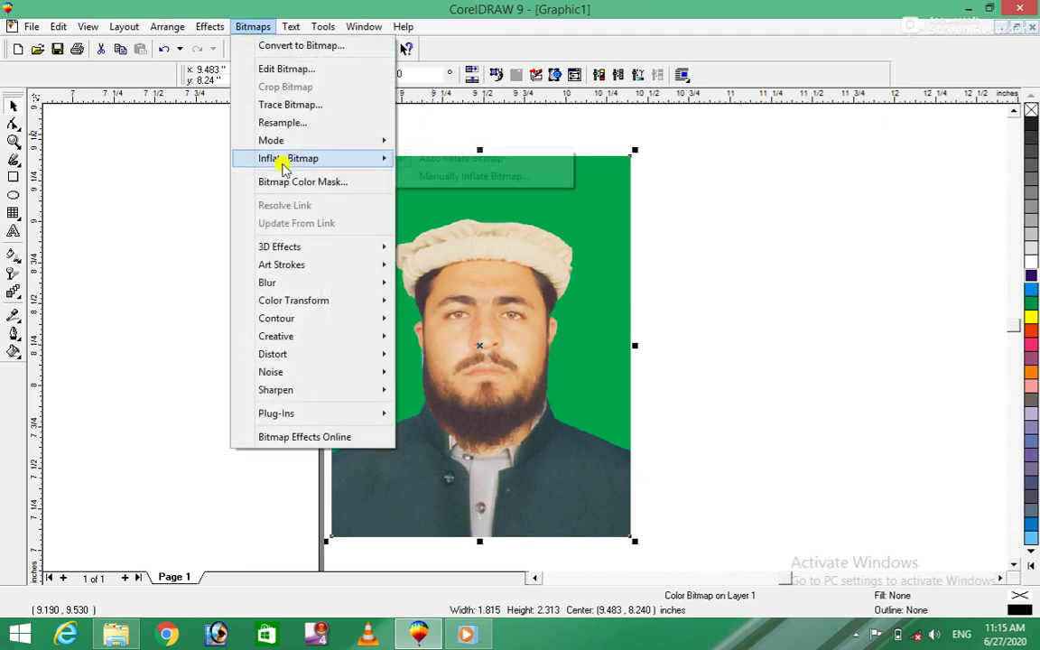
{"action": "left_click", "coordinate": [346, 182]}
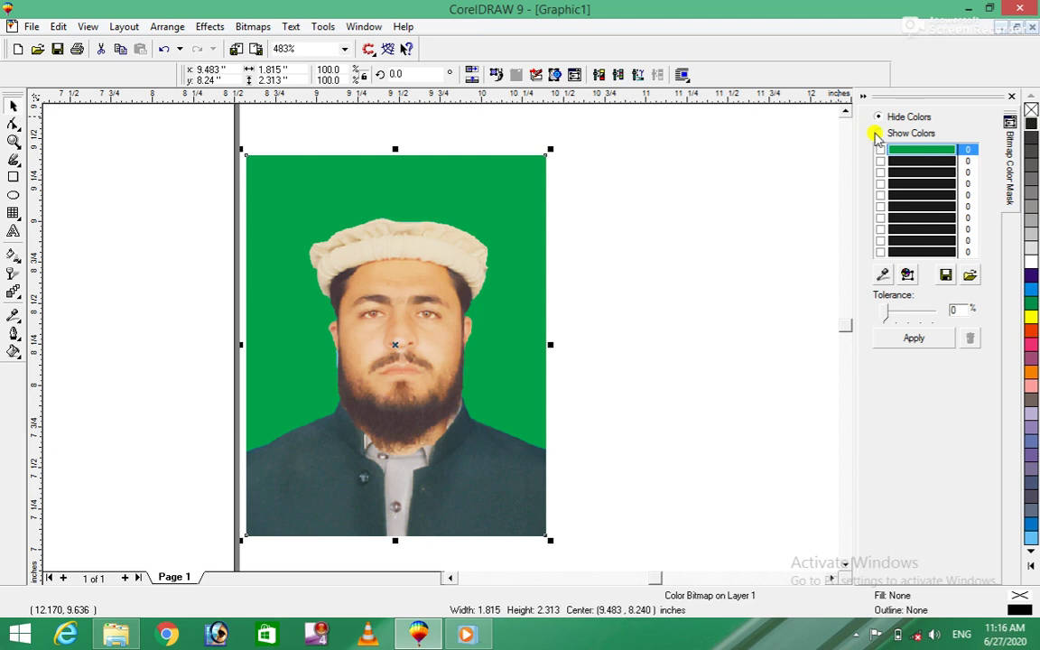
{"action": "left_click", "coordinate": [877, 134]}
{"action": "left_click", "coordinate": [877, 135]}
{"action": "left_click", "coordinate": [887, 274]}
{"action": "left_click", "coordinate": [494, 200]}
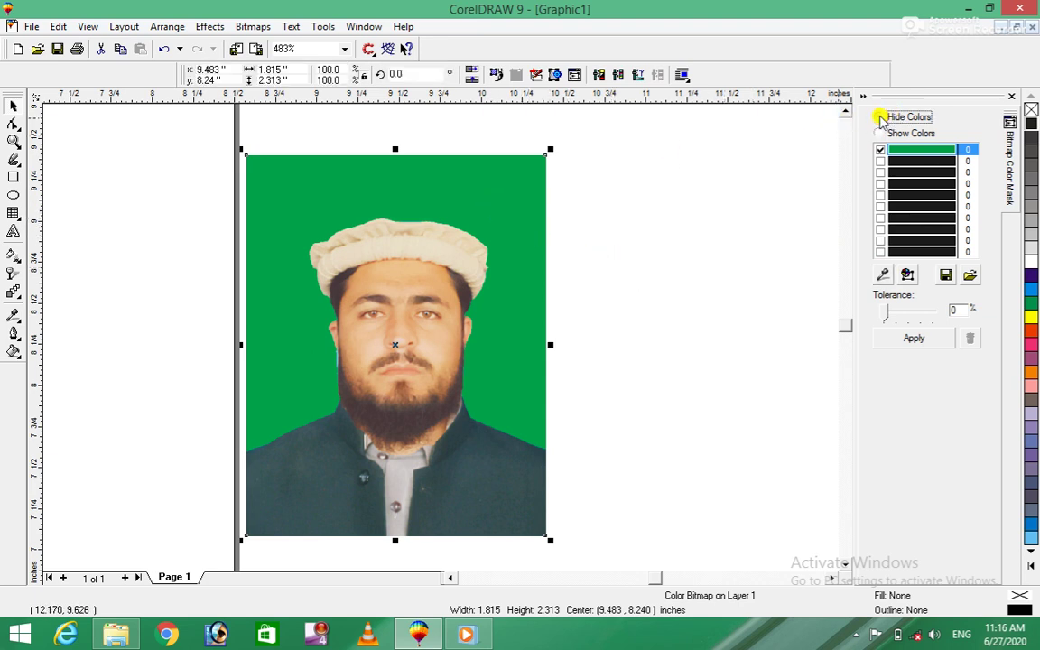
{"action": "left_click", "coordinate": [880, 117]}
{"action": "left_click", "coordinate": [913, 339]}
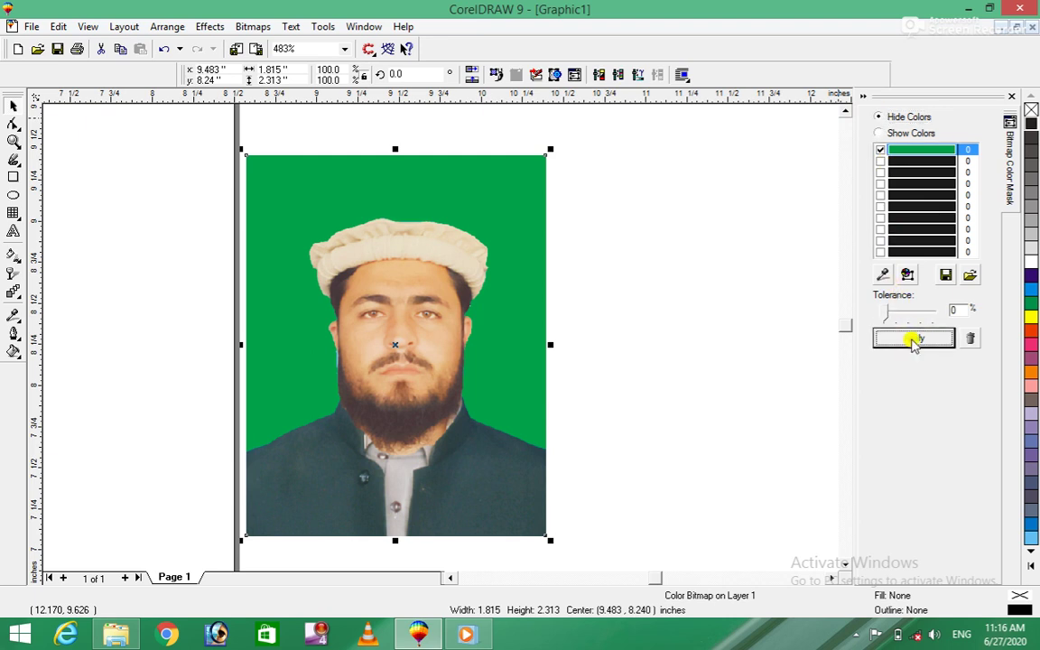
Apply the green colour mask at tolerances rising from 10% to 23%.
{"action": "left_click_drag", "start_coordinate": [885, 309], "coordinate": [892, 311]}
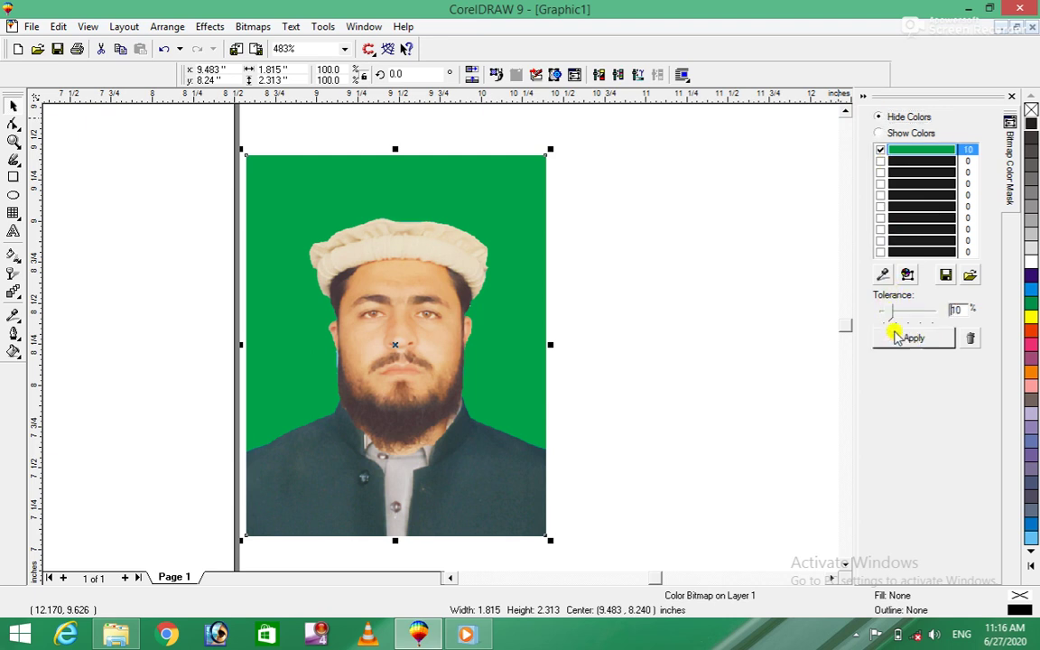
{"action": "left_click", "coordinate": [896, 335]}
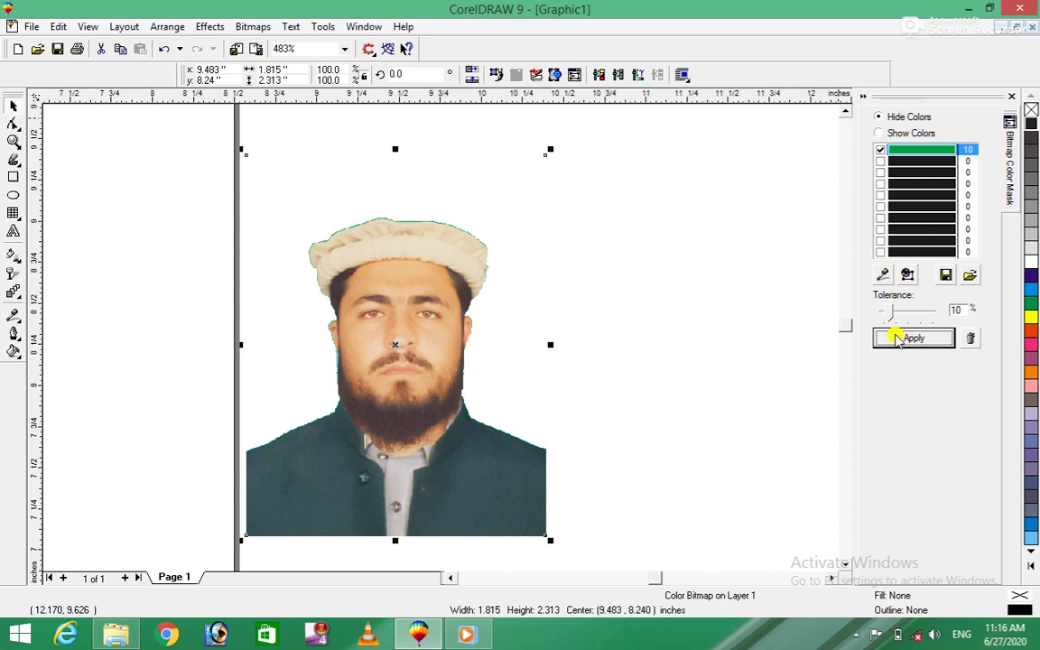
{"action": "left_click", "coordinate": [890, 313]}
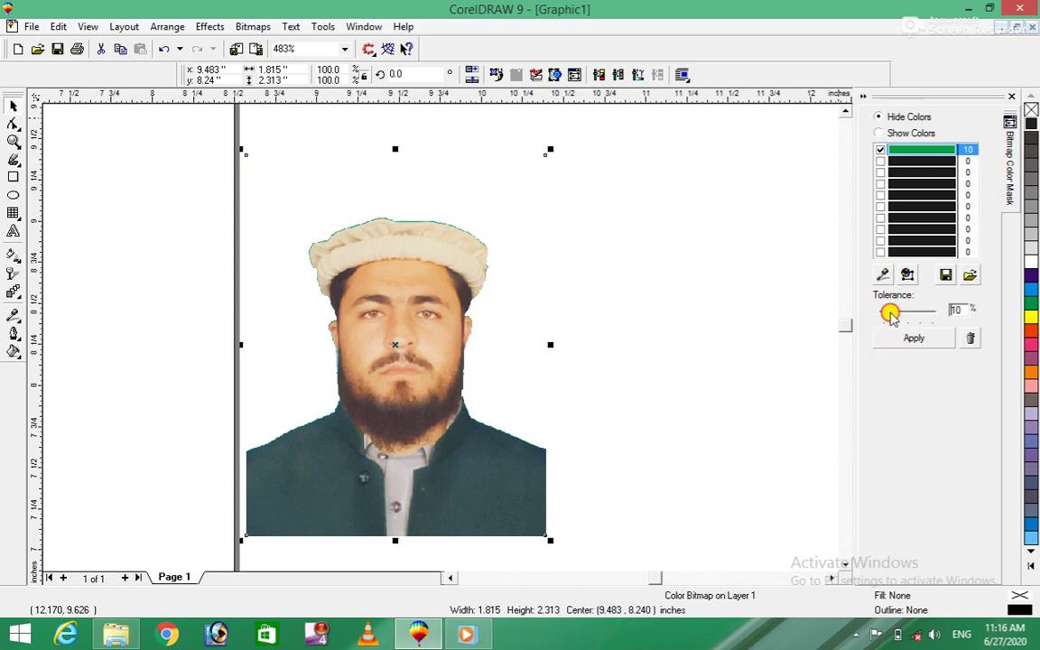
{"action": "left_click", "coordinate": [896, 333]}
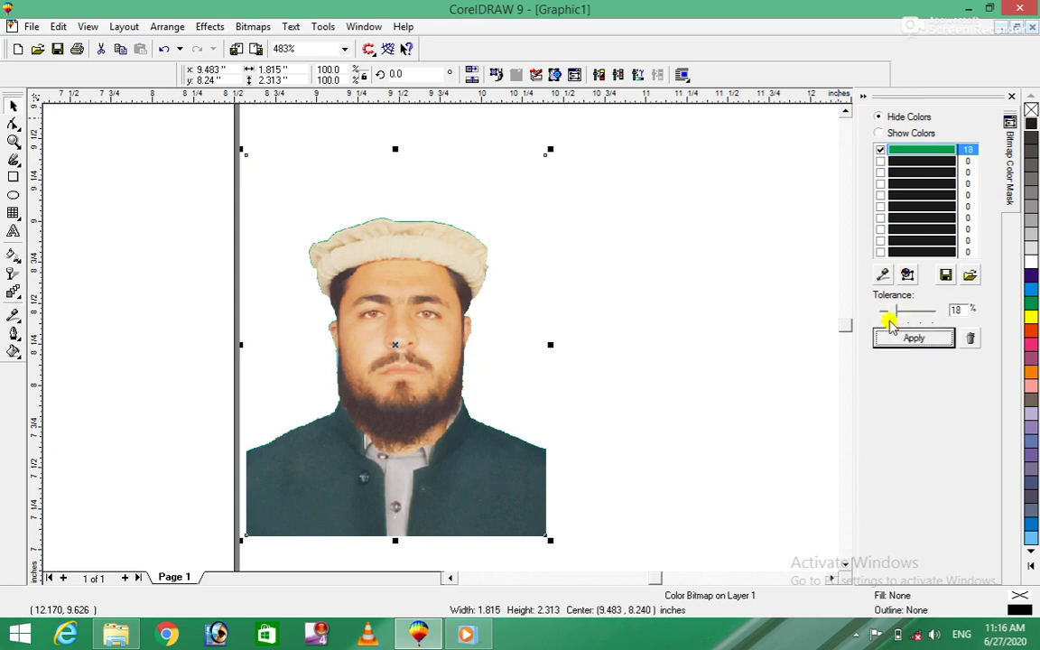
{"action": "left_click_drag", "start_coordinate": [895, 314], "coordinate": [898, 320]}
{"action": "left_click", "coordinate": [908, 337]}
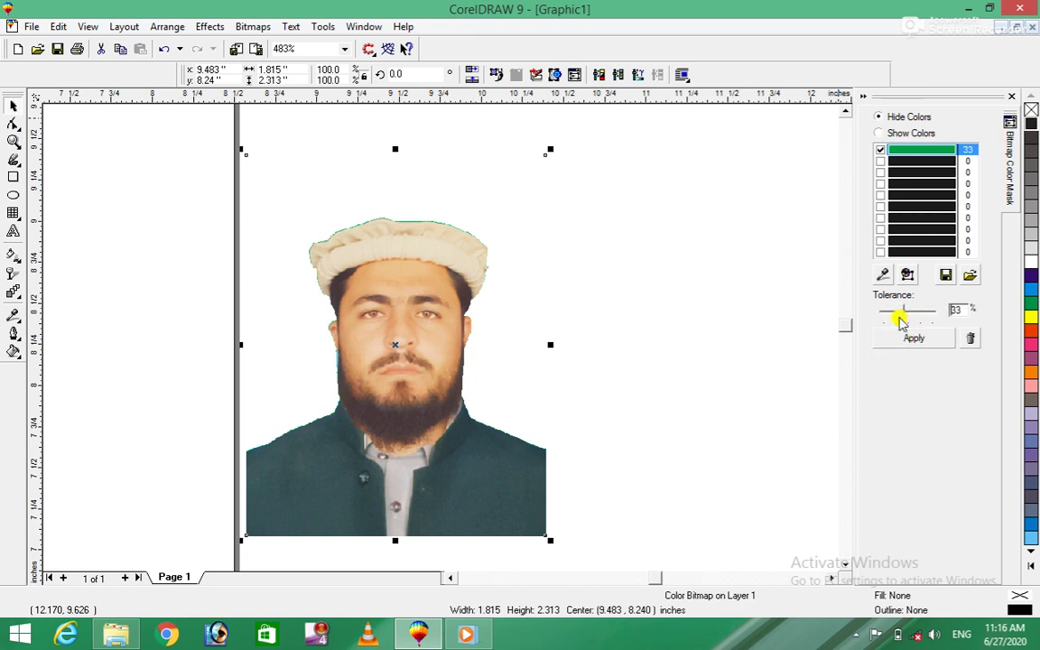
{"action": "left_click", "coordinate": [904, 336]}
Reapply the mask at higher tolerances, then lower the tolerance to 38%.
{"action": "left_click", "coordinate": [899, 314]}
{"action": "left_click", "coordinate": [913, 338]}
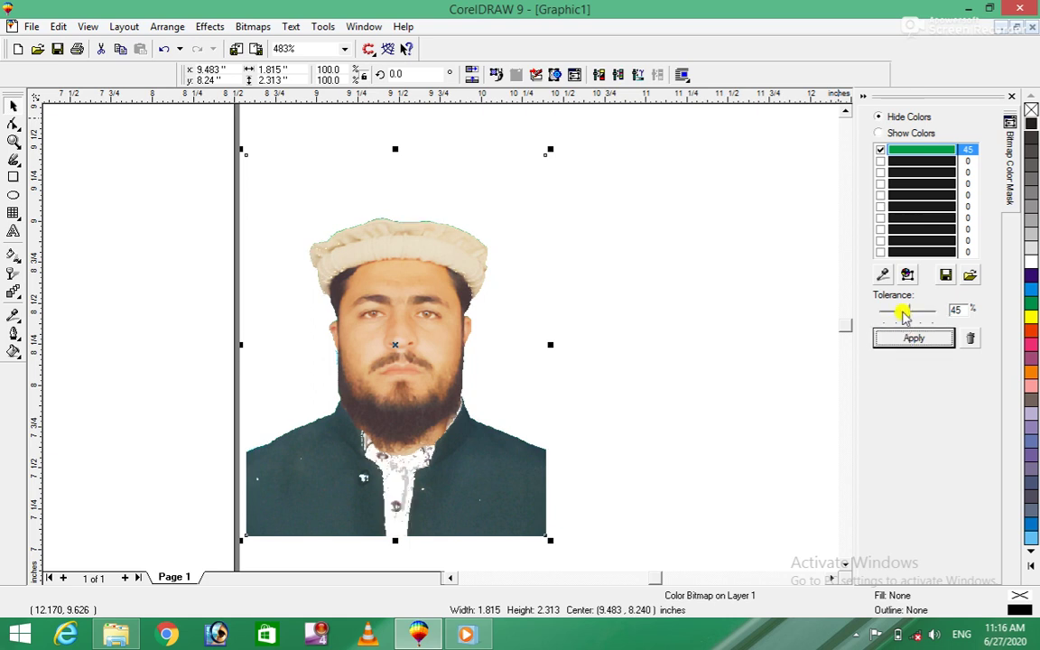
{"action": "left_click", "coordinate": [903, 311]}
{"action": "left_click", "coordinate": [905, 336]}
{"action": "left_click_drag", "start_coordinate": [900, 313], "coordinate": [900, 314]}
{"action": "left_click", "coordinate": [908, 338]}
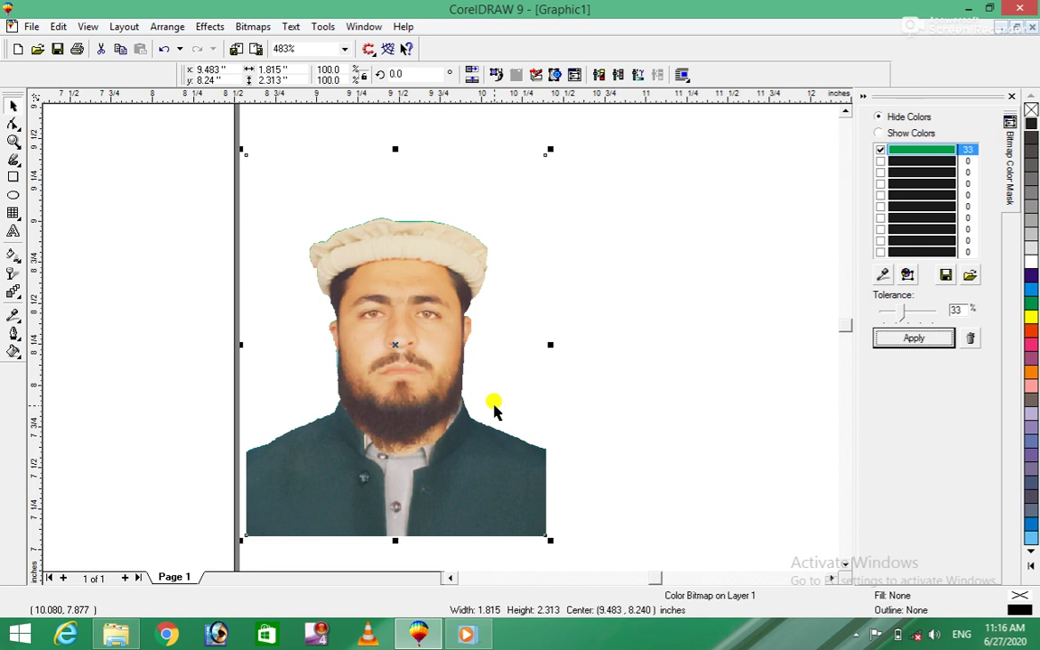
Apply the mask with Show Colors, then undo twice to restore the green background.
{"action": "left_click", "coordinate": [879, 134]}
{"action": "left_click", "coordinate": [903, 340]}
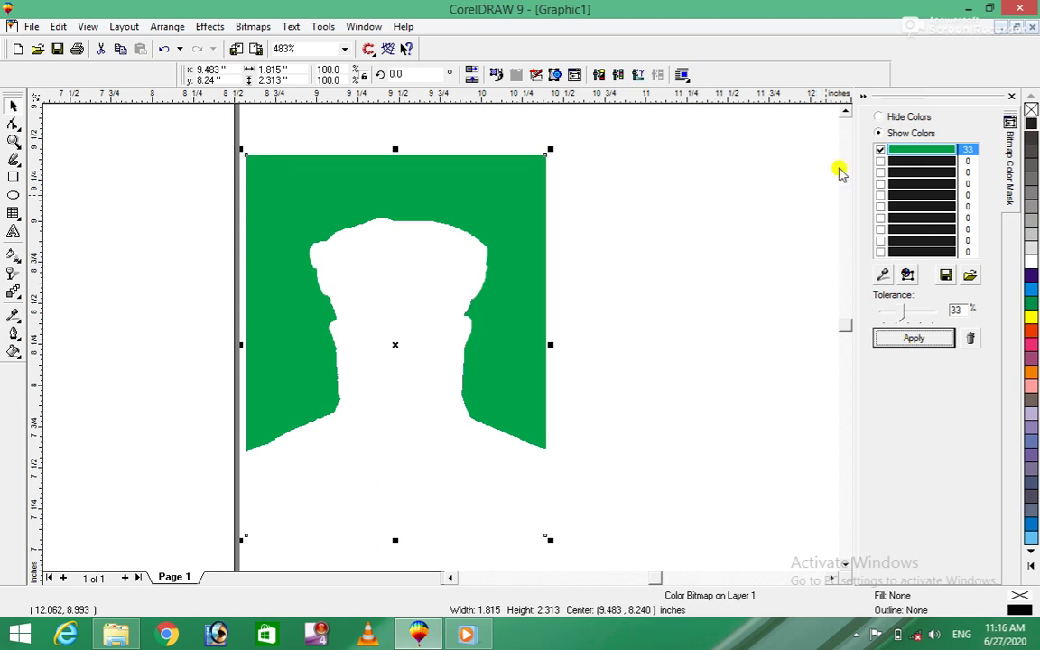
{"action": "left_click", "coordinate": [715, 183]}
{"action": "key", "text": "ctrl+z"}
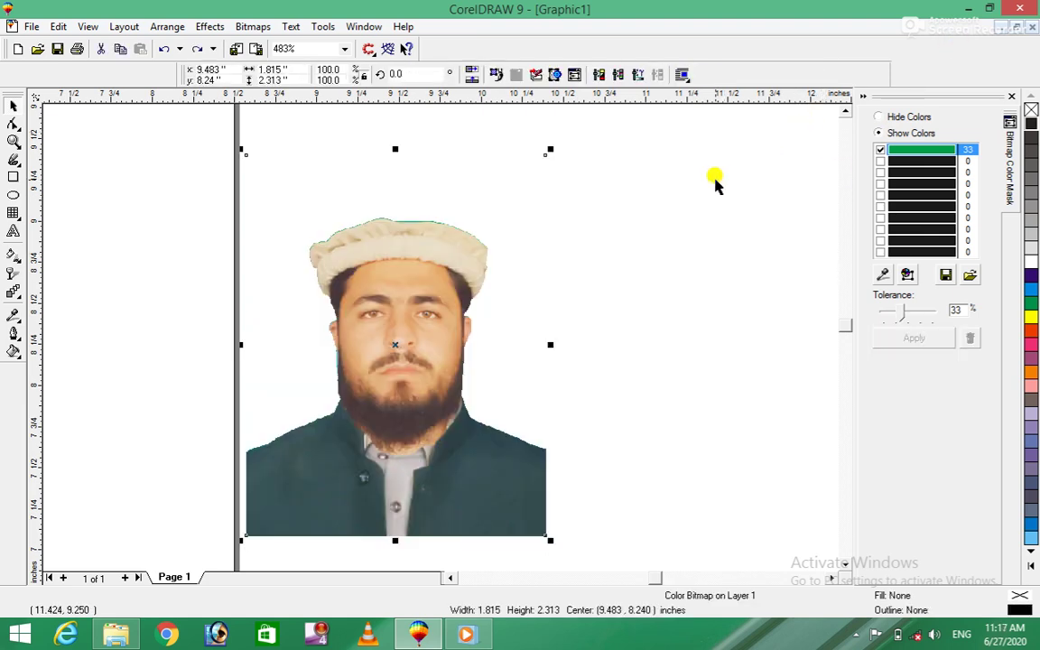
{"action": "key", "text": "ctrl+z"}
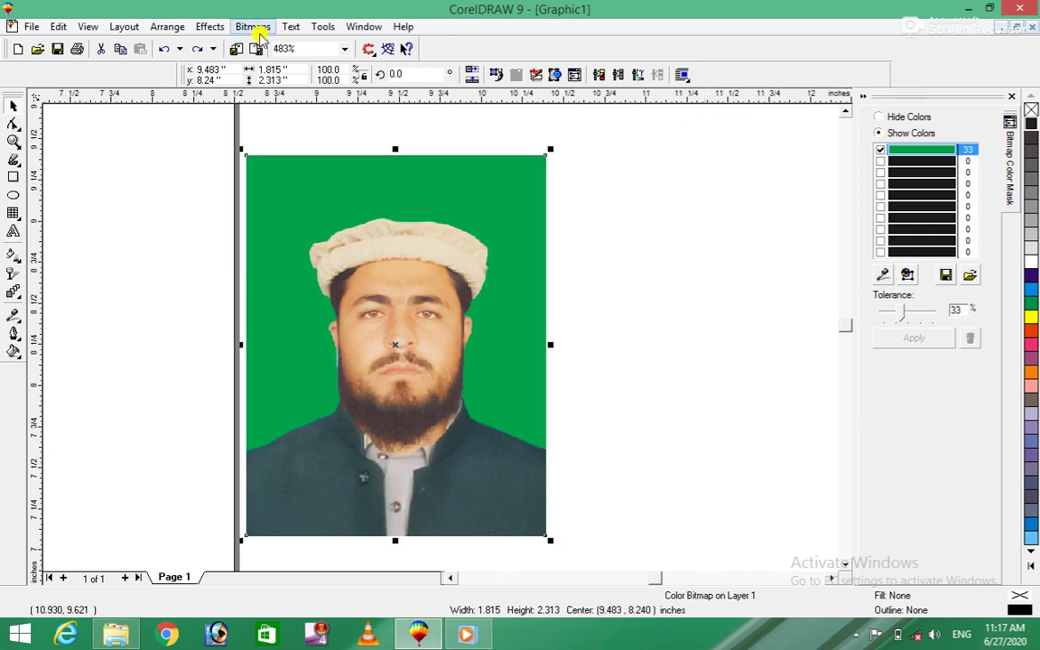
Close the colour mask docker and select the portrait photo.
{"action": "left_click", "coordinate": [254, 27]}
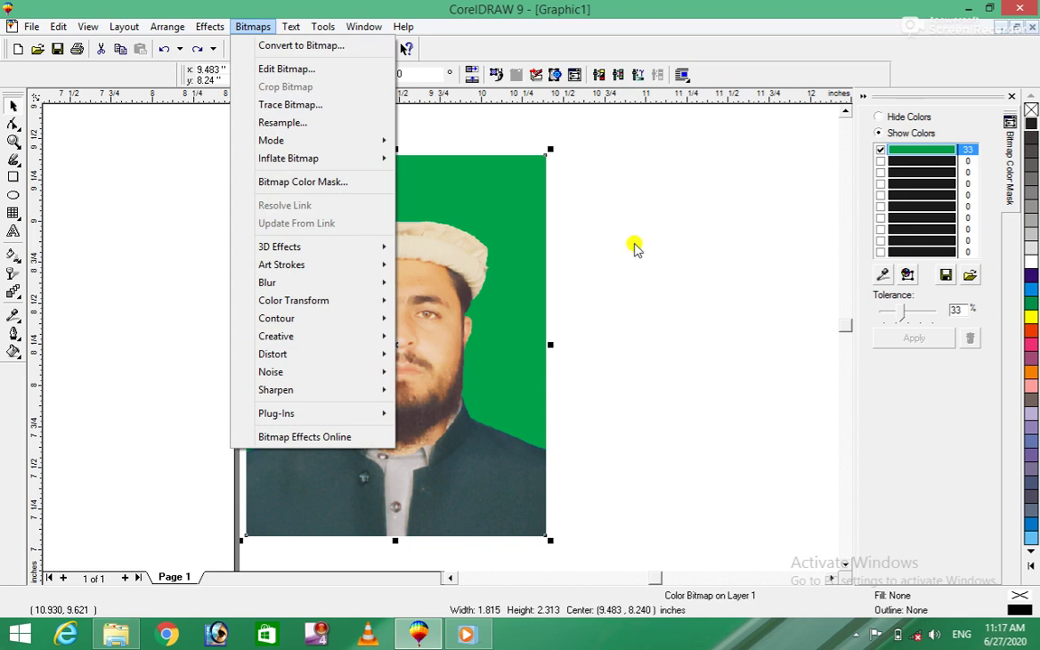
{"action": "left_click", "coordinate": [686, 226]}
{"action": "left_click", "coordinate": [1010, 96]}
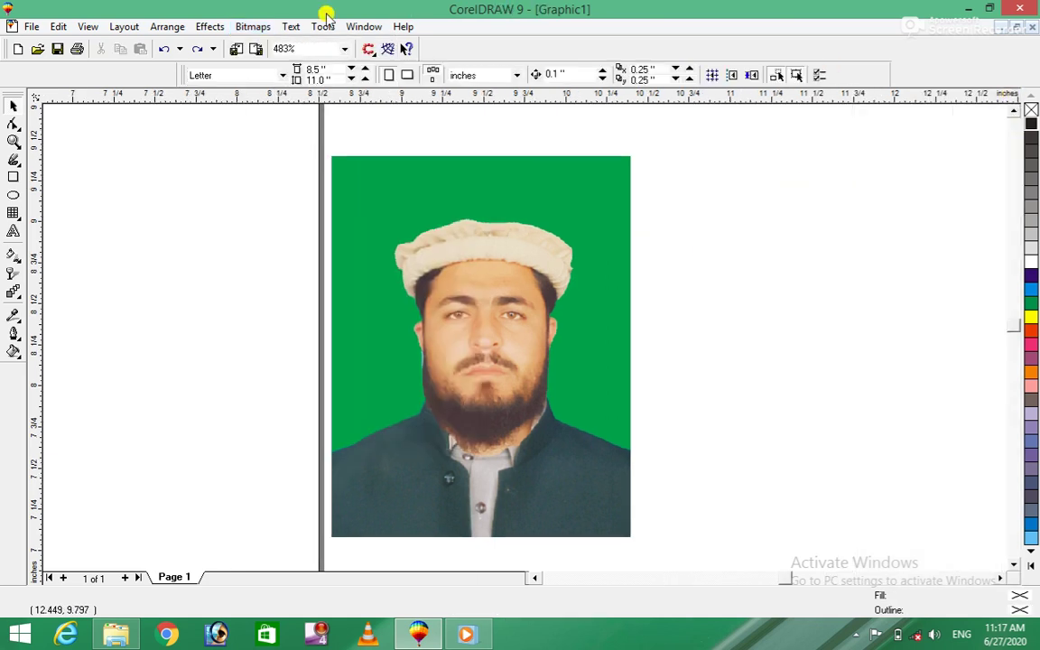
{"action": "left_click", "coordinate": [251, 26]}
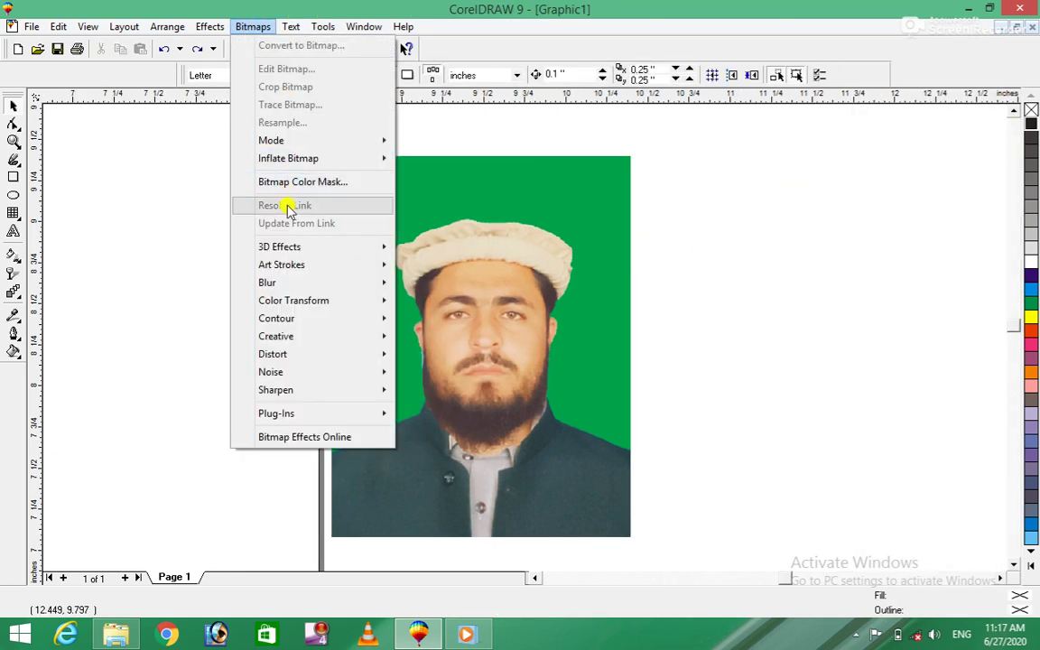
{"action": "mouse_move", "coordinate": [280, 246]}
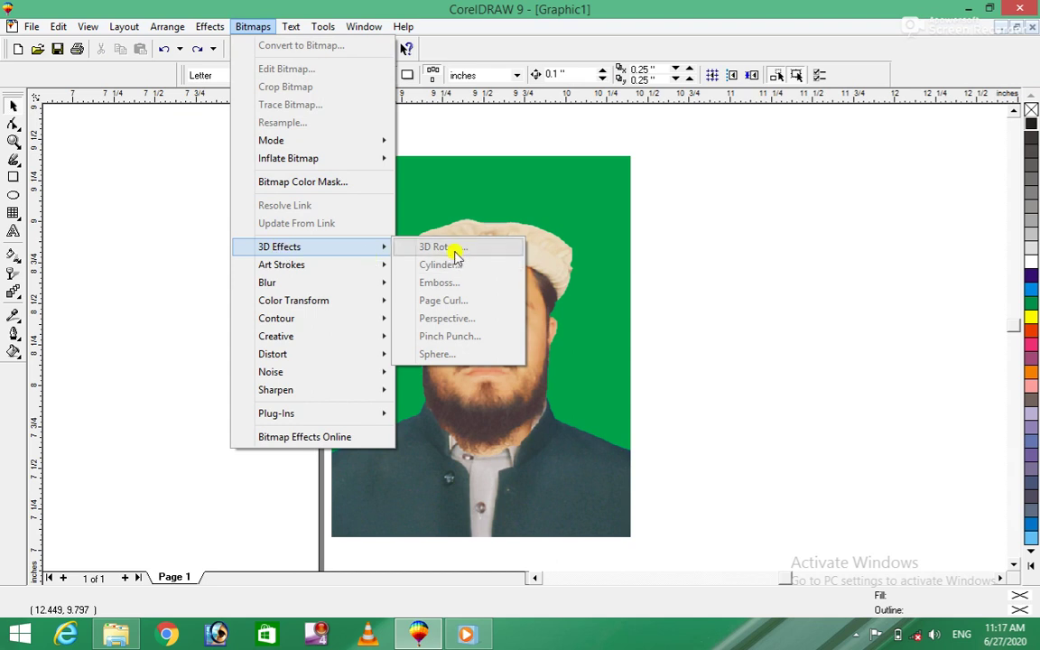
{"action": "left_click", "coordinate": [743, 223]}
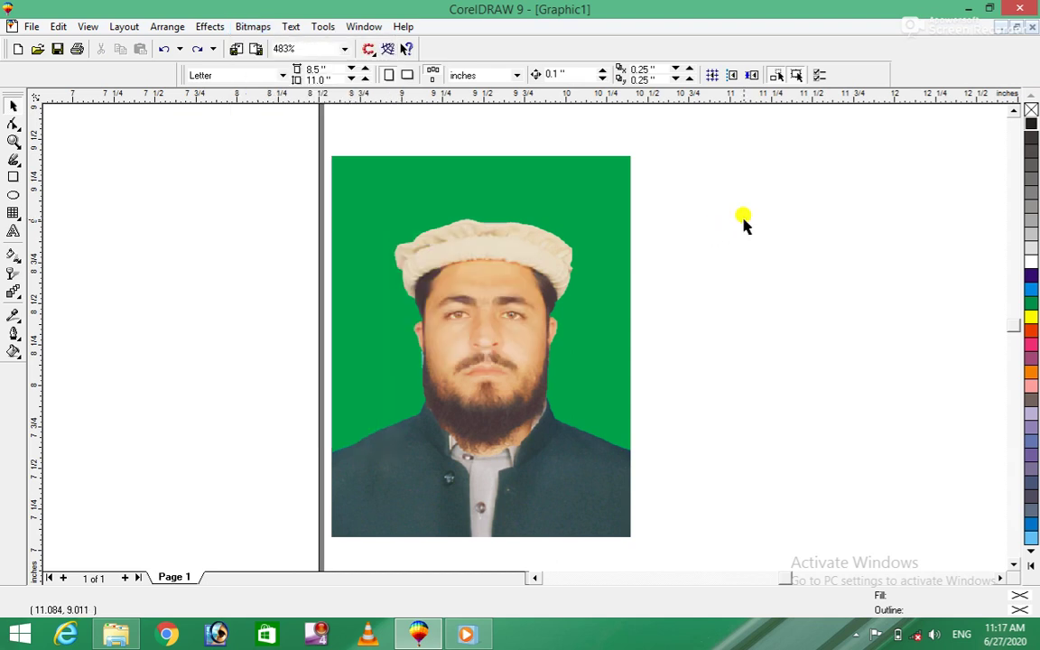
{"action": "left_click", "coordinate": [623, 190]}
Apply a 3D Rotate of vertical 10 and horizontal 36 to the portrait.
{"action": "left_click", "coordinate": [253, 28]}
{"action": "mouse_move", "coordinate": [280, 247]}
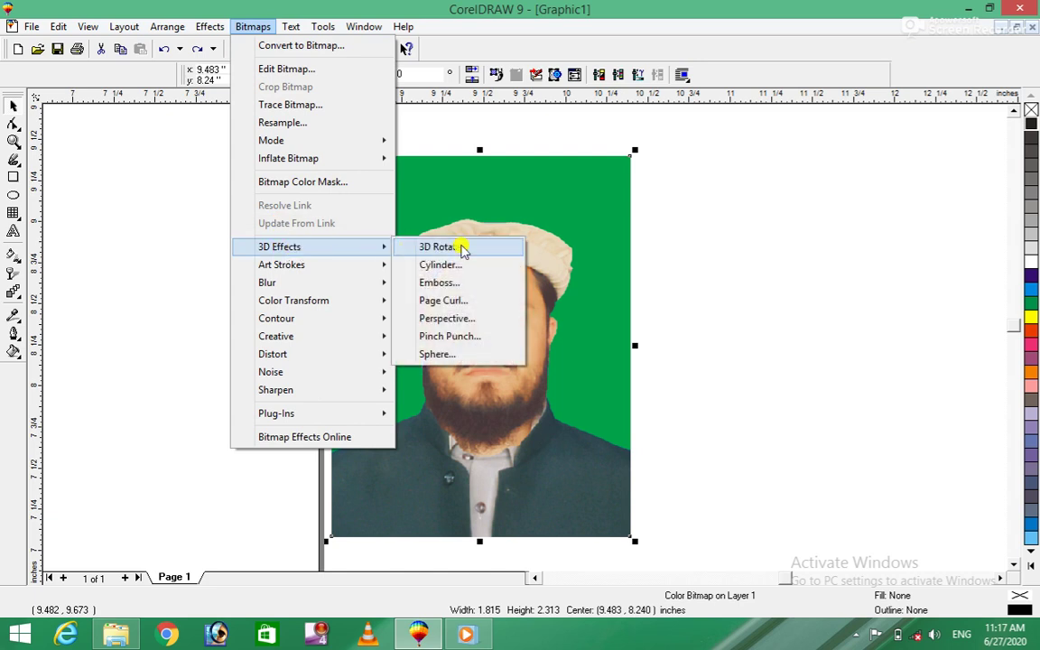
{"action": "left_click", "coordinate": [463, 249]}
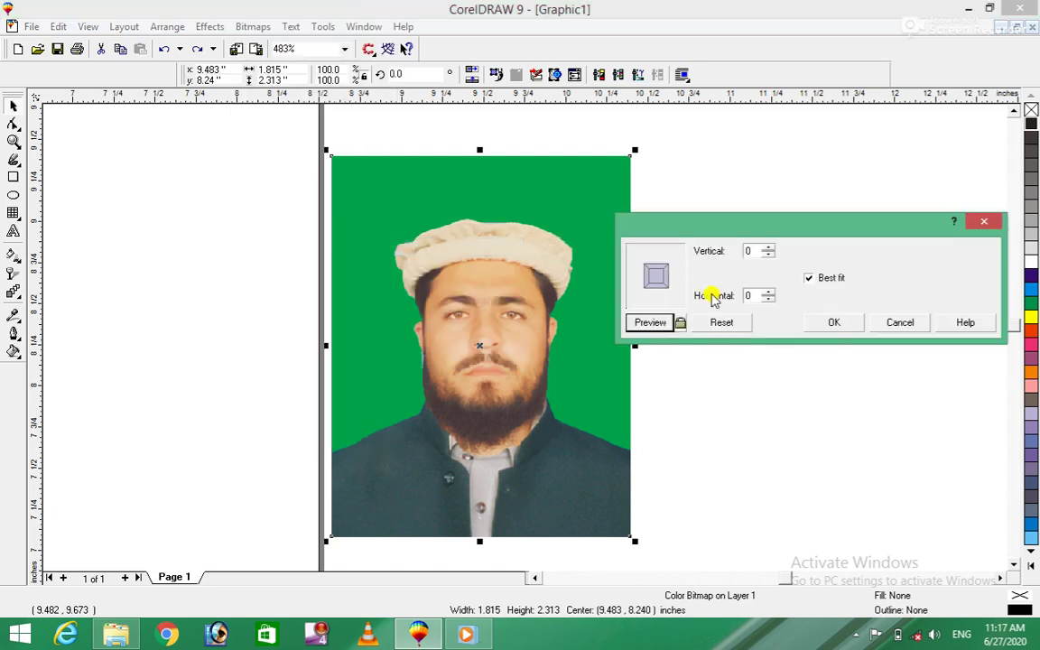
{"action": "mouse_move", "coordinate": [668, 282]}
{"action": "left_mouse_down"}
{"action": "mouse_move", "coordinate": [629, 298]}
{"action": "mouse_move", "coordinate": [638, 302]}
{"action": "mouse_move", "coordinate": [657, 274]}
{"action": "mouse_move", "coordinate": [665, 282]}
{"action": "mouse_move", "coordinate": [657, 274]}
{"action": "left_mouse_up"}
{"action": "left_click", "coordinate": [679, 322]}
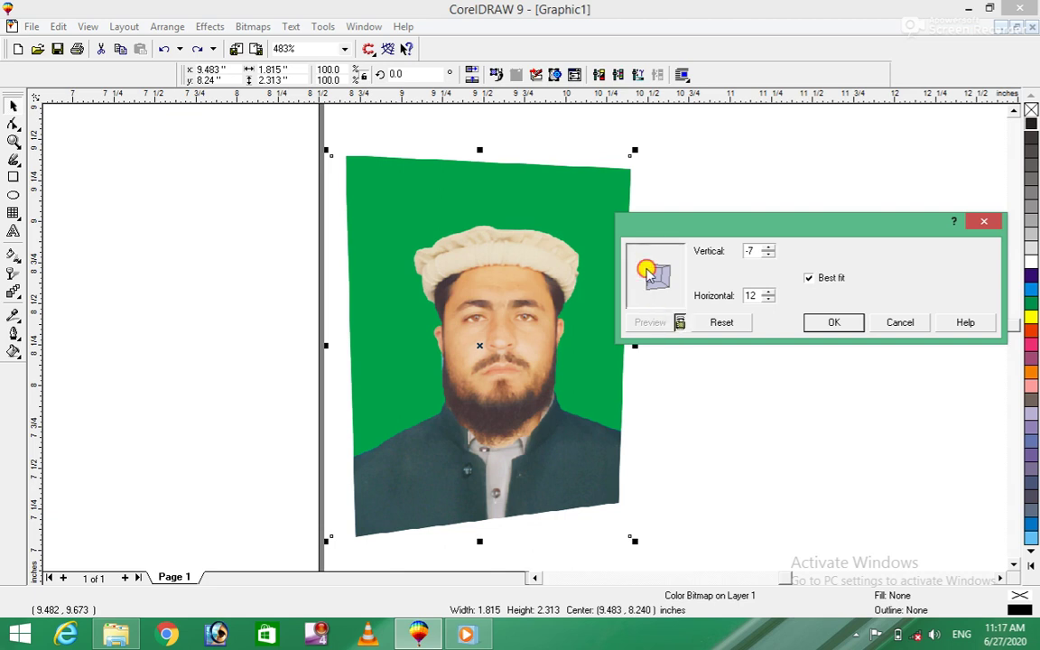
{"action": "left_click_drag", "start_coordinate": [648, 270], "coordinate": [632, 267]}
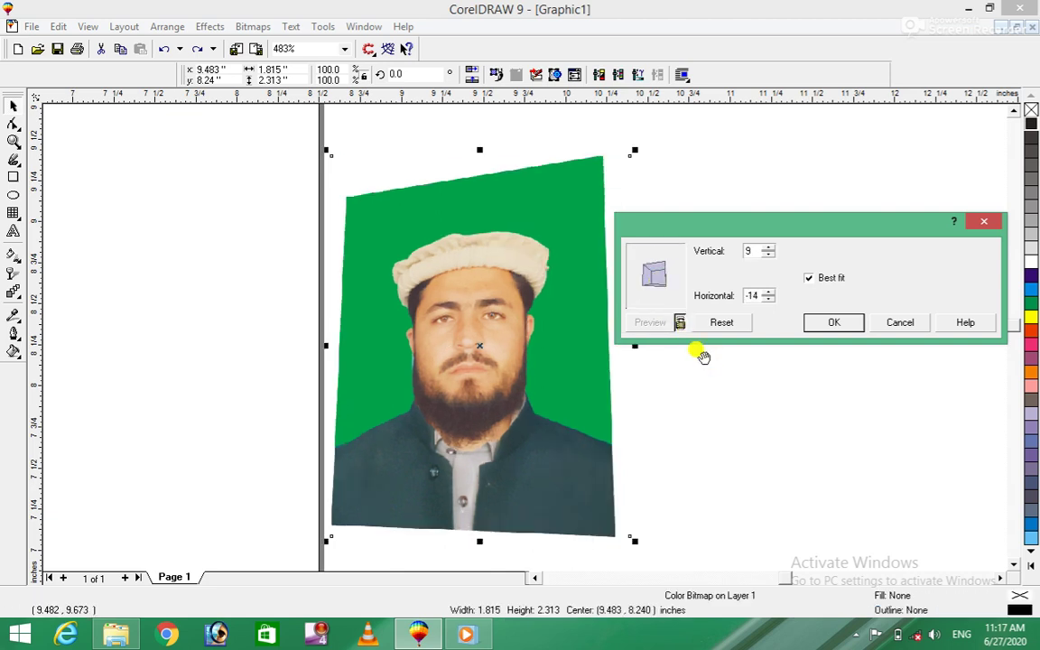
{"action": "left_click_drag", "start_coordinate": [657, 272], "coordinate": [679, 275]}
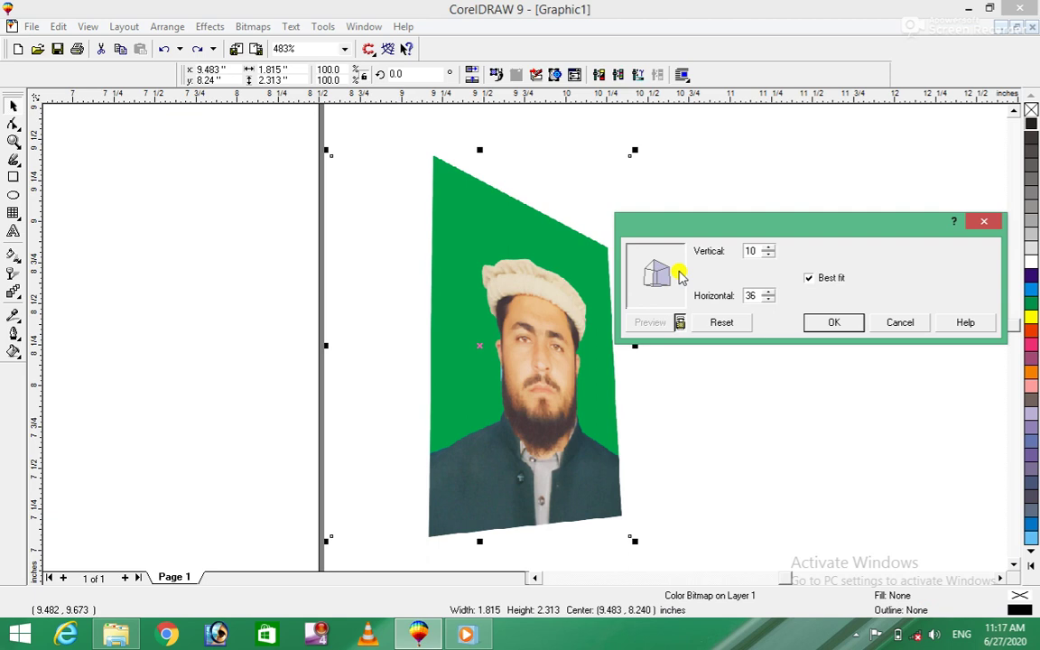
{"action": "left_click", "coordinate": [826, 323]}
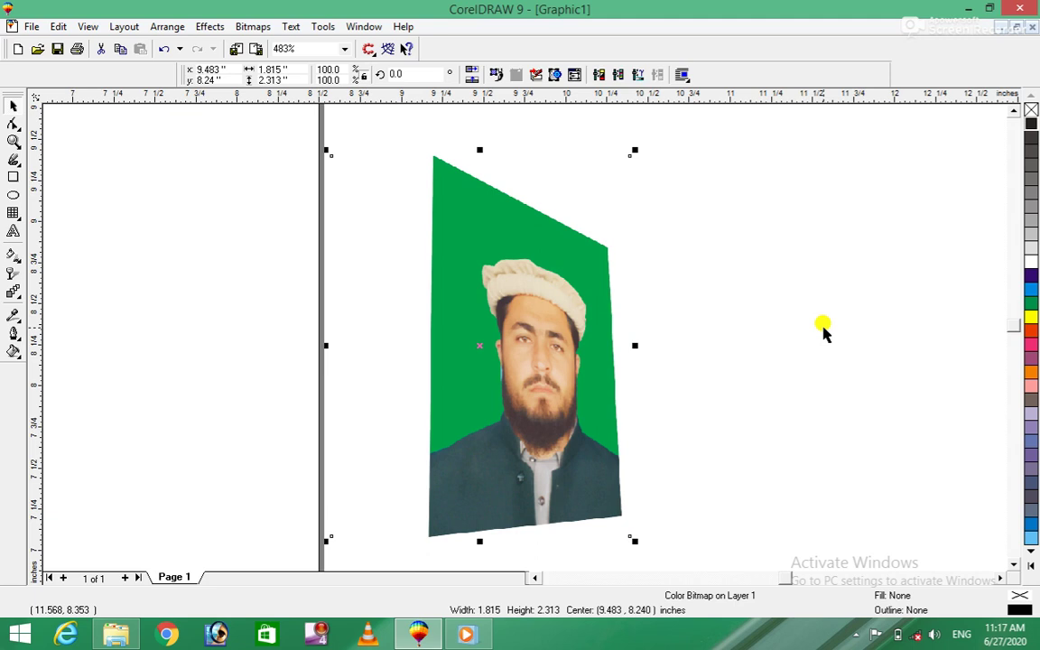
{"action": "left_click", "coordinate": [251, 27]}
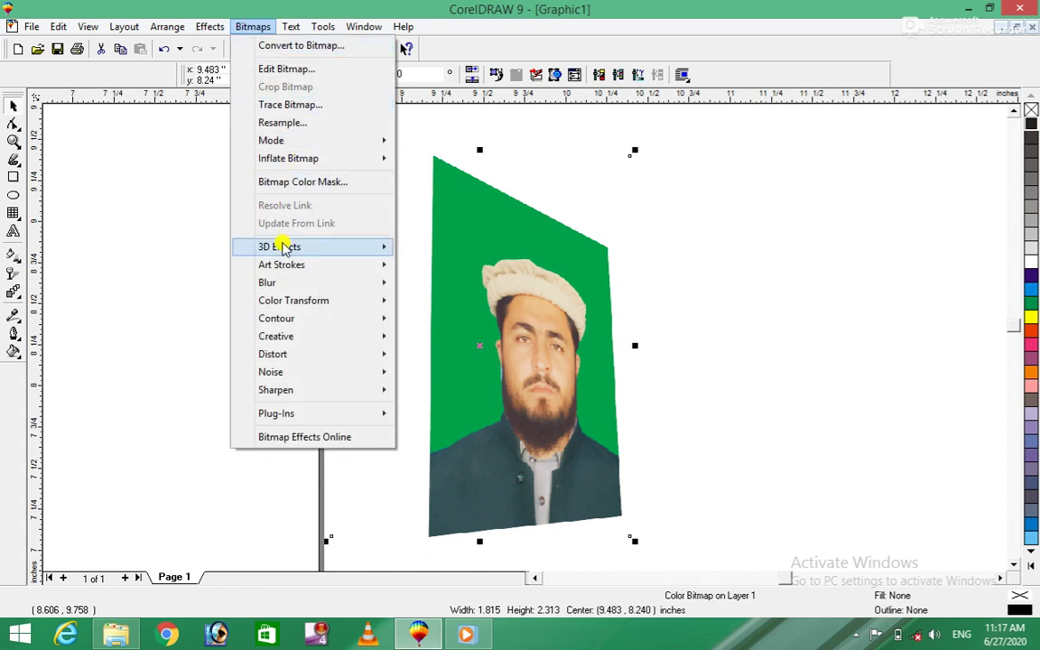
{"action": "mouse_move", "coordinate": [280, 246]}
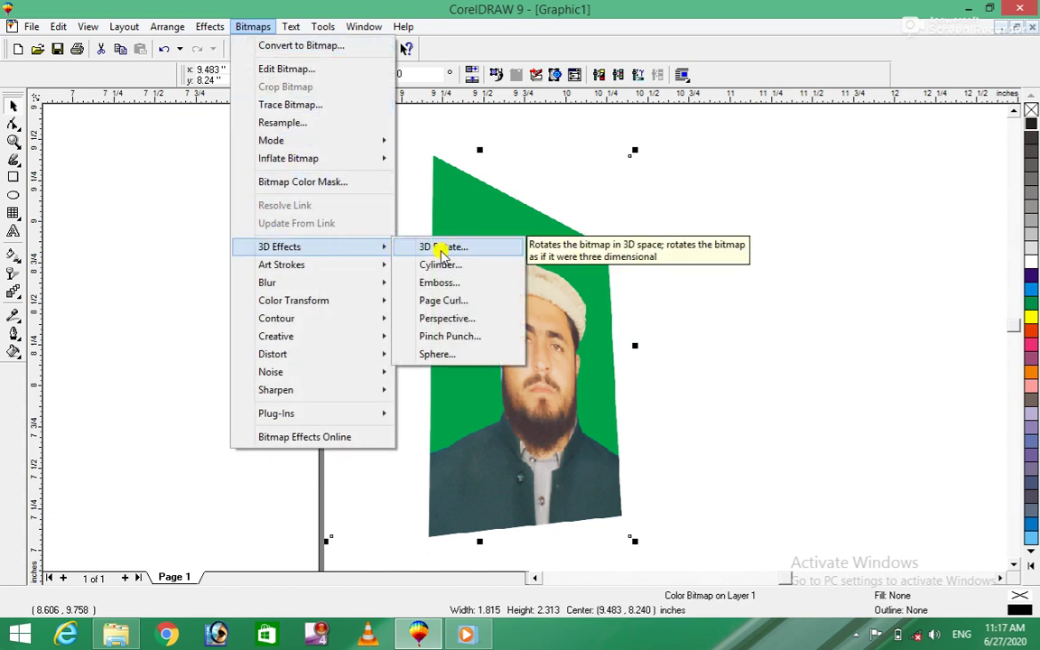
Preview a Cylinder distortion at percentages 36, -60 and -97.
{"action": "left_click", "coordinate": [443, 264]}
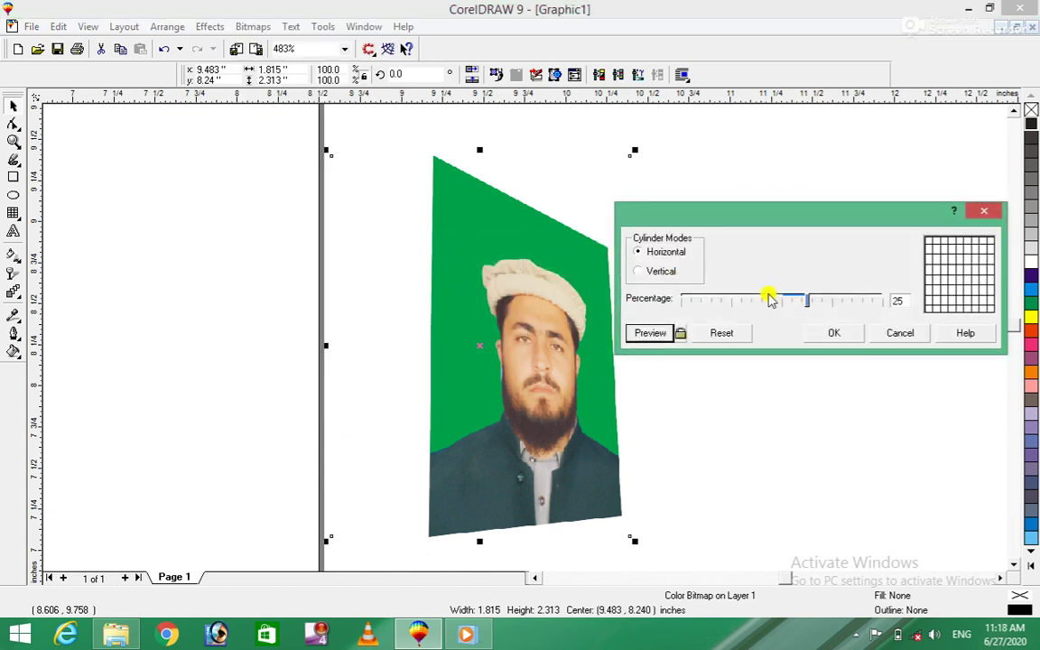
{"action": "left_click", "coordinate": [808, 304]}
{"action": "left_click_drag", "start_coordinate": [808, 304], "coordinate": [818, 302]}
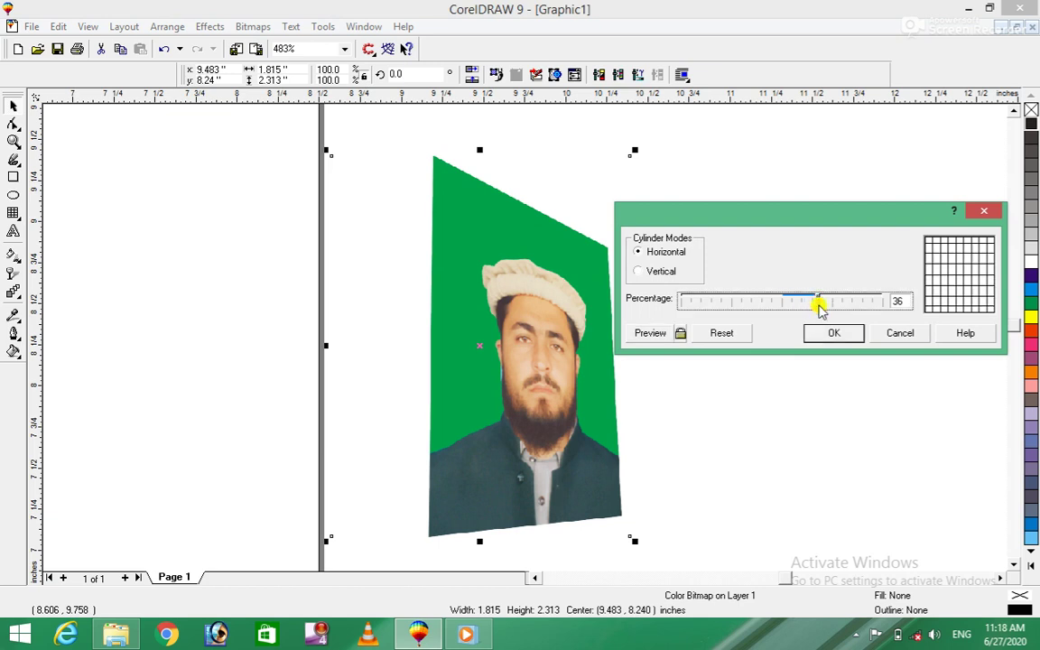
{"action": "left_click", "coordinate": [677, 333]}
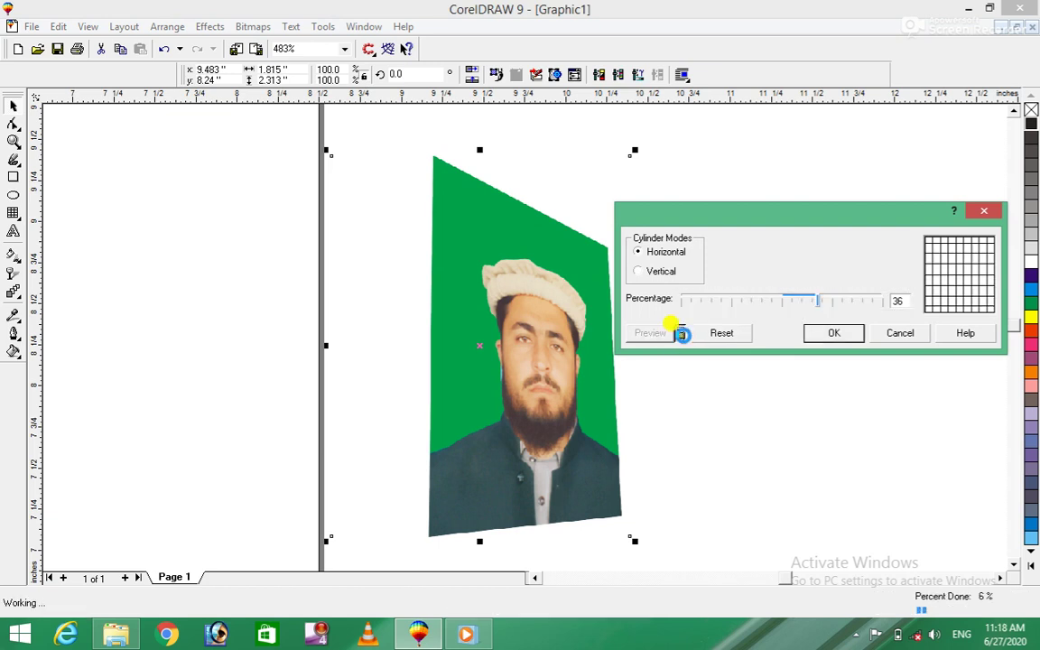
{"action": "left_click_drag", "start_coordinate": [818, 301], "coordinate": [723, 300]}
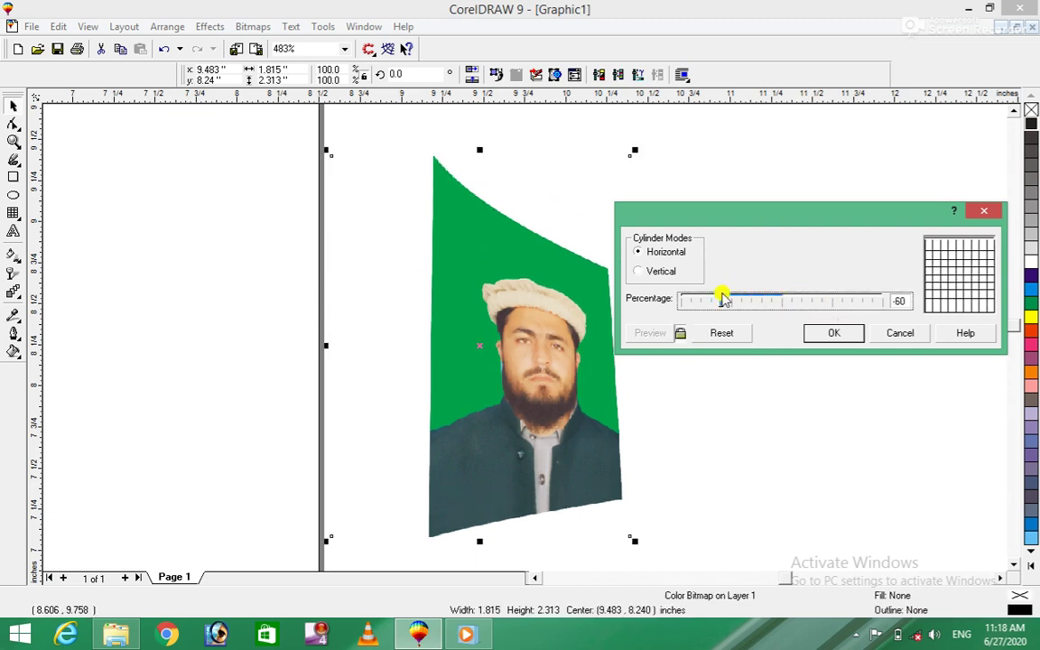
{"action": "left_click_drag", "start_coordinate": [723, 298], "coordinate": [695, 304]}
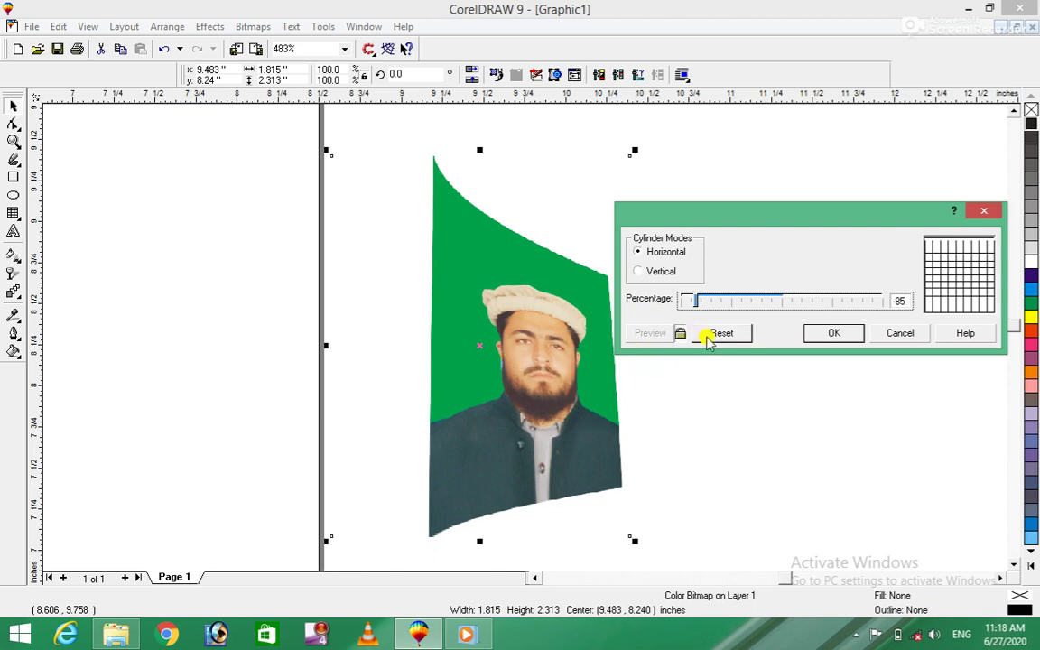
{"action": "left_click_drag", "start_coordinate": [696, 300], "coordinate": [684, 301]}
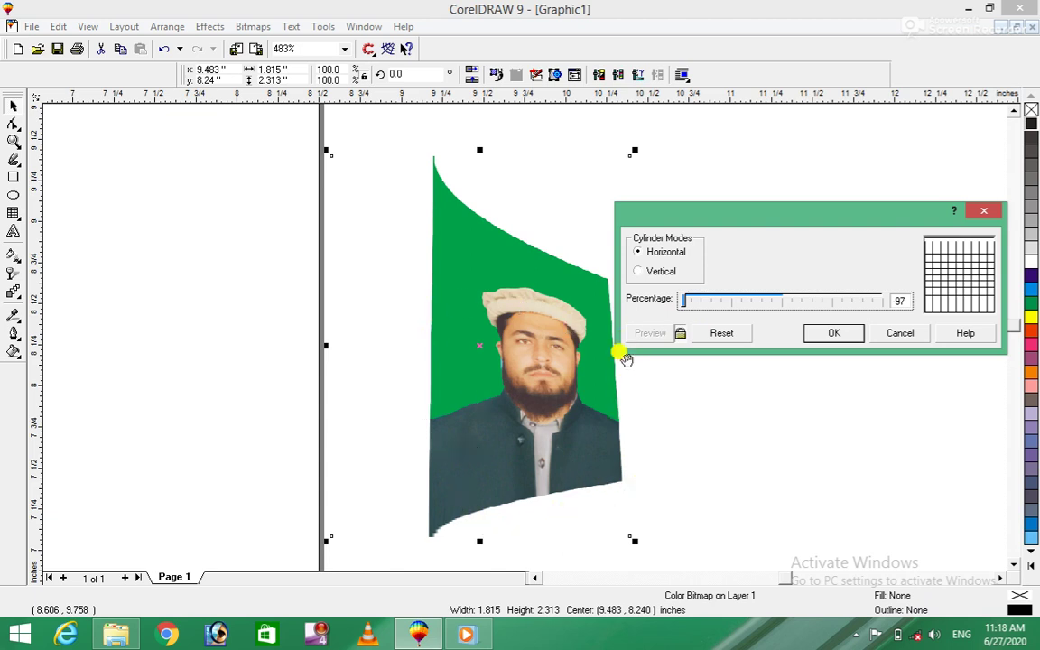
Switch Cylinder to Vertical, try strengths -15 to 93 and -100, then cancel.
{"action": "left_click", "coordinate": [639, 273]}
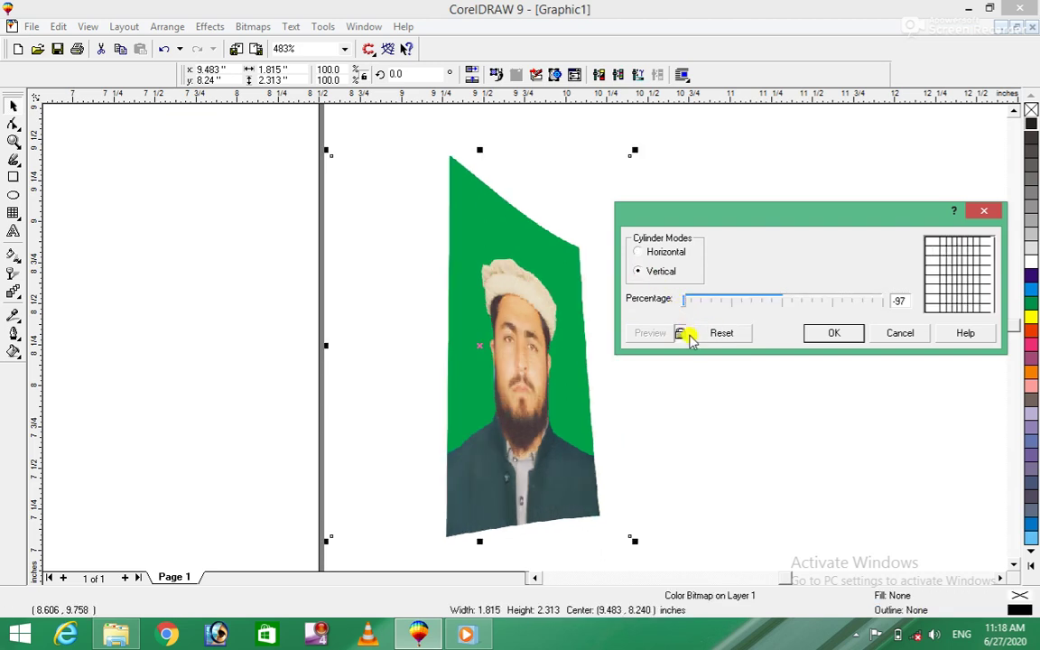
{"action": "left_click_drag", "start_coordinate": [684, 305], "coordinate": [767, 308]}
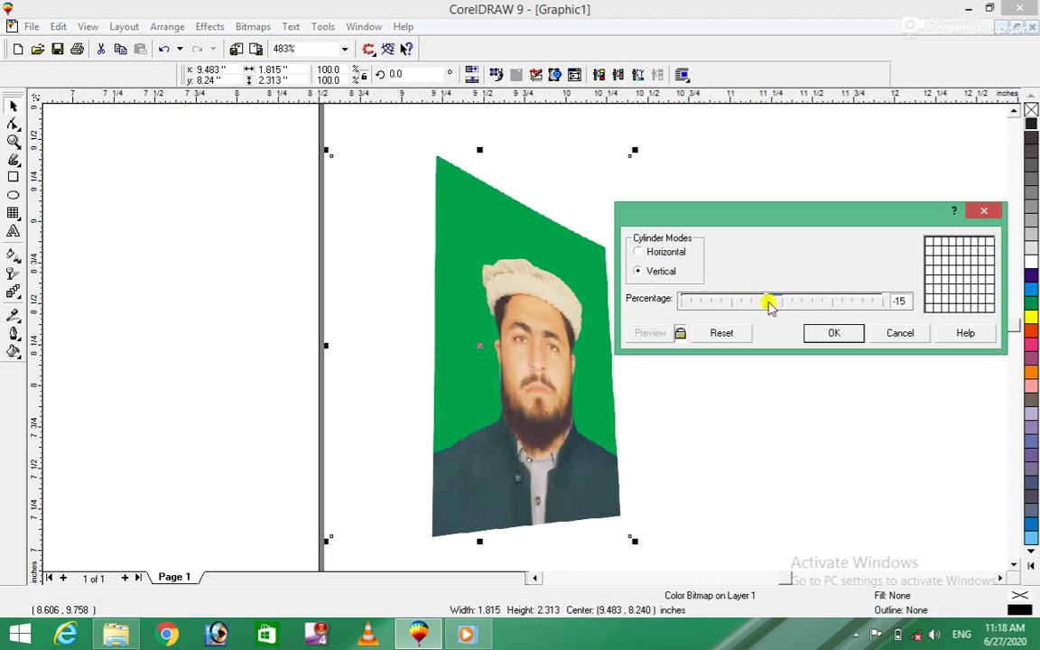
{"action": "left_click_drag", "start_coordinate": [767, 304], "coordinate": [813, 306]}
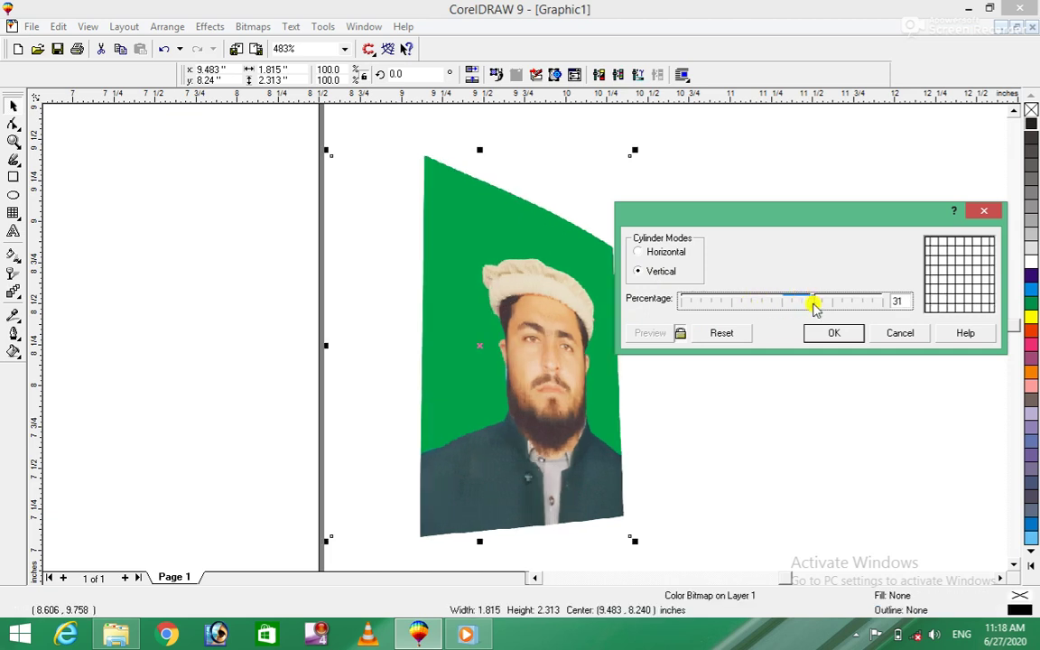
{"action": "left_click_drag", "start_coordinate": [812, 307], "coordinate": [860, 307]}
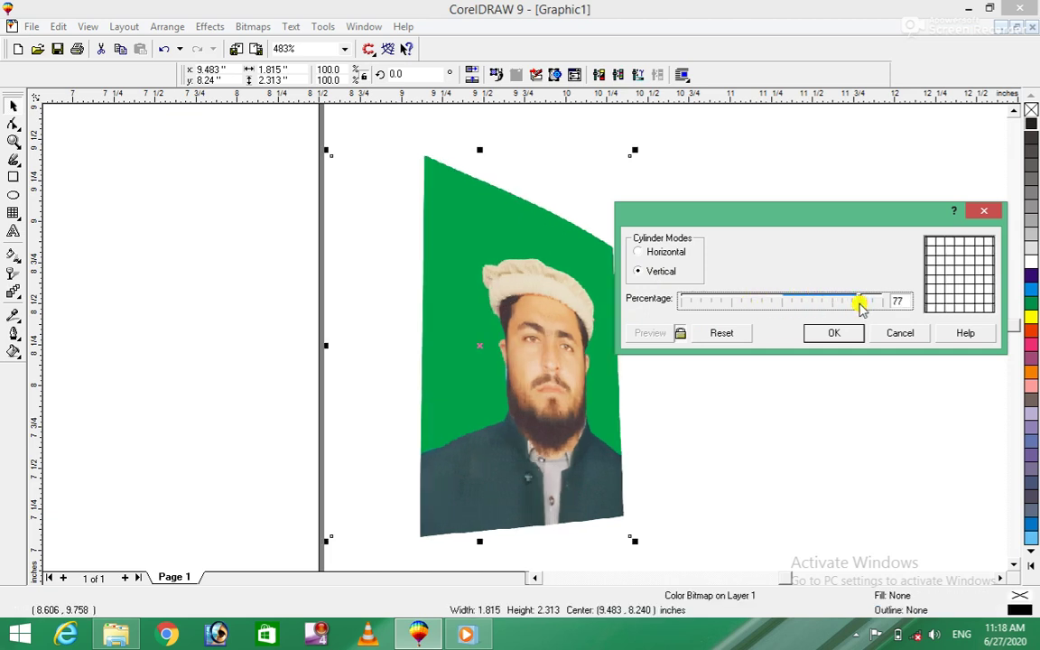
{"action": "left_click_drag", "start_coordinate": [860, 307], "coordinate": [875, 305]}
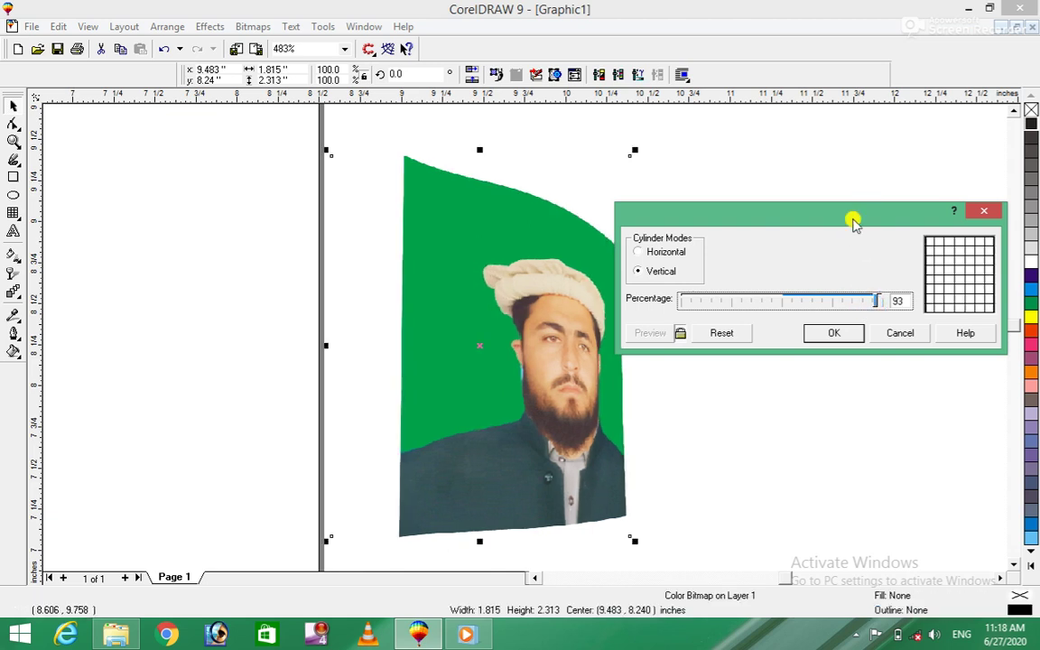
{"action": "left_click_drag", "start_coordinate": [852, 220], "coordinate": [909, 170]}
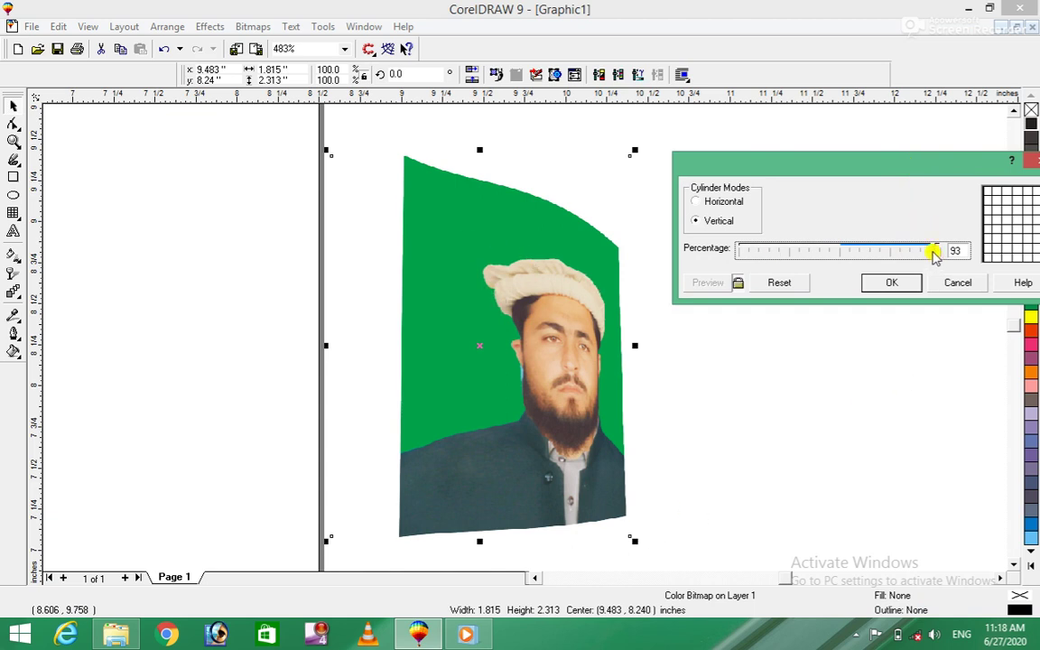
{"action": "left_click_drag", "start_coordinate": [933, 256], "coordinate": [733, 259]}
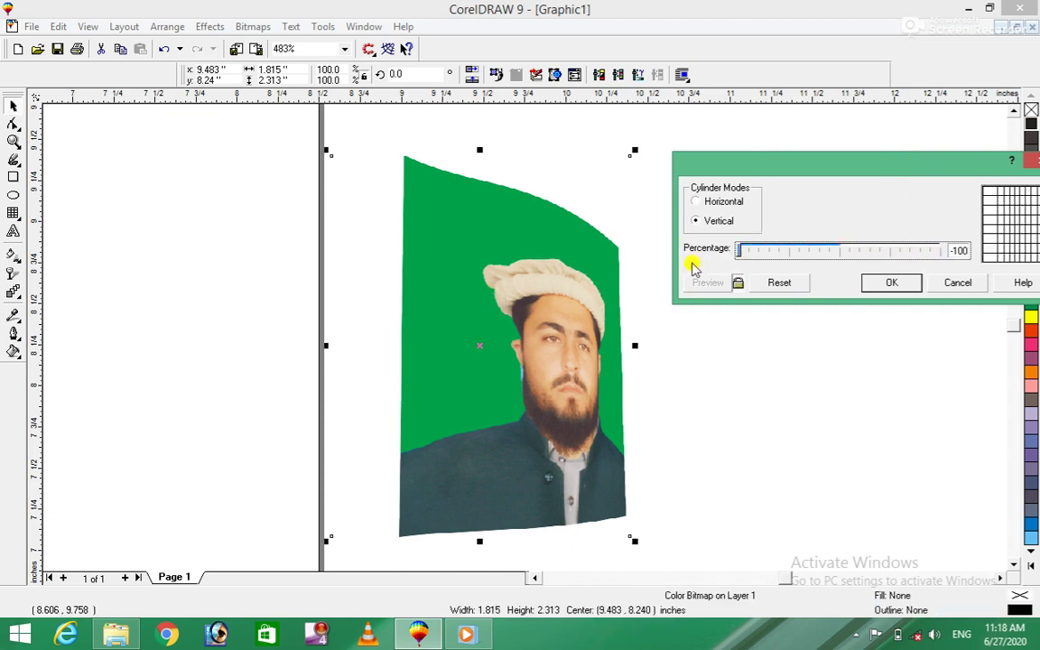
{"action": "left_click_drag", "start_coordinate": [738, 252], "coordinate": [840, 259]}
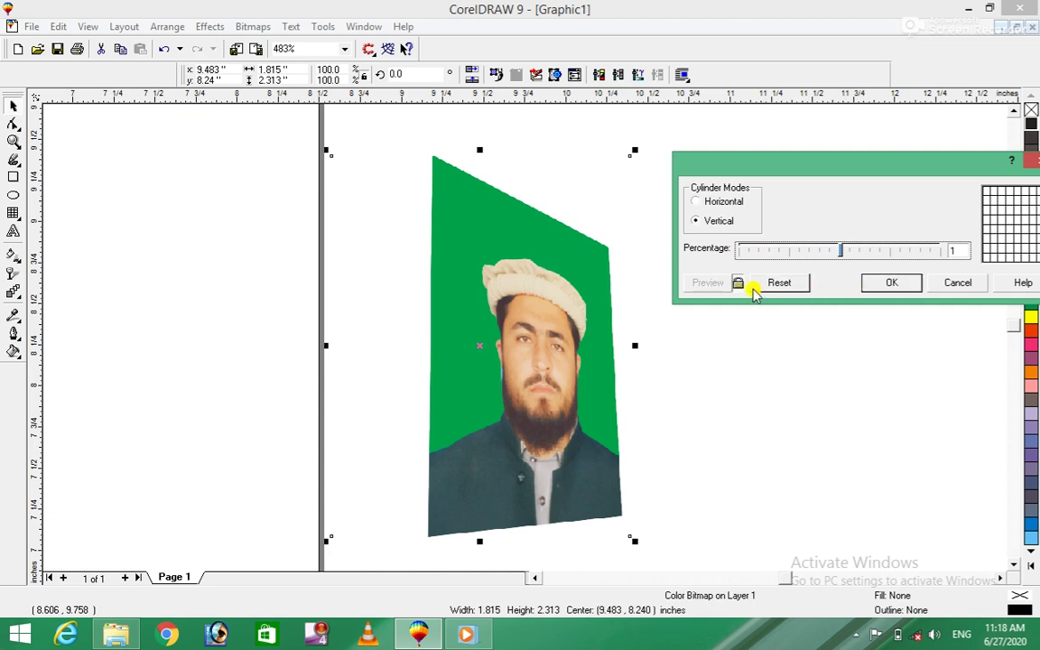
{"action": "left_click", "coordinate": [955, 283]}
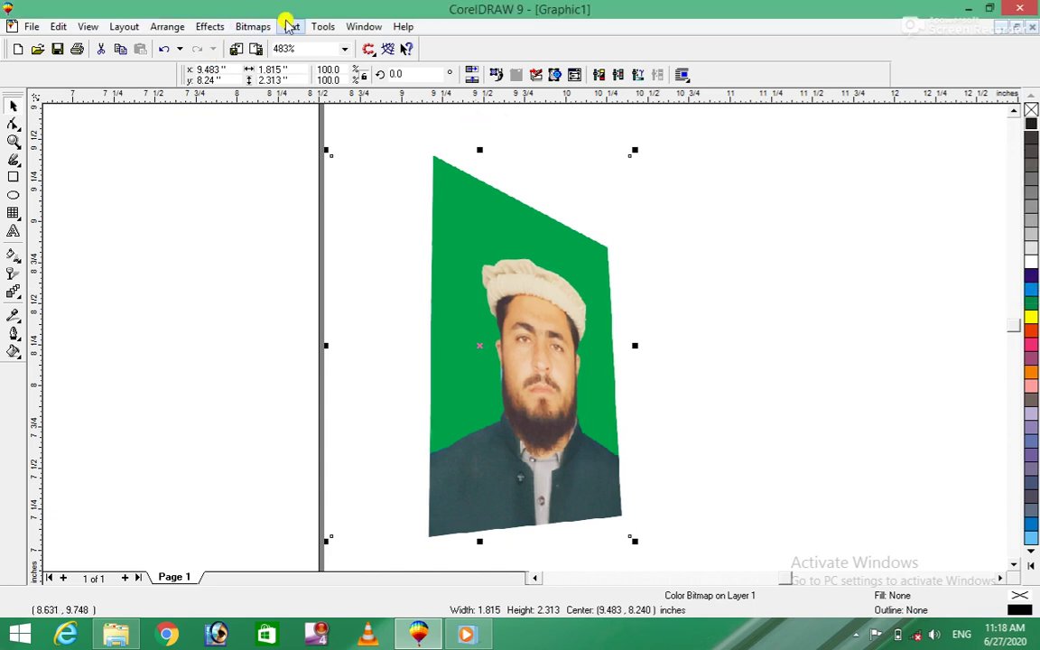
{"action": "left_click", "coordinate": [256, 26]}
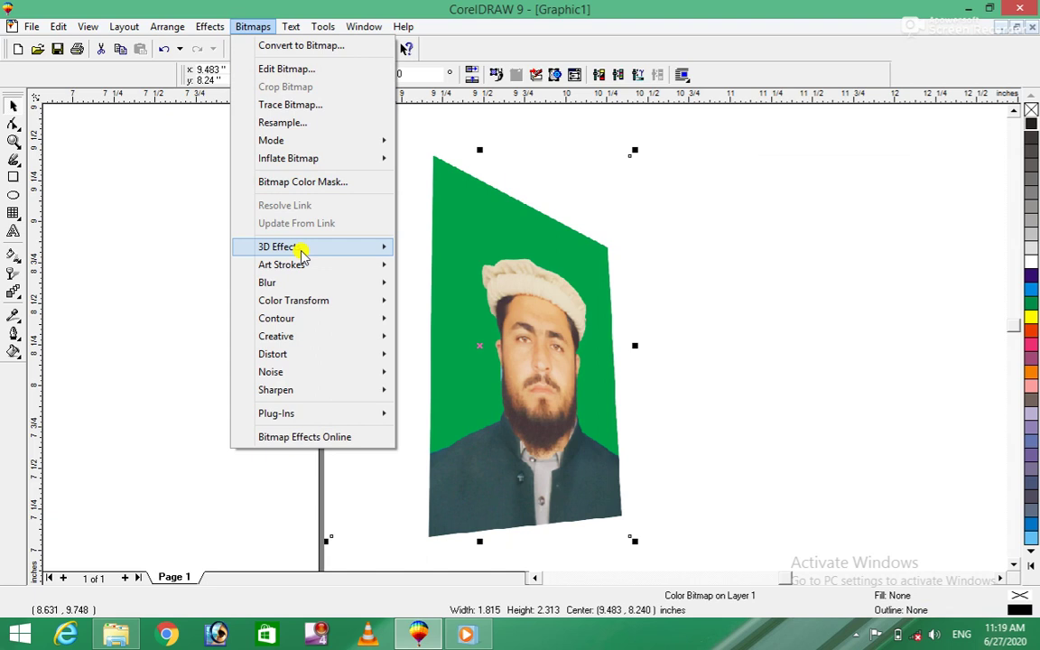
{"action": "mouse_move", "coordinate": [279, 246]}
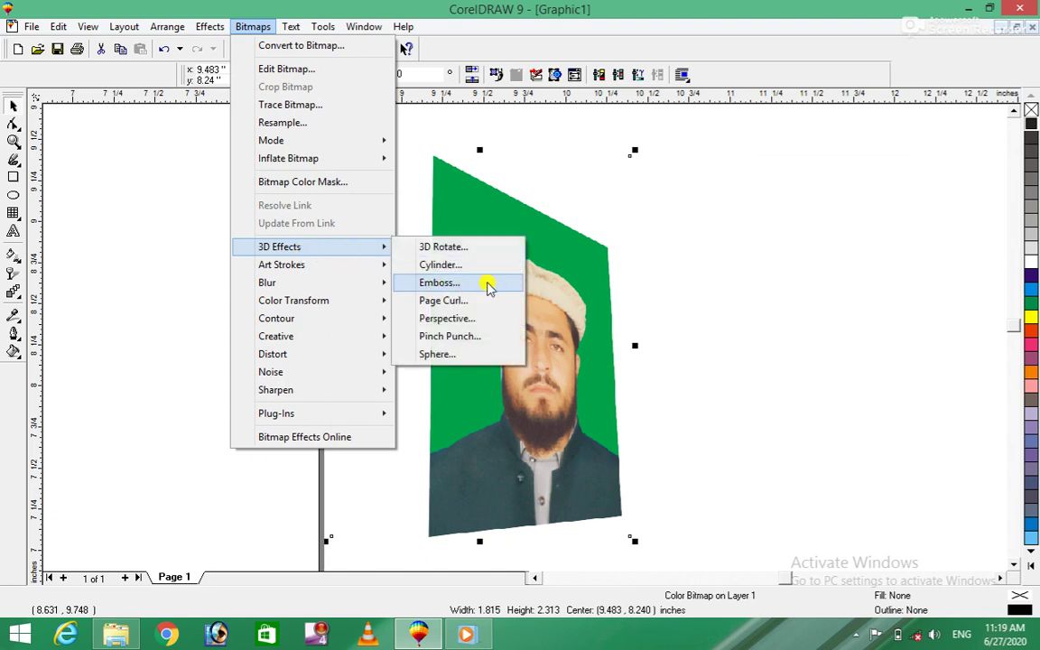
{"action": "left_click", "coordinate": [487, 283]}
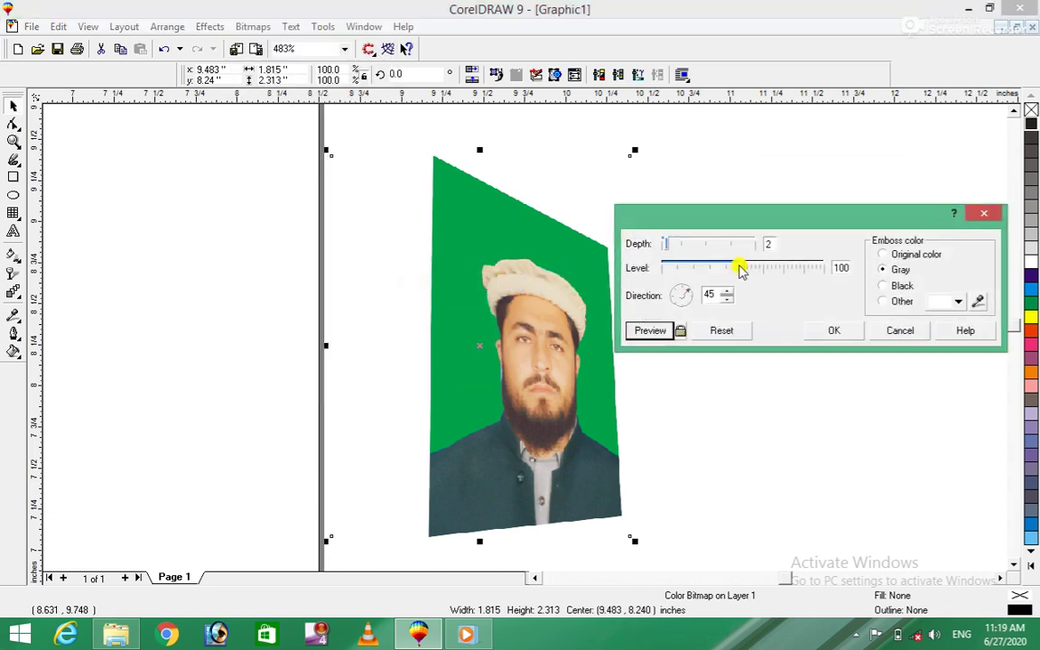
{"action": "left_click_drag", "start_coordinate": [745, 268], "coordinate": [755, 270]}
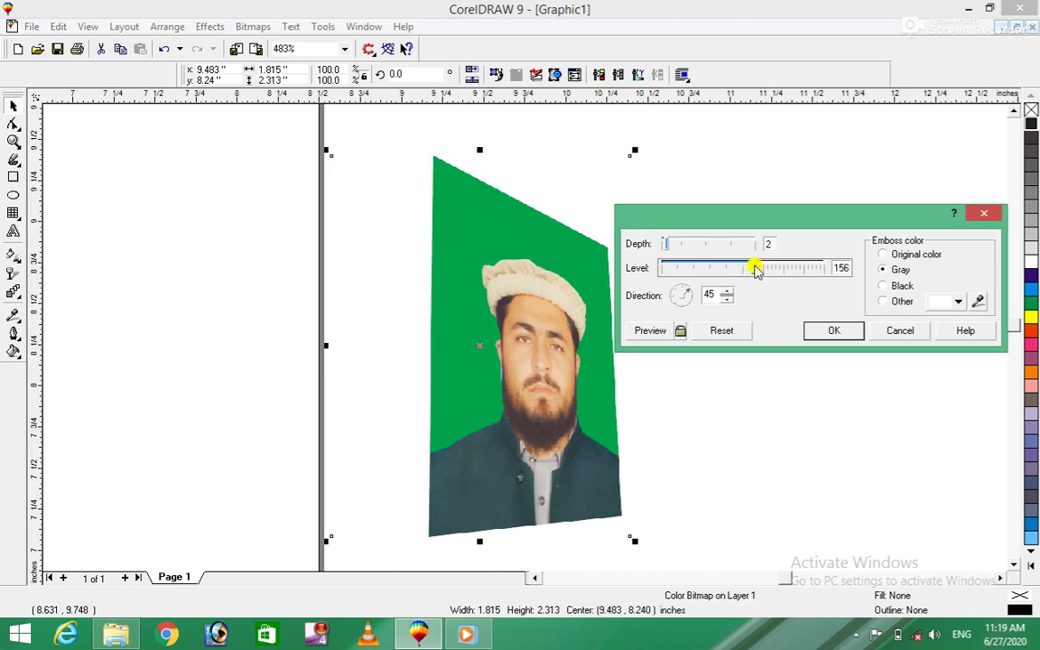
{"action": "left_click", "coordinate": [681, 331]}
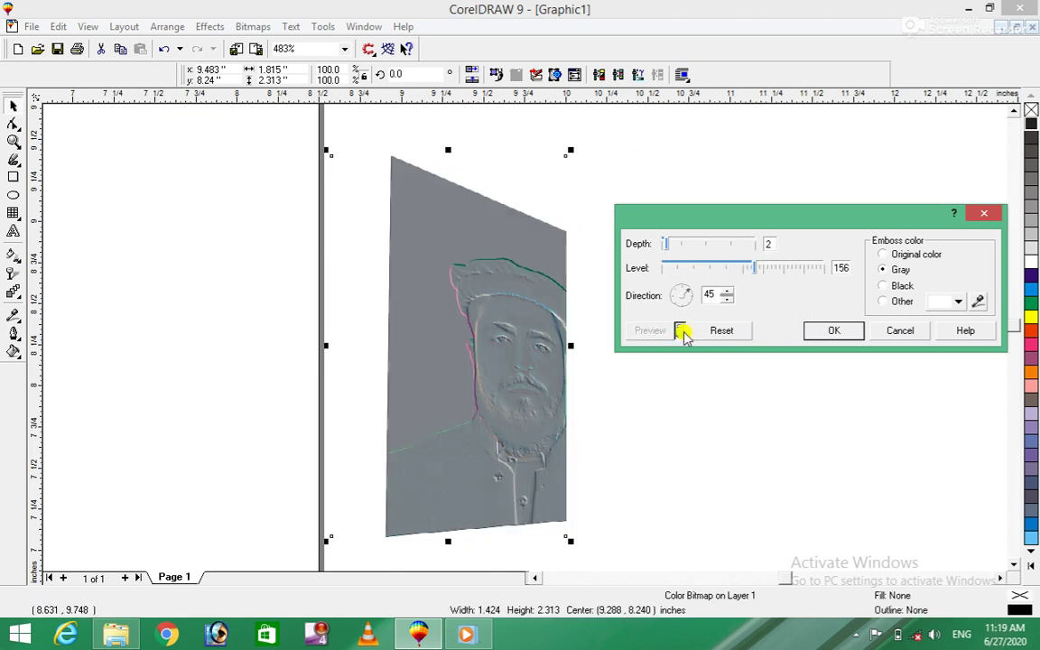
{"action": "left_click_drag", "start_coordinate": [750, 268], "coordinate": [696, 271]}
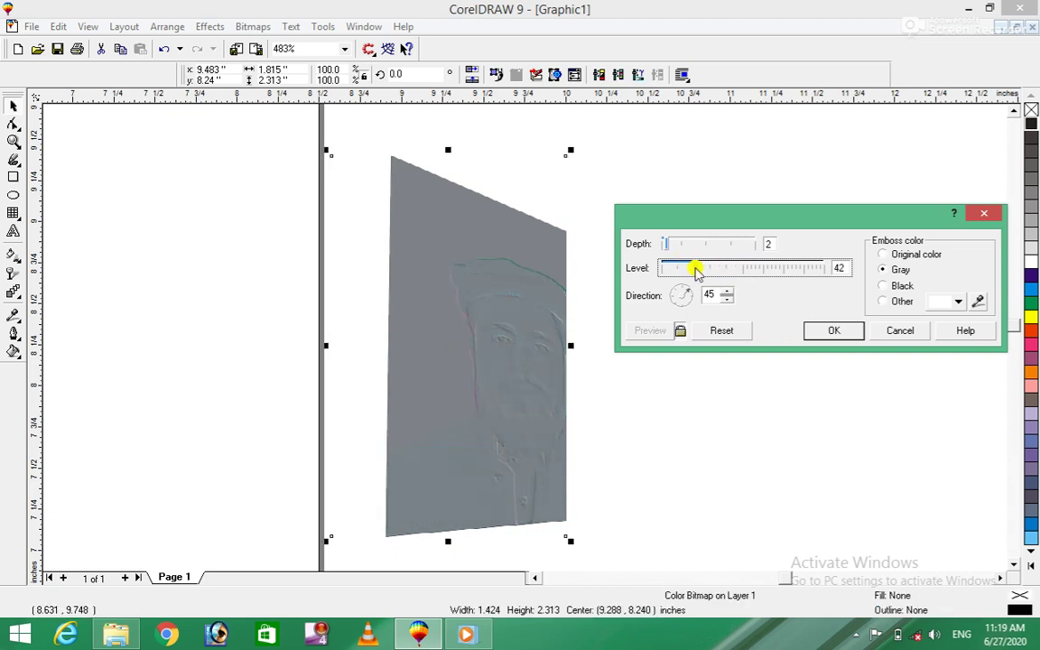
{"action": "left_click", "coordinate": [684, 244]}
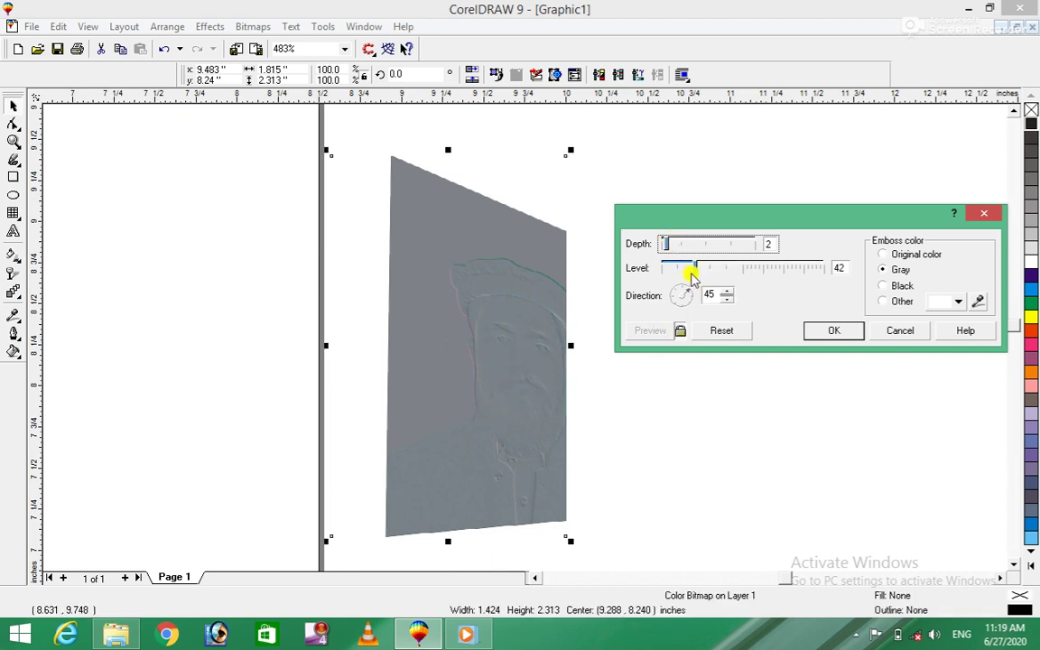
{"action": "left_click", "coordinate": [720, 331]}
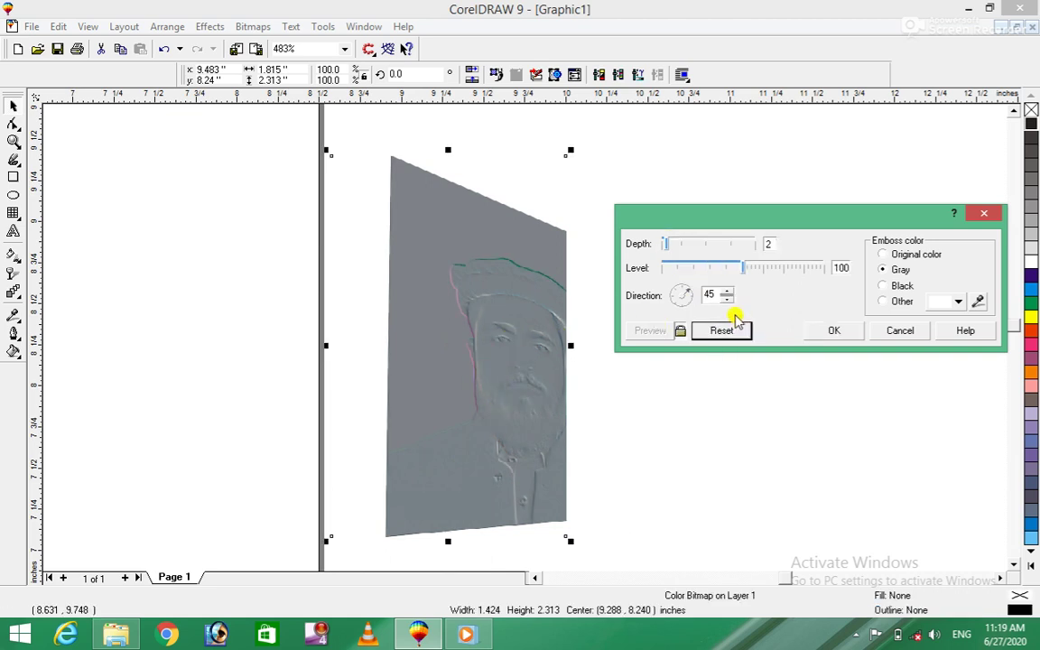
{"action": "left_click", "coordinate": [900, 330]}
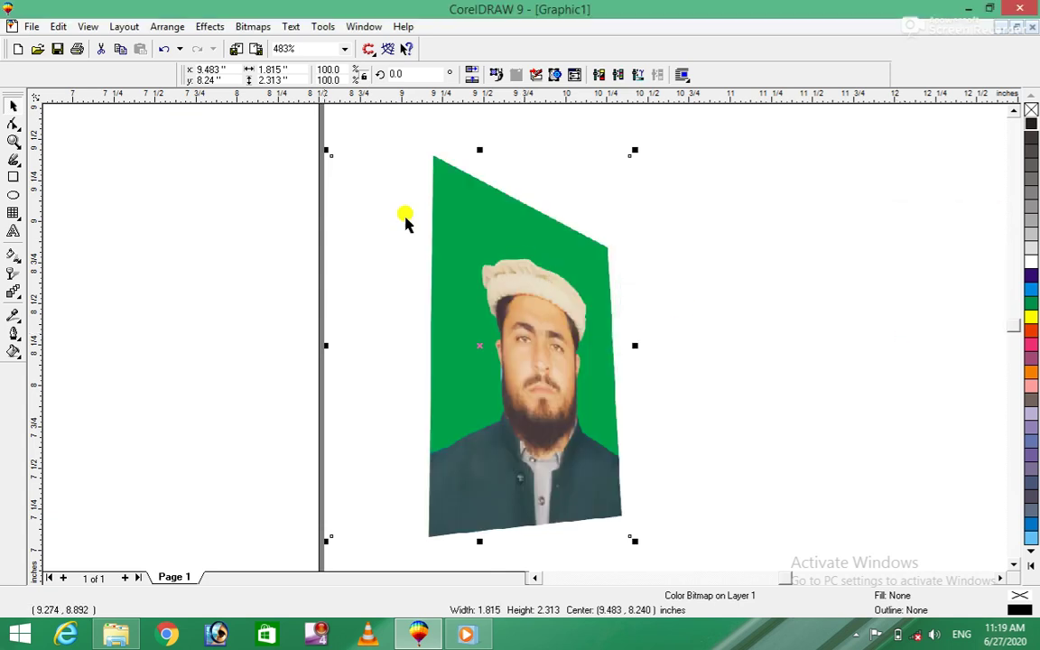
{"action": "left_click", "coordinate": [255, 31]}
{"action": "mouse_move", "coordinate": [280, 246]}
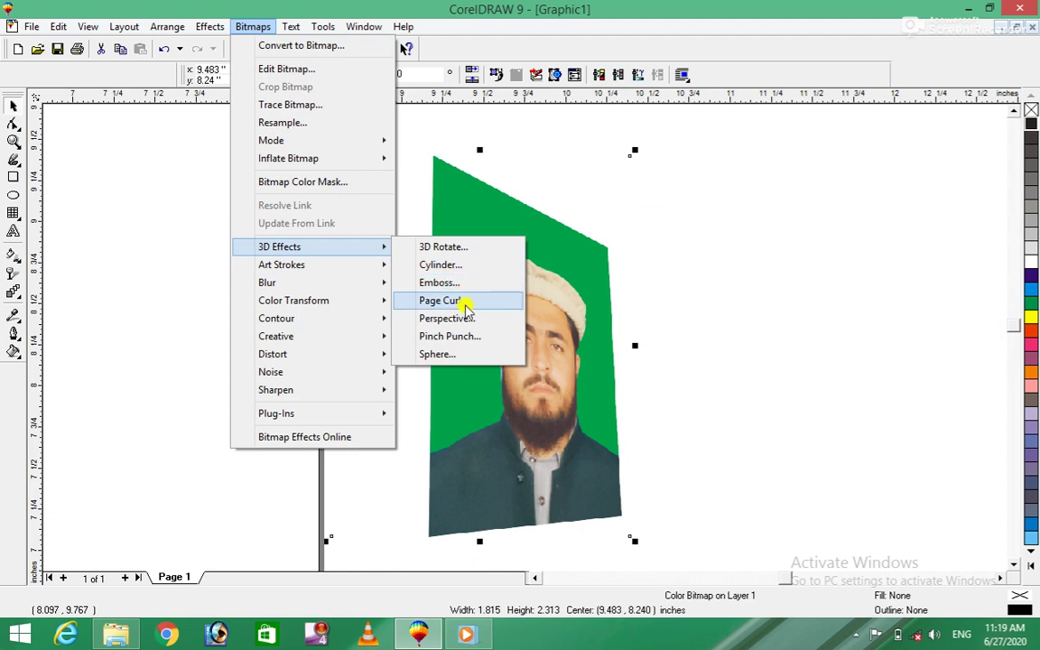
{"action": "left_click", "coordinate": [444, 301]}
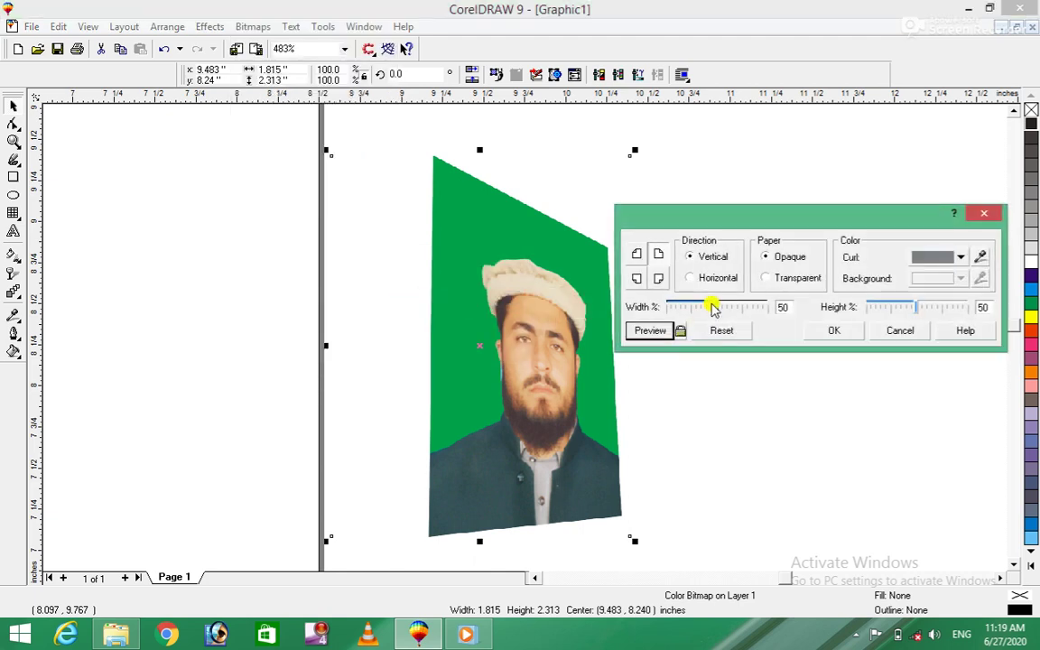
{"action": "left_click_drag", "start_coordinate": [715, 304], "coordinate": [727, 307]}
{"action": "left_click", "coordinate": [677, 331]}
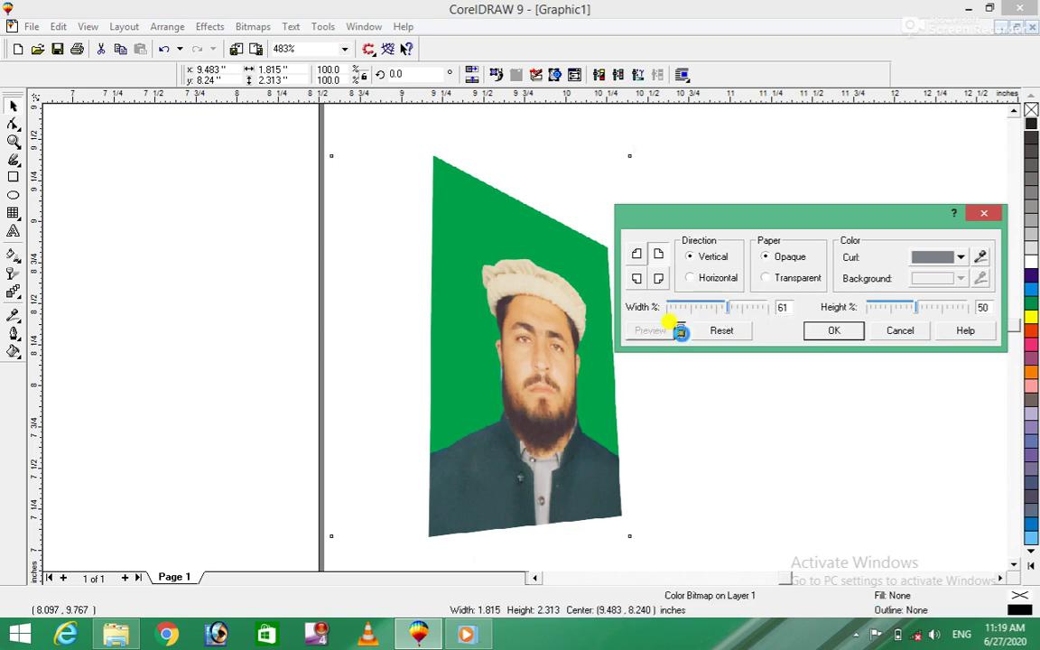
{"action": "left_click_drag", "start_coordinate": [726, 309], "coordinate": [738, 308]}
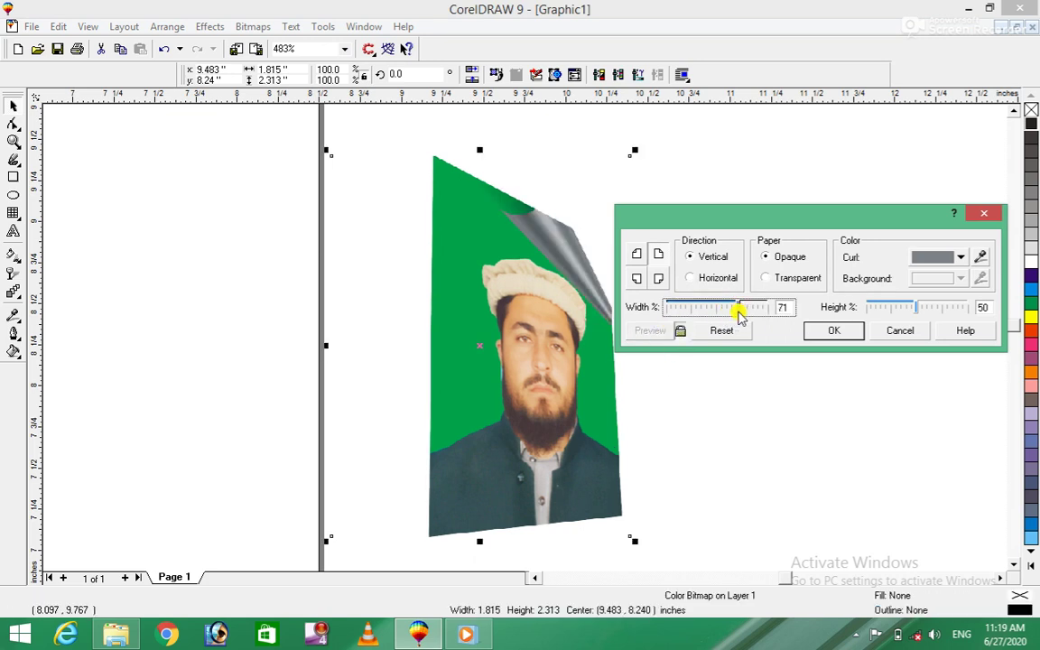
{"action": "left_click_drag", "start_coordinate": [810, 217], "coordinate": [881, 117]}
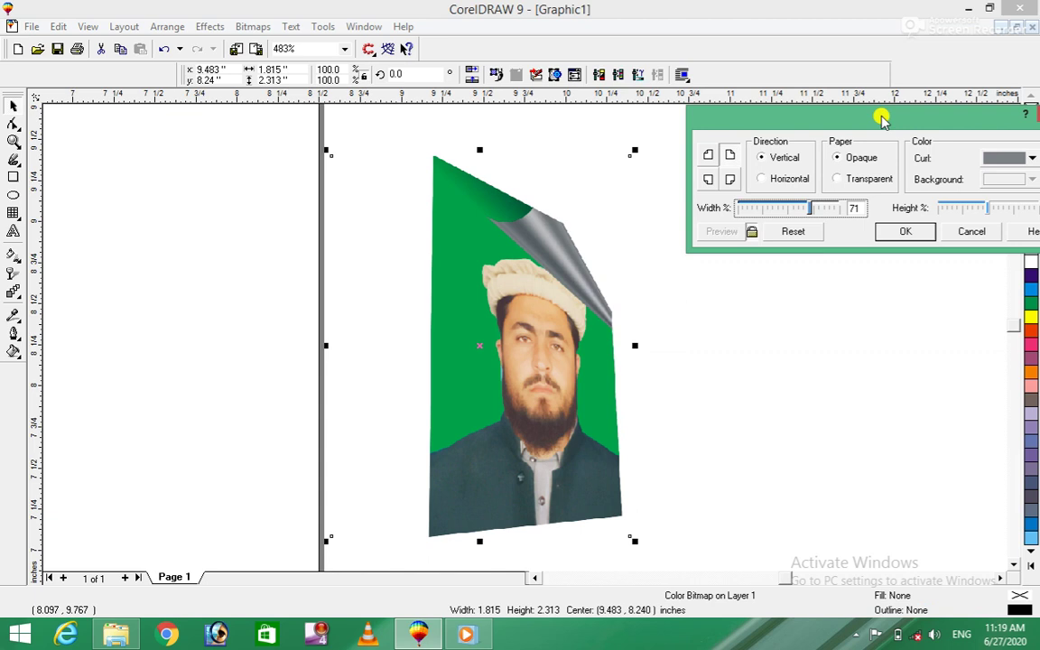
{"action": "left_click_drag", "start_coordinate": [811, 207], "coordinate": [816, 206]}
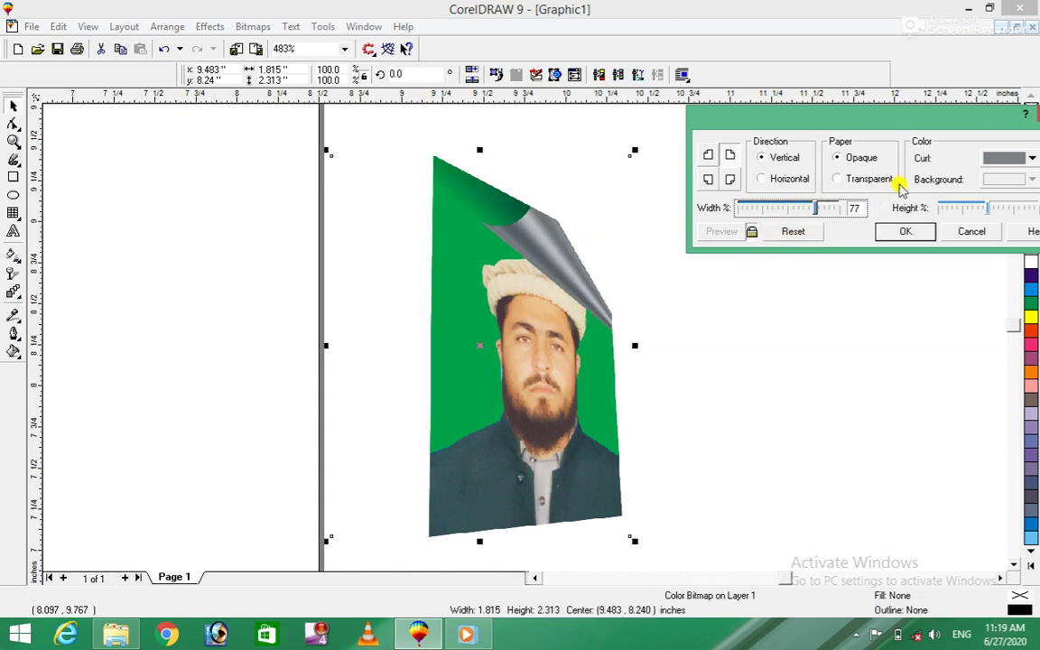
{"action": "left_click", "coordinate": [752, 231]}
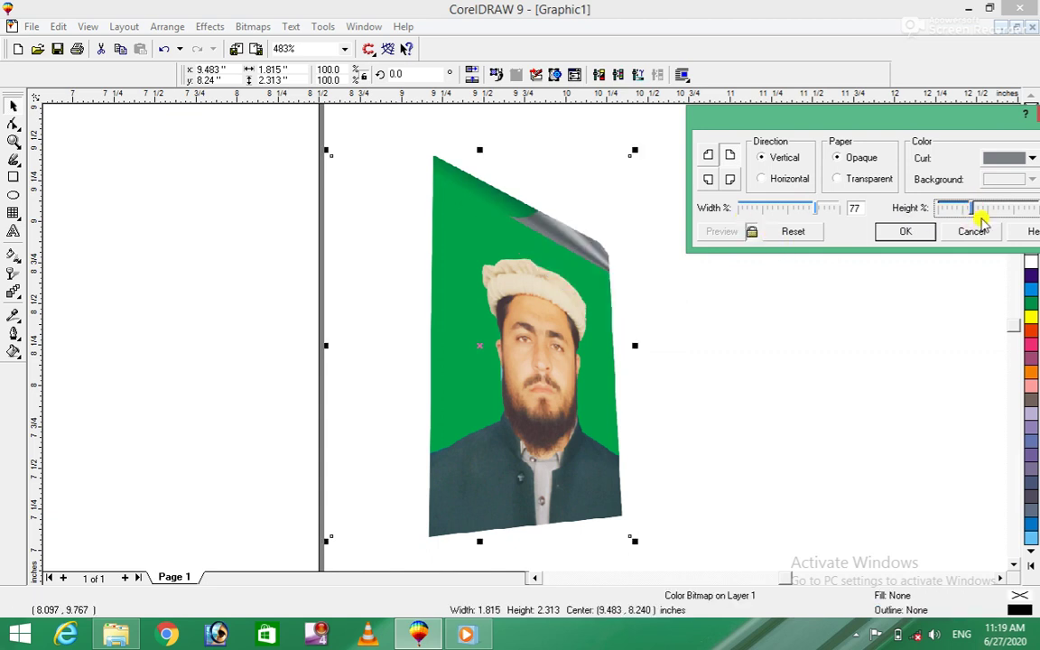
{"action": "left_click_drag", "start_coordinate": [972, 210], "coordinate": [1004, 209]}
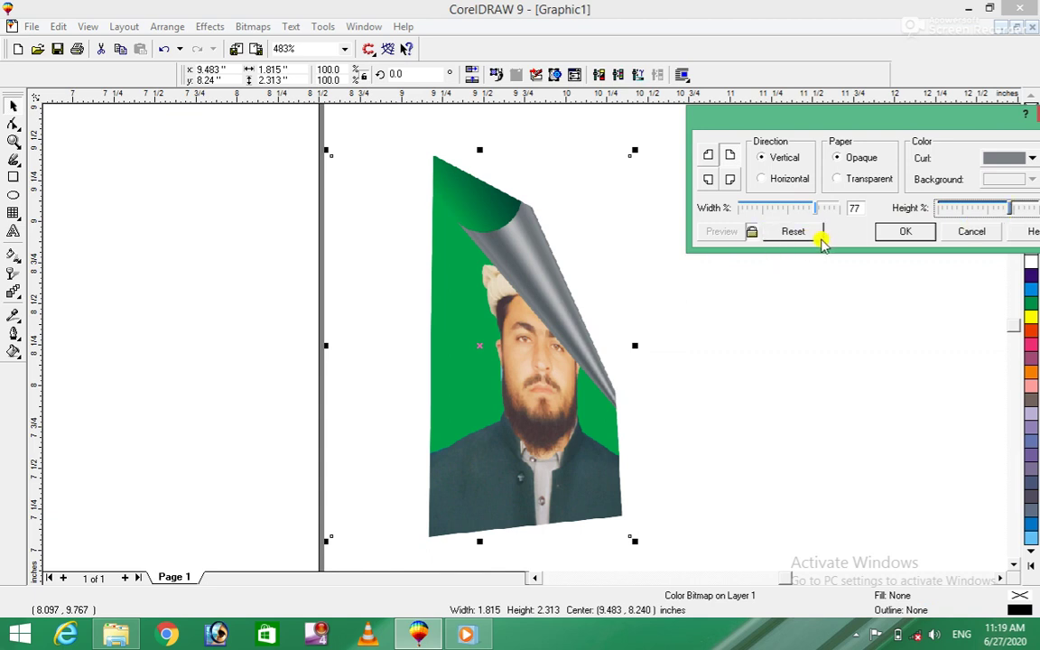
{"action": "left_click", "coordinate": [968, 232]}
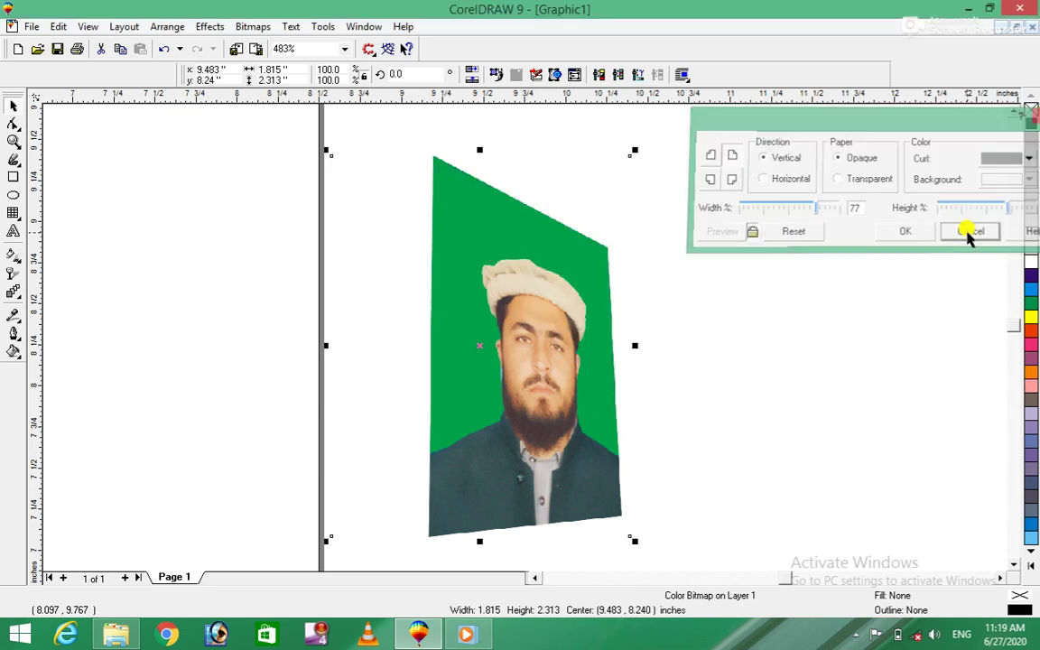
{"action": "left_click", "coordinate": [248, 27]}
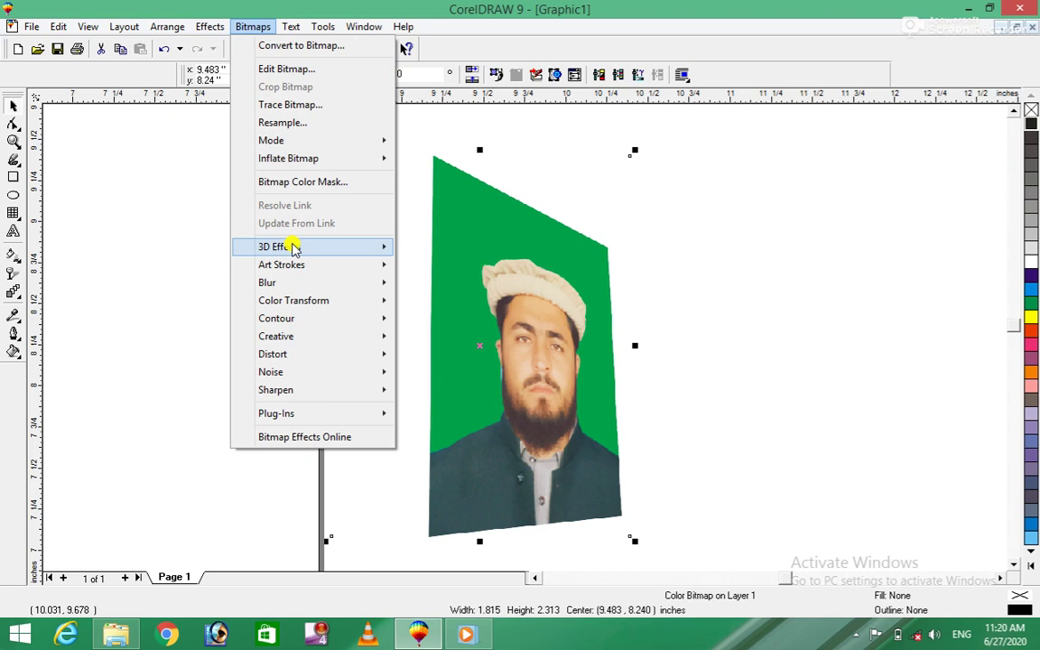
{"action": "mouse_move", "coordinate": [280, 246]}
{"action": "left_click", "coordinate": [442, 321]}
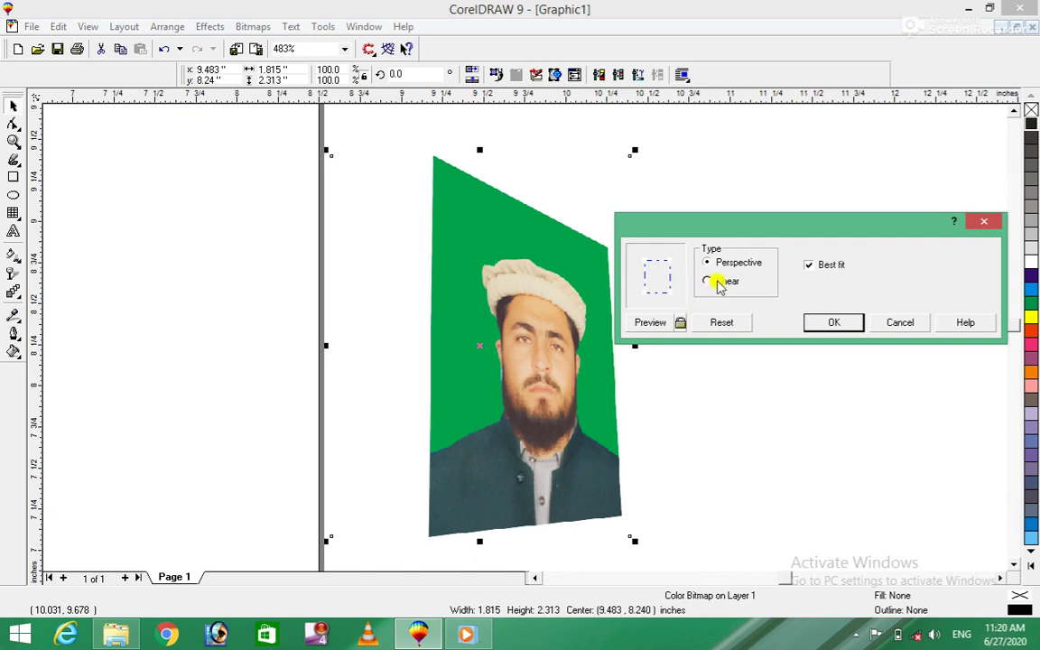
{"action": "left_click", "coordinate": [678, 325]}
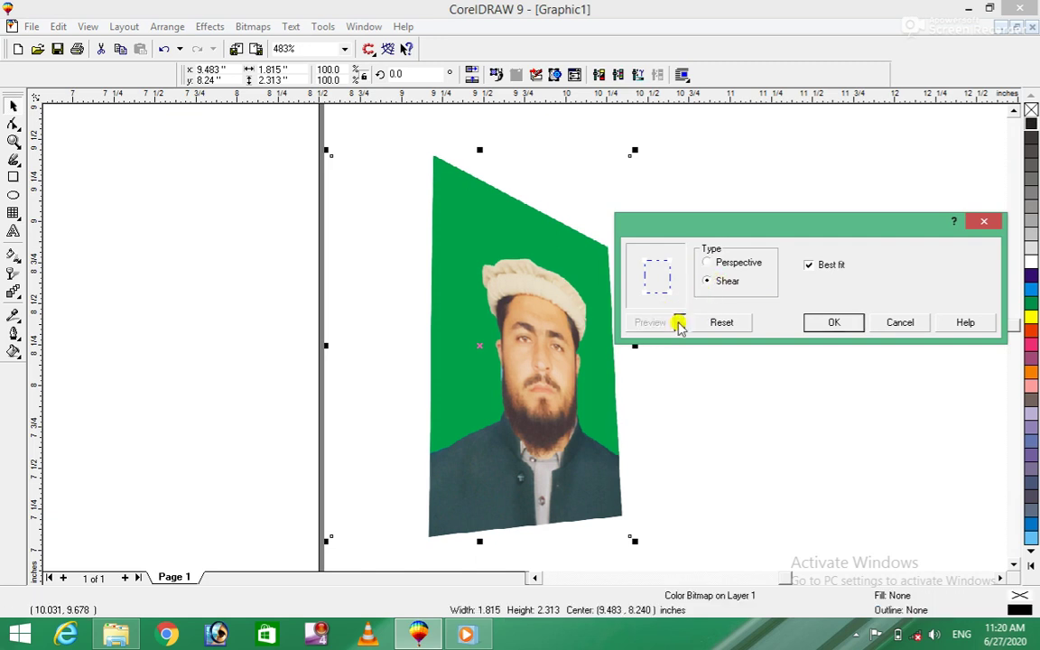
{"action": "left_click", "coordinate": [708, 264]}
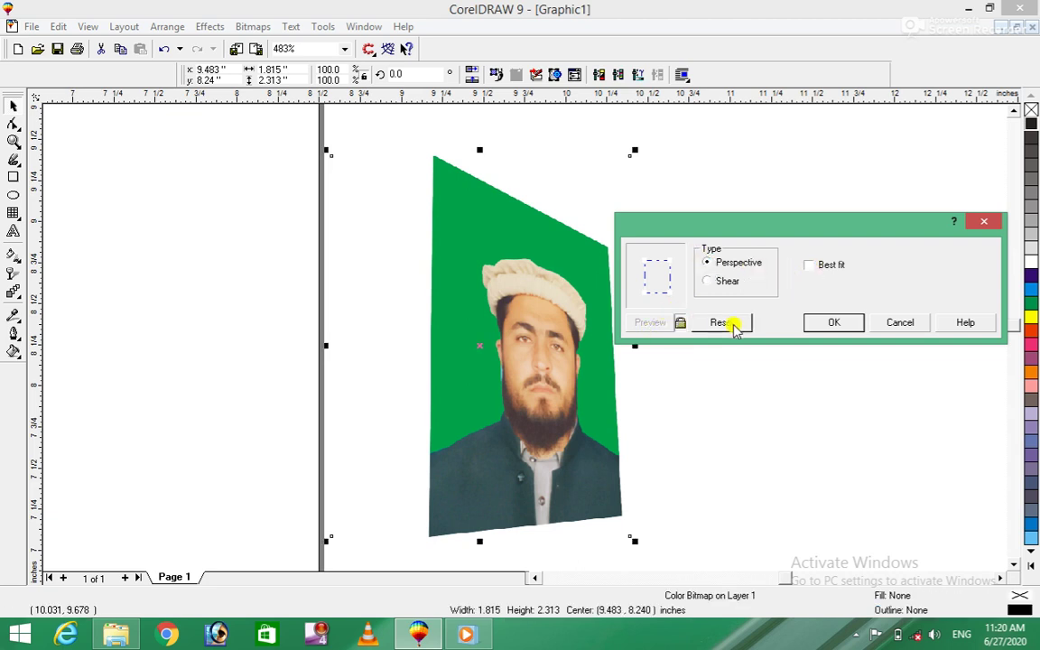
{"action": "left_click", "coordinate": [882, 323]}
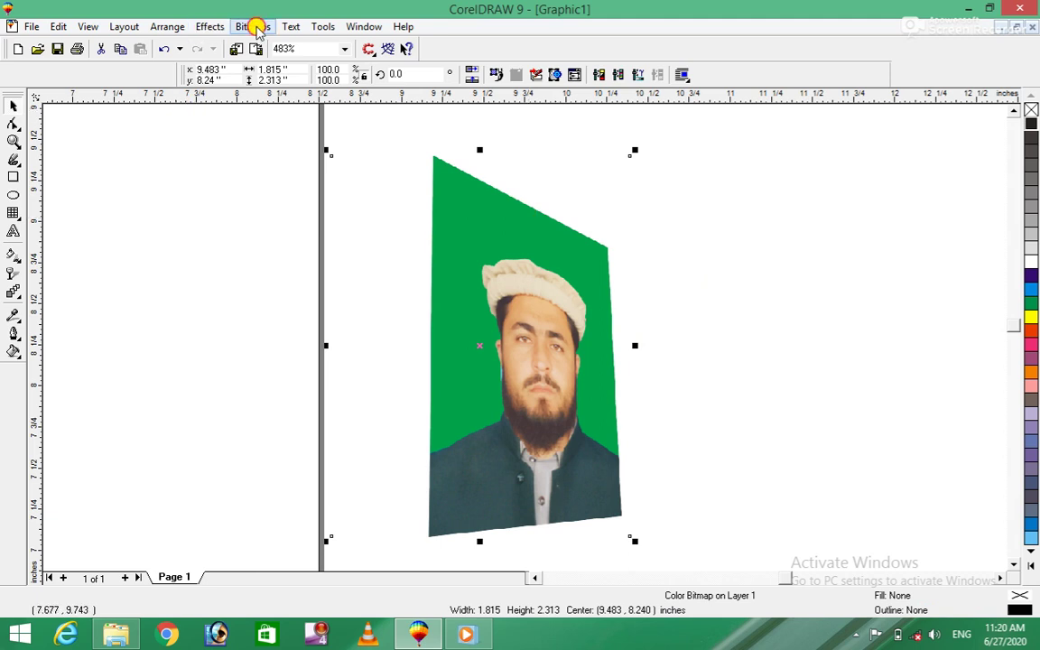
{"action": "left_click", "coordinate": [253, 26]}
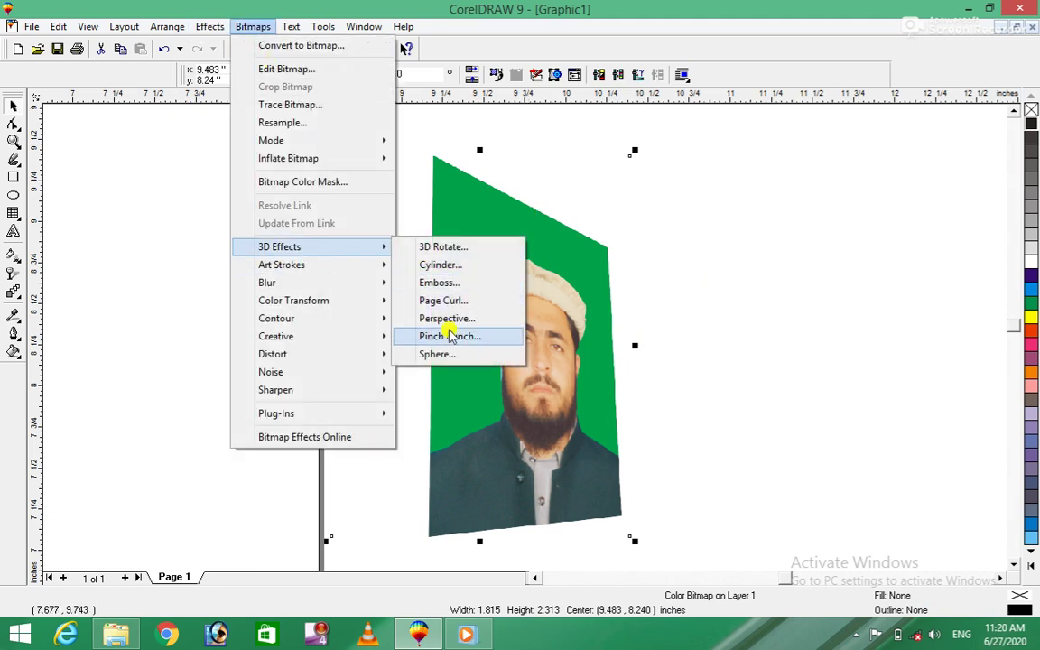
{"action": "left_click", "coordinate": [442, 336]}
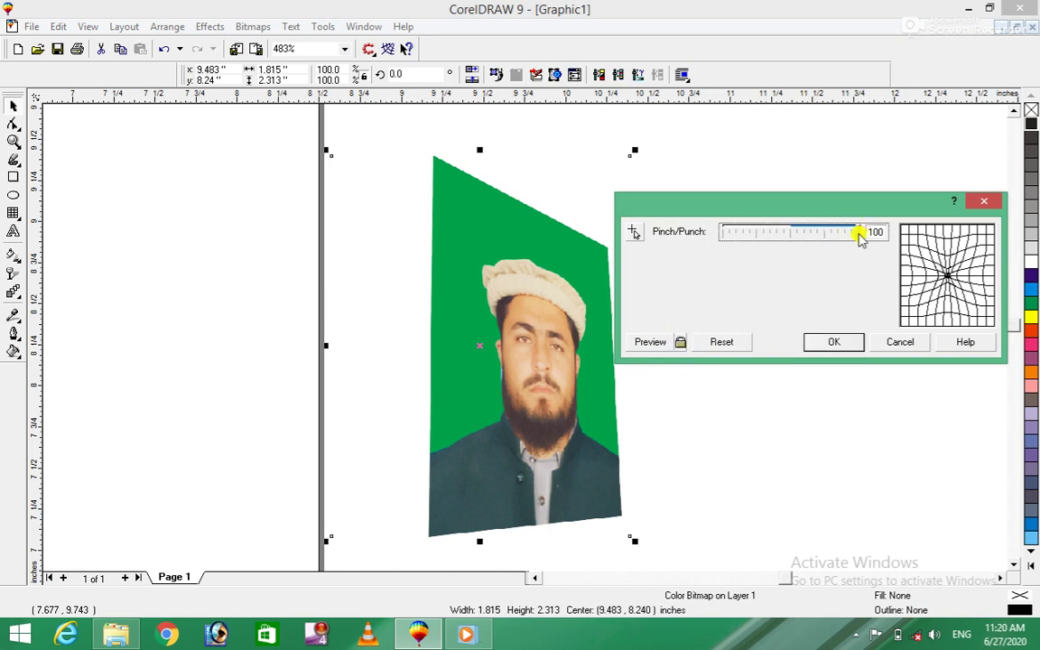
{"action": "left_click_drag", "start_coordinate": [859, 233], "coordinate": [836, 232]}
{"action": "left_click", "coordinate": [663, 339]}
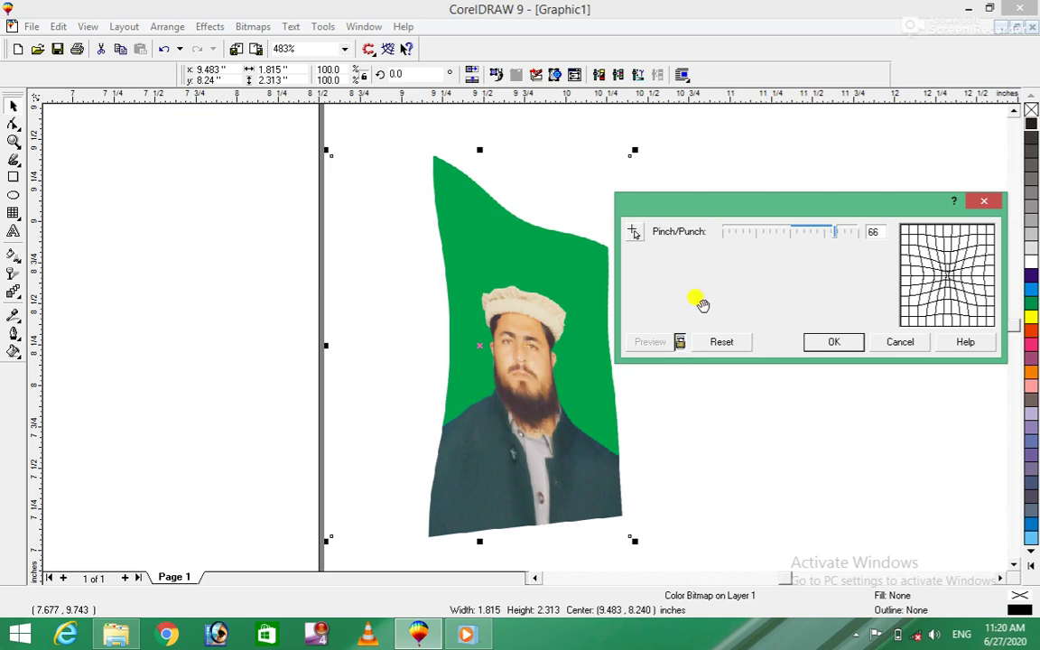
{"action": "left_click_drag", "start_coordinate": [837, 233], "coordinate": [808, 232]}
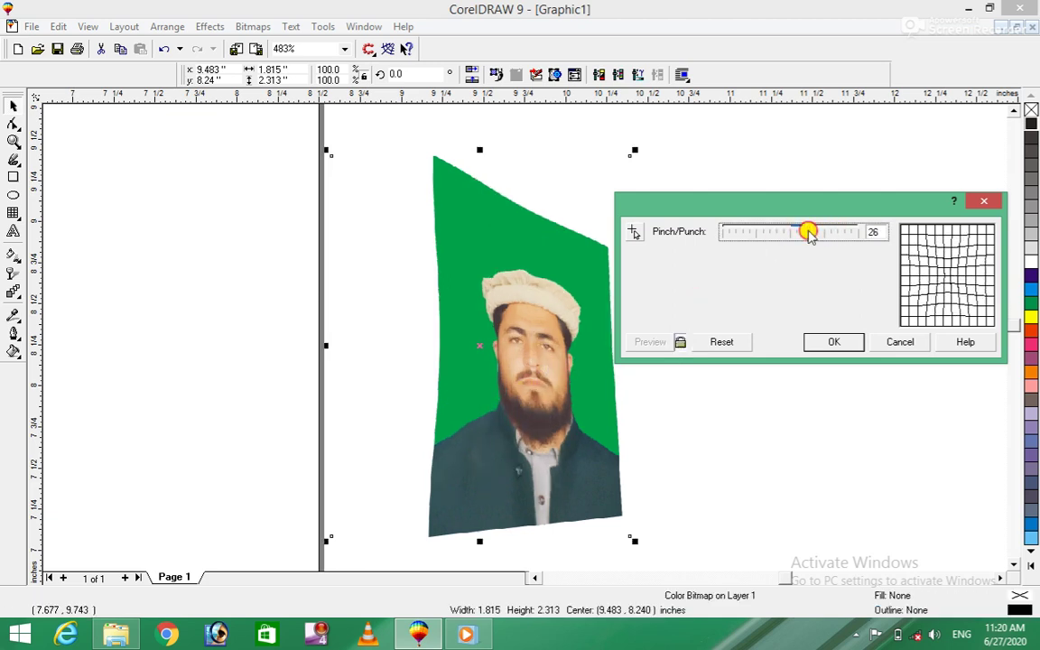
{"action": "left_click_drag", "start_coordinate": [809, 233], "coordinate": [770, 233]}
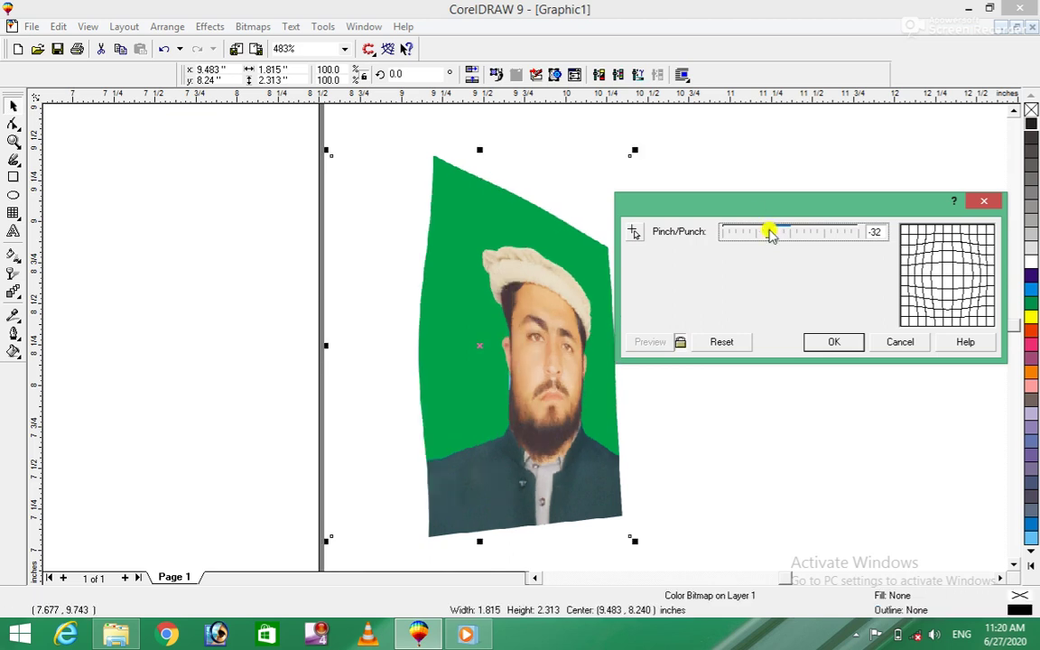
{"action": "left_click_drag", "start_coordinate": [770, 232], "coordinate": [747, 233]}
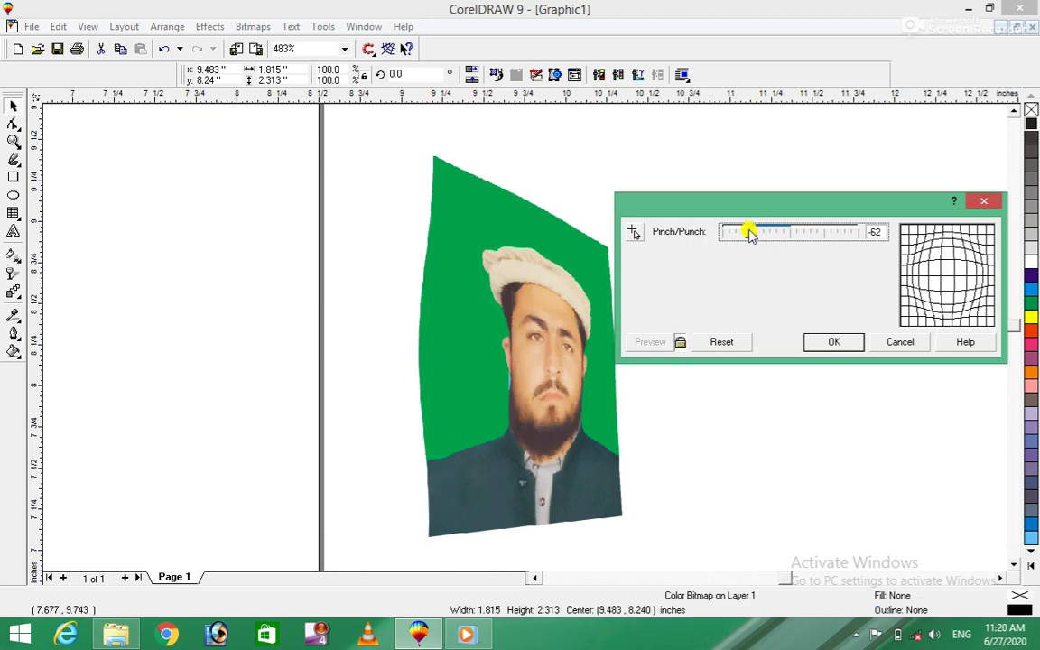
{"action": "left_click_drag", "start_coordinate": [749, 233], "coordinate": [729, 233]}
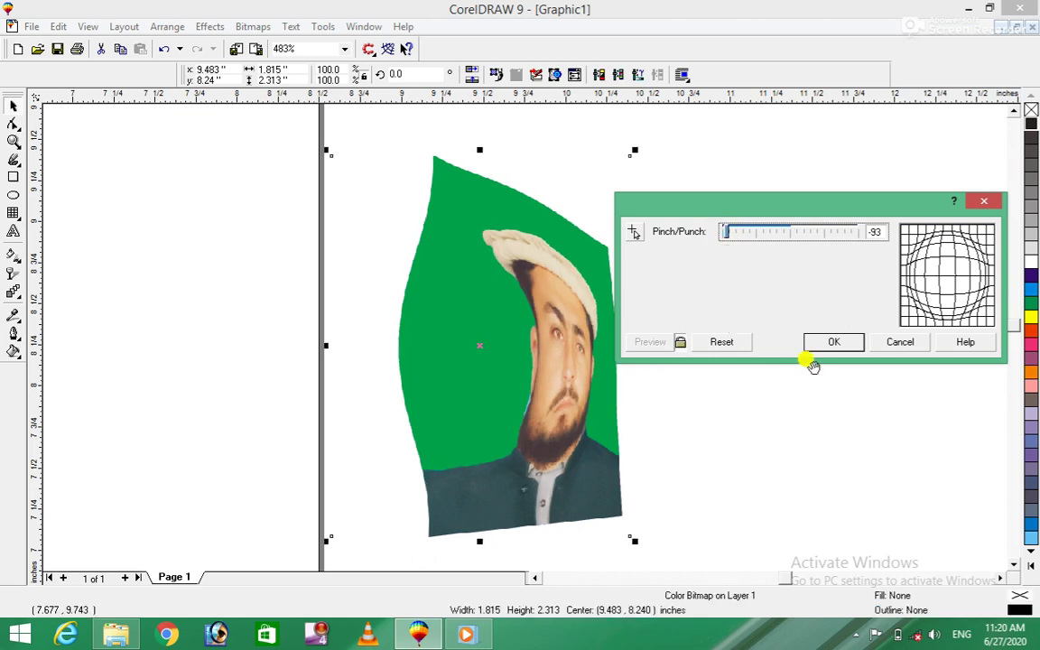
{"action": "left_click", "coordinate": [917, 343]}
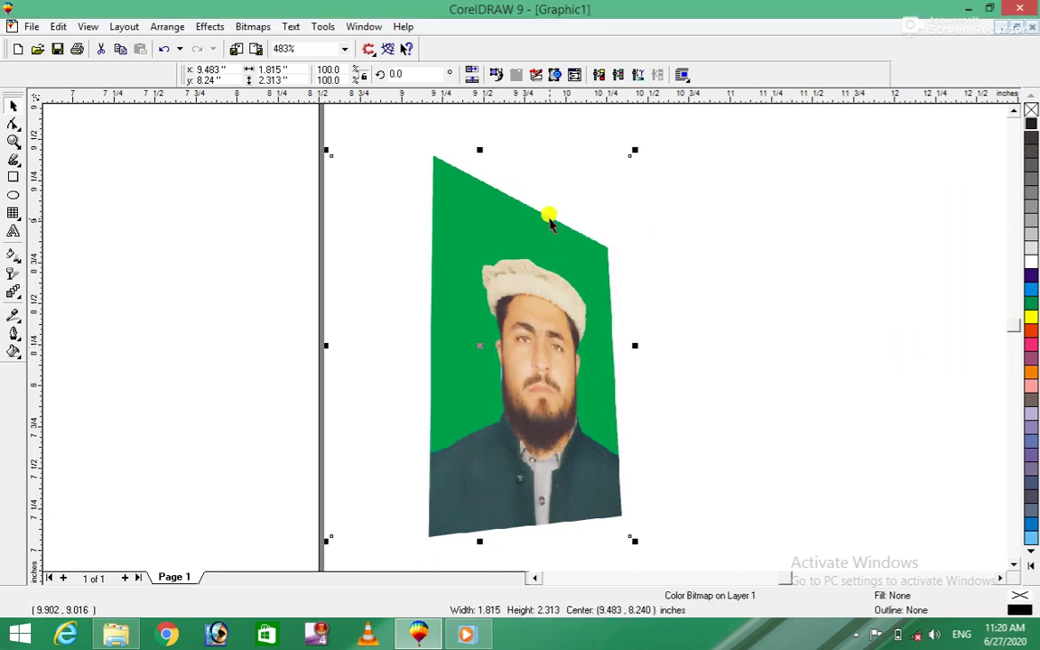
{"action": "left_click", "coordinate": [250, 26]}
{"action": "mouse_move", "coordinate": [279, 246]}
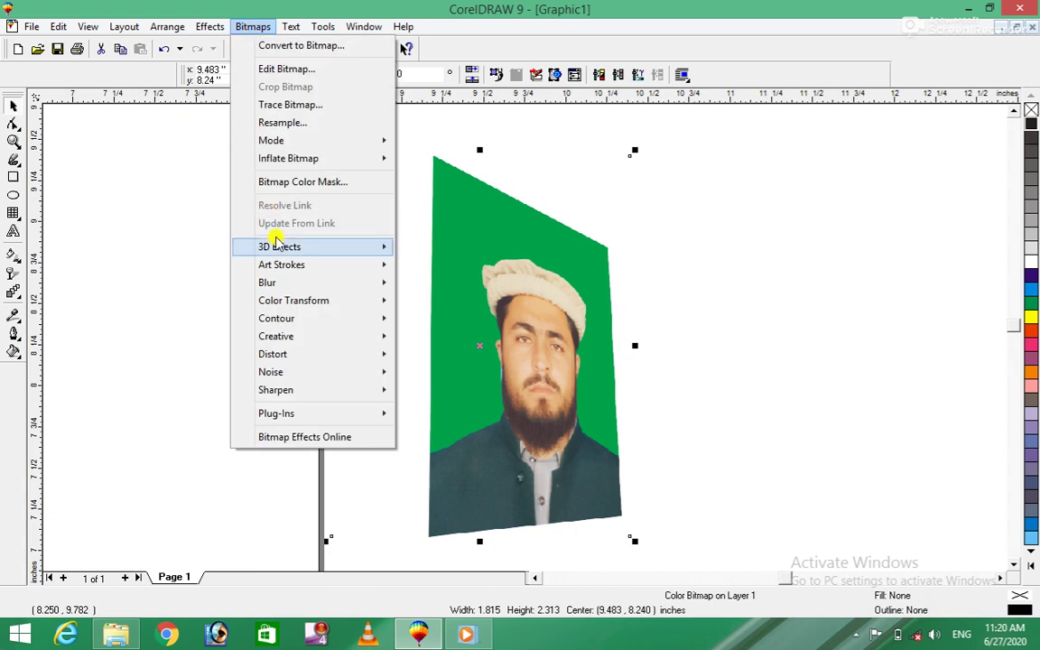
{"action": "left_click", "coordinate": [443, 354]}
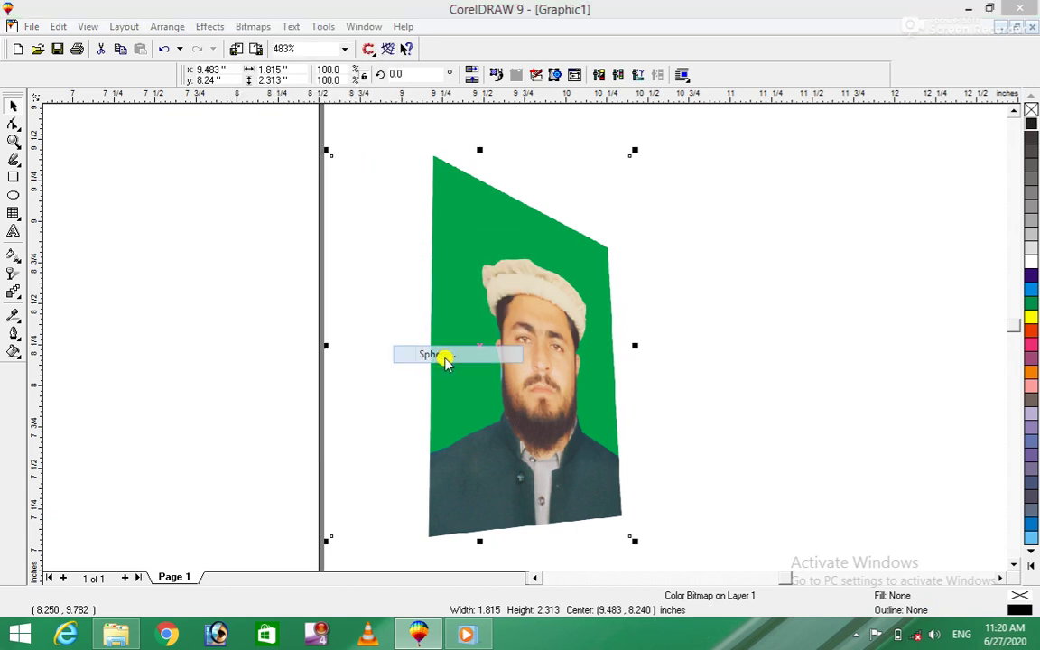
{"action": "left_click_drag", "start_coordinate": [763, 276], "coordinate": [787, 283]}
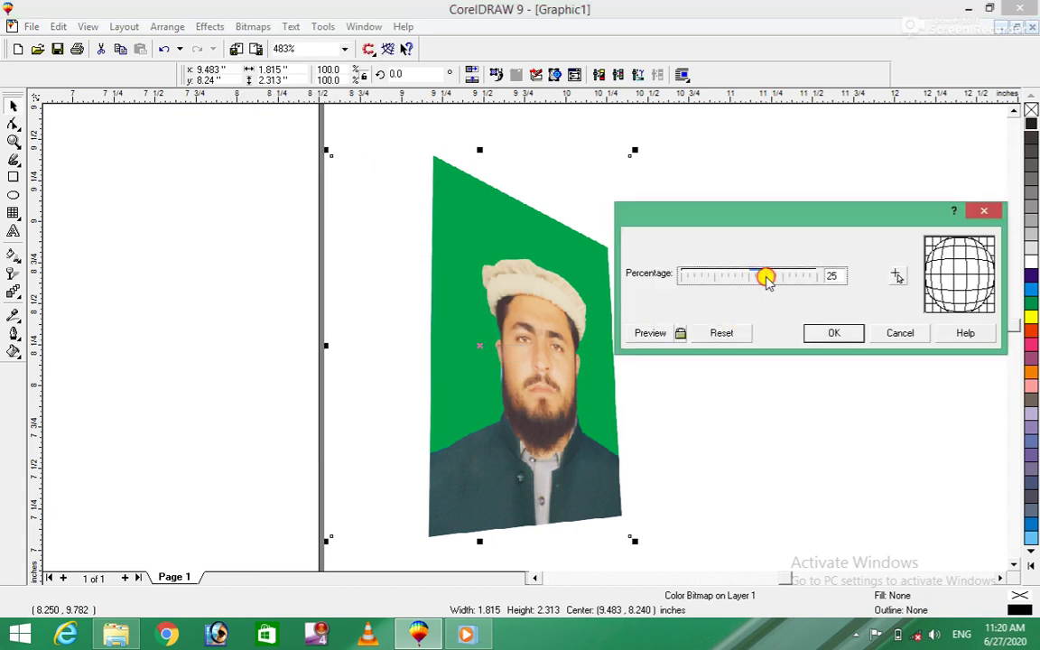
{"action": "left_click", "coordinate": [681, 333]}
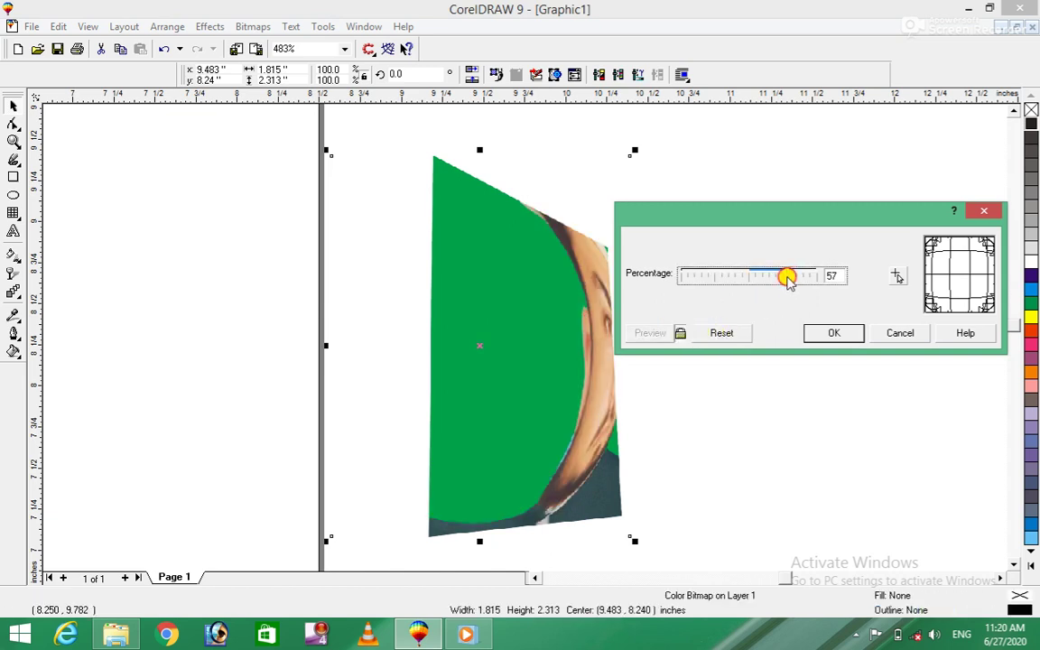
{"action": "left_click_drag", "start_coordinate": [788, 275], "coordinate": [755, 274]}
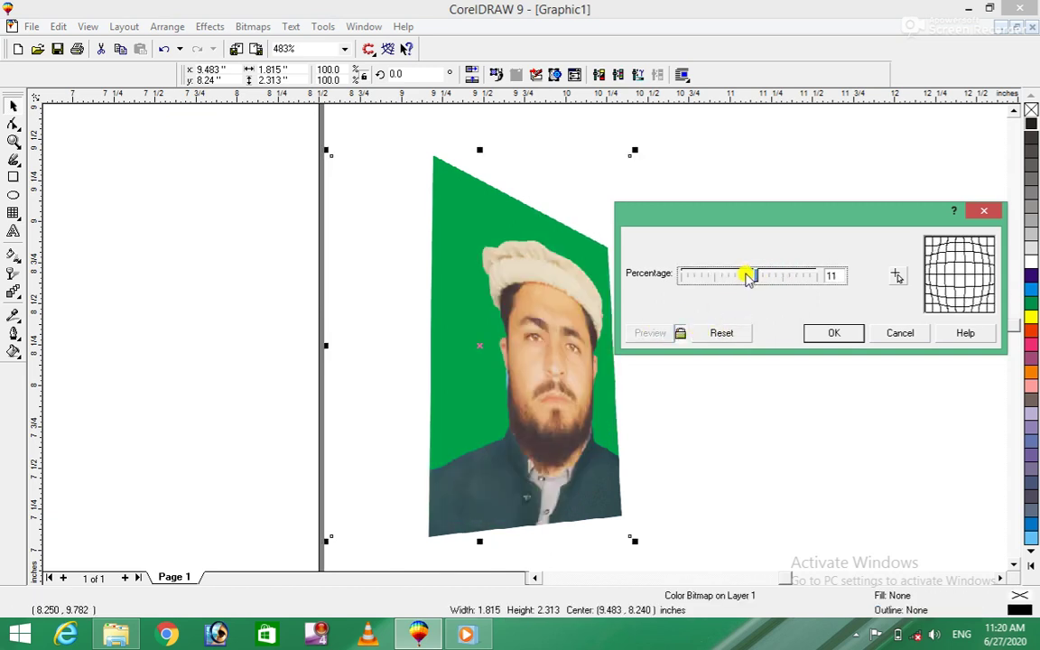
{"action": "left_click_drag", "start_coordinate": [755, 276], "coordinate": [722, 276]}
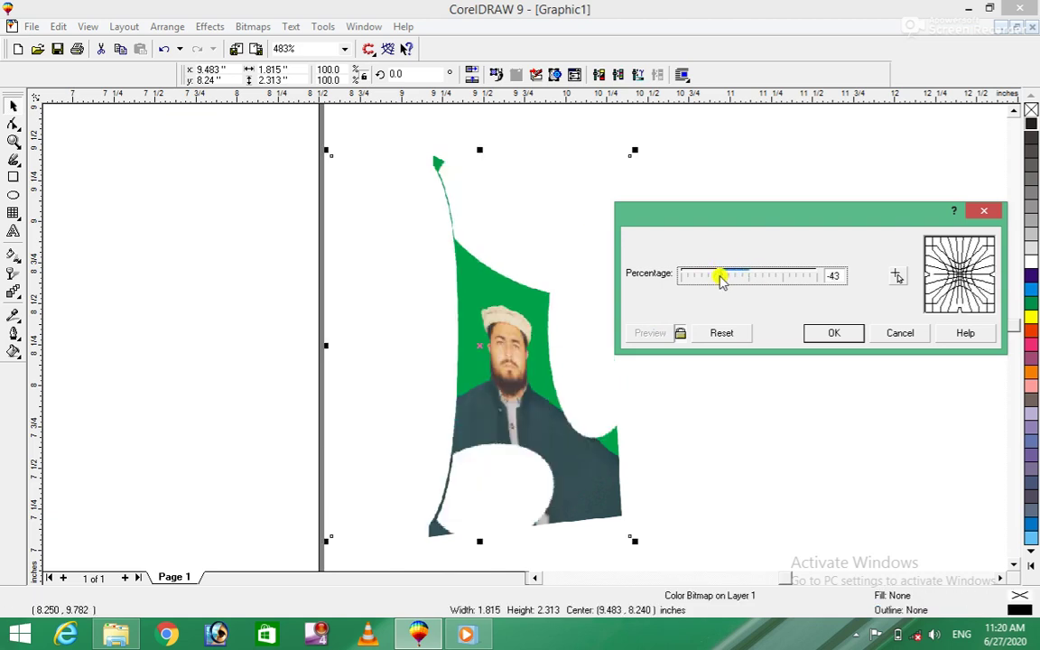
{"action": "left_click_drag", "start_coordinate": [717, 280], "coordinate": [709, 281]}
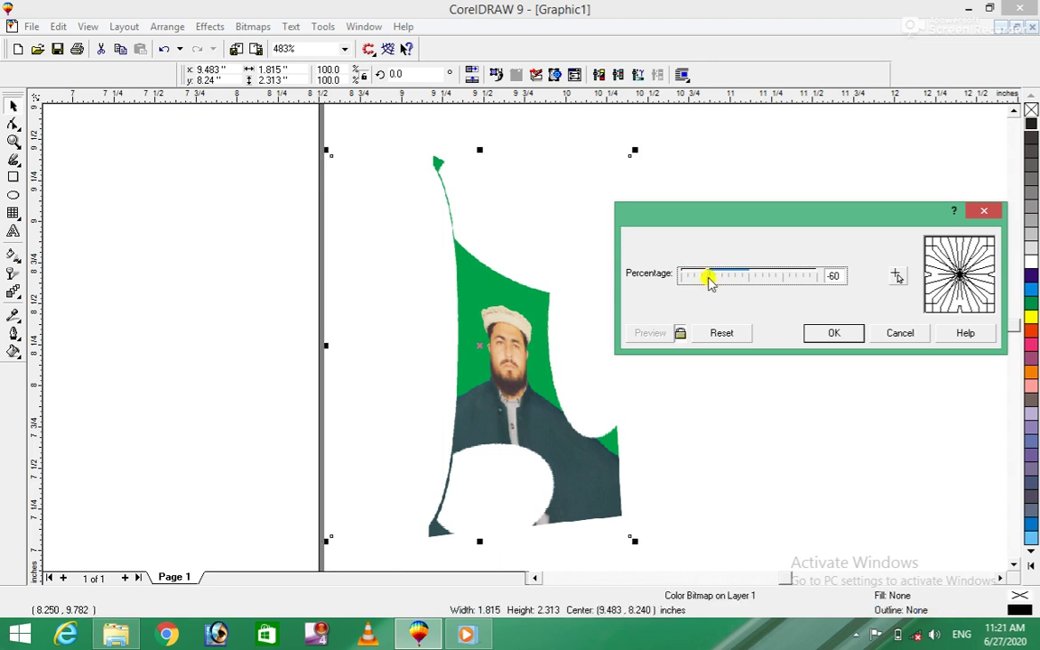
{"action": "left_click", "coordinate": [735, 335]}
{"action": "left_click", "coordinate": [909, 336]}
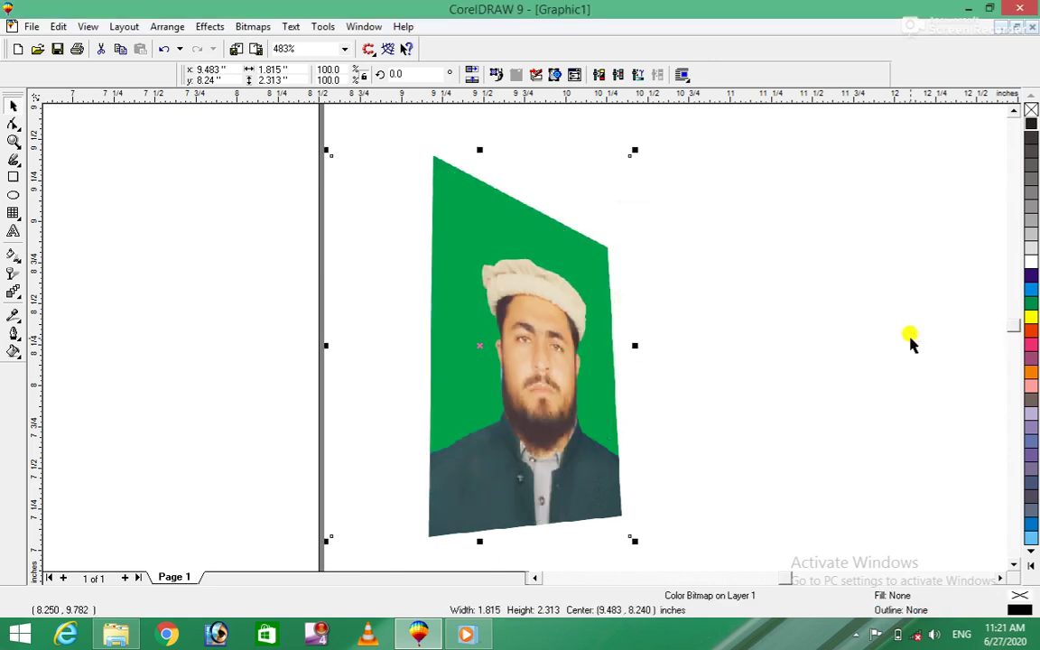
{"action": "left_click", "coordinate": [245, 26]}
{"action": "mouse_move", "coordinate": [281, 264]}
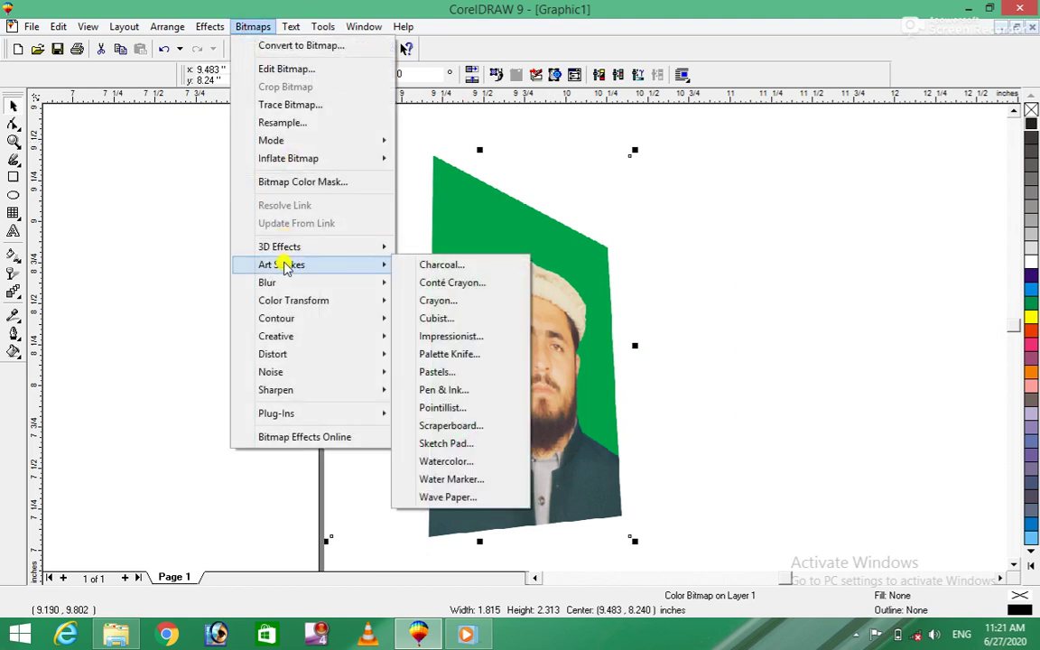
{"action": "left_click", "coordinate": [431, 269]}
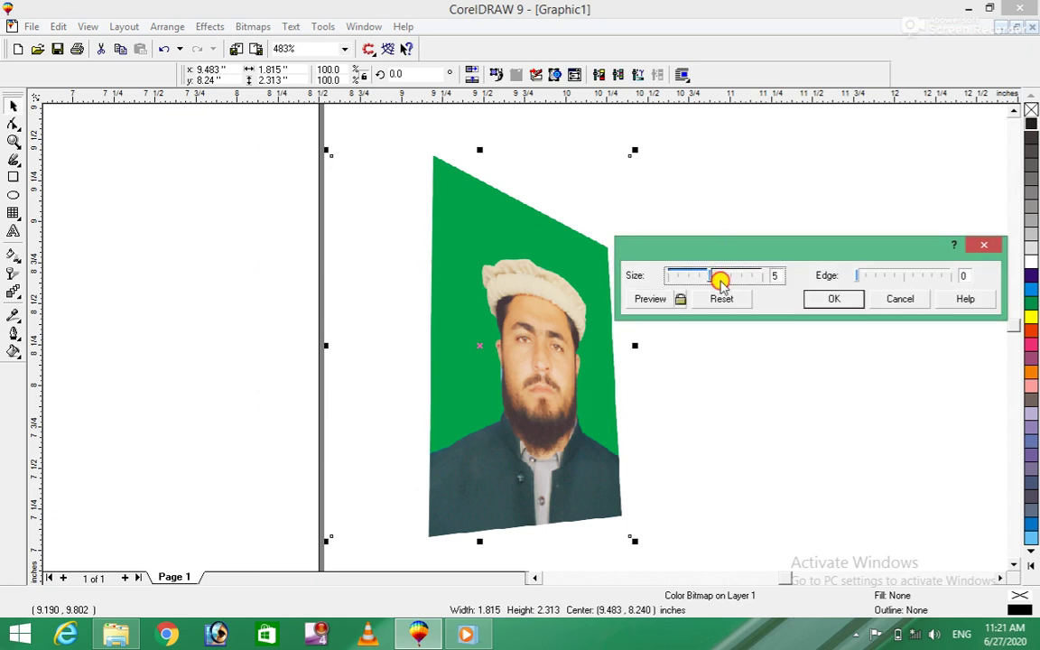
{"action": "left_click_drag", "start_coordinate": [712, 279], "coordinate": [722, 276]}
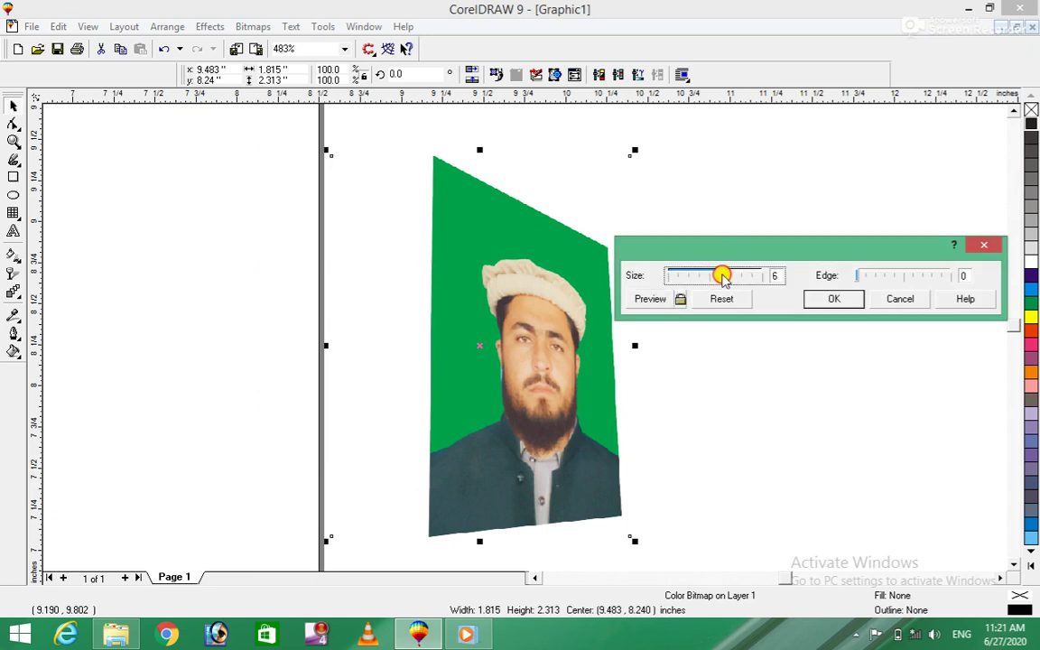
{"action": "left_click", "coordinate": [681, 300]}
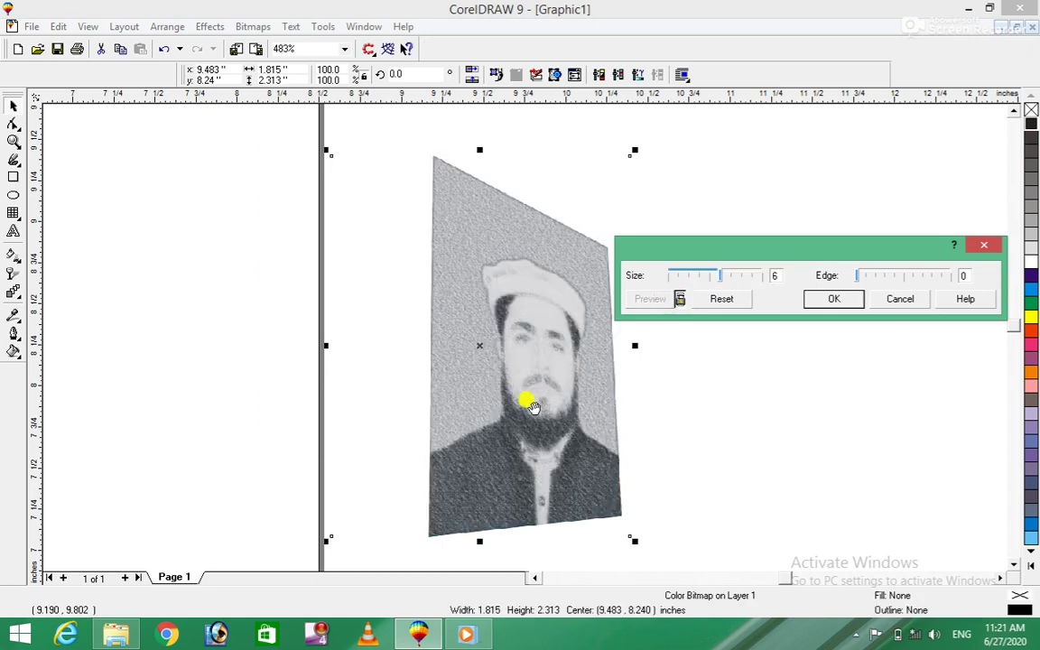
{"action": "left_click", "coordinate": [848, 298]}
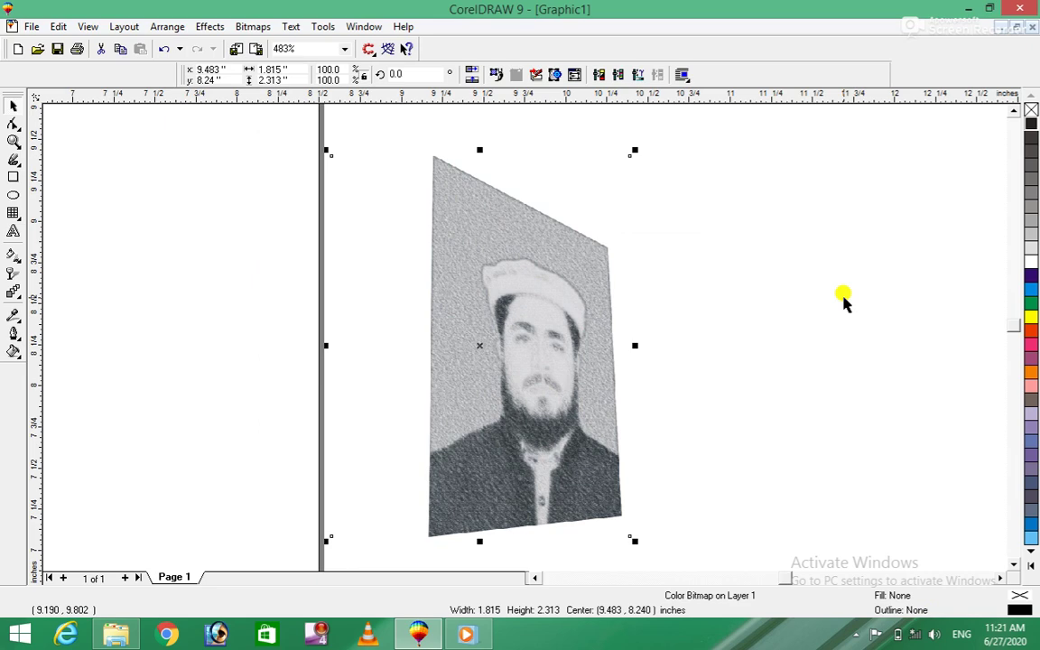
{"action": "left_click", "coordinate": [254, 27]}
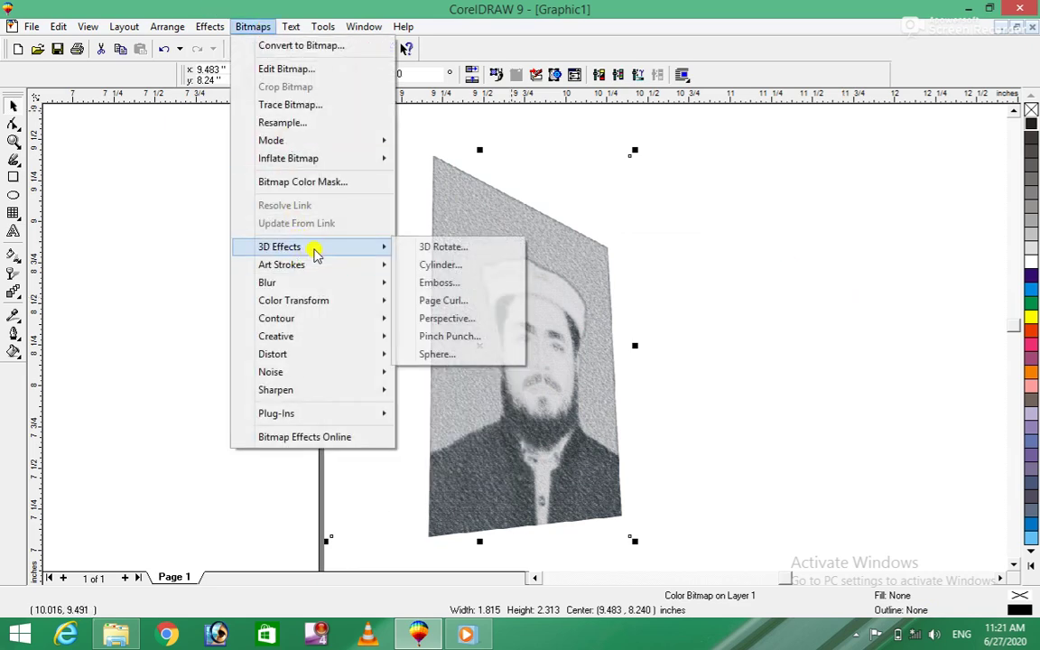
{"action": "mouse_move", "coordinate": [267, 283]}
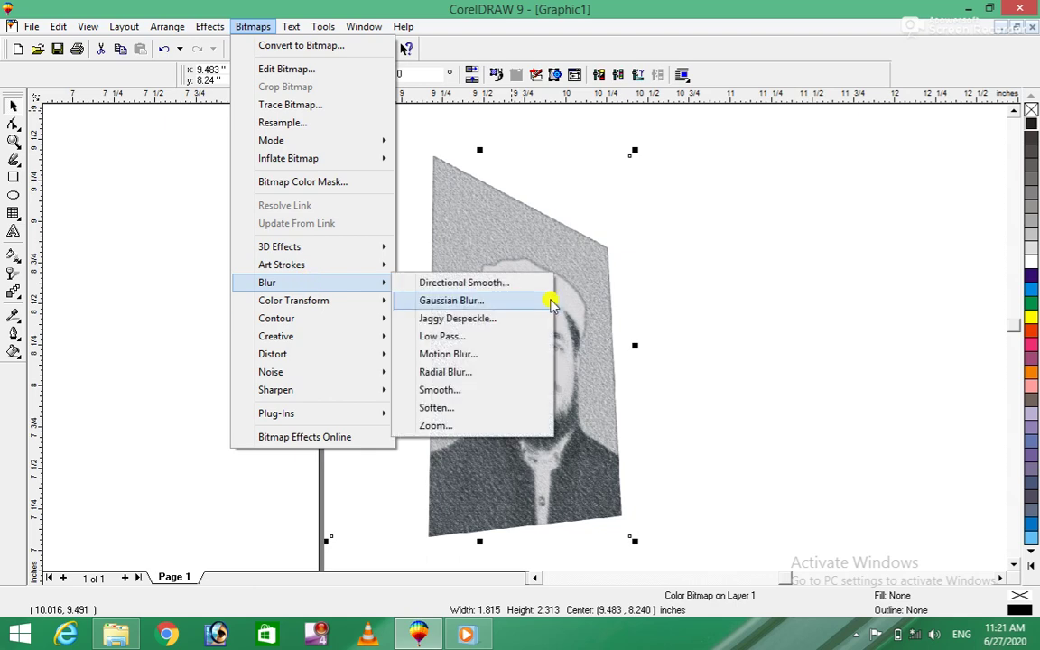
{"action": "left_click", "coordinate": [789, 225]}
{"action": "key", "text": "ctrl+z"}
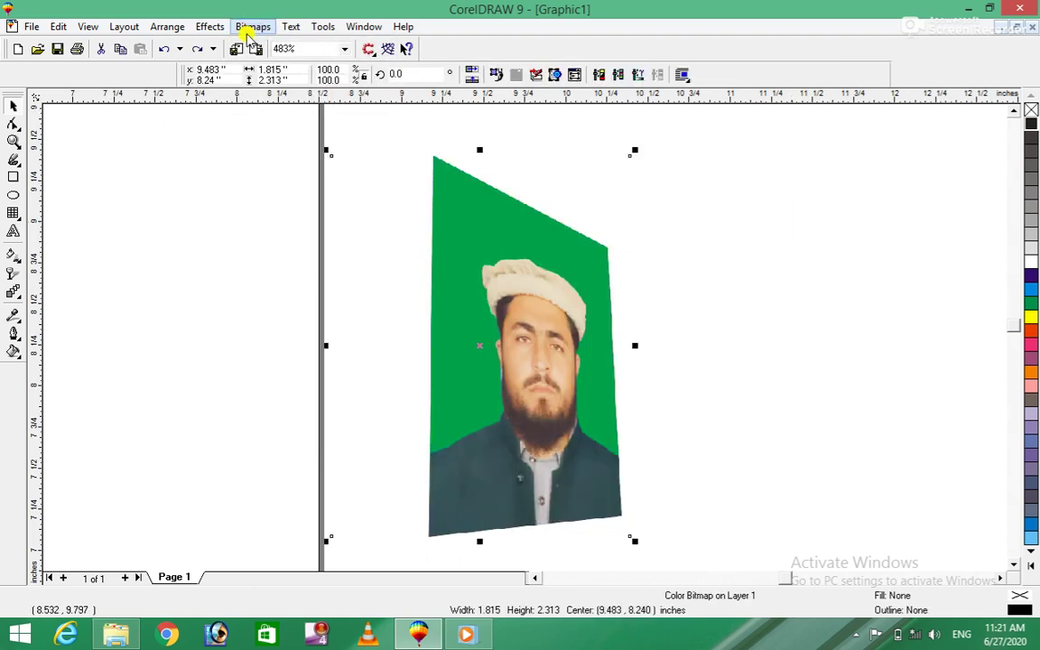
Preview Gaussian Blur at radius 7.4 then 37.0, cancel it, and open Inflate Bitmap.
{"action": "left_click", "coordinate": [253, 26]}
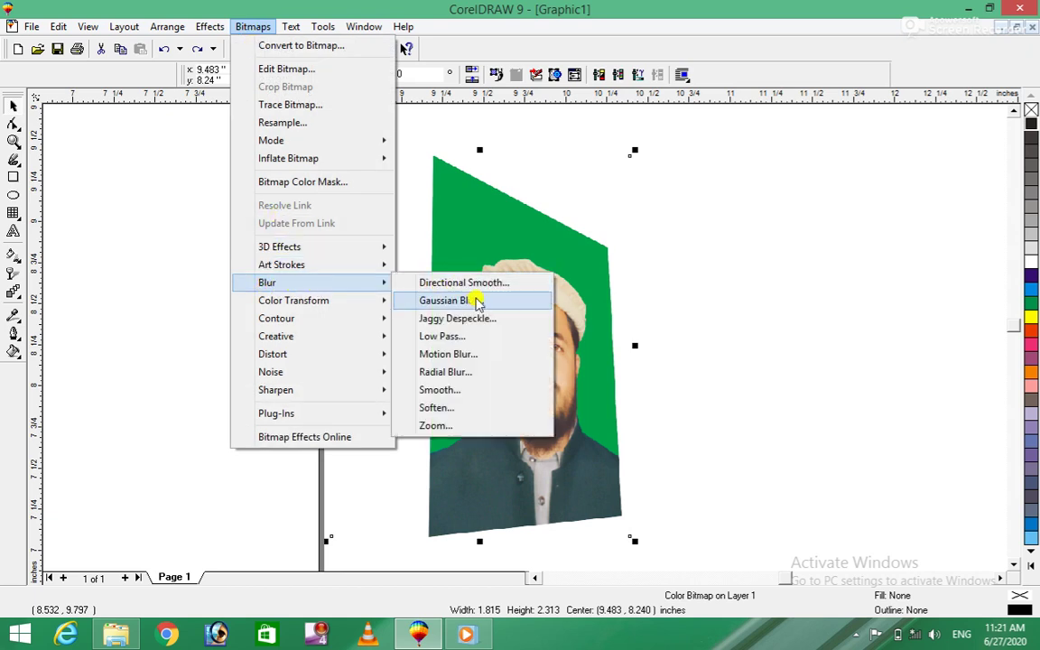
{"action": "left_click", "coordinate": [452, 301]}
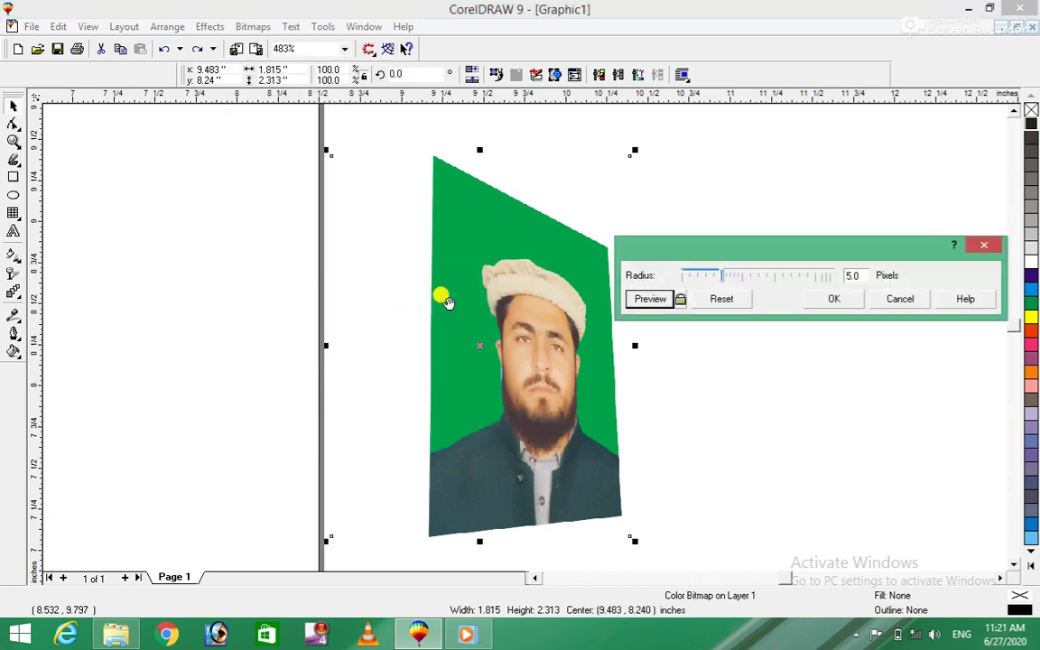
{"action": "left_click_drag", "start_coordinate": [731, 279], "coordinate": [733, 275]}
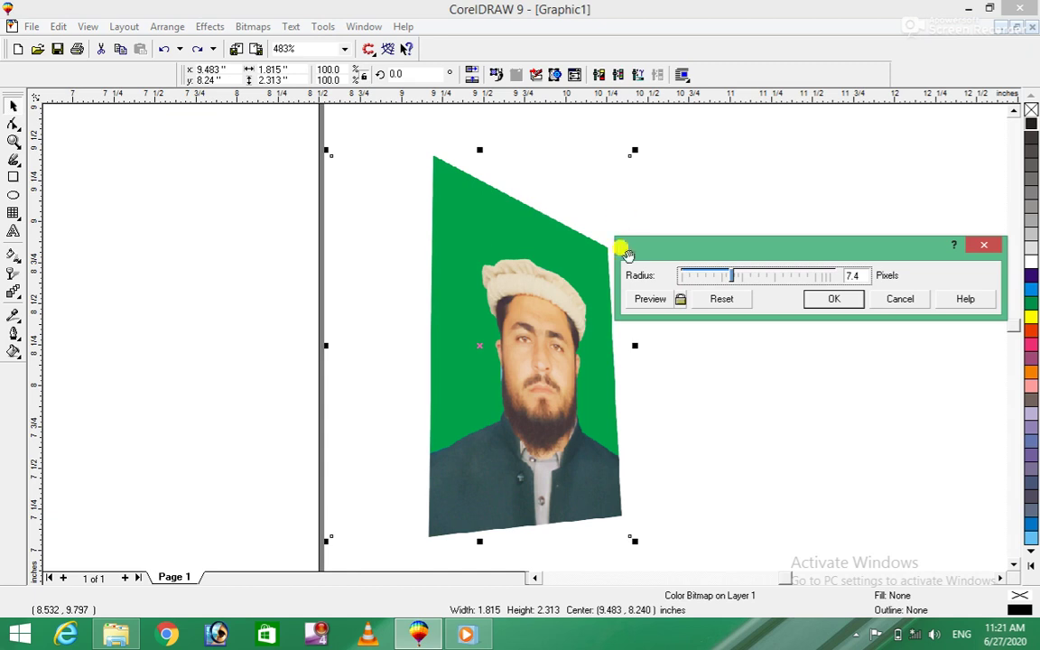
{"action": "left_click", "coordinate": [666, 298]}
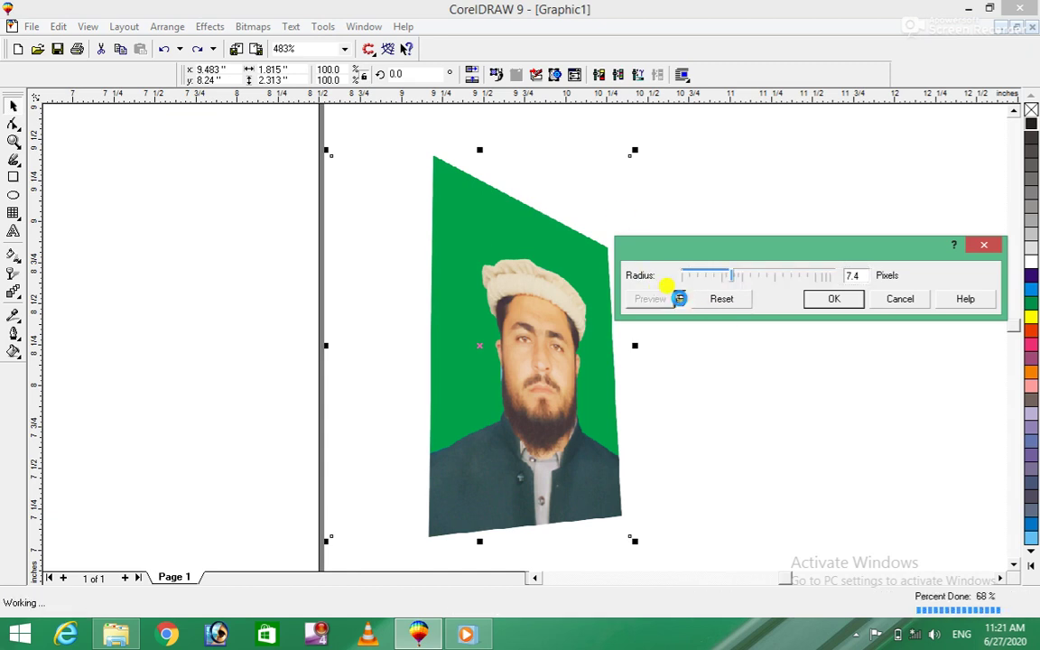
{"action": "mouse_move", "coordinate": [734, 276]}
{"action": "left_mouse_down"}
{"action": "mouse_move", "coordinate": [766, 275]}
{"action": "mouse_move", "coordinate": [679, 275]}
{"action": "left_mouse_up"}
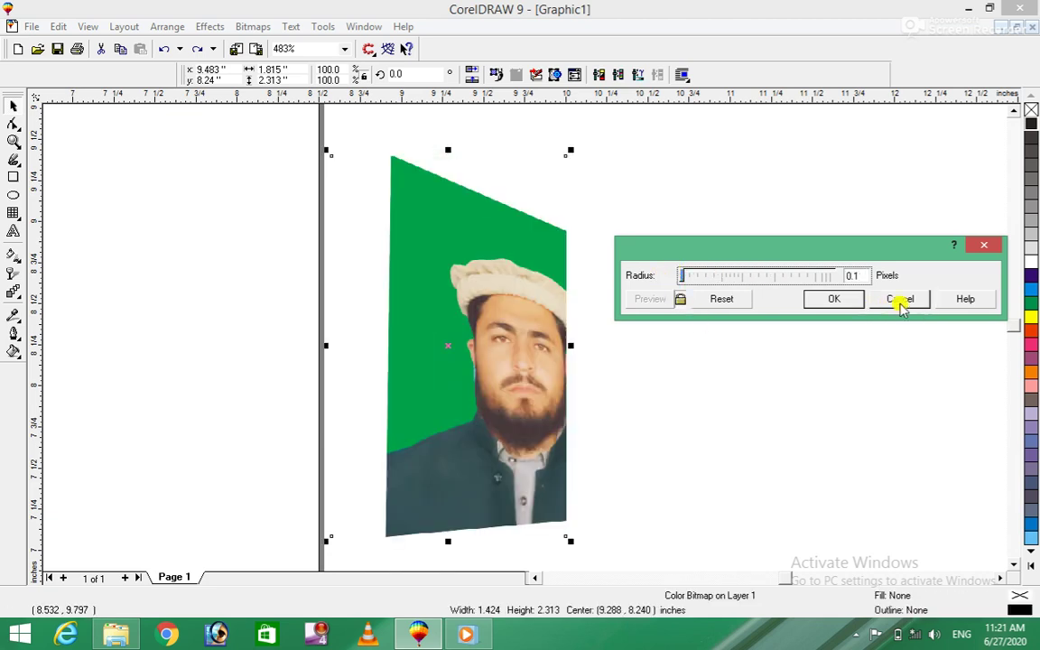
{"action": "left_click", "coordinate": [899, 299]}
{"action": "left_click", "coordinate": [252, 26]}
{"action": "mouse_move", "coordinate": [288, 158]}
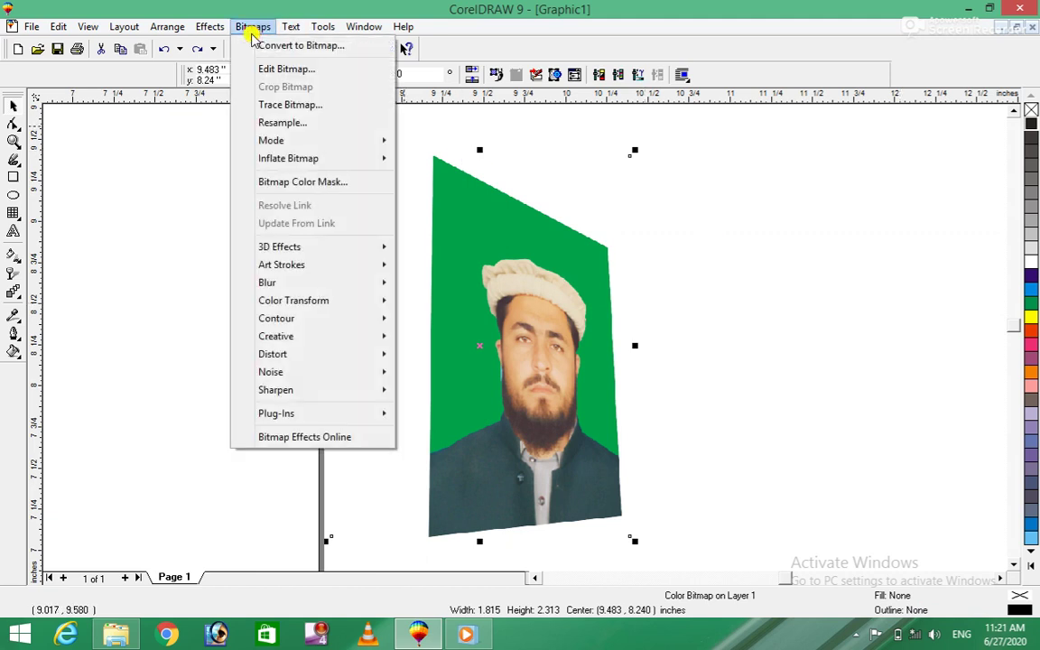
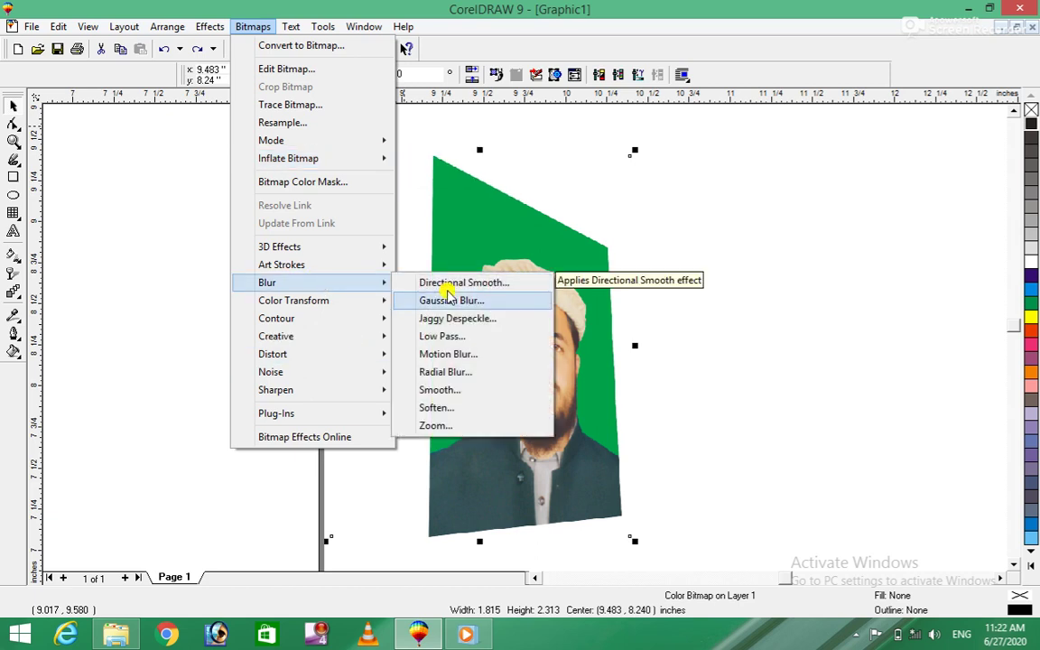
Preview a Directional Smooth blur on the photo at 63%, 81% and 11%, then cancel it unapplied.
{"action": "left_click", "coordinate": [440, 283]}
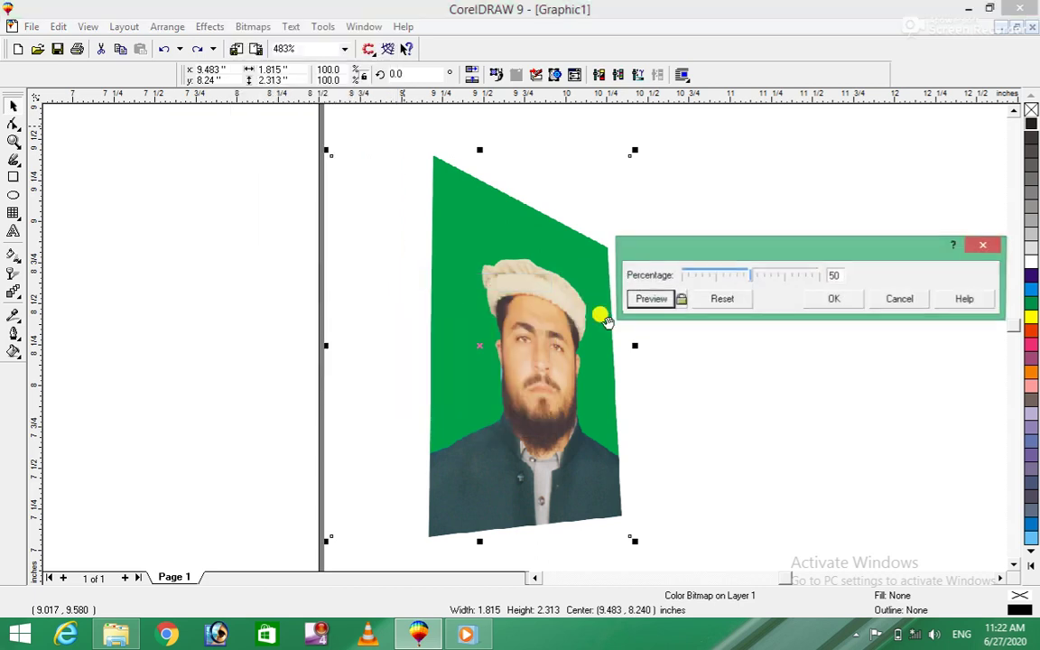
{"action": "left_click_drag", "start_coordinate": [748, 277], "coordinate": [766, 277]}
{"action": "left_click", "coordinate": [671, 301]}
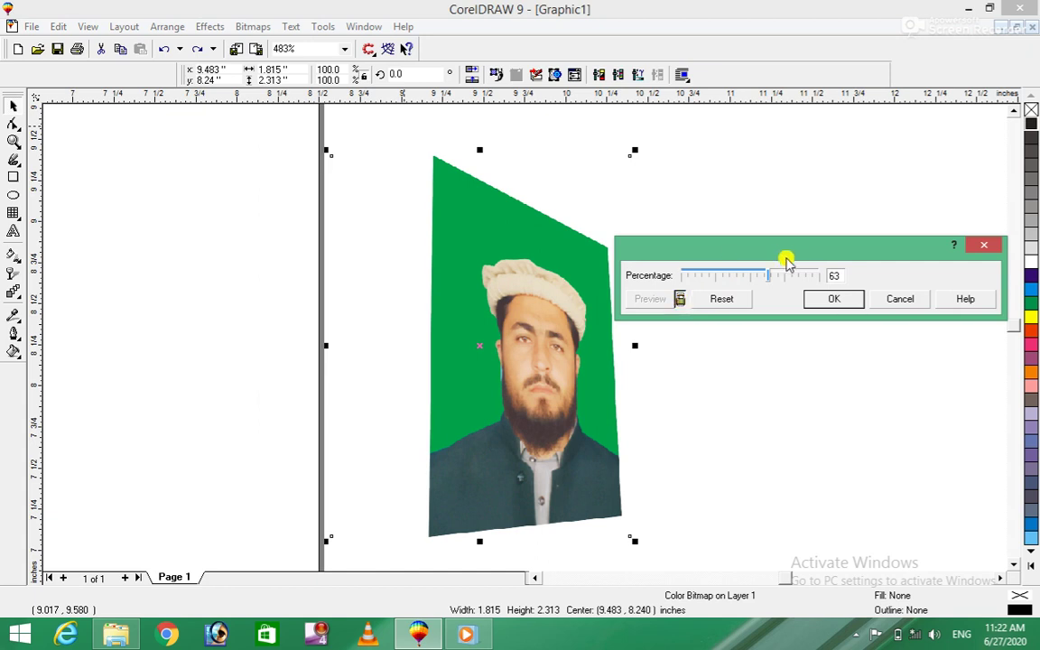
{"action": "left_click_drag", "start_coordinate": [770, 276], "coordinate": [789, 276]}
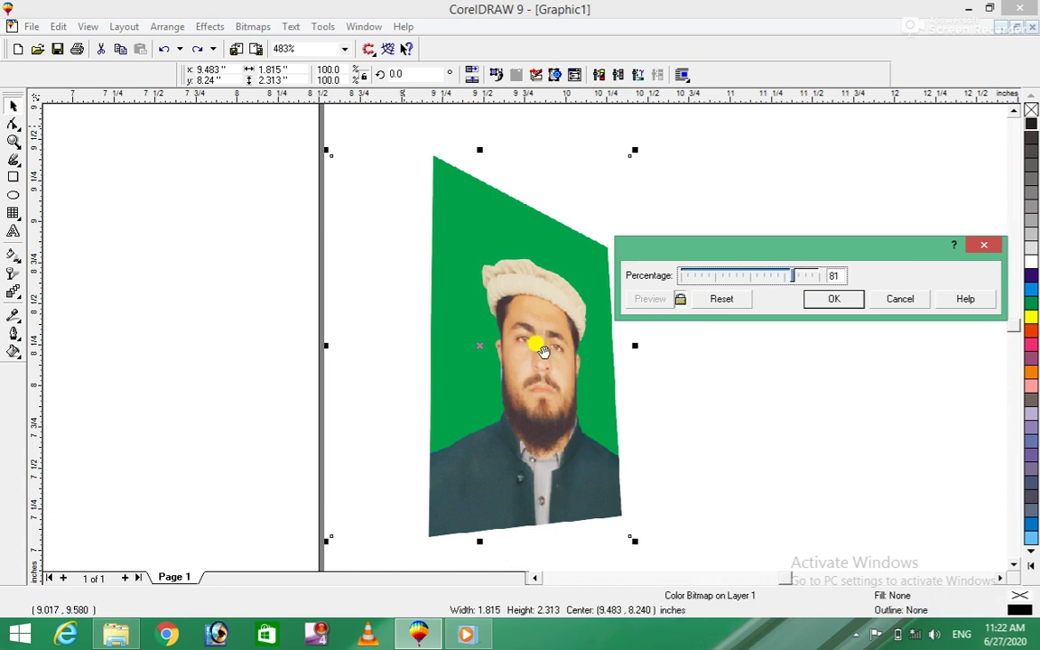
{"action": "mouse_move", "coordinate": [791, 280]}
{"action": "left_mouse_down"}
{"action": "mouse_move", "coordinate": [639, 275]}
{"action": "mouse_move", "coordinate": [697, 281]}
{"action": "left_mouse_up"}
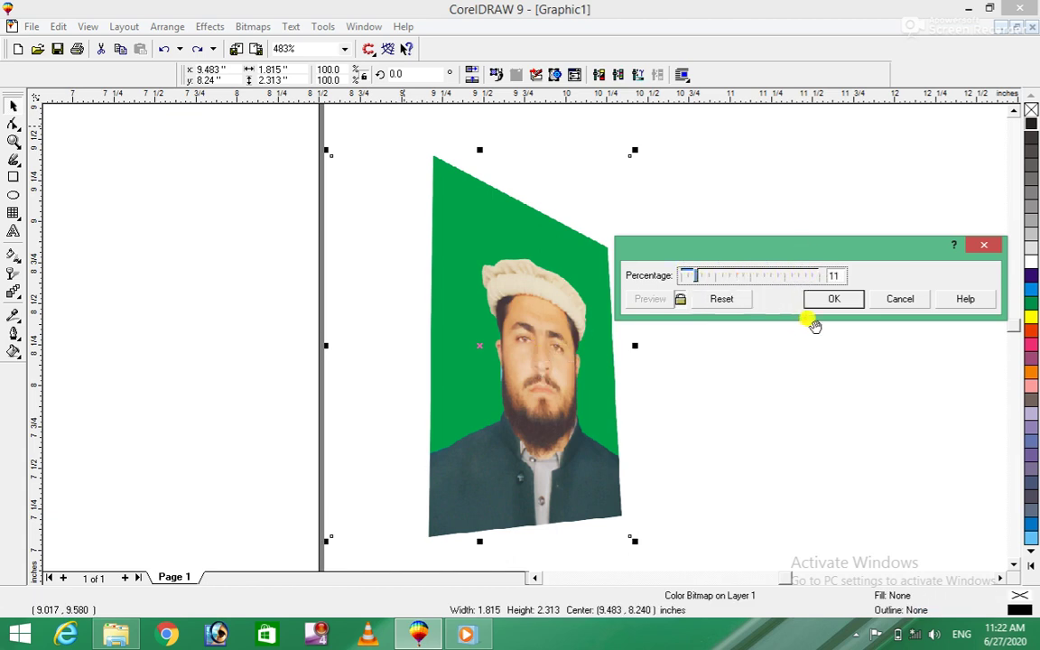
{"action": "left_click", "coordinate": [900, 307]}
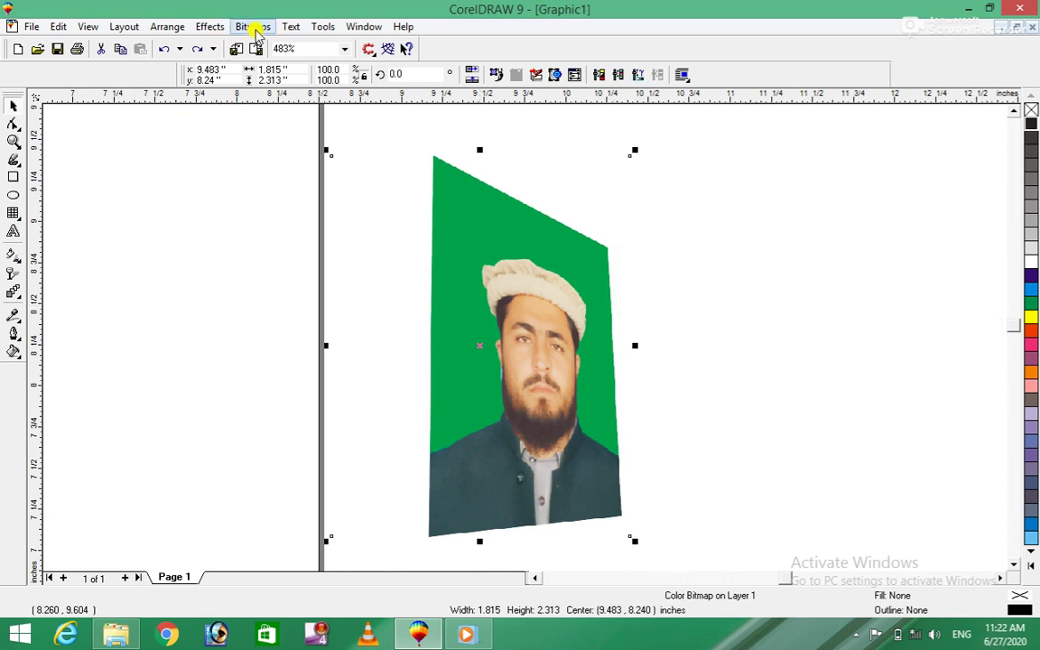
Preview the Maximum noise filter at 63% with radius 2 then 12, and cancel it unapplied.
{"action": "left_click", "coordinate": [253, 26]}
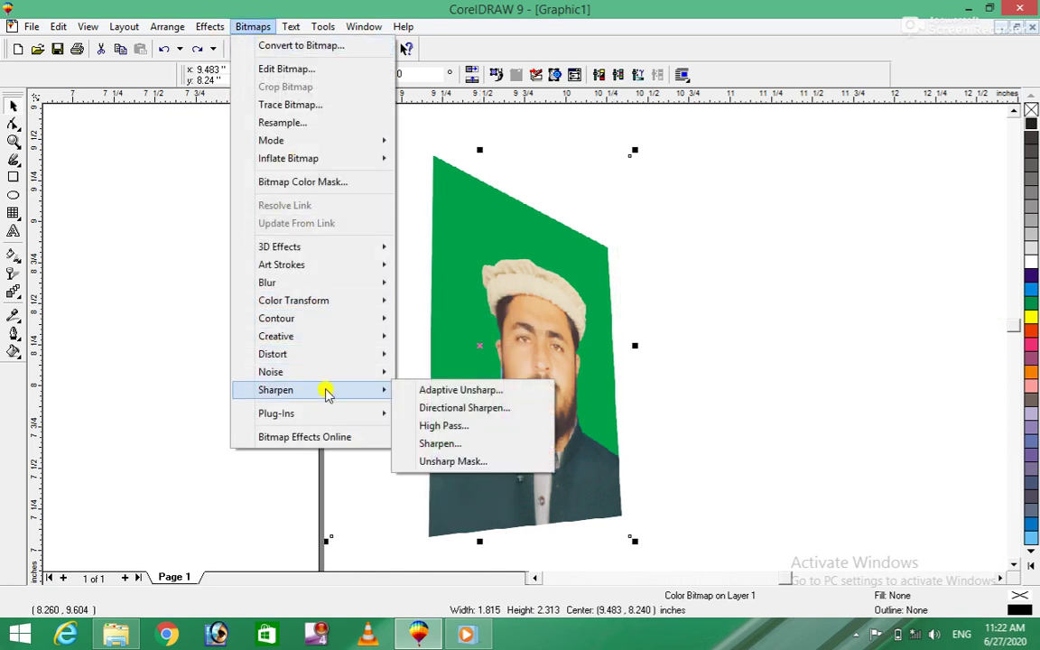
{"action": "mouse_move", "coordinate": [270, 372]}
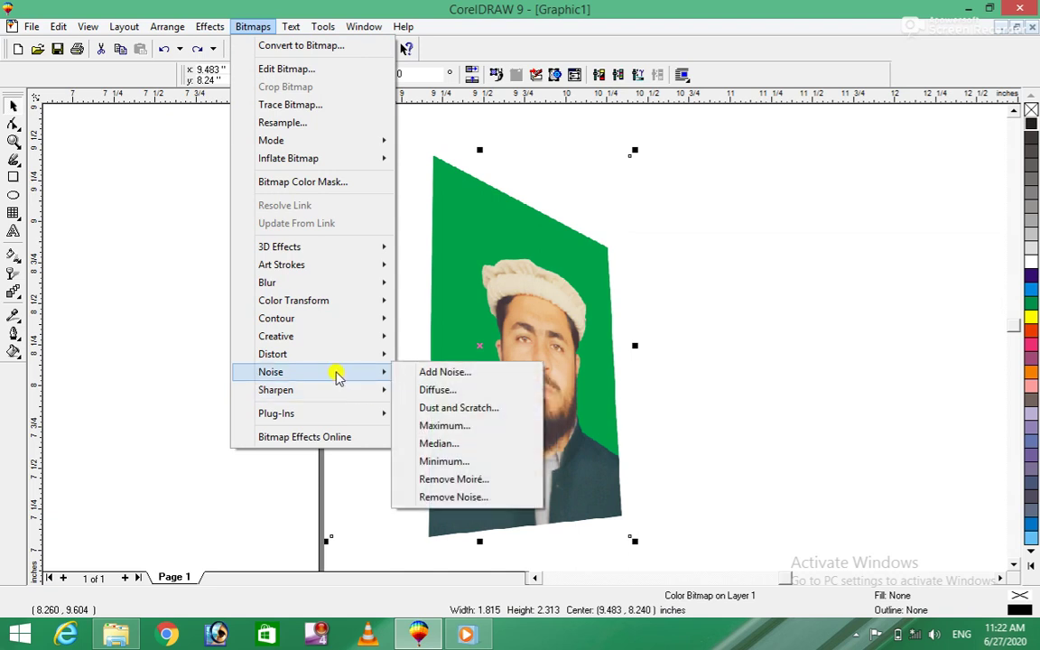
{"action": "left_click", "coordinate": [445, 426]}
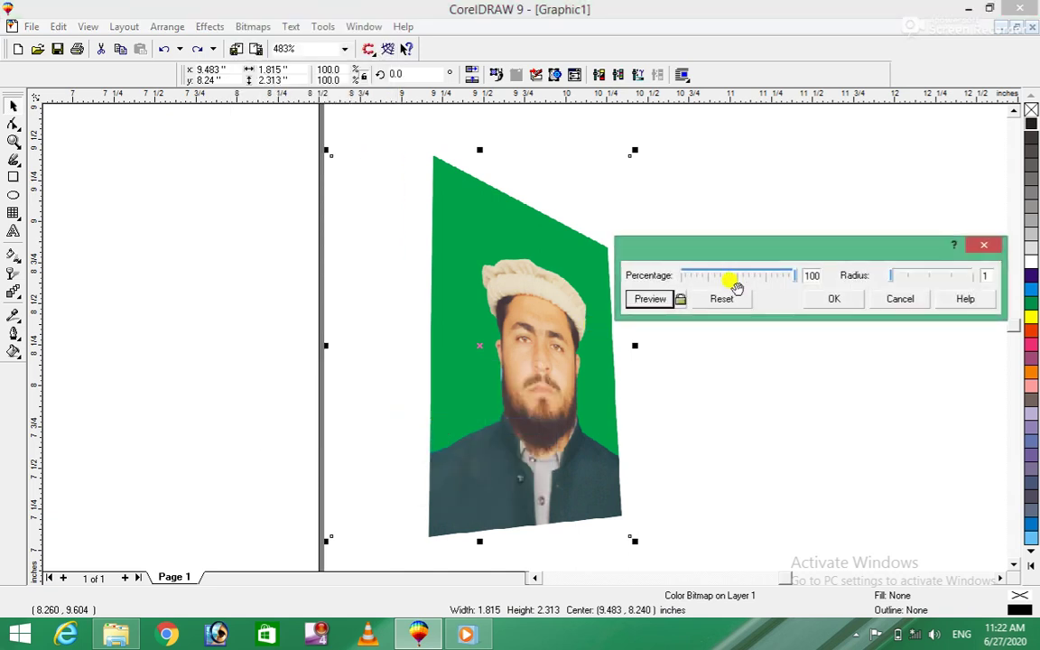
{"action": "left_click_drag", "start_coordinate": [795, 275], "coordinate": [752, 276]}
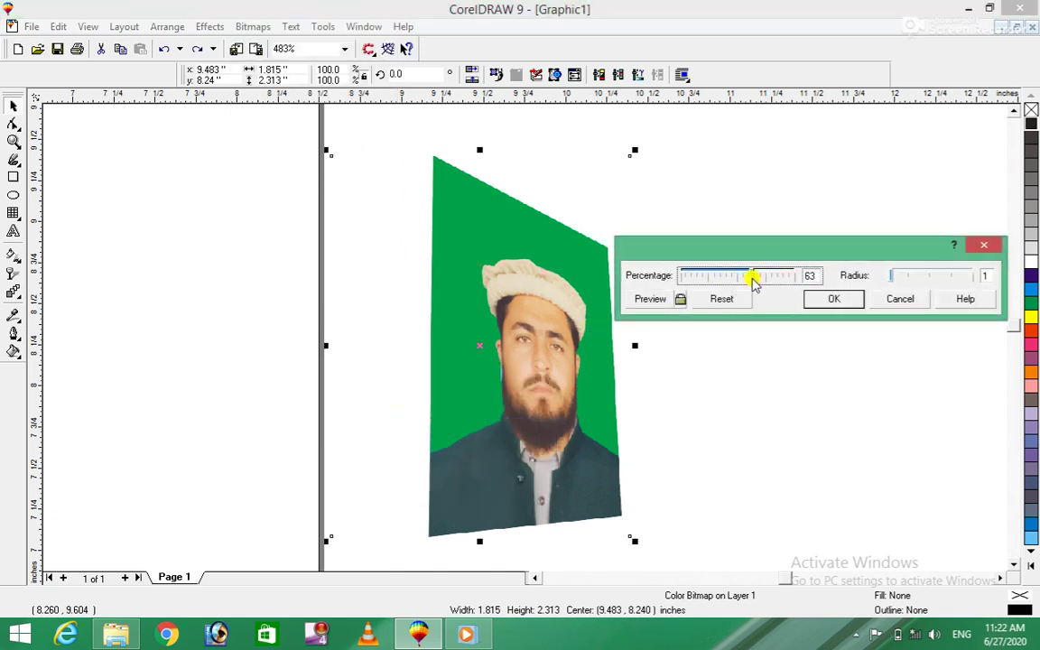
{"action": "left_click", "coordinate": [681, 302]}
{"action": "mouse_move", "coordinate": [896, 277]}
{"action": "left_mouse_down"}
{"action": "mouse_move", "coordinate": [916, 282]}
{"action": "mouse_move", "coordinate": [887, 282]}
{"action": "mouse_move", "coordinate": [928, 283]}
{"action": "left_mouse_up"}
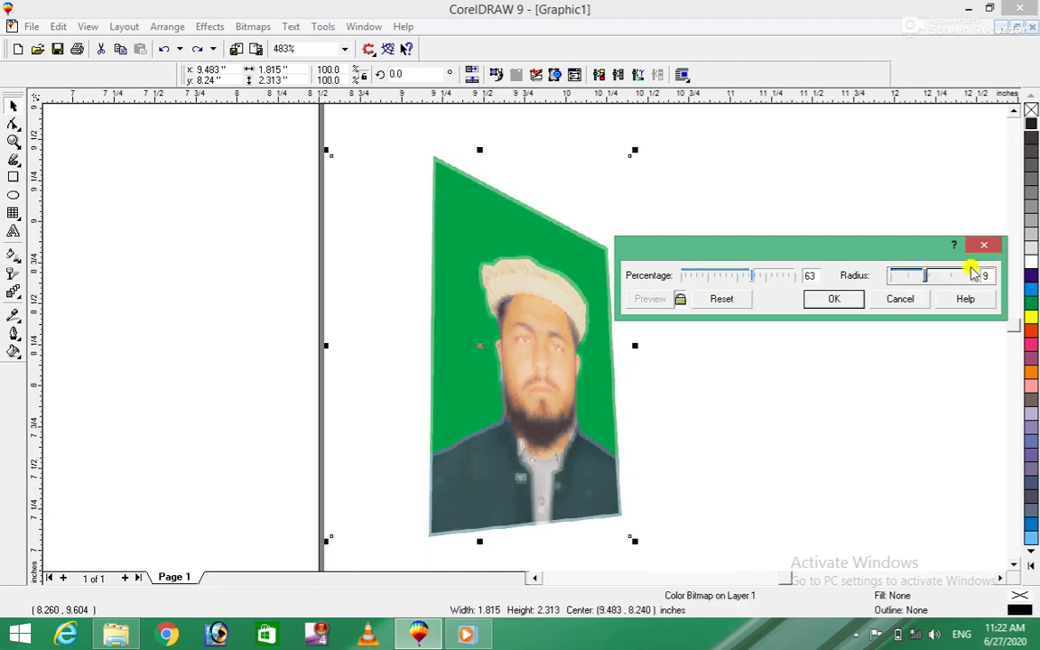
{"action": "left_click_drag", "start_coordinate": [928, 275], "coordinate": [940, 275]}
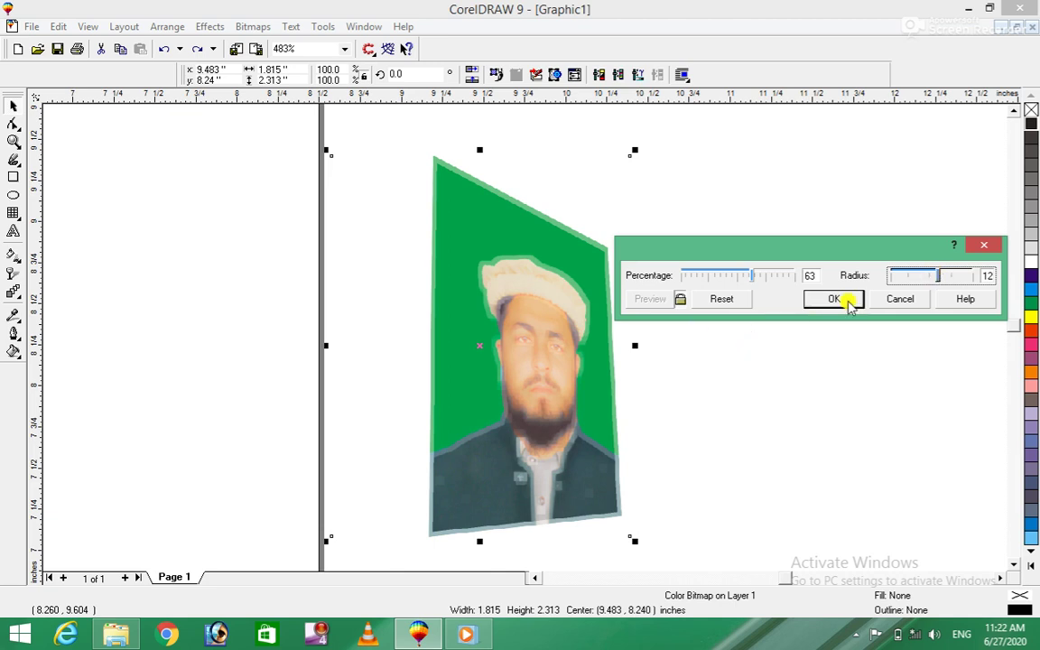
{"action": "left_click", "coordinate": [897, 300]}
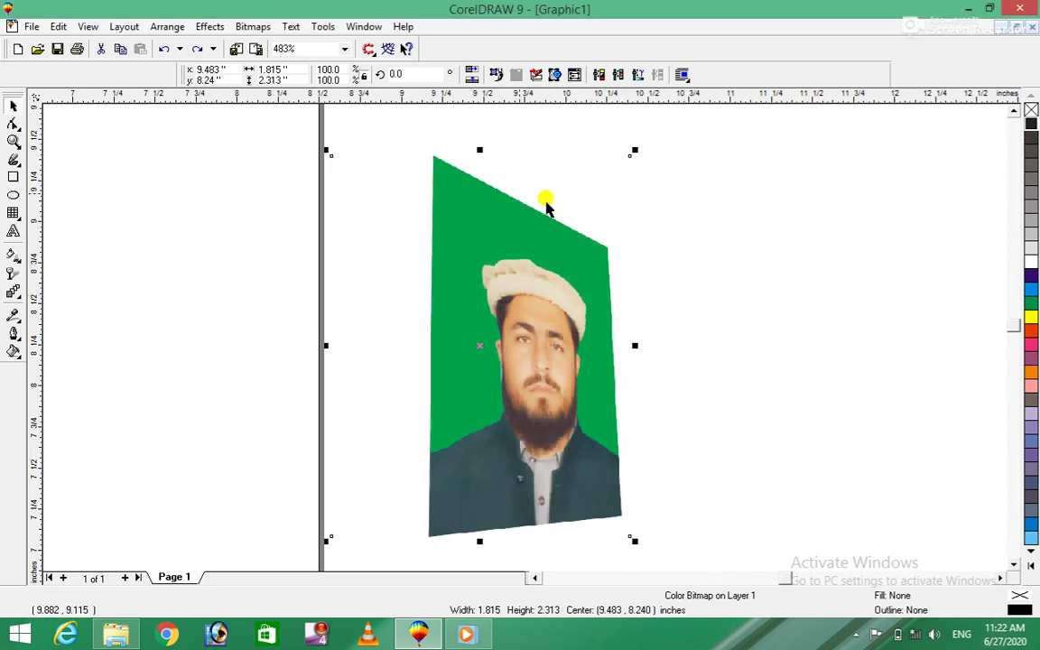
{"action": "left_click", "coordinate": [260, 29]}
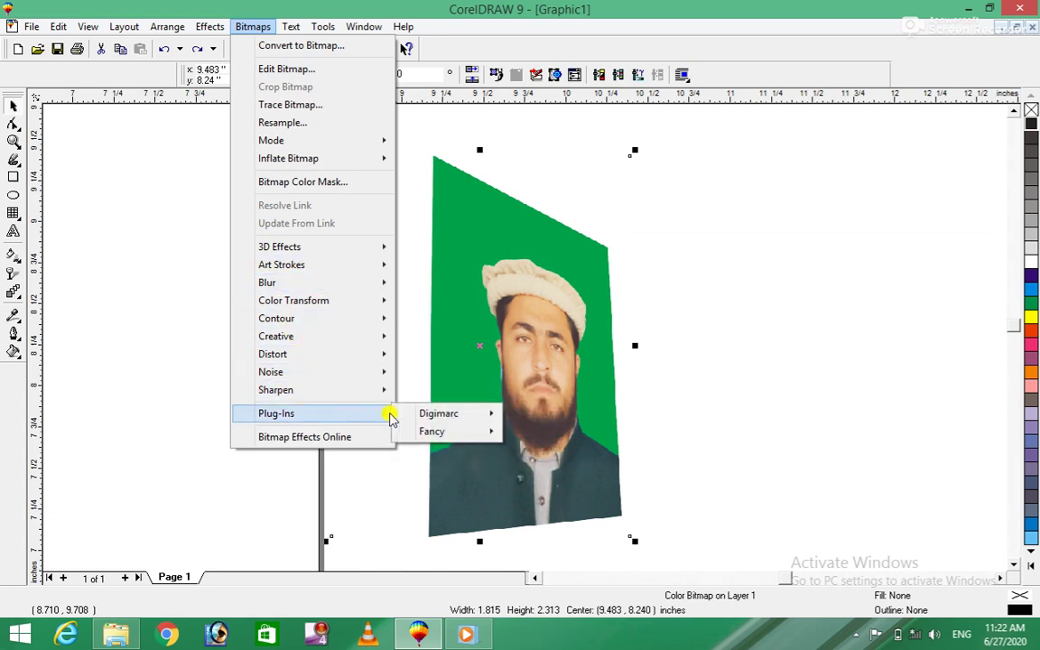
{"action": "mouse_move", "coordinate": [276, 413]}
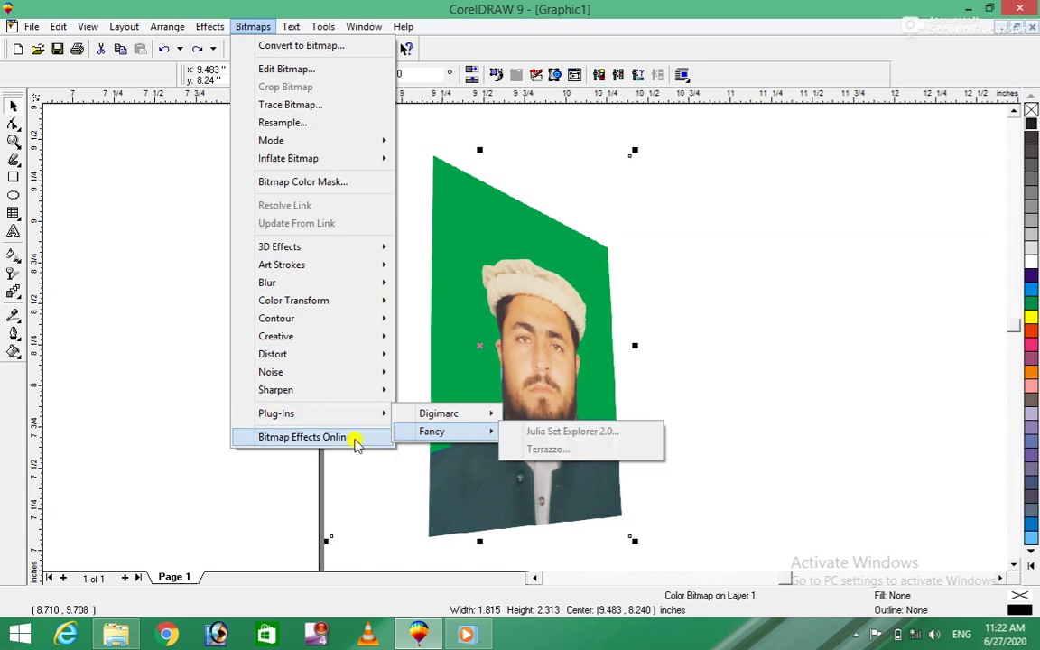
Close the effects menu by clicking empty page space, deselecting the portrait photo.
{"action": "left_click", "coordinate": [714, 267]}
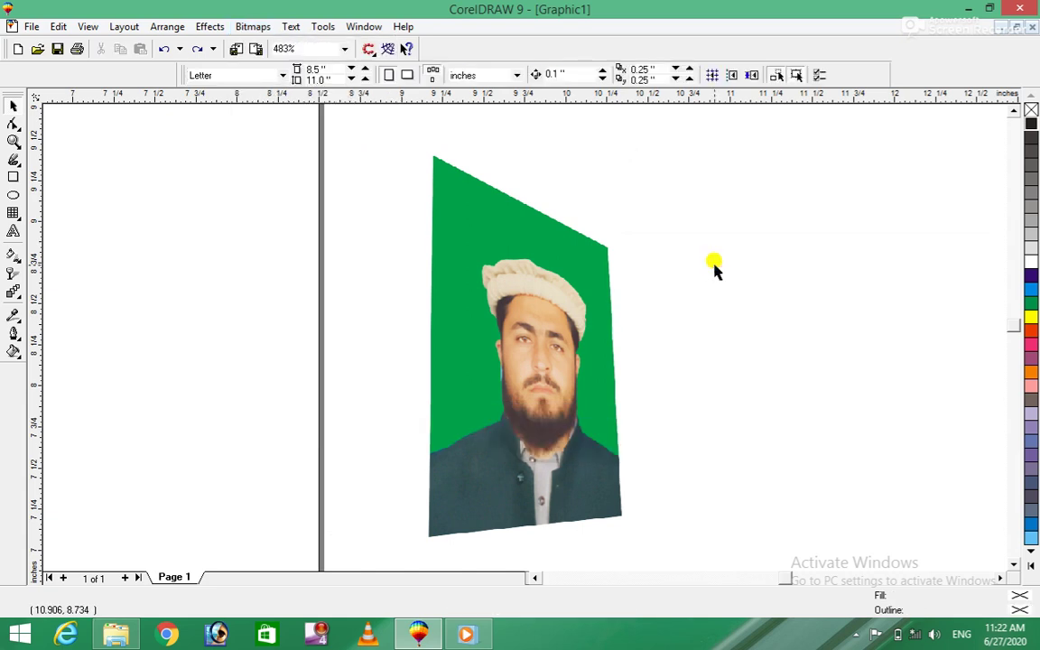